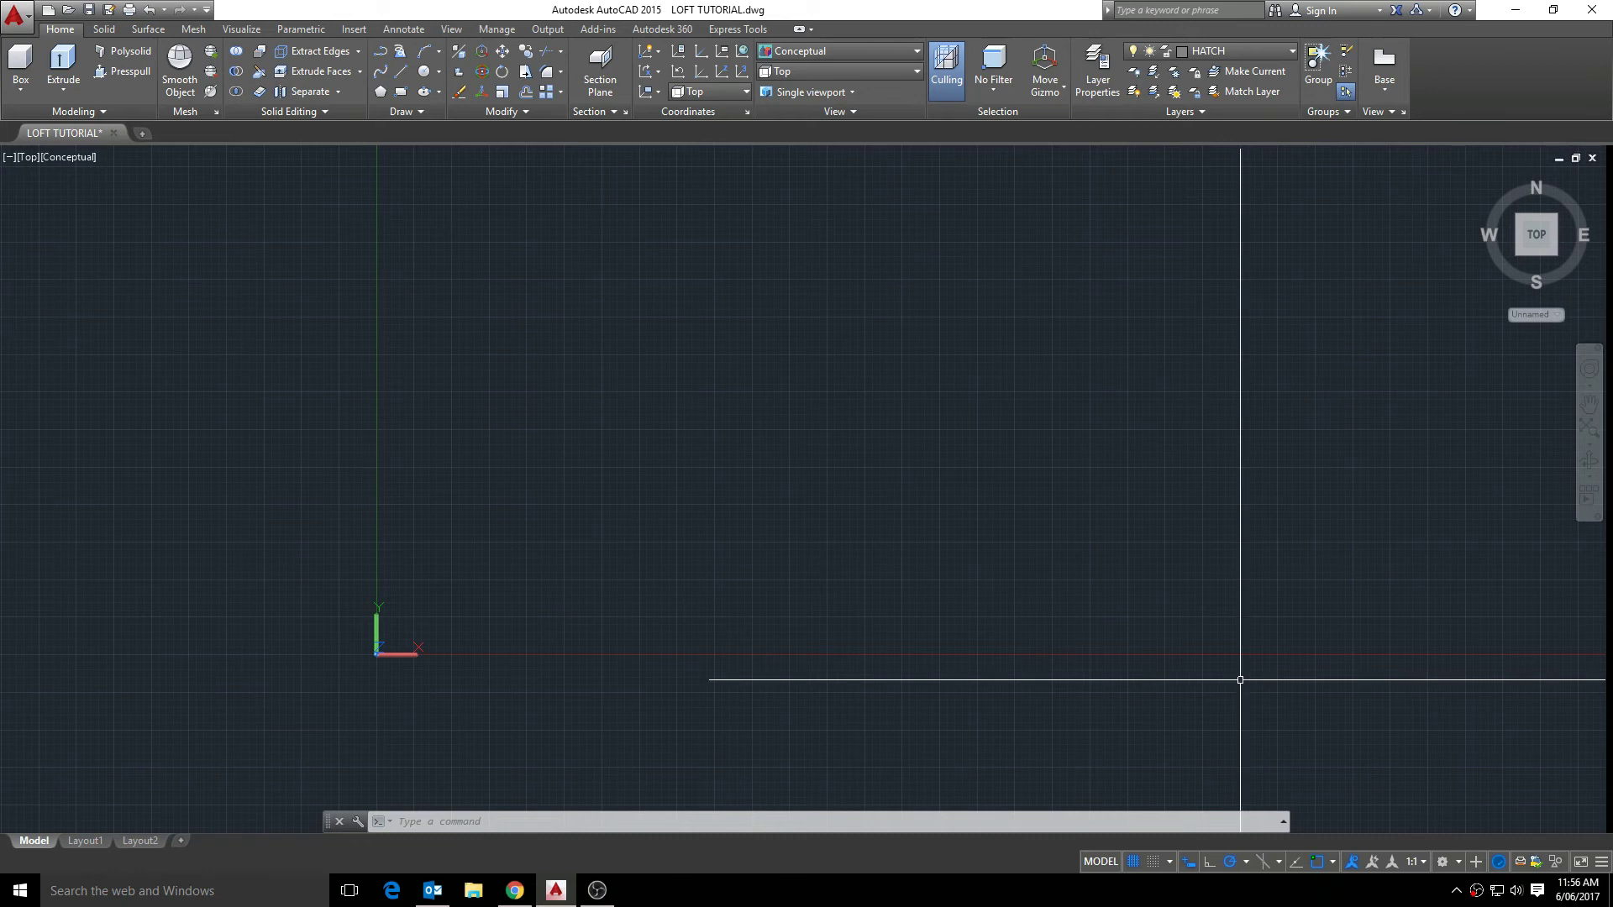
- Keep the 3D Modeling workspace, show the Solid tab, and start then cancel Loft
left_click(1458, 865)
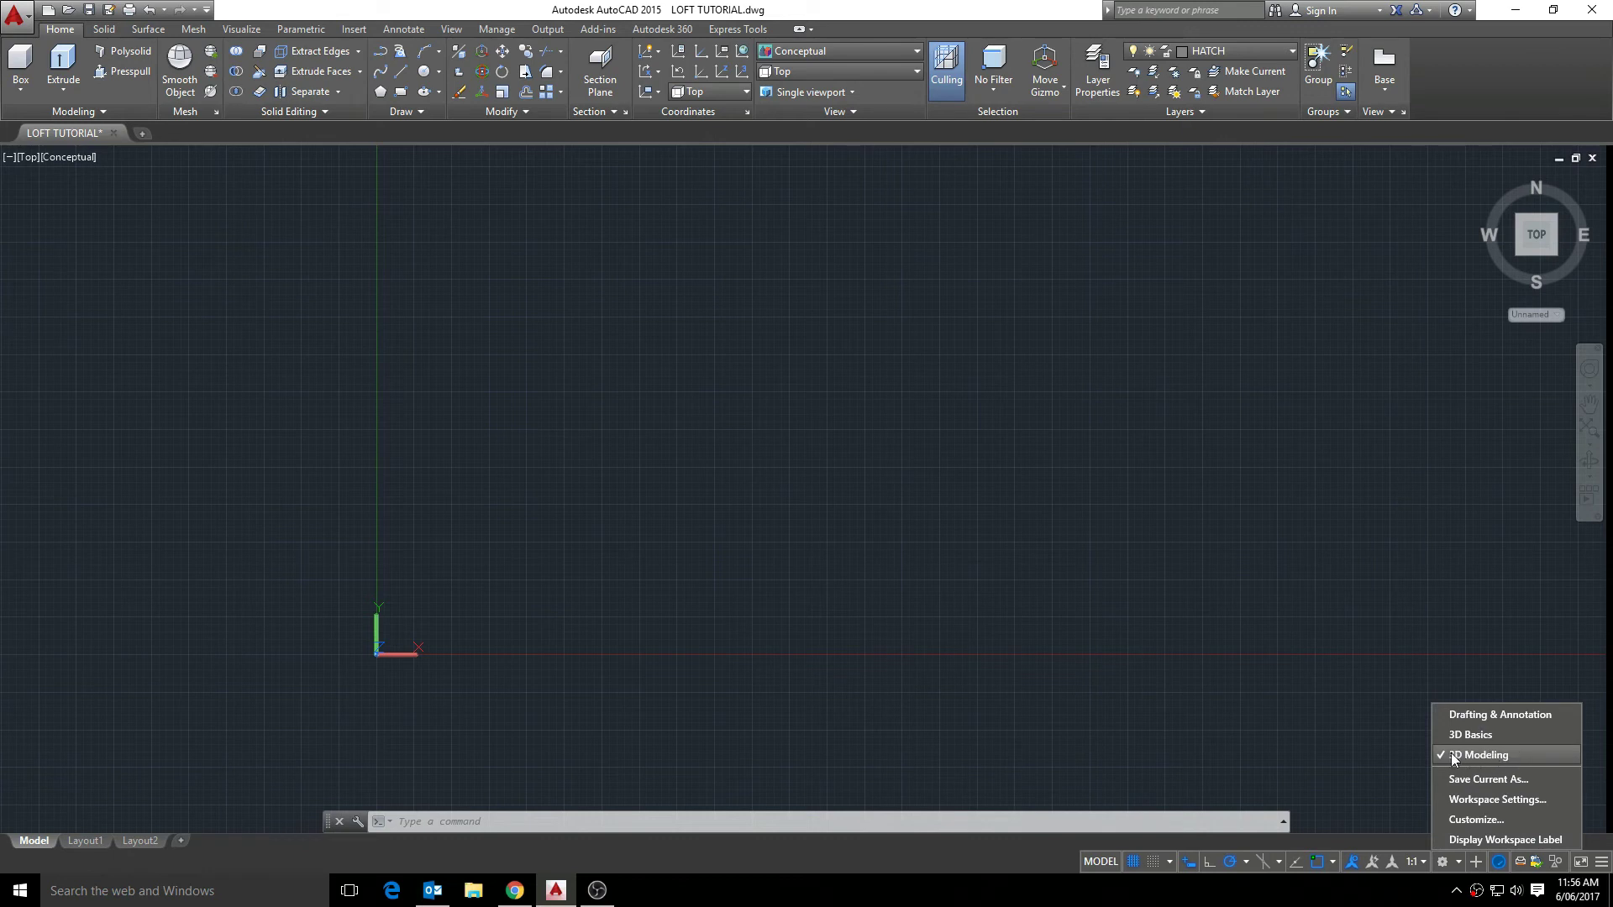
left_click(1311, 697)
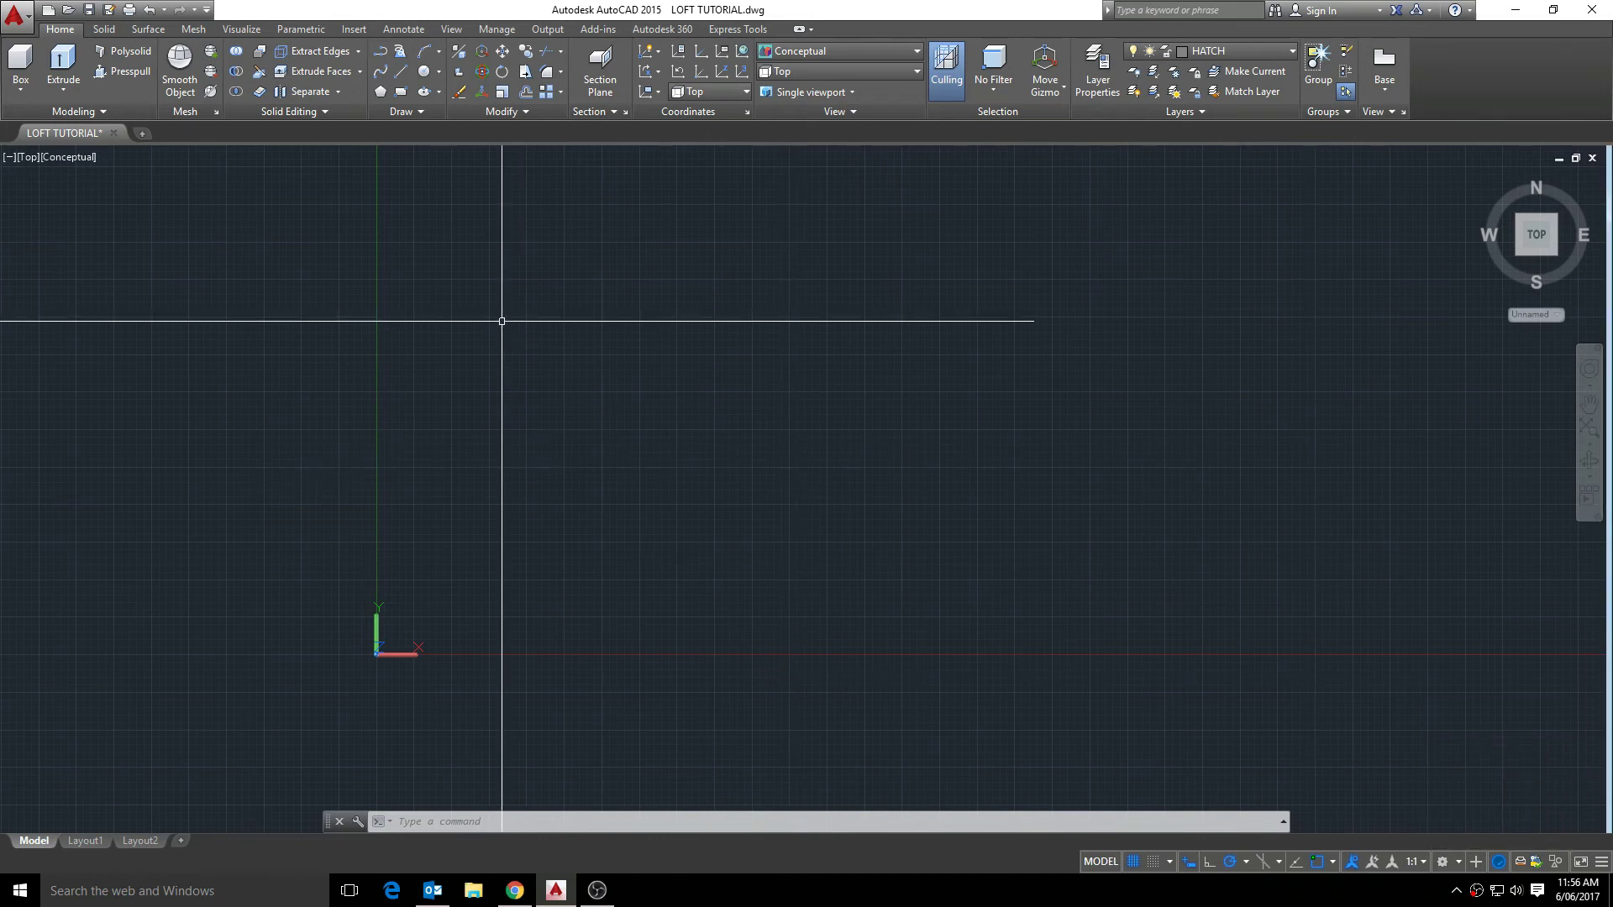
left_click(109, 32)
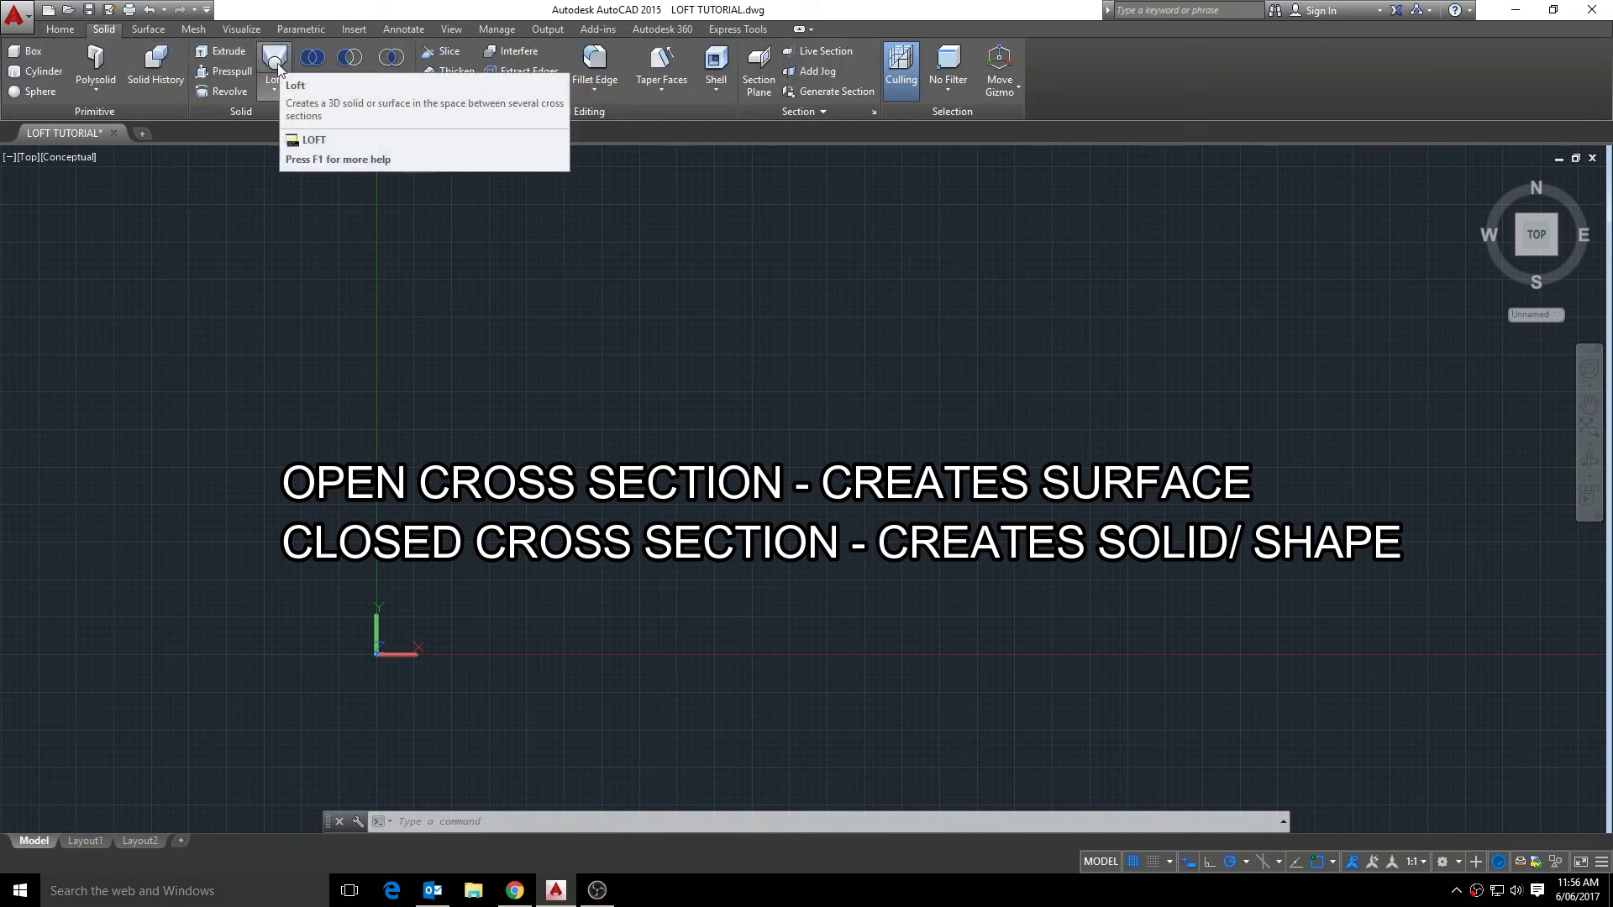
left_click(275, 90)
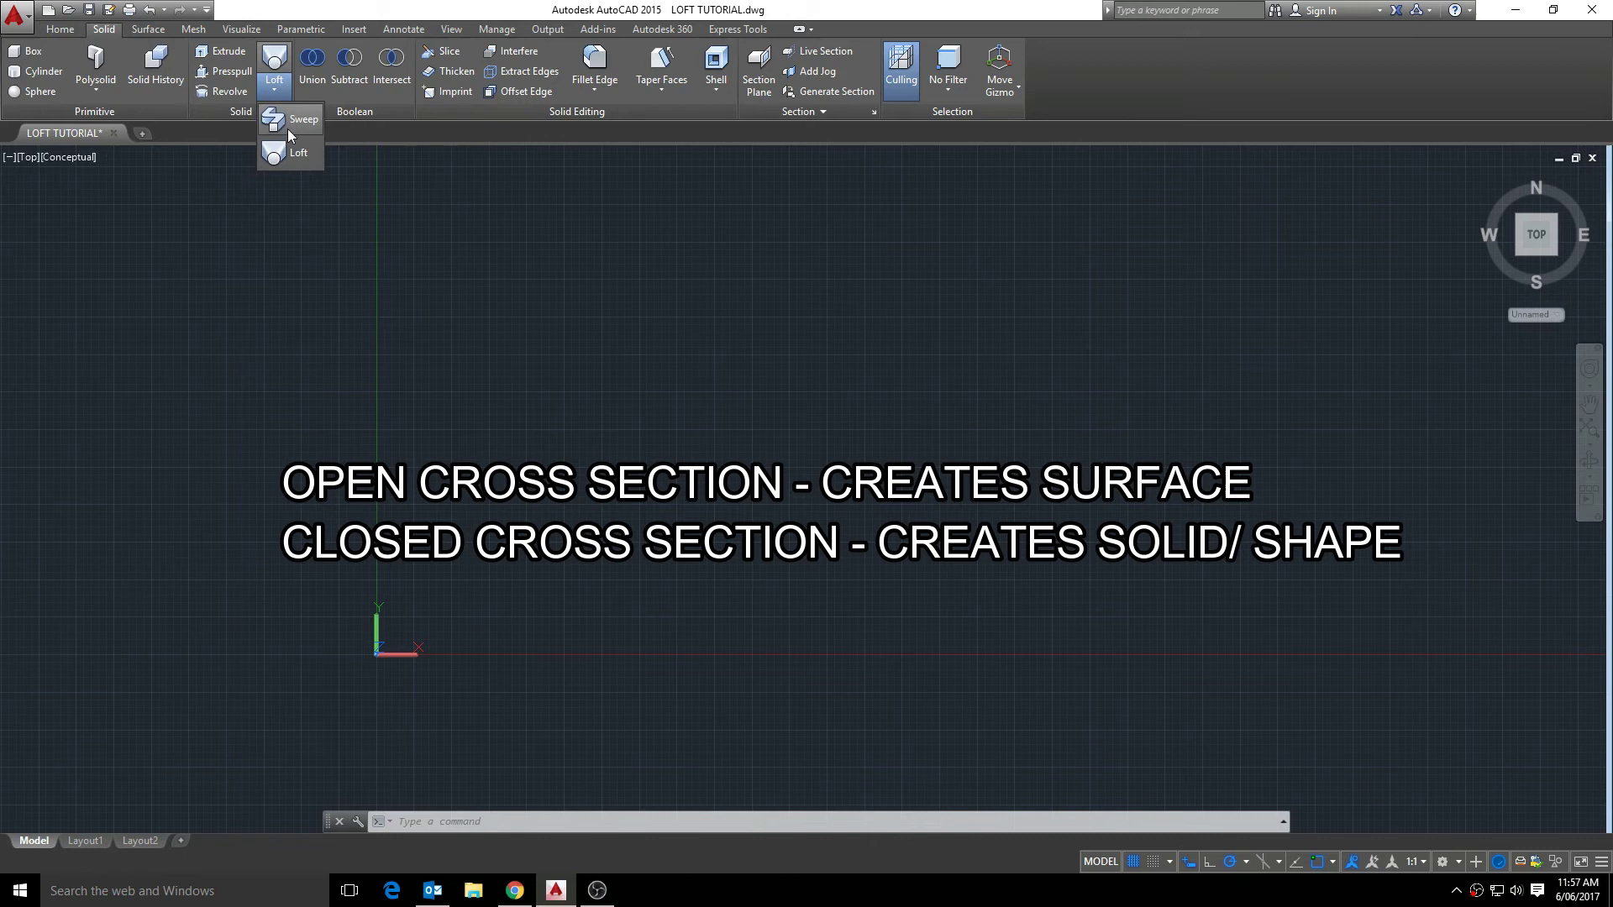
left_click(288, 153)
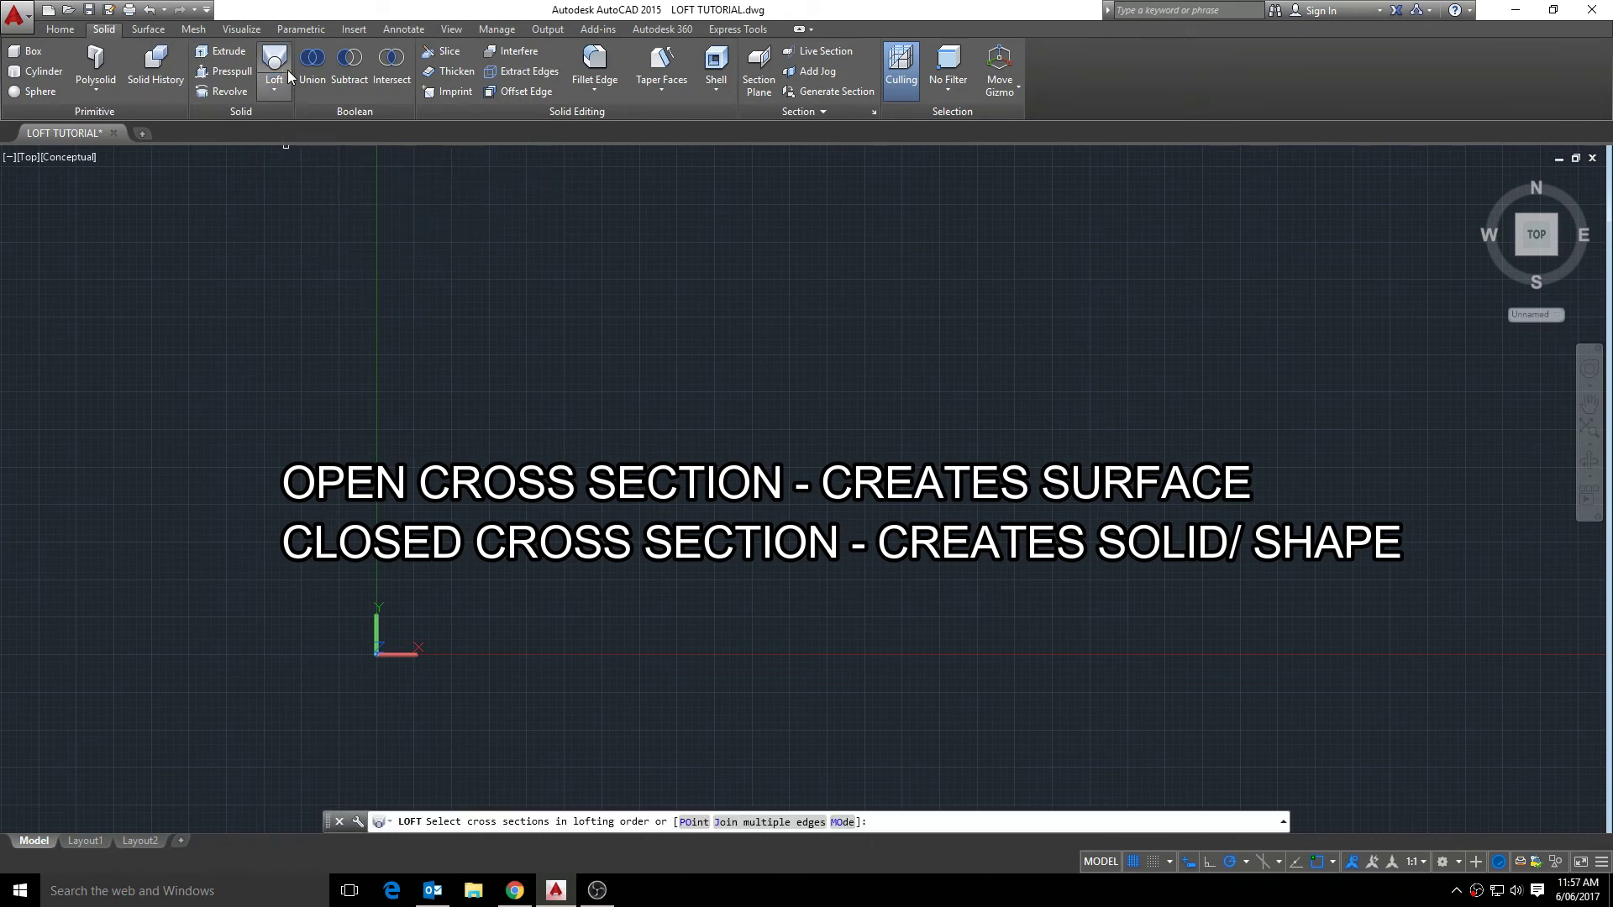
key("Escape")
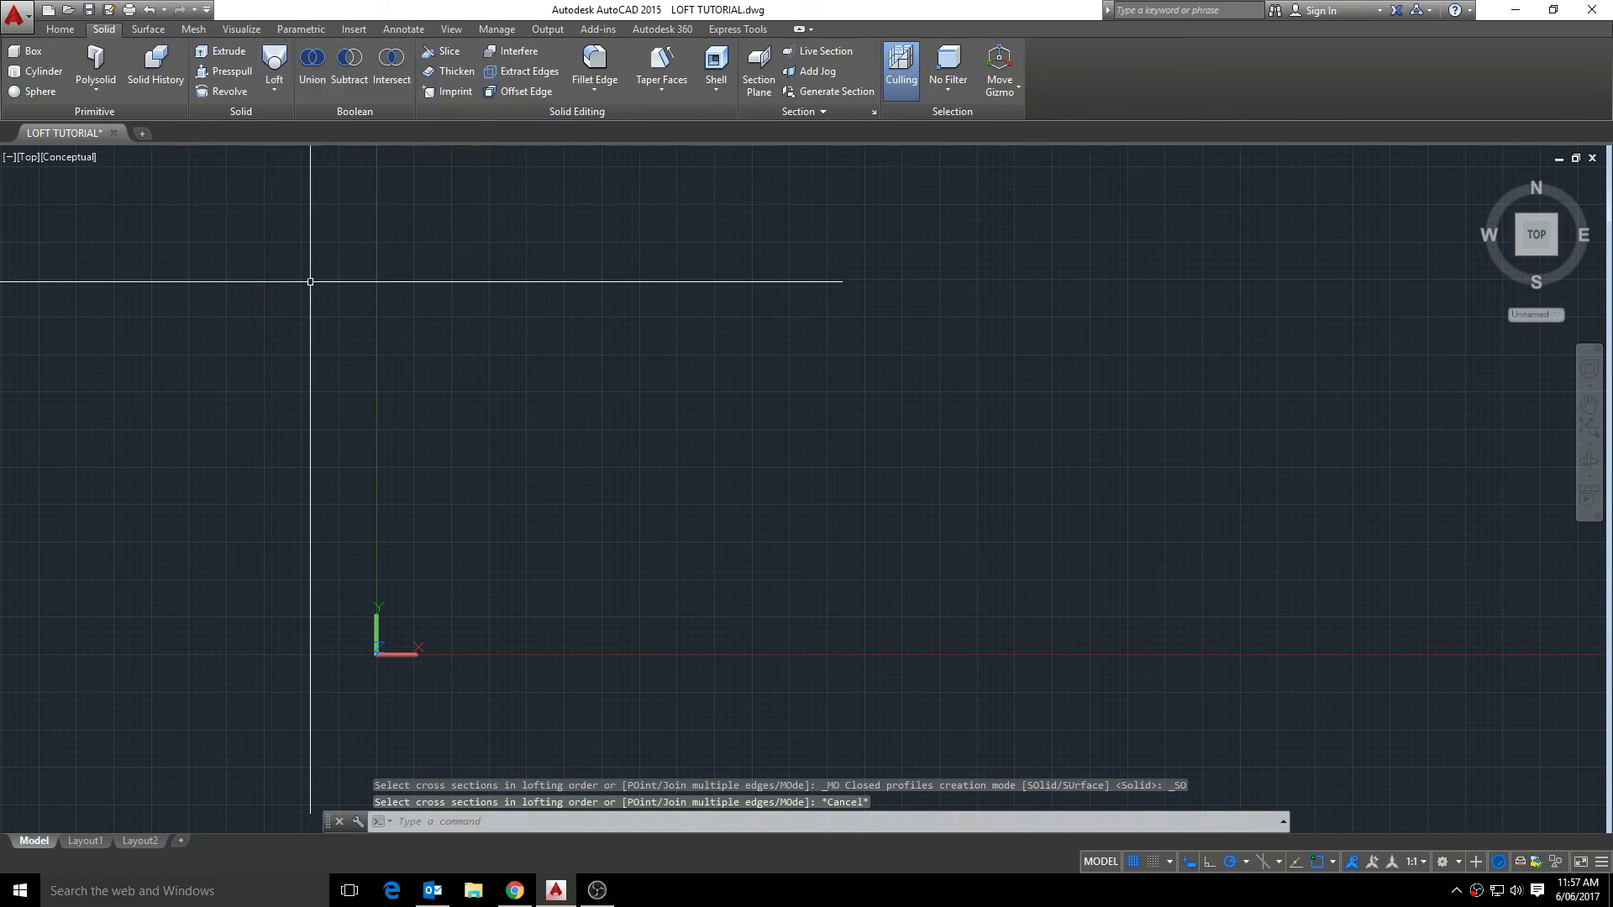
- From the Home tab, draw one circle with CI, centred up and right of the origin
left_click(65, 35)
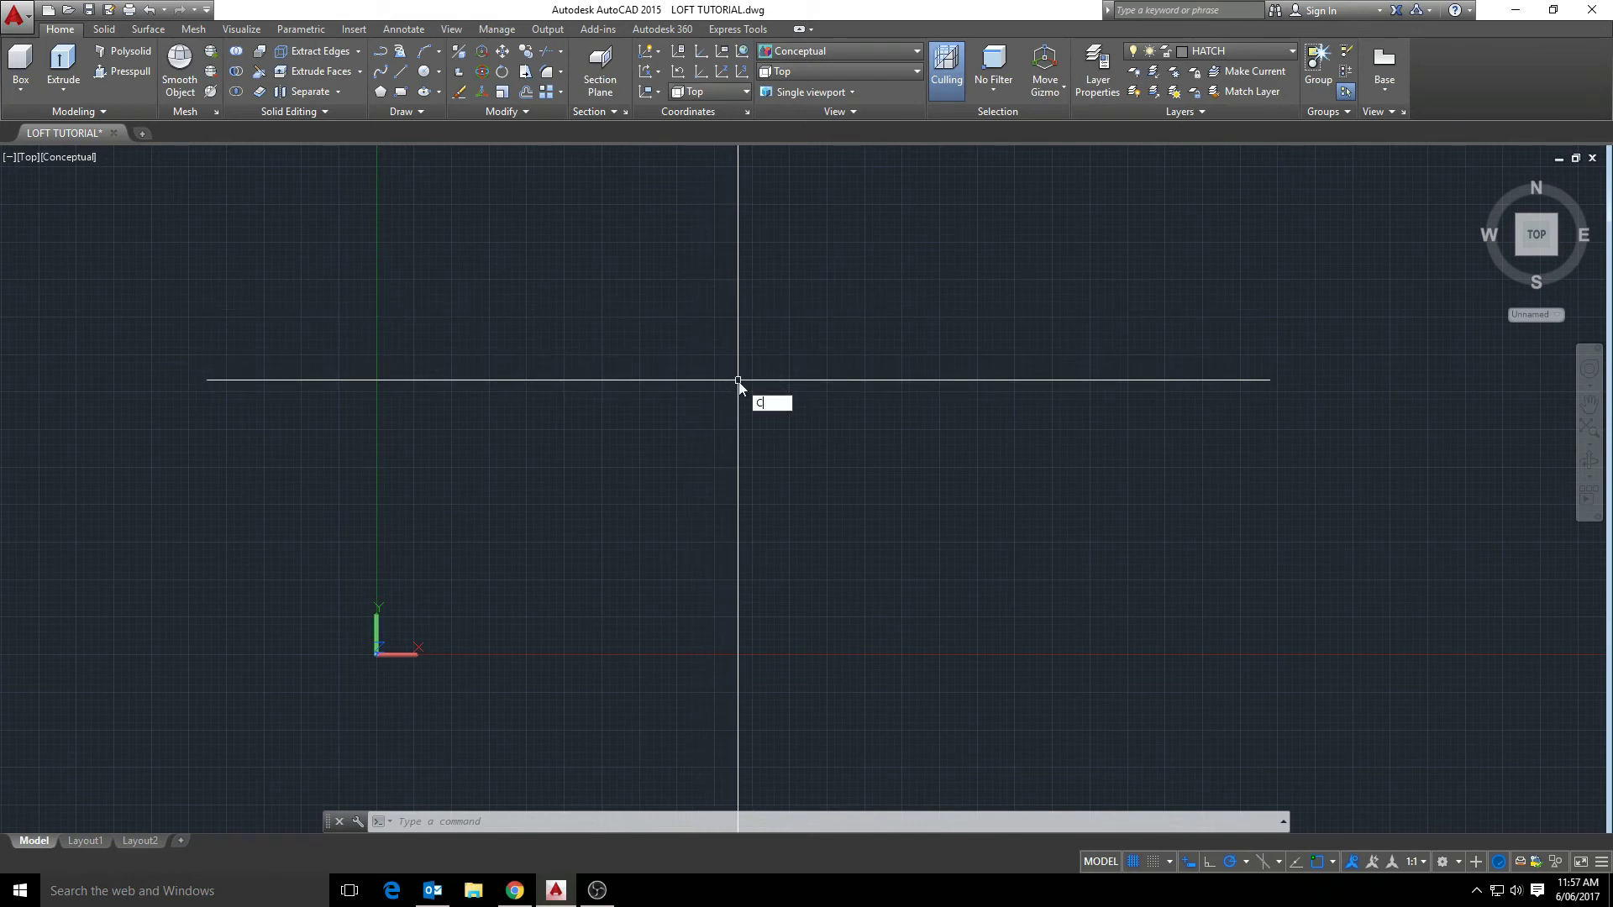
type("I")
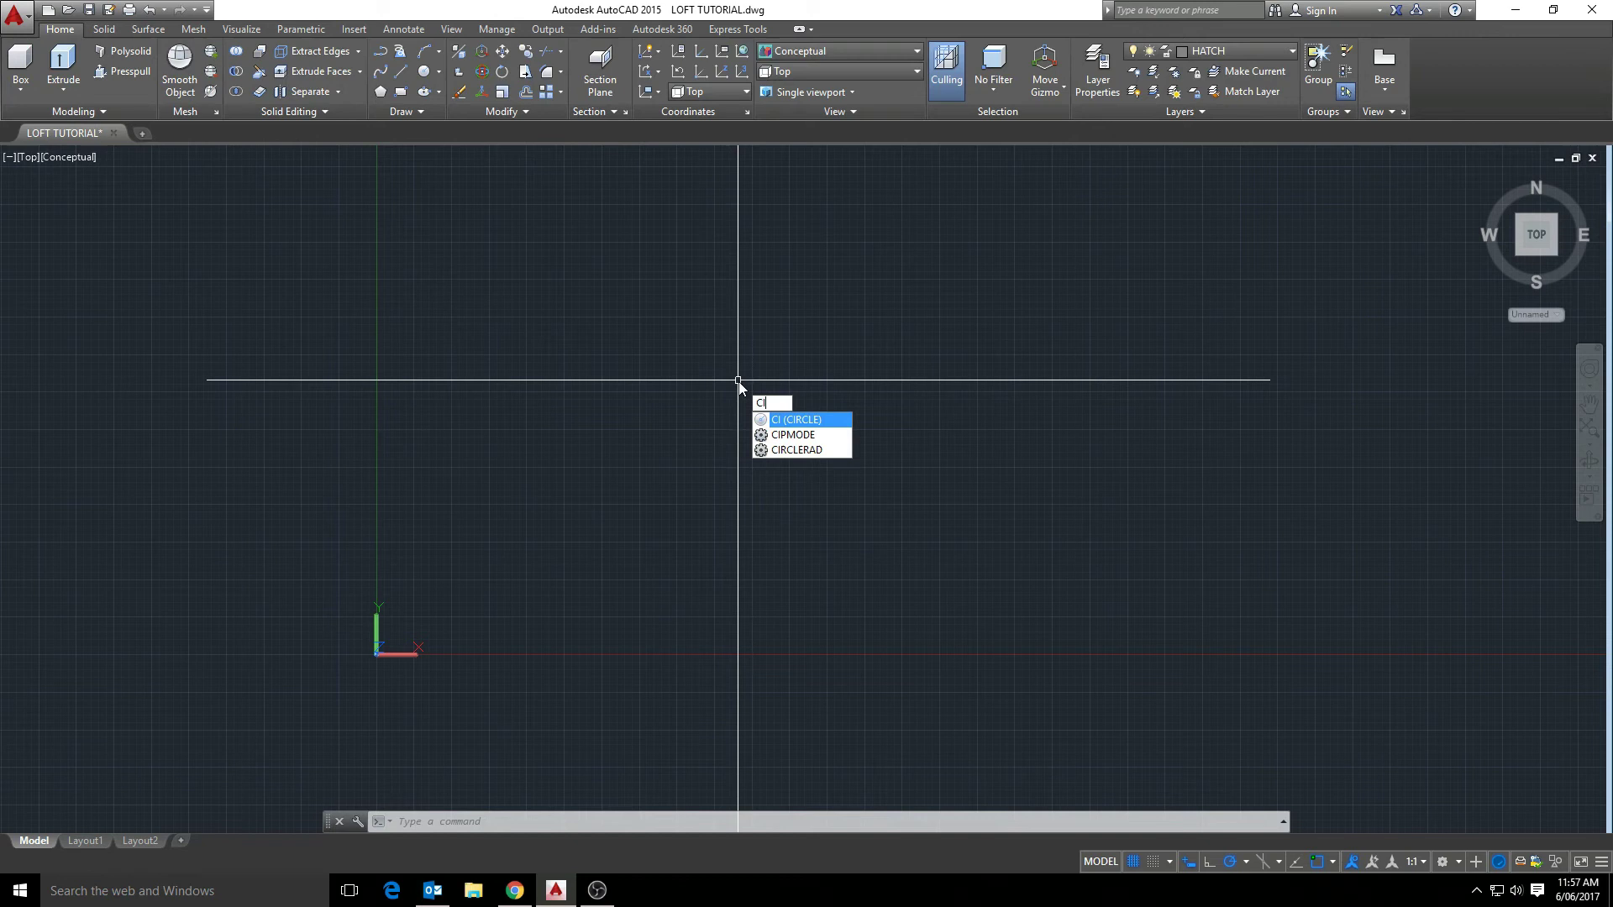
key("Return")
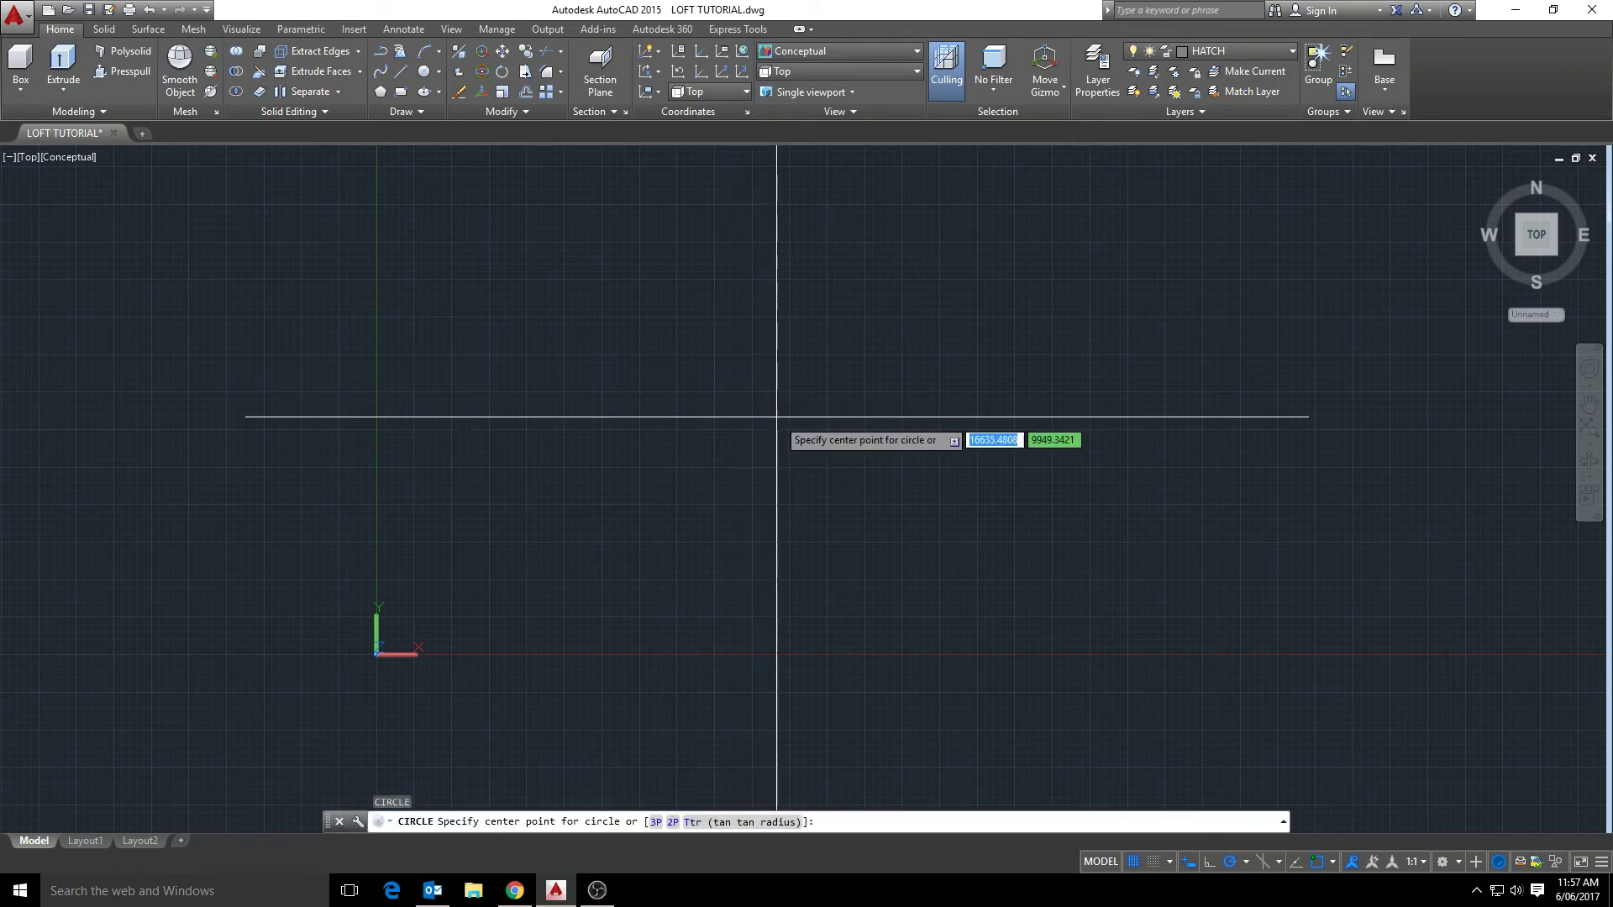
left_click(773, 455)
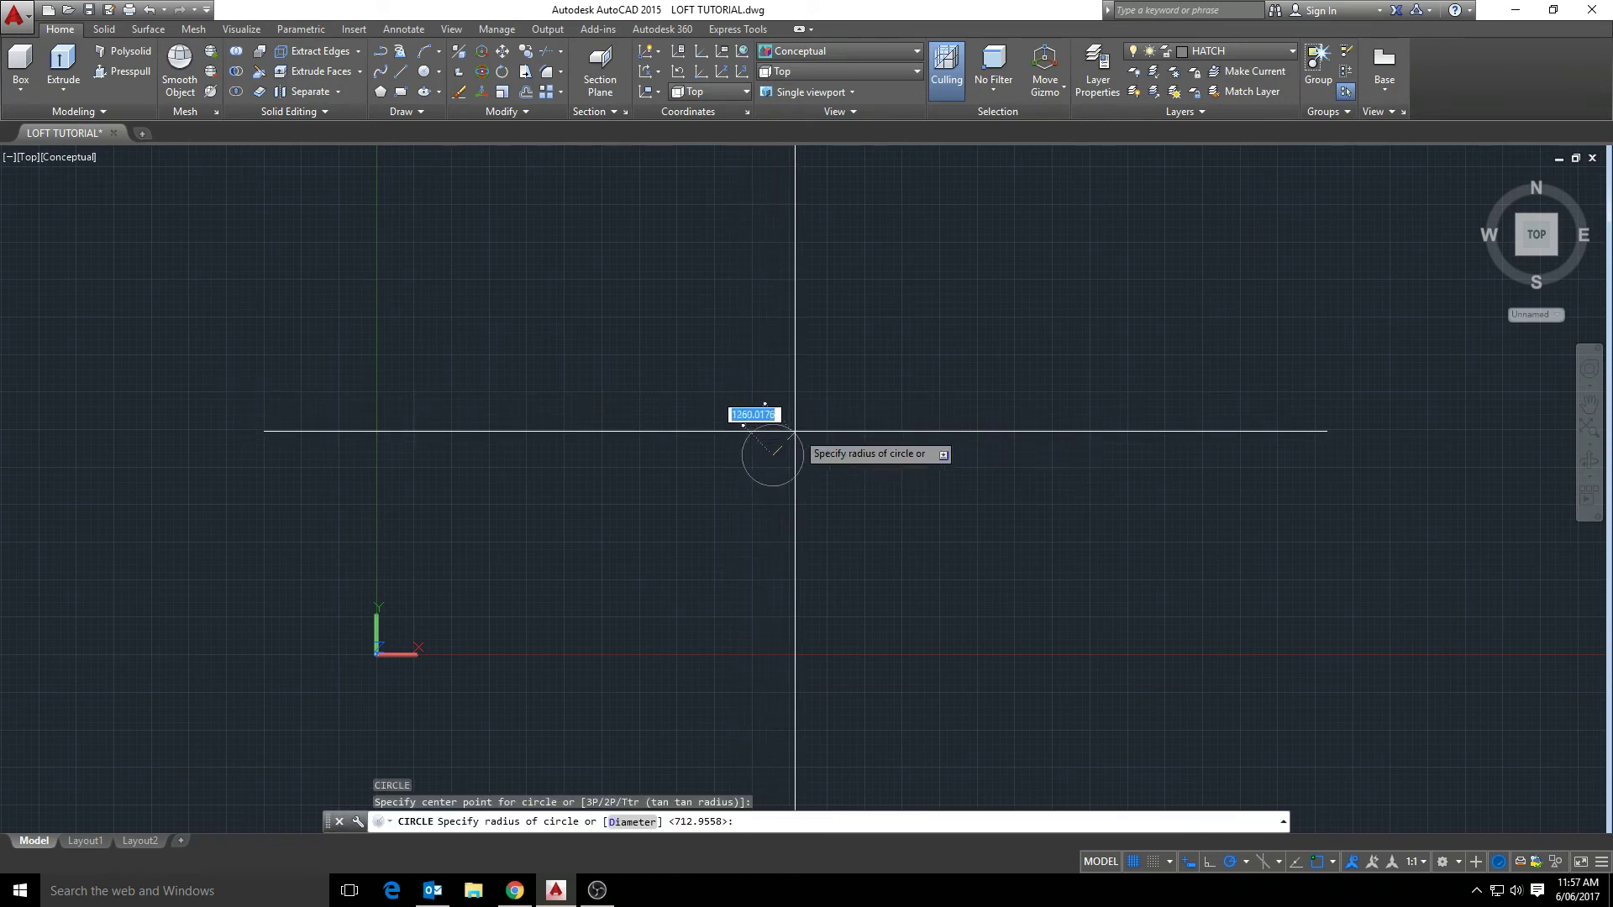
left_click(842, 365)
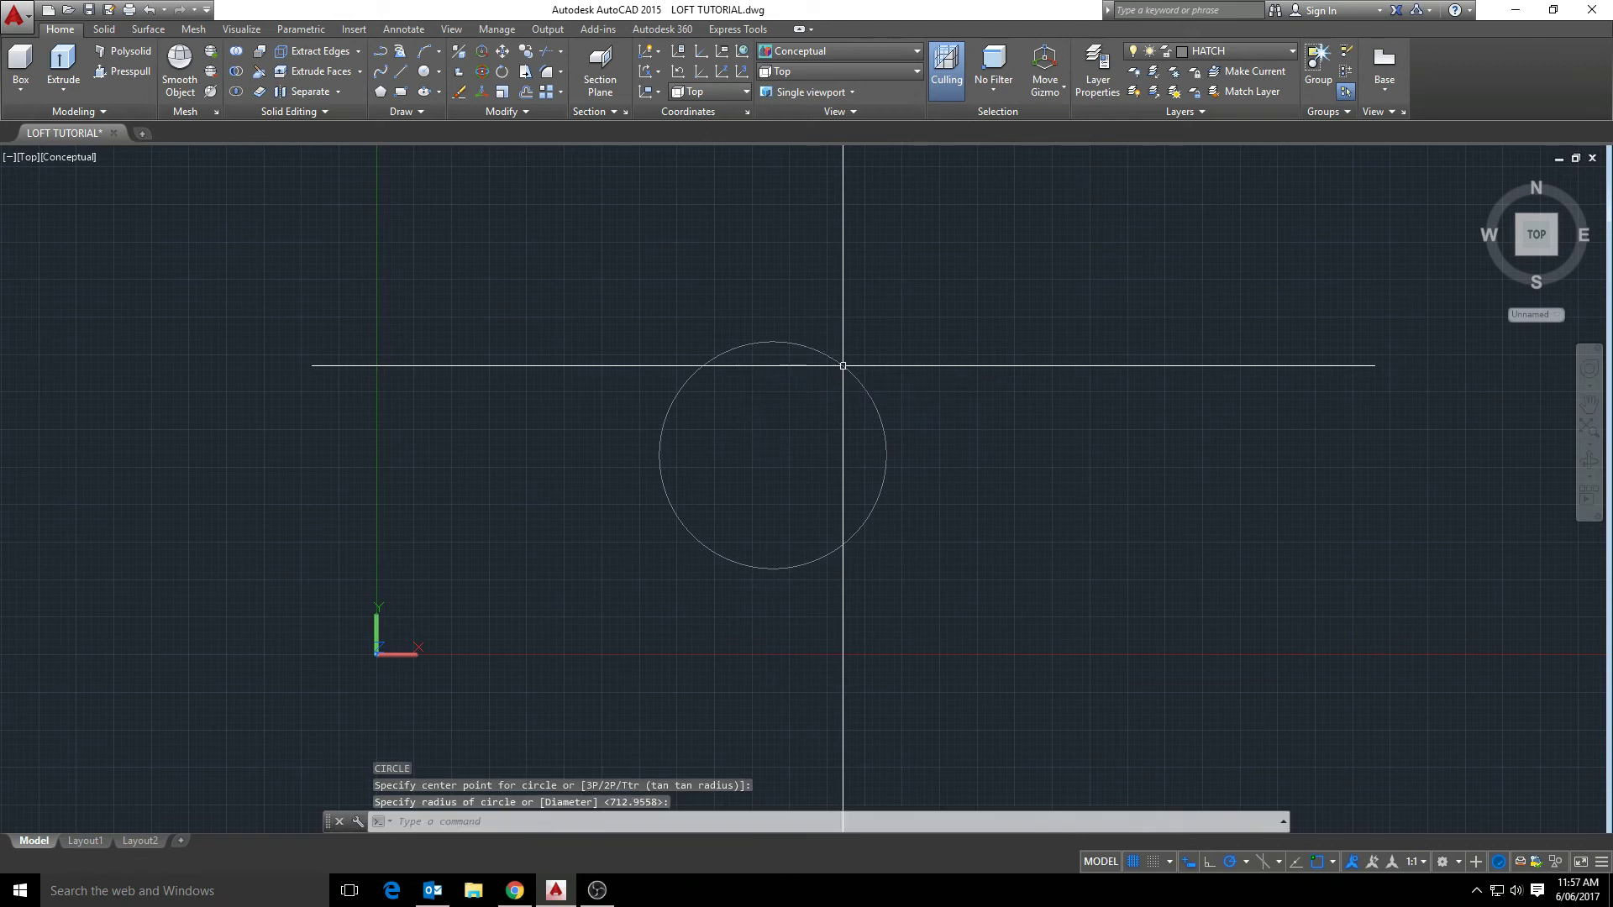
- Check the visual styles list and keep the Conceptual style
left_click(874, 51)
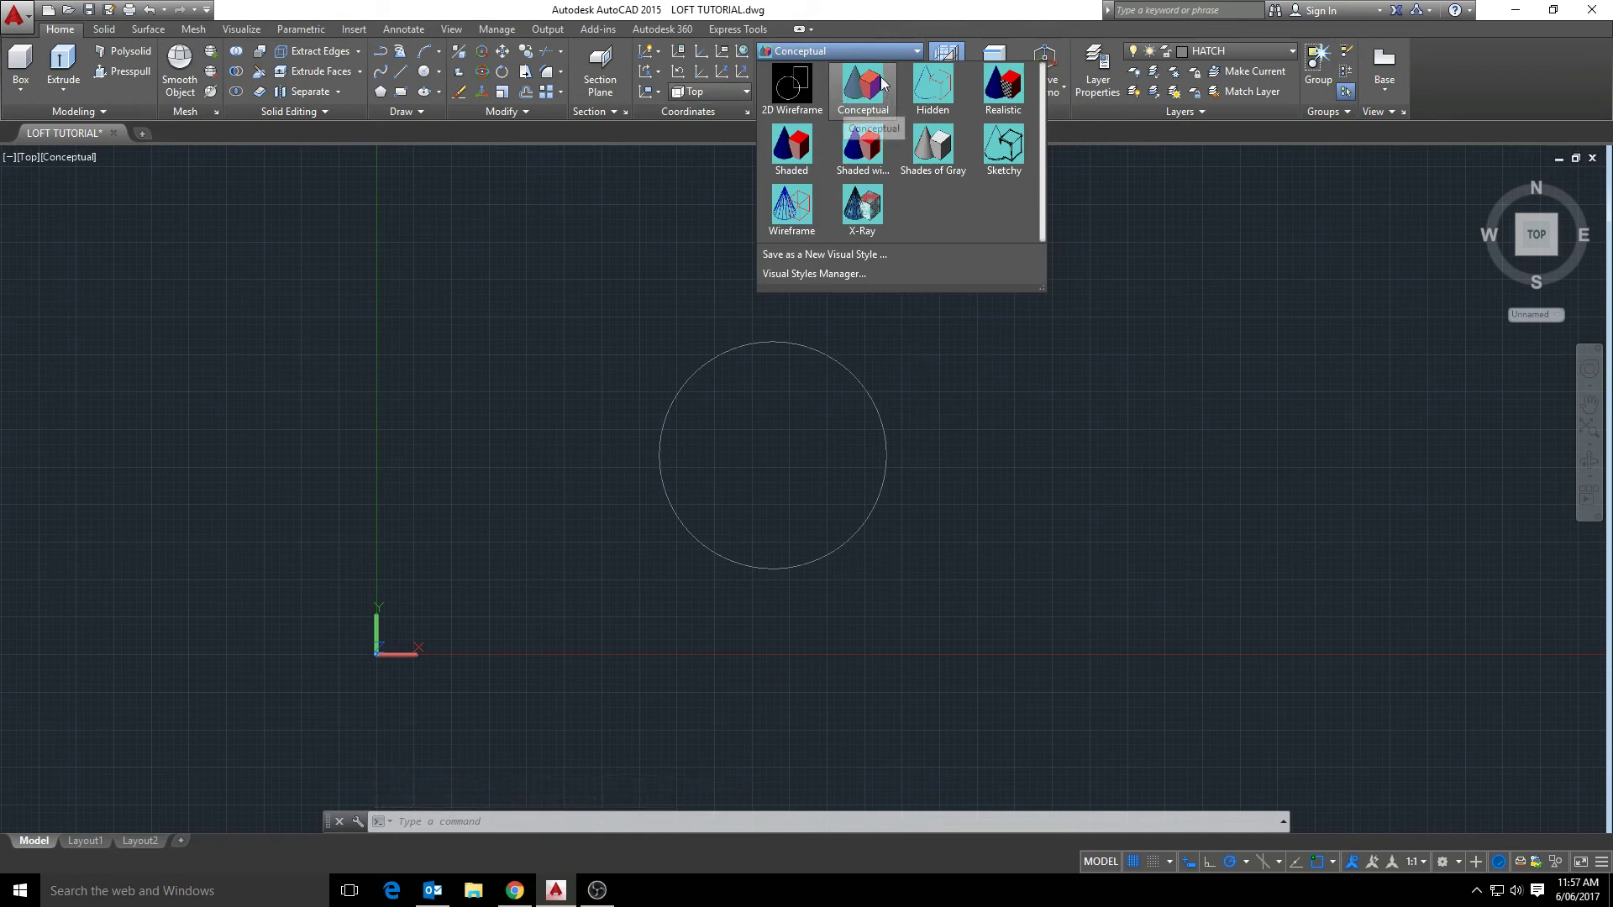
left_click(891, 16)
key("Escape")
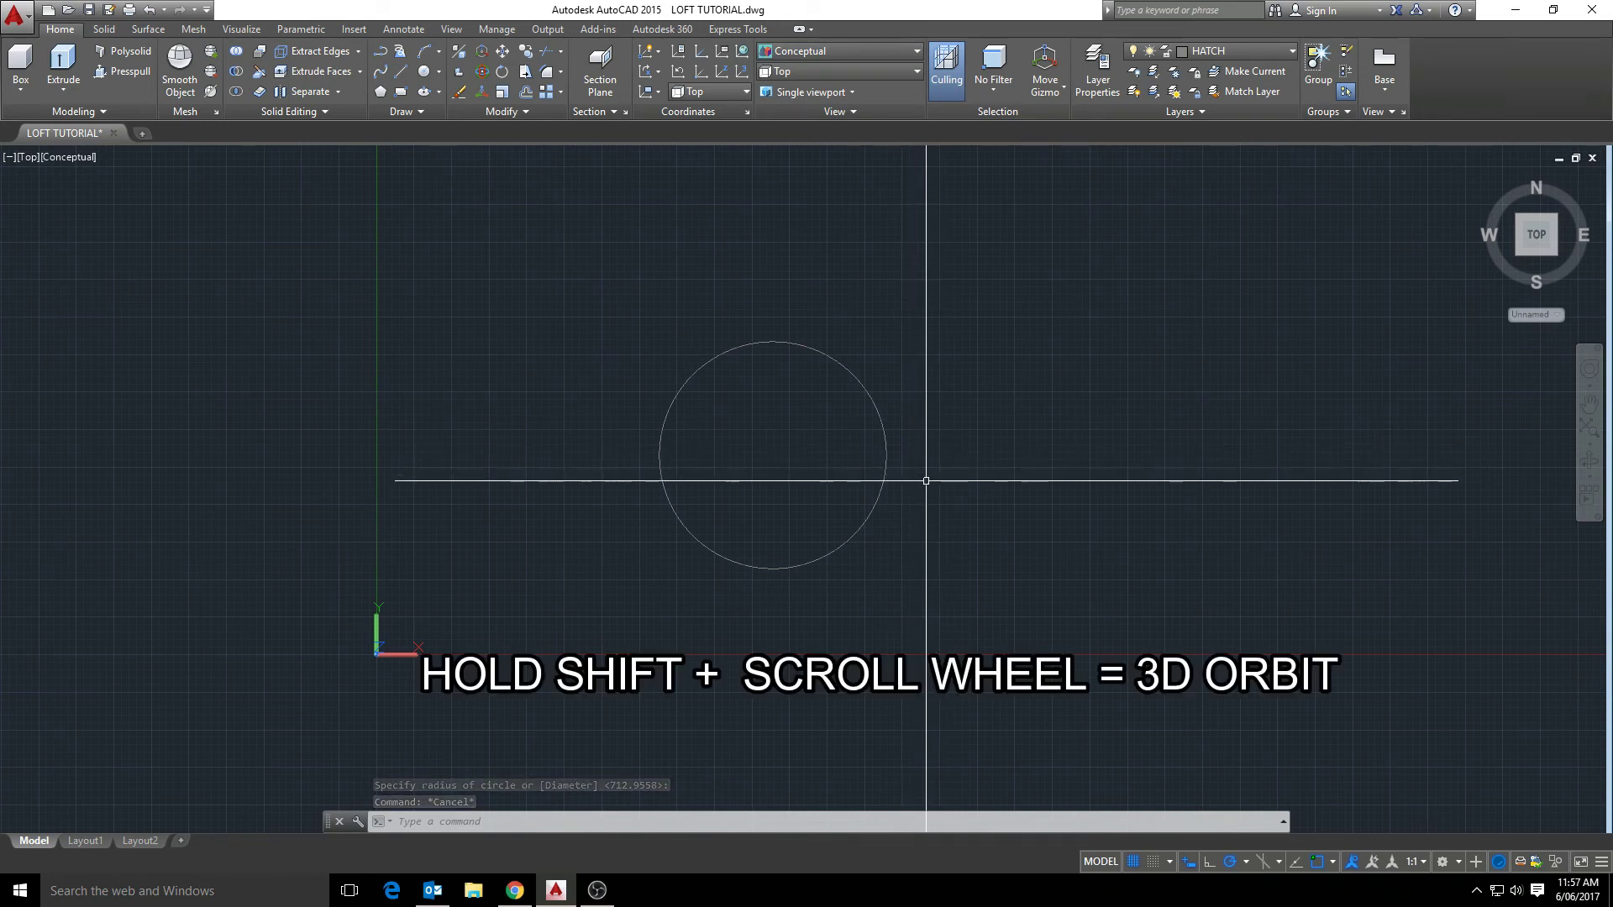
- Orbit, zoom and pan to see the circle from a tilted 3D angle
middle_click_drag(925, 483, 871, 337, "shift")
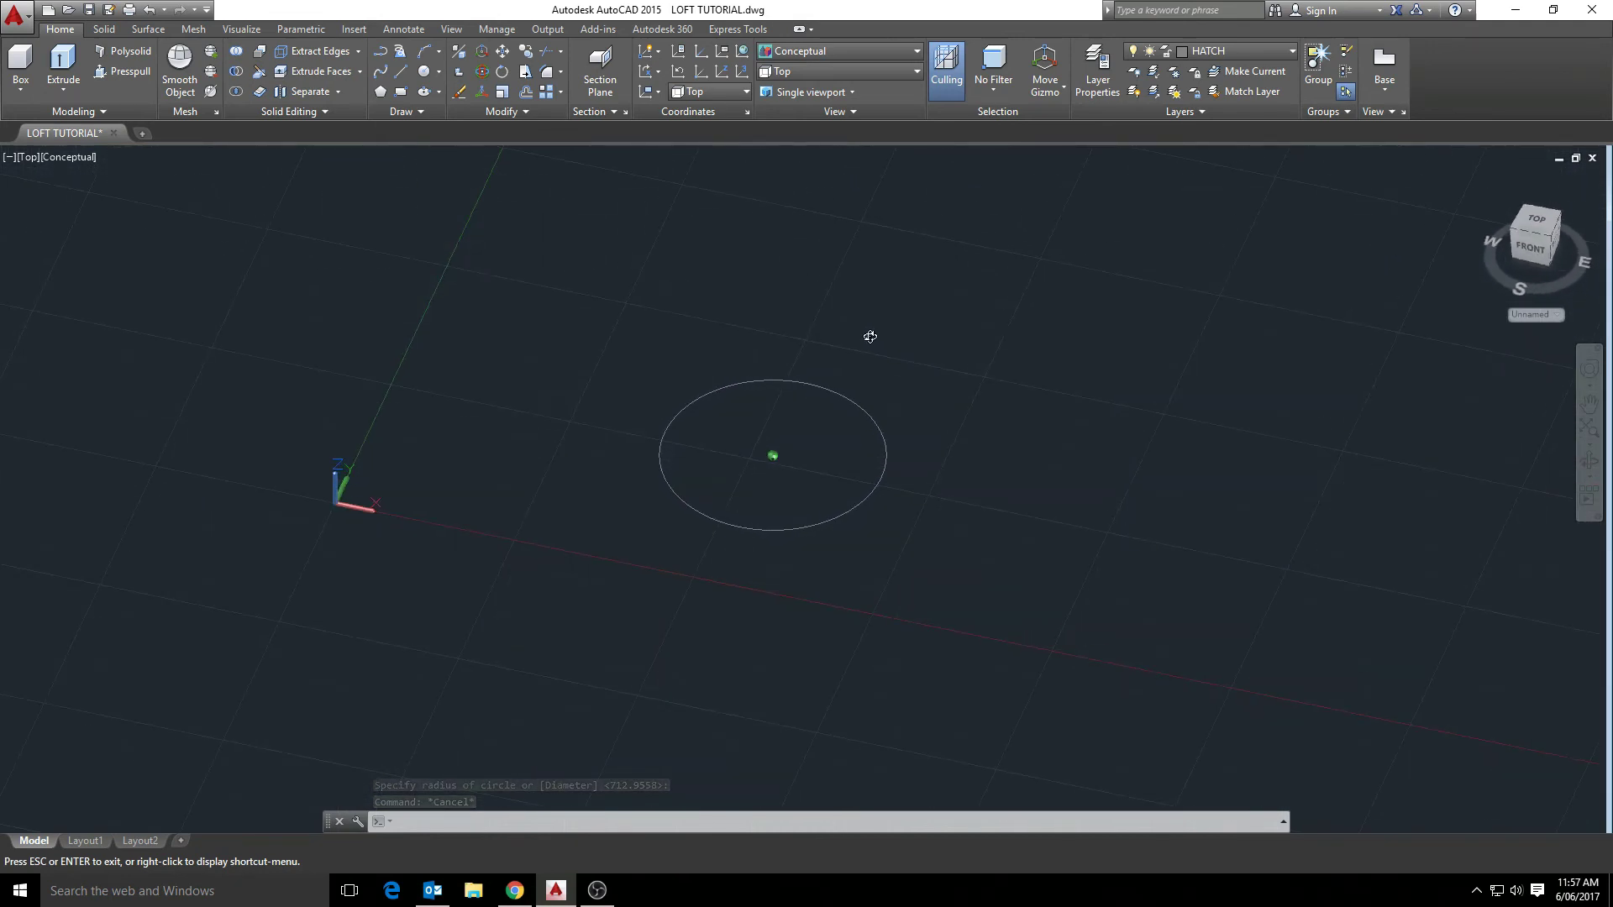
key("Escape")
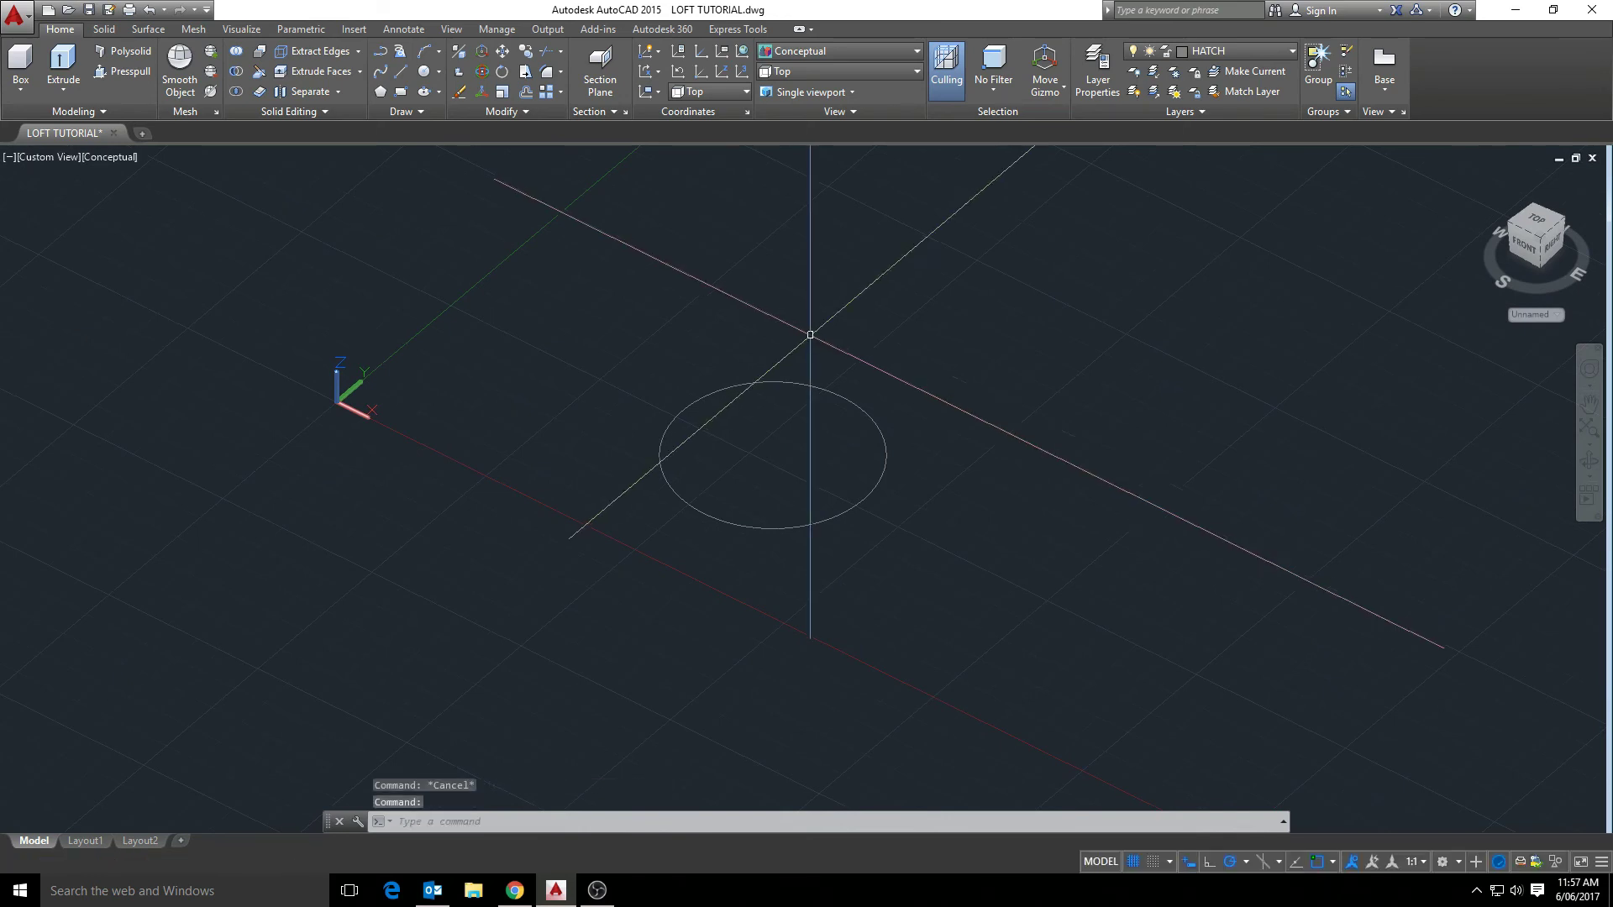
scroll(819, 357, "up", 2)
middle_click_drag(825, 367, 878, 438)
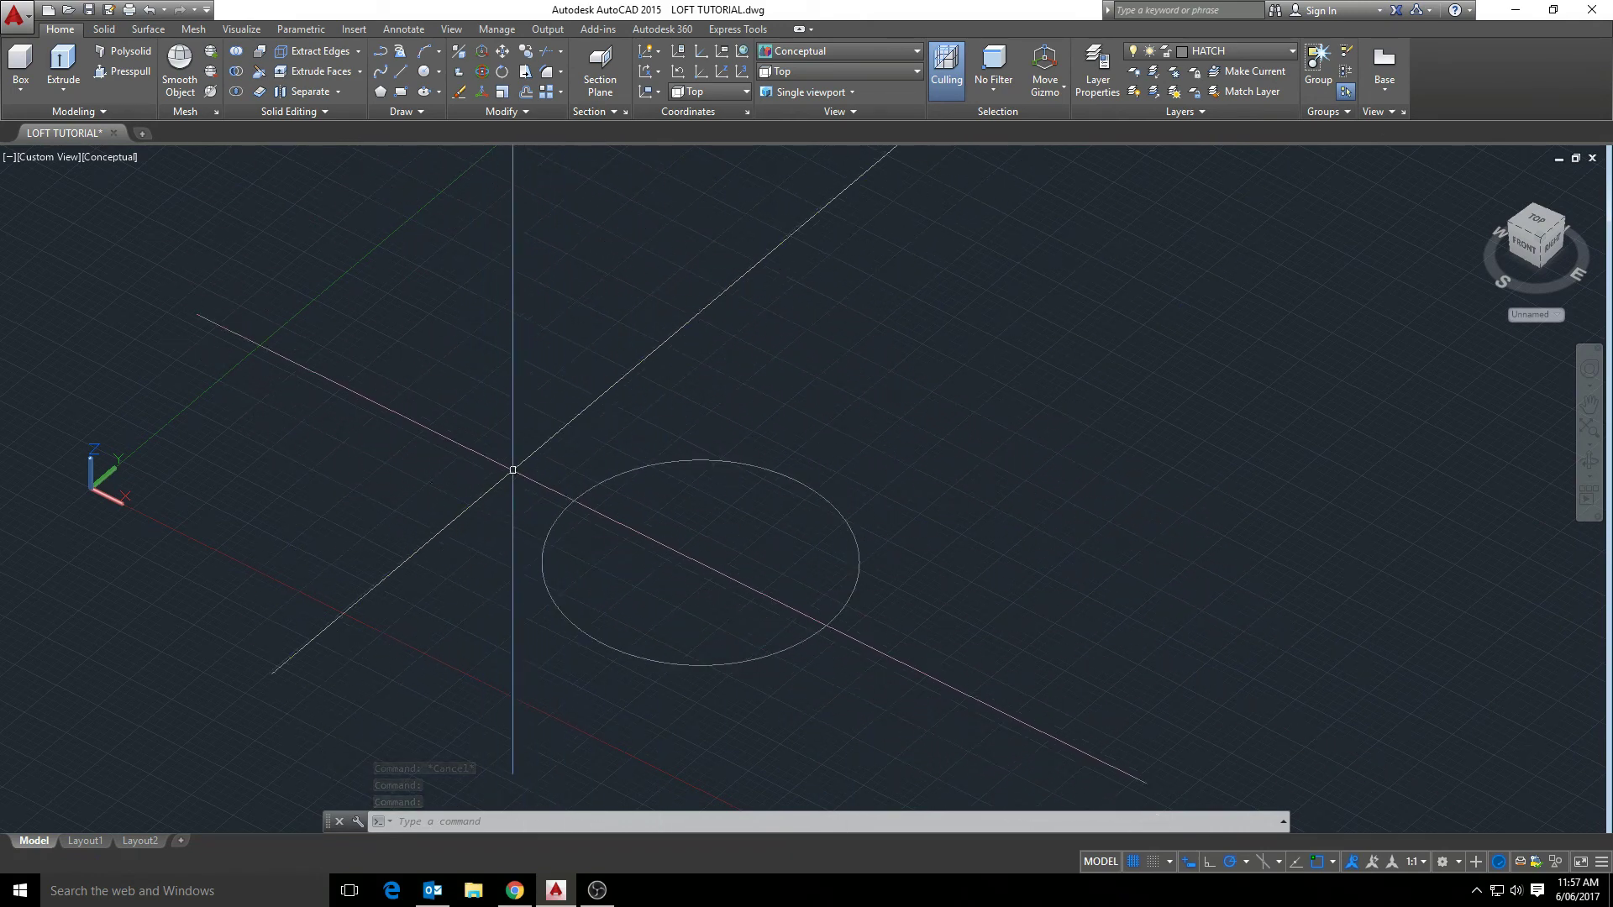
- Copy the circle twice straight up along +Z from its centre, forming a column of three
left_click(828, 503)
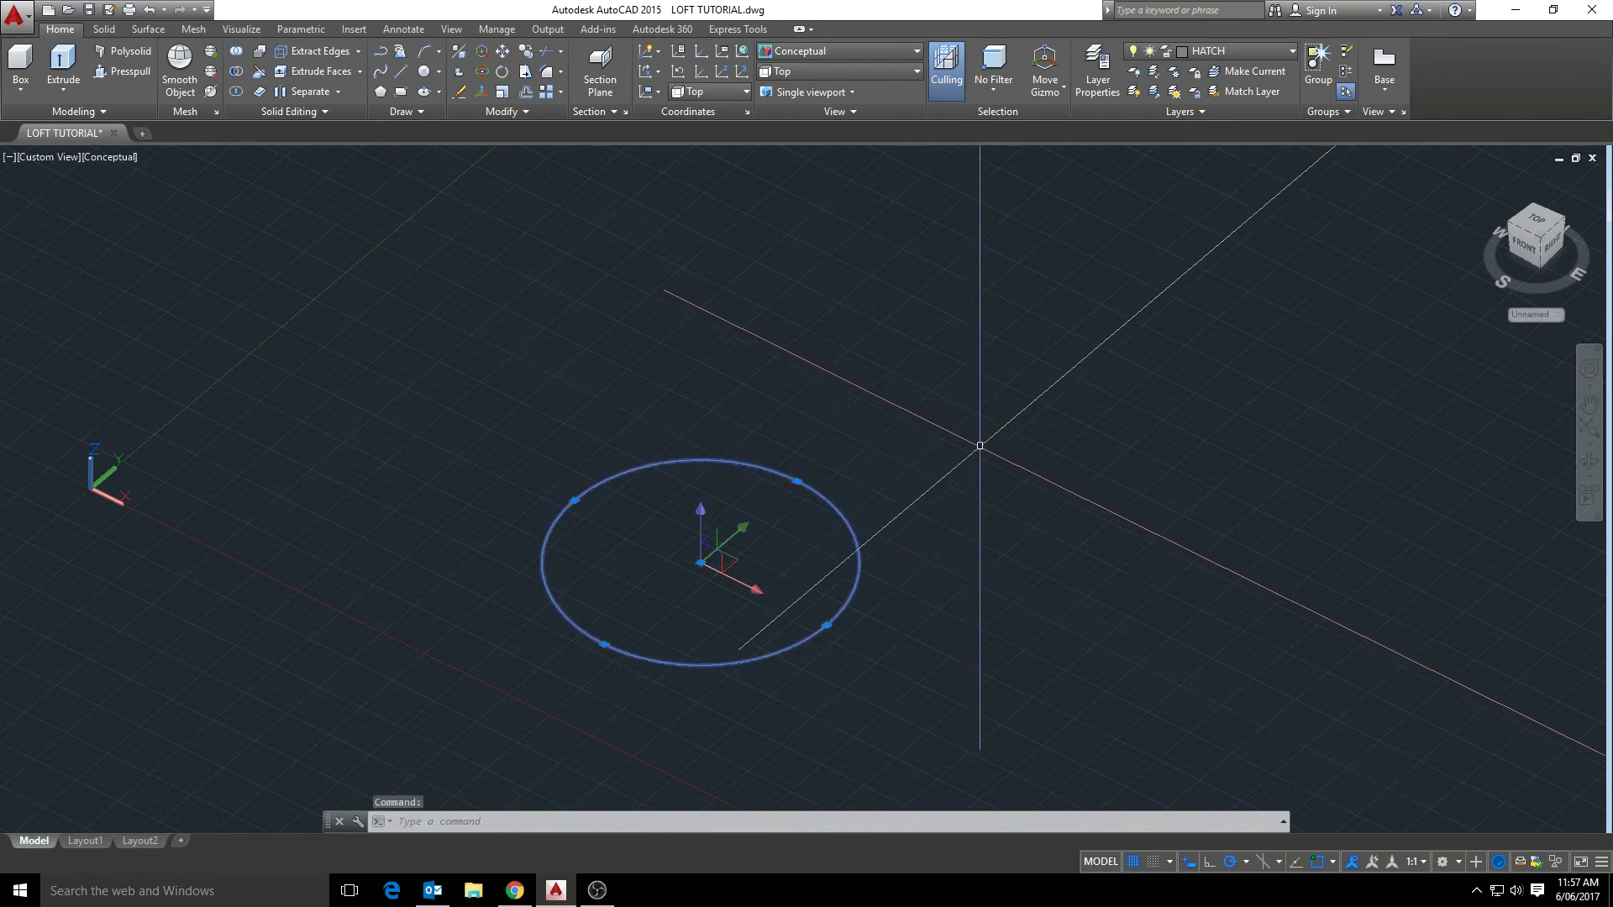
type("c")
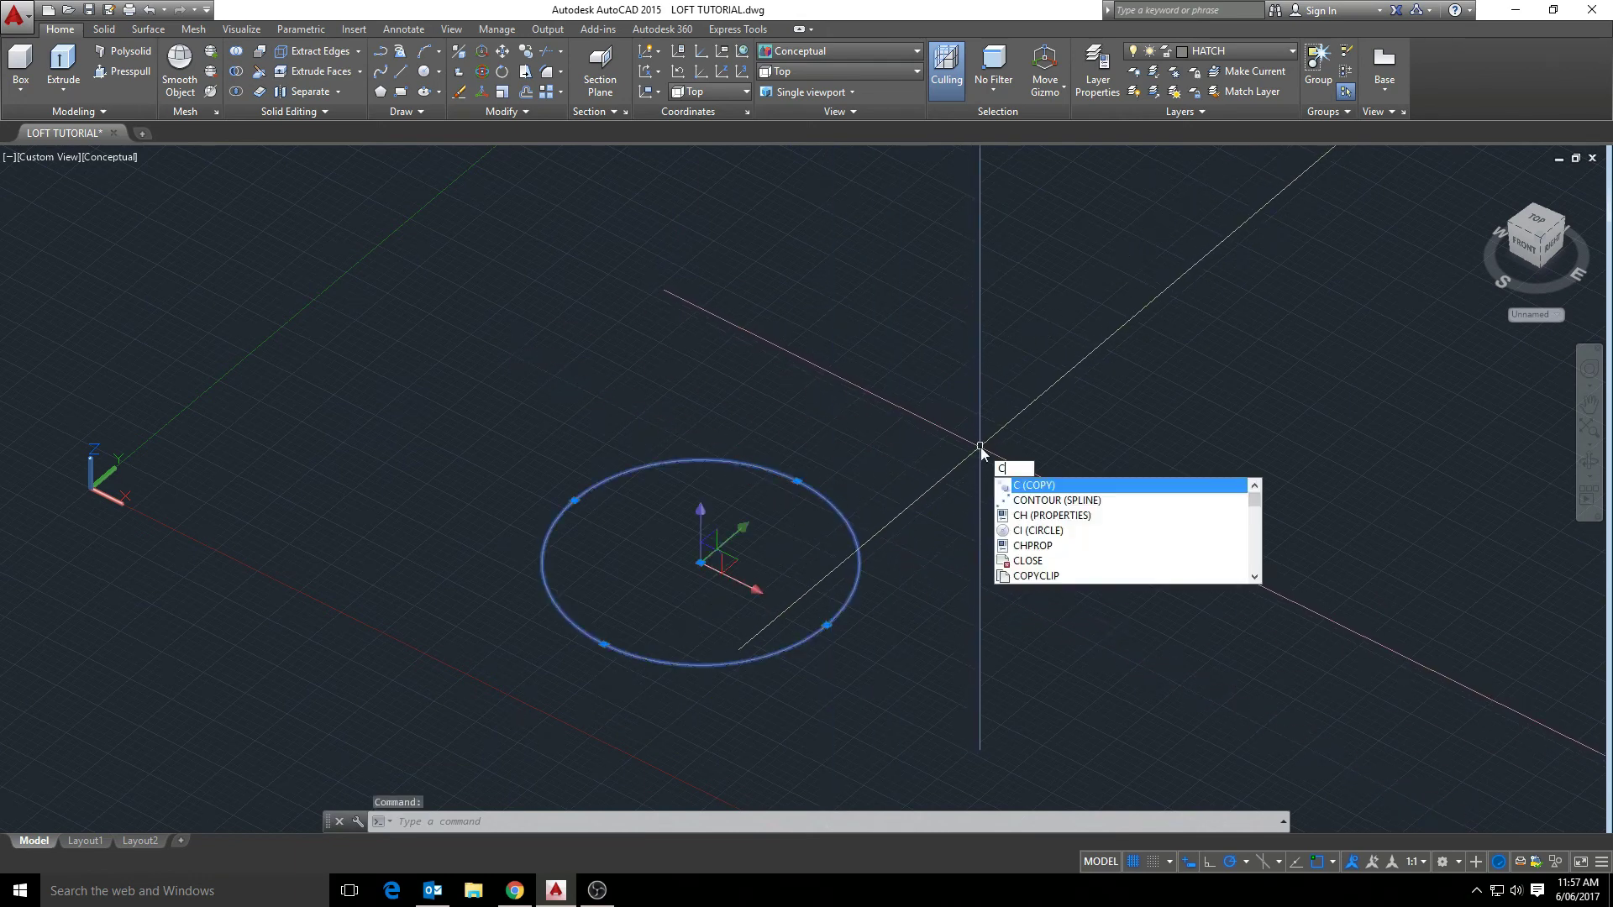
left_click(1044, 487)
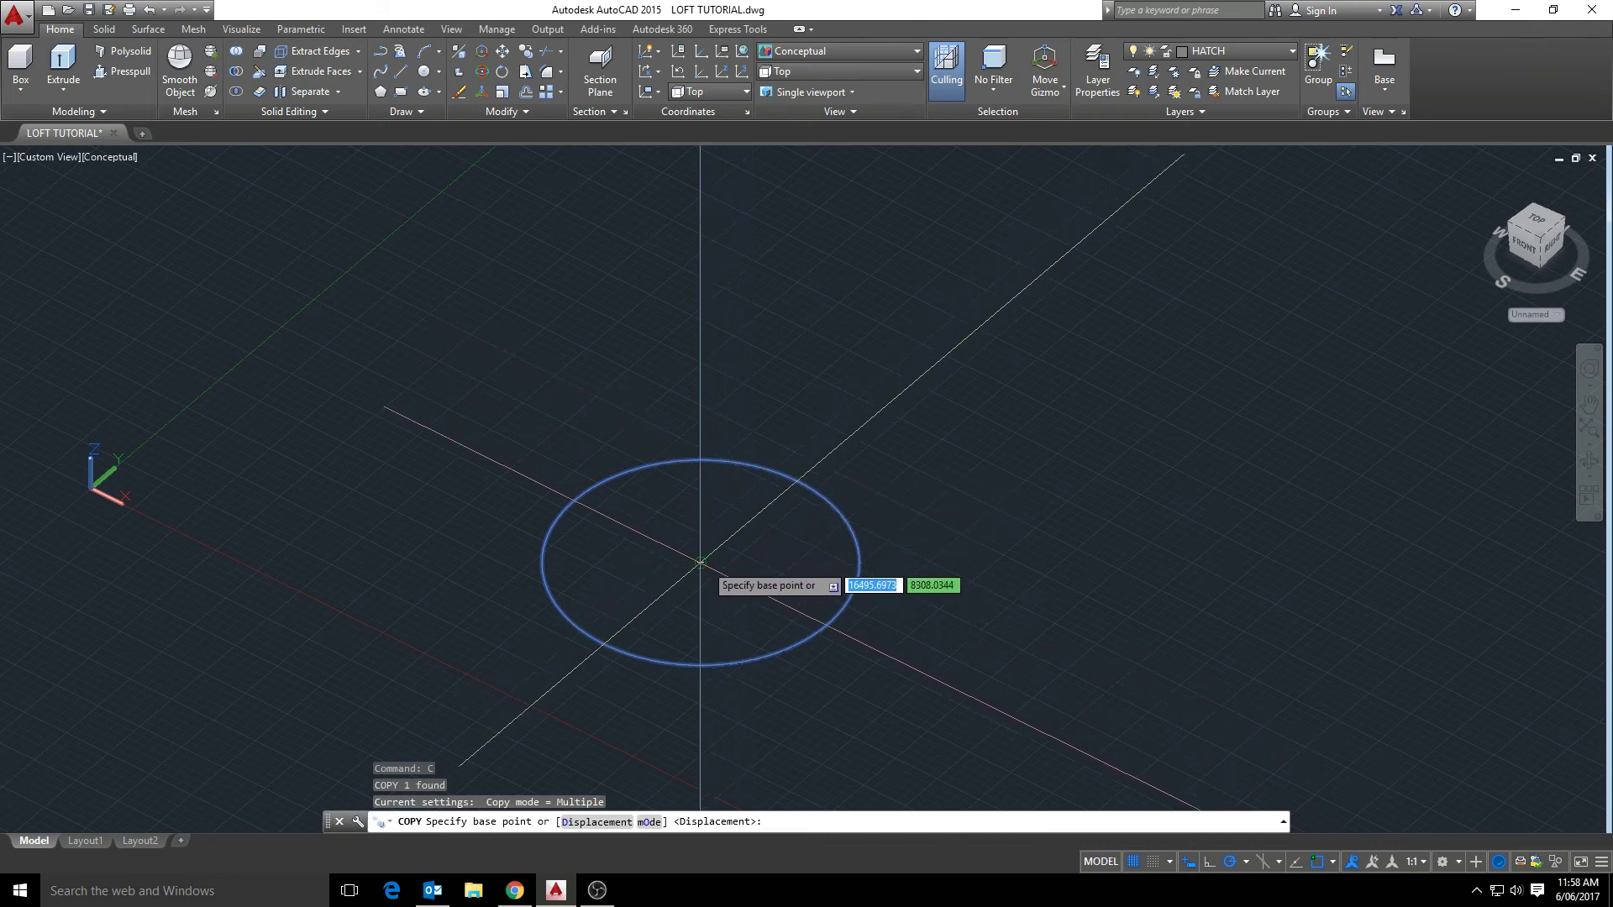
left_click(700, 562)
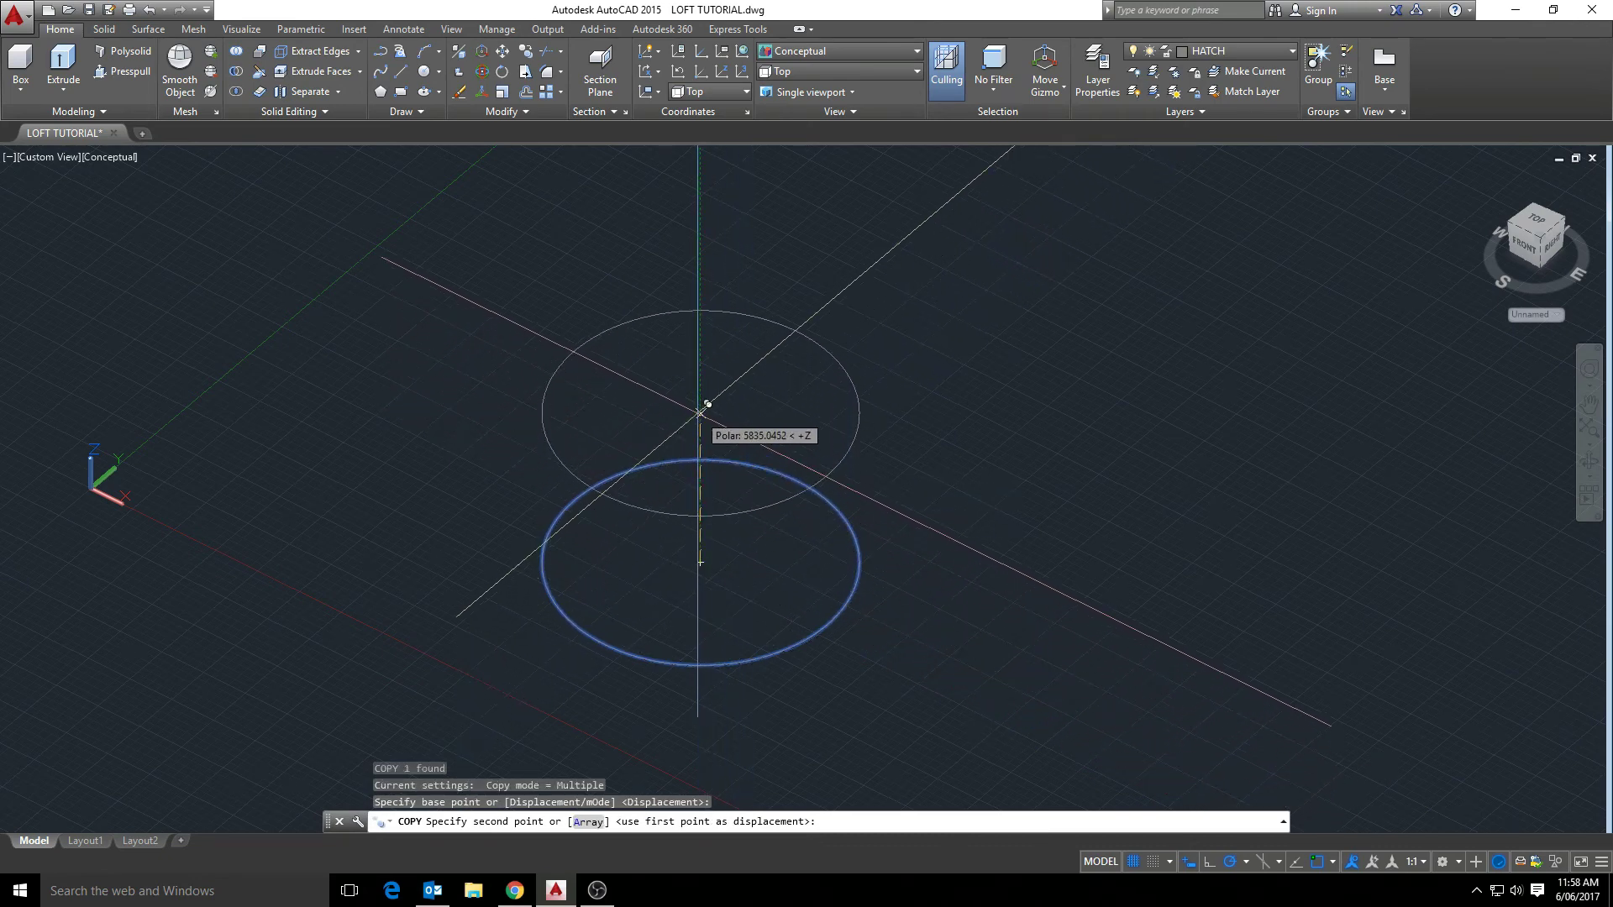
left_click(699, 412)
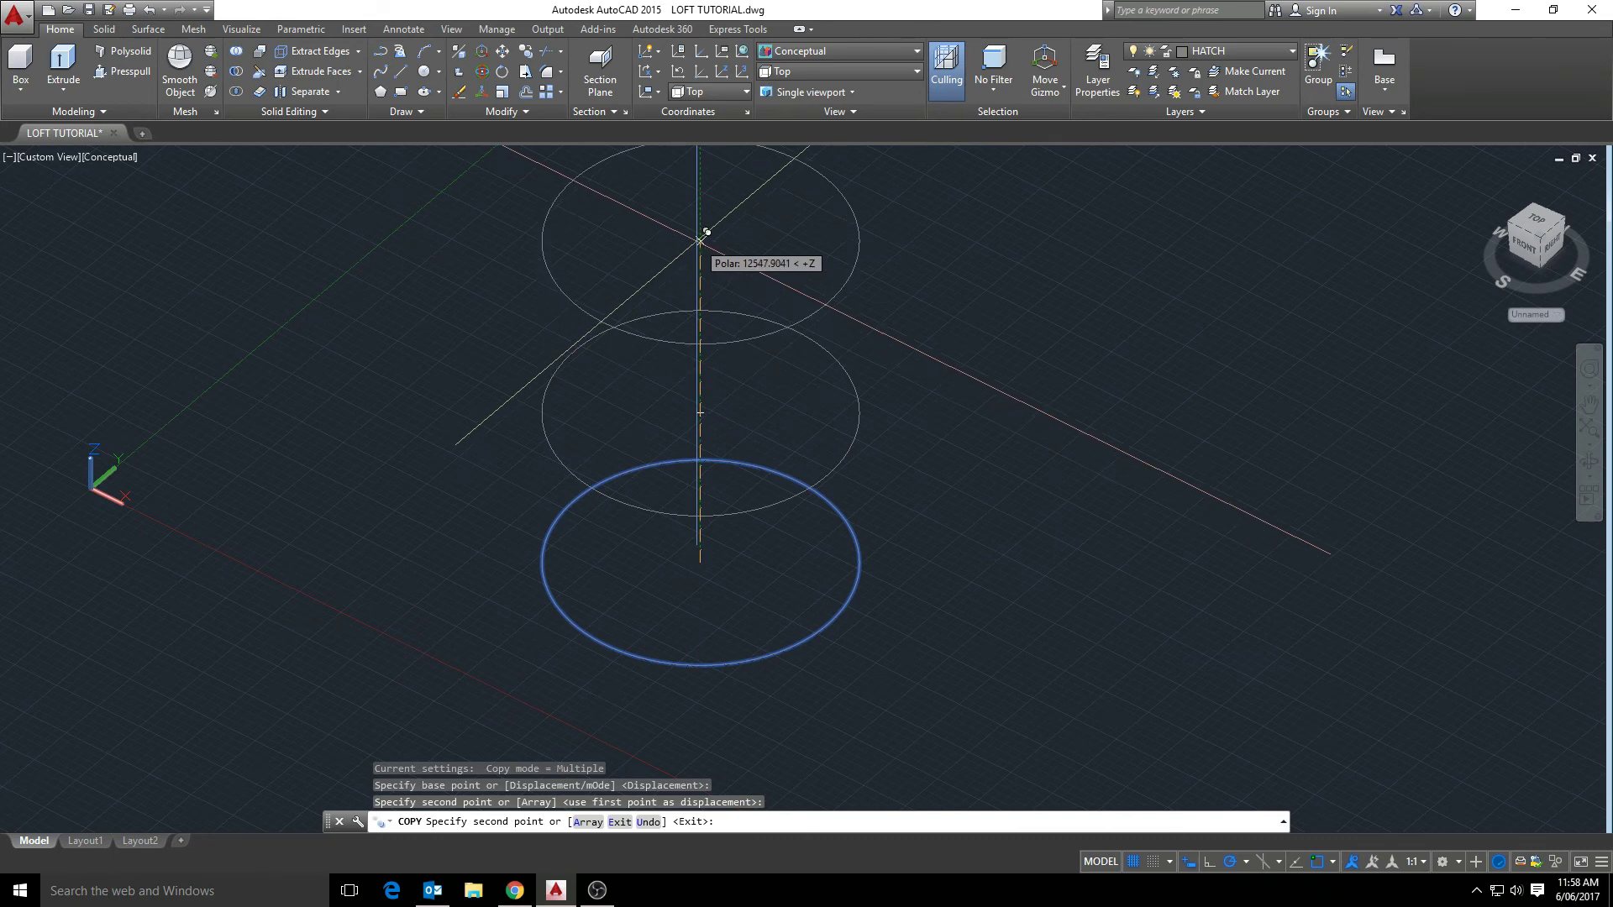
left_click(700, 241)
key("Escape")
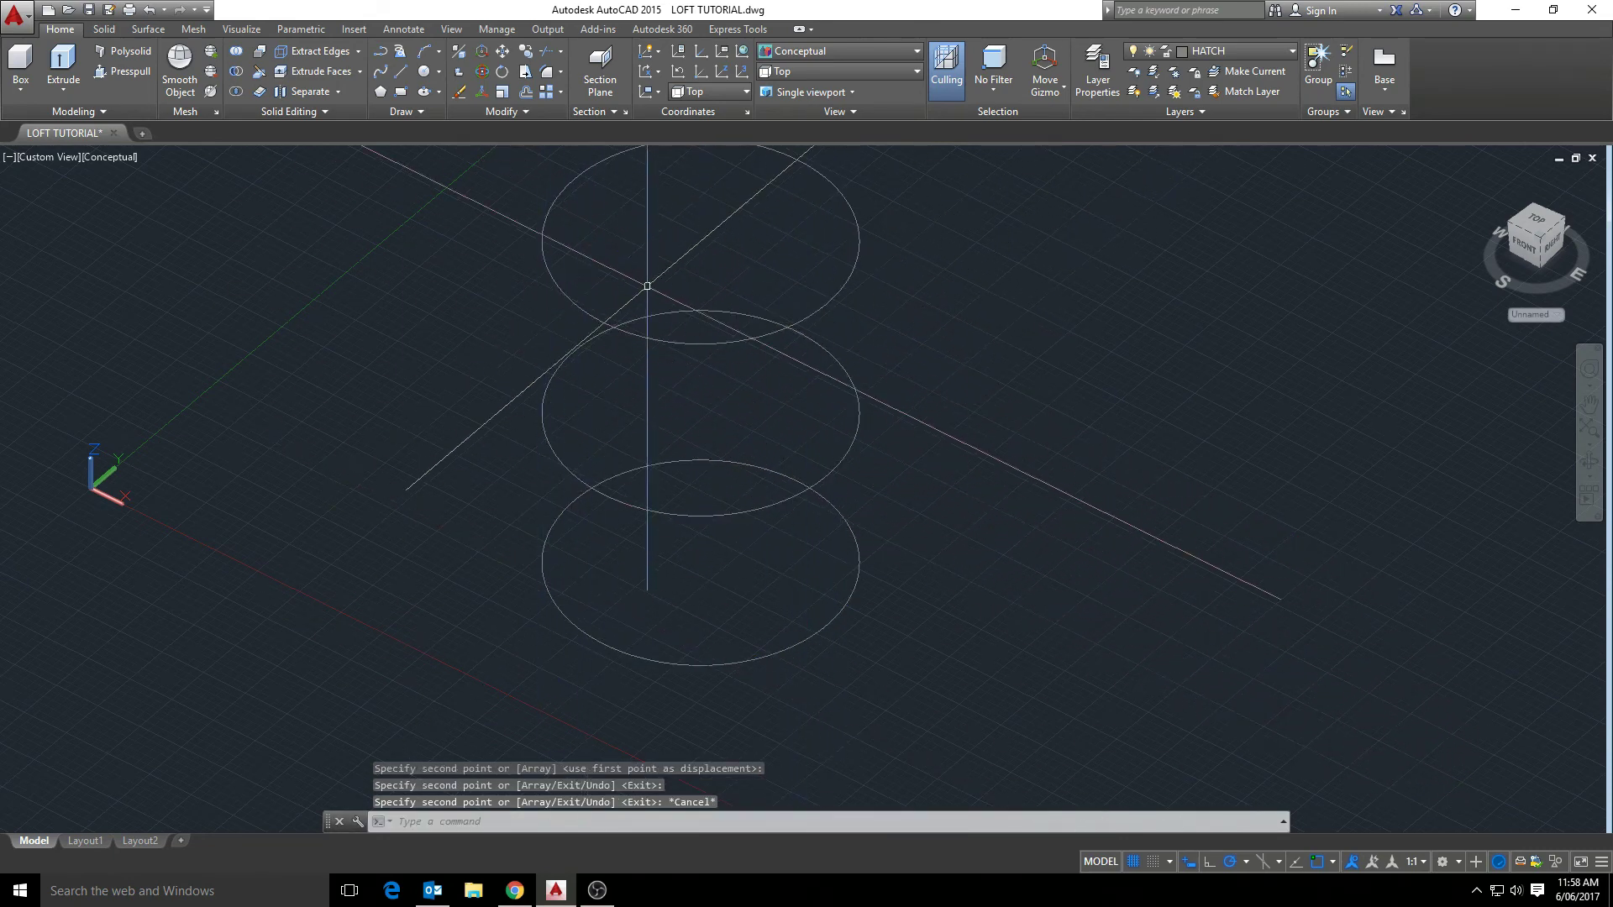
- Loft the top, middle and bottom circles with Cross sections only, then orbit to inspect the cylinder
left_click(104, 30)
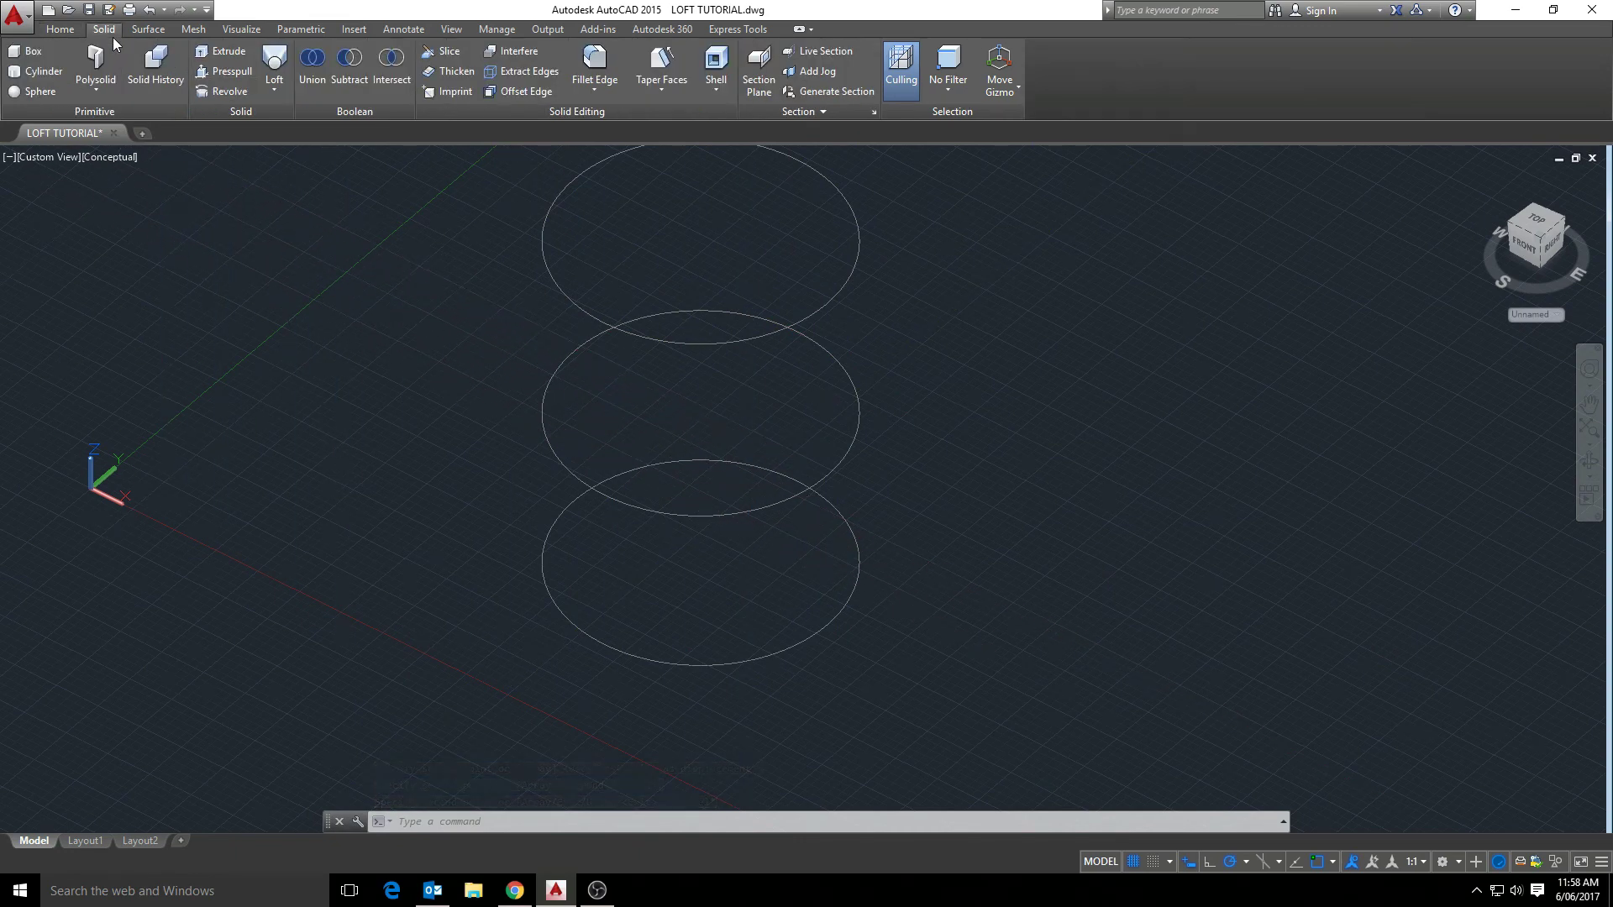
left_click(272, 63)
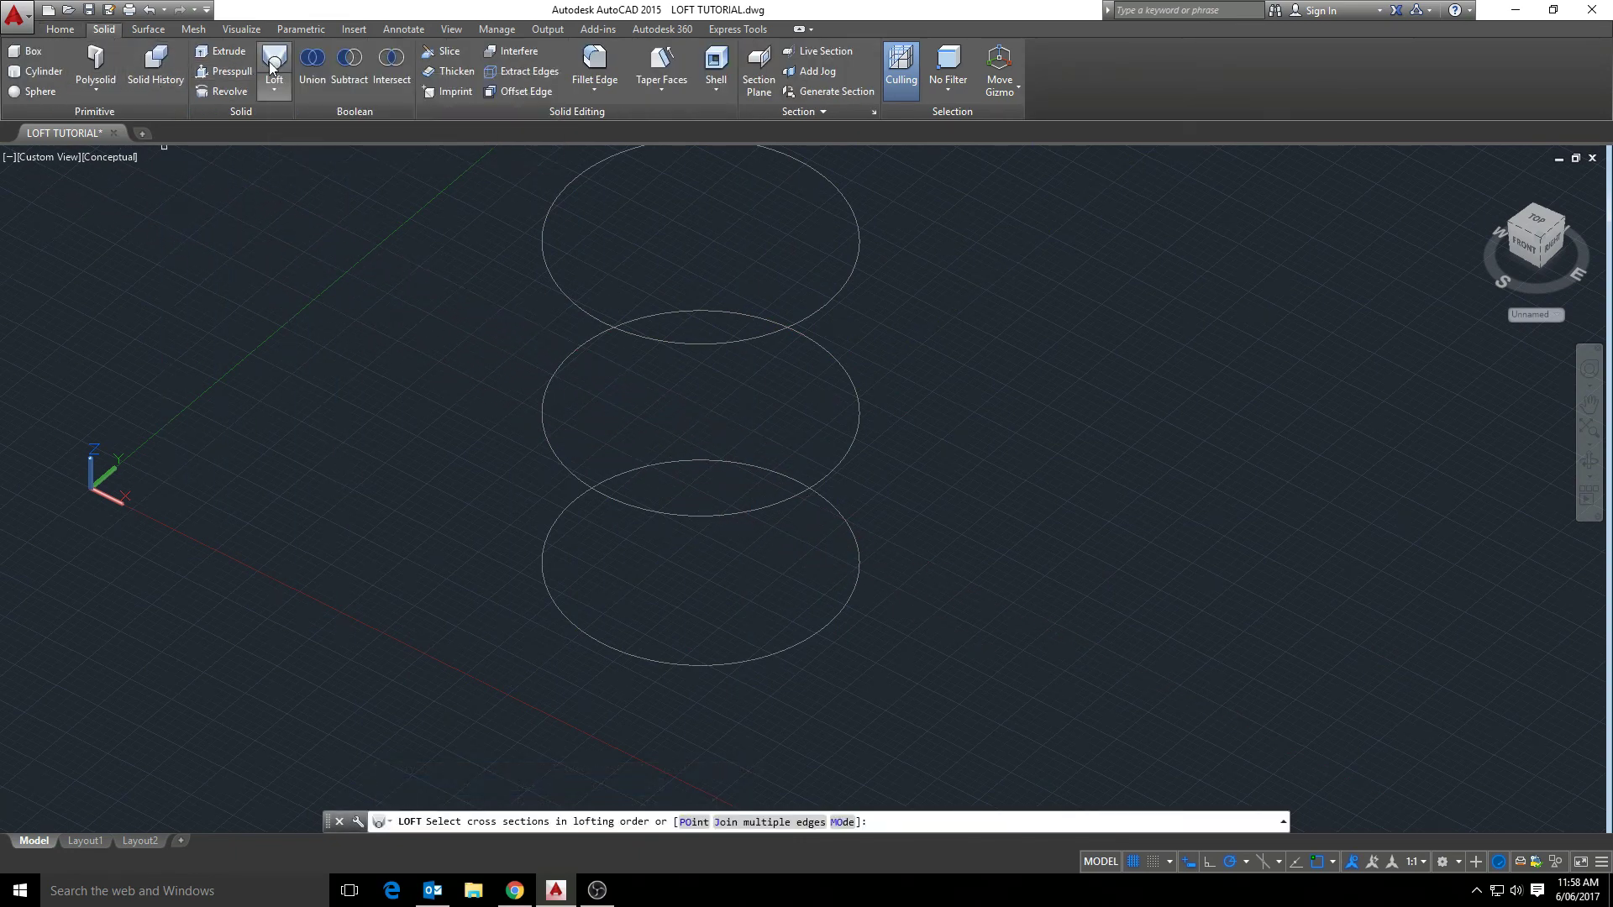
left_click(849, 277)
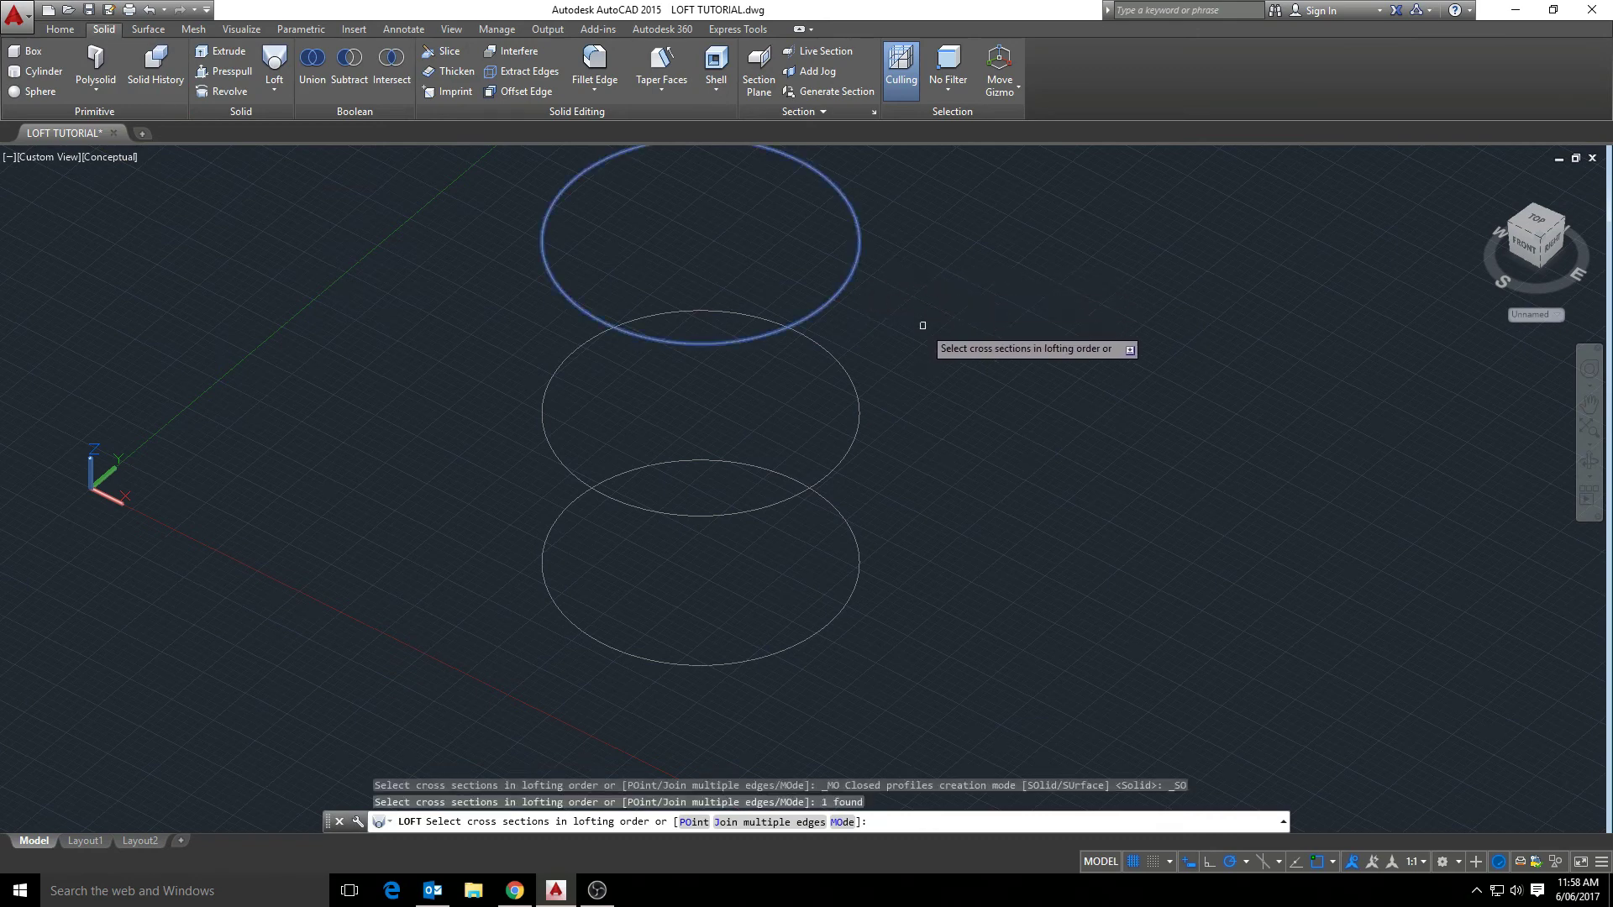
left_click(855, 427)
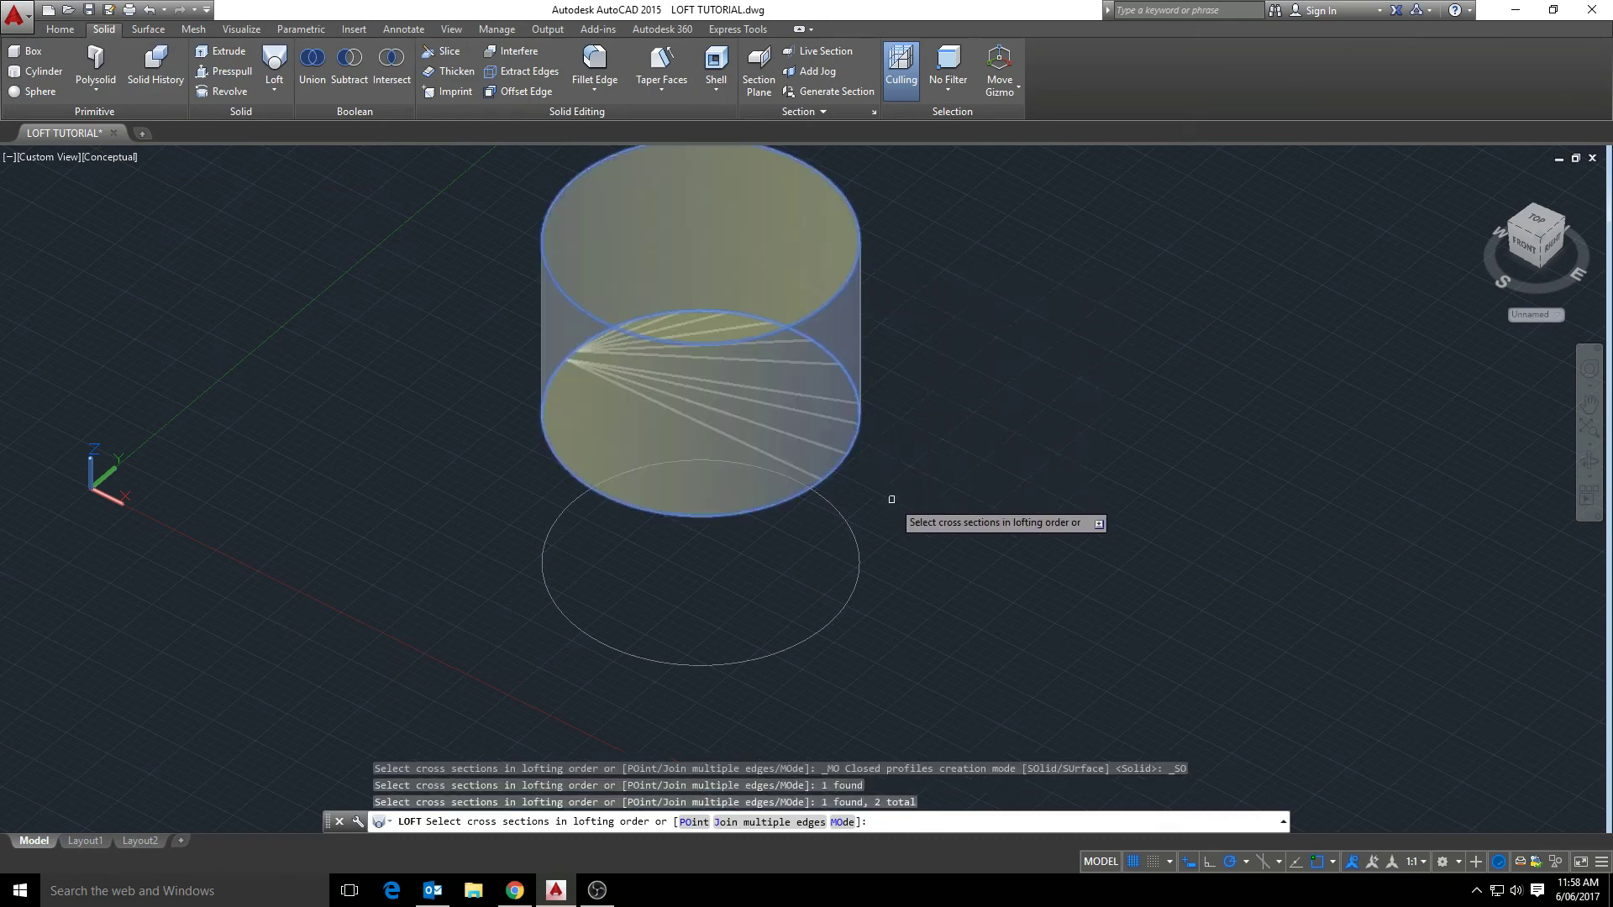
left_click(858, 577)
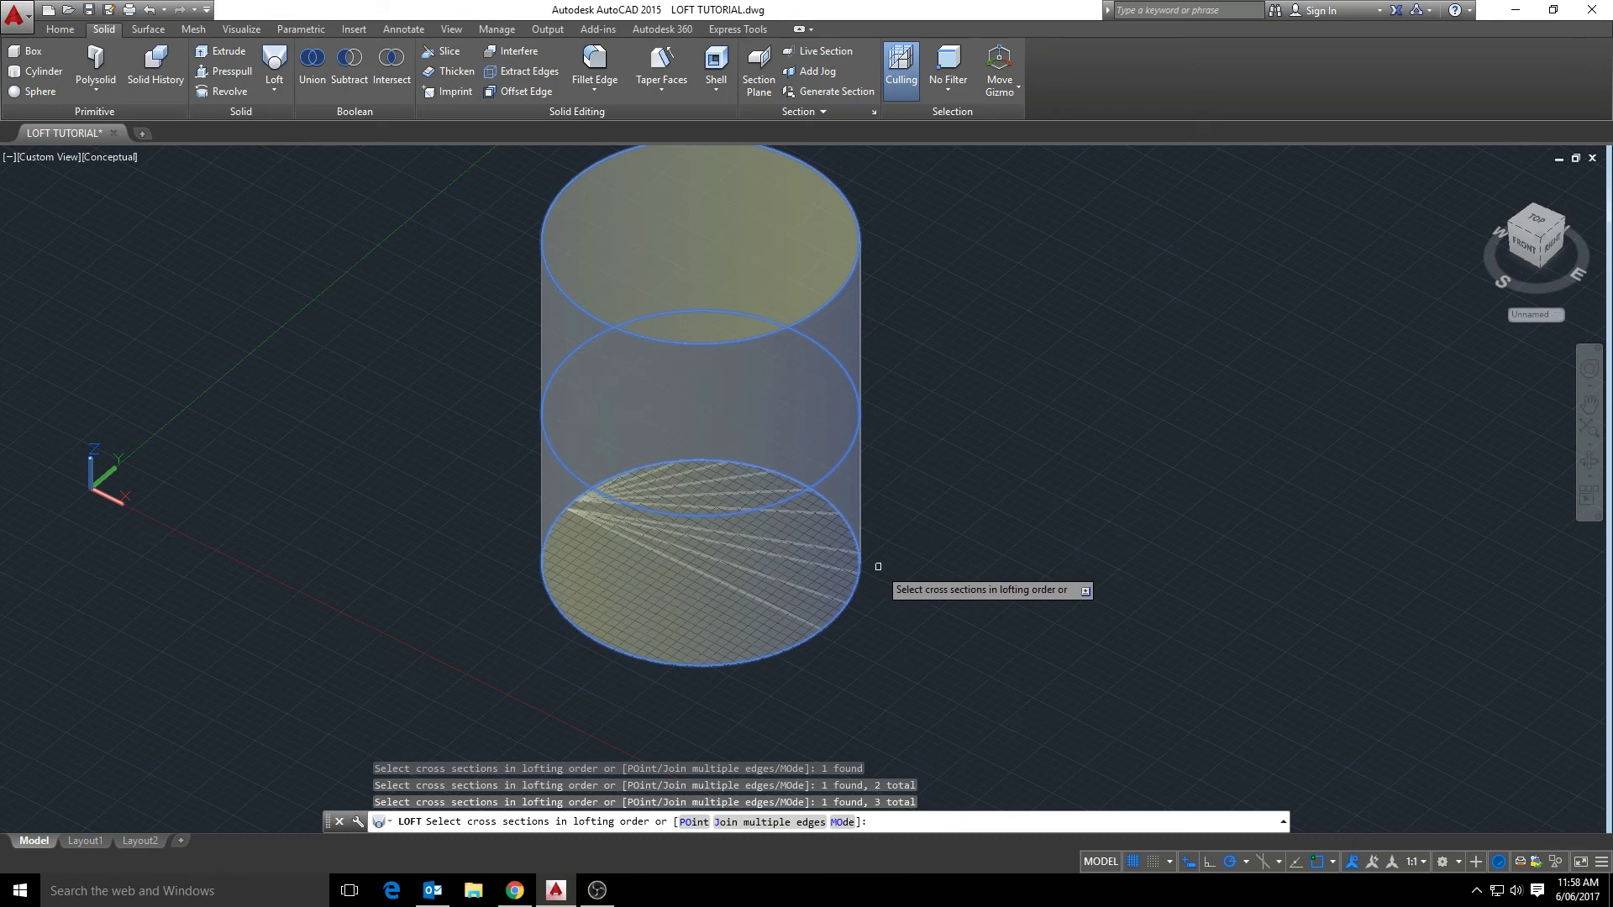
key("Return")
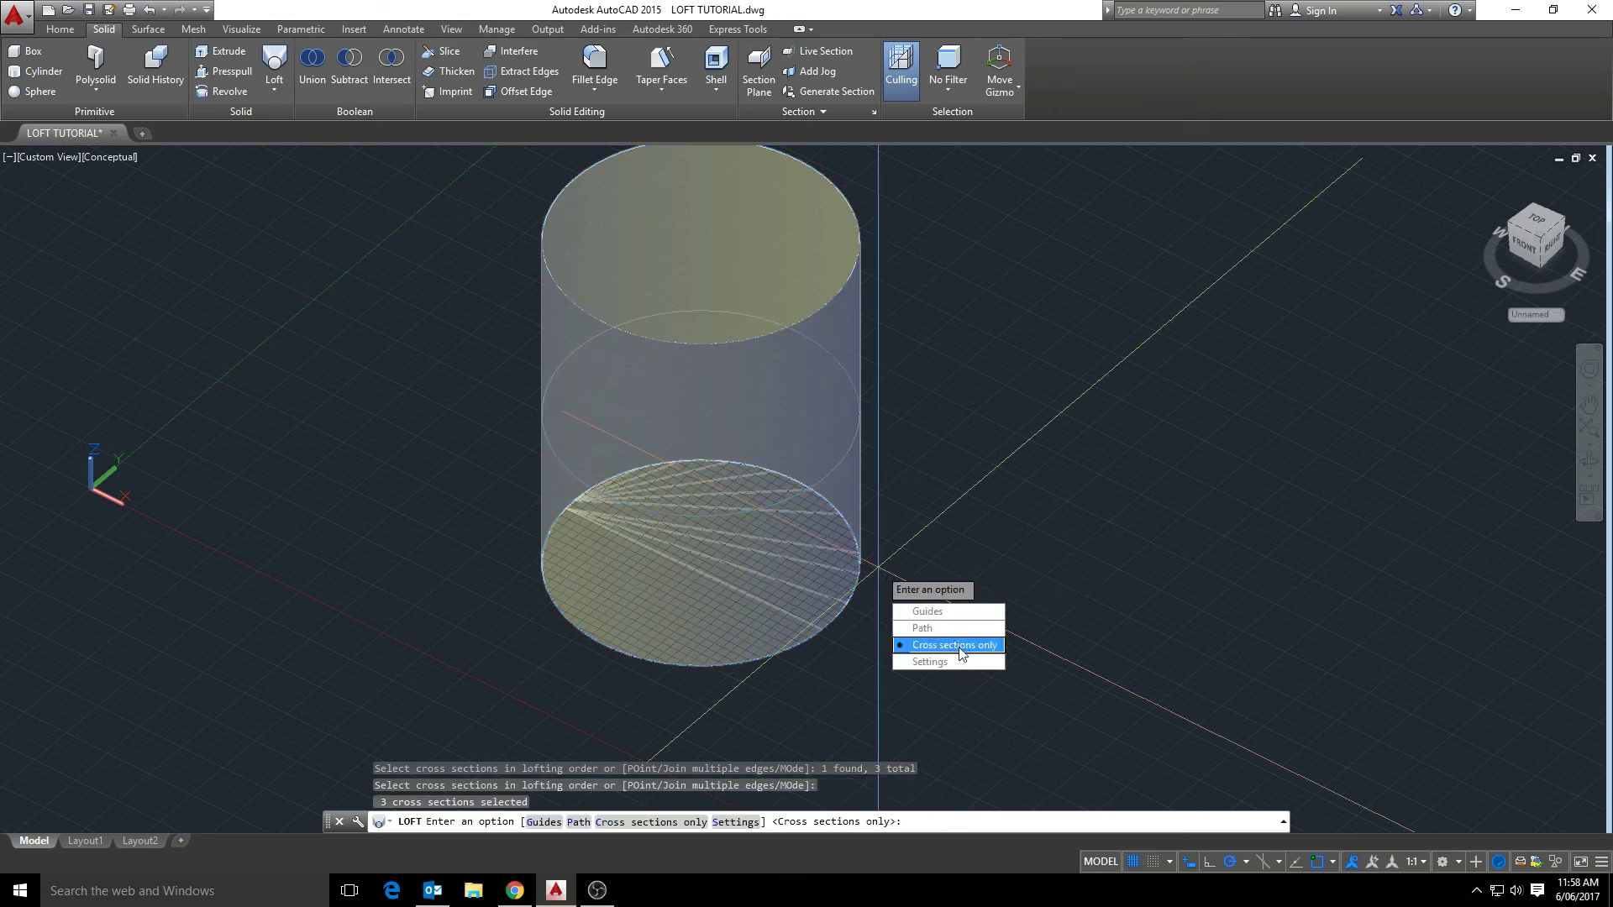
left_click(899, 651)
middle_click_drag(786, 465, 763, 558)
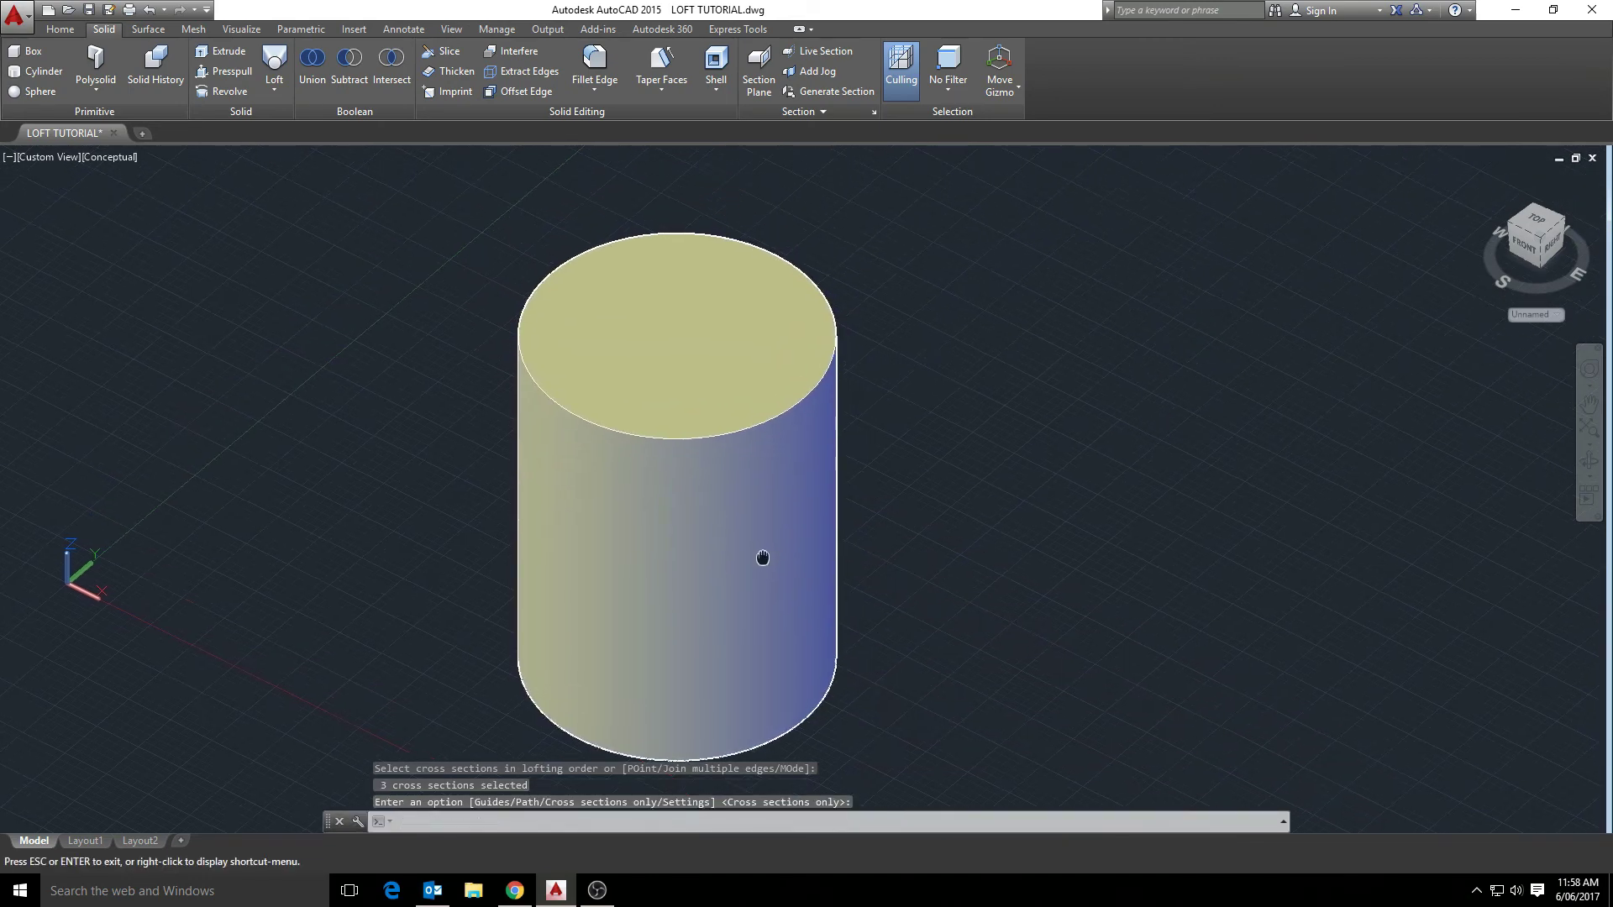
middle_click_drag(720, 508, 605, 425, "shift")
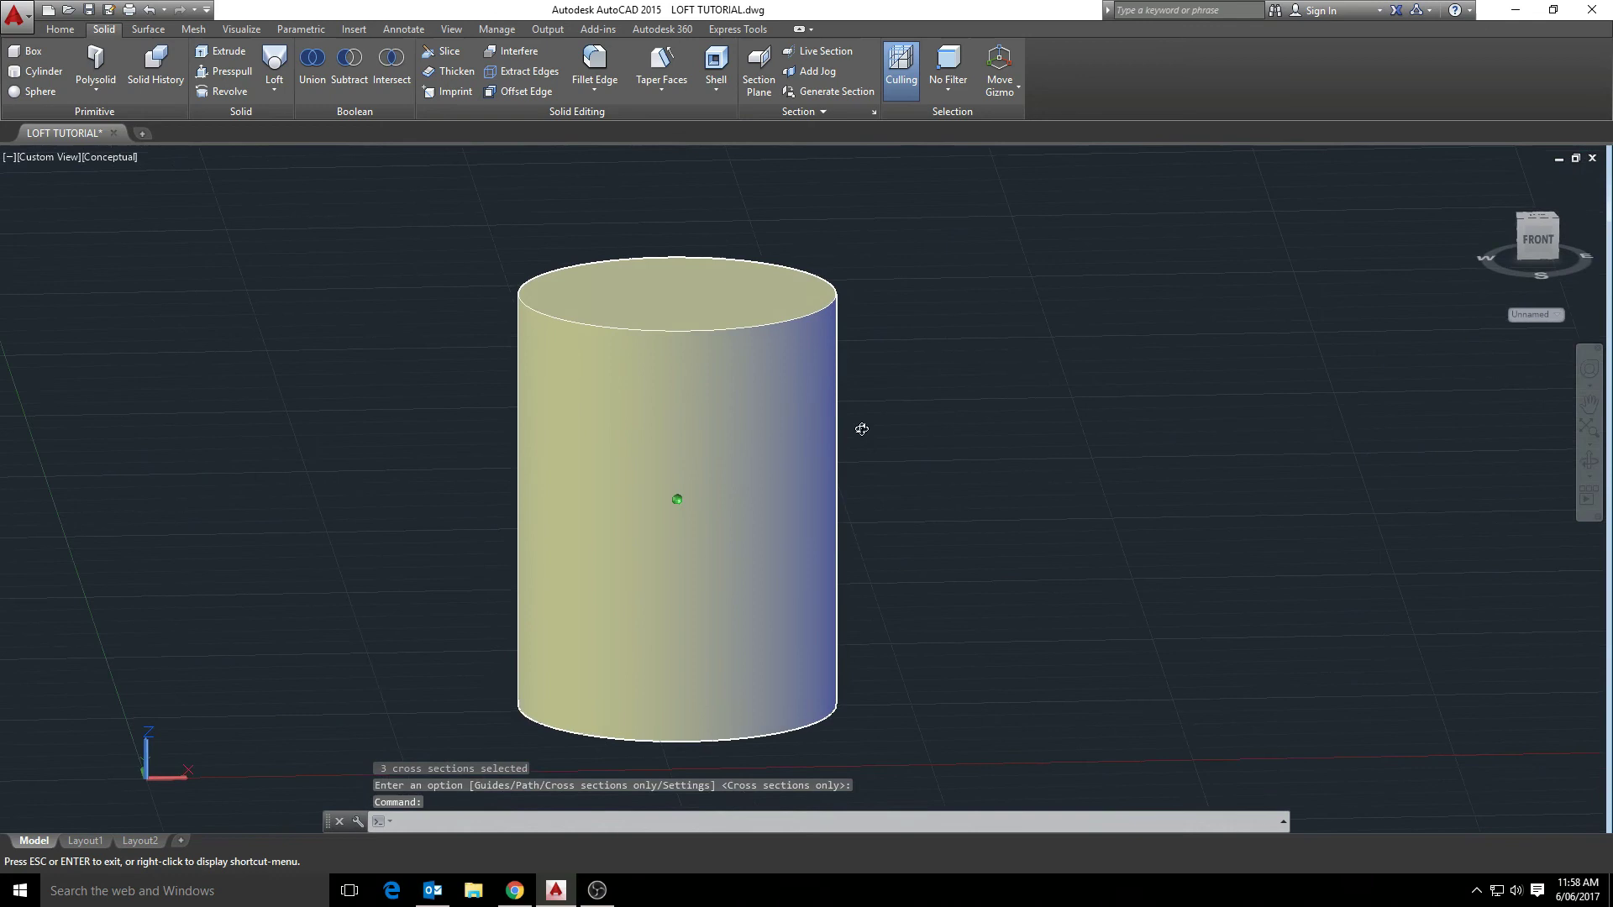
middle_click_drag(861, 429, 769, 423, "shift")
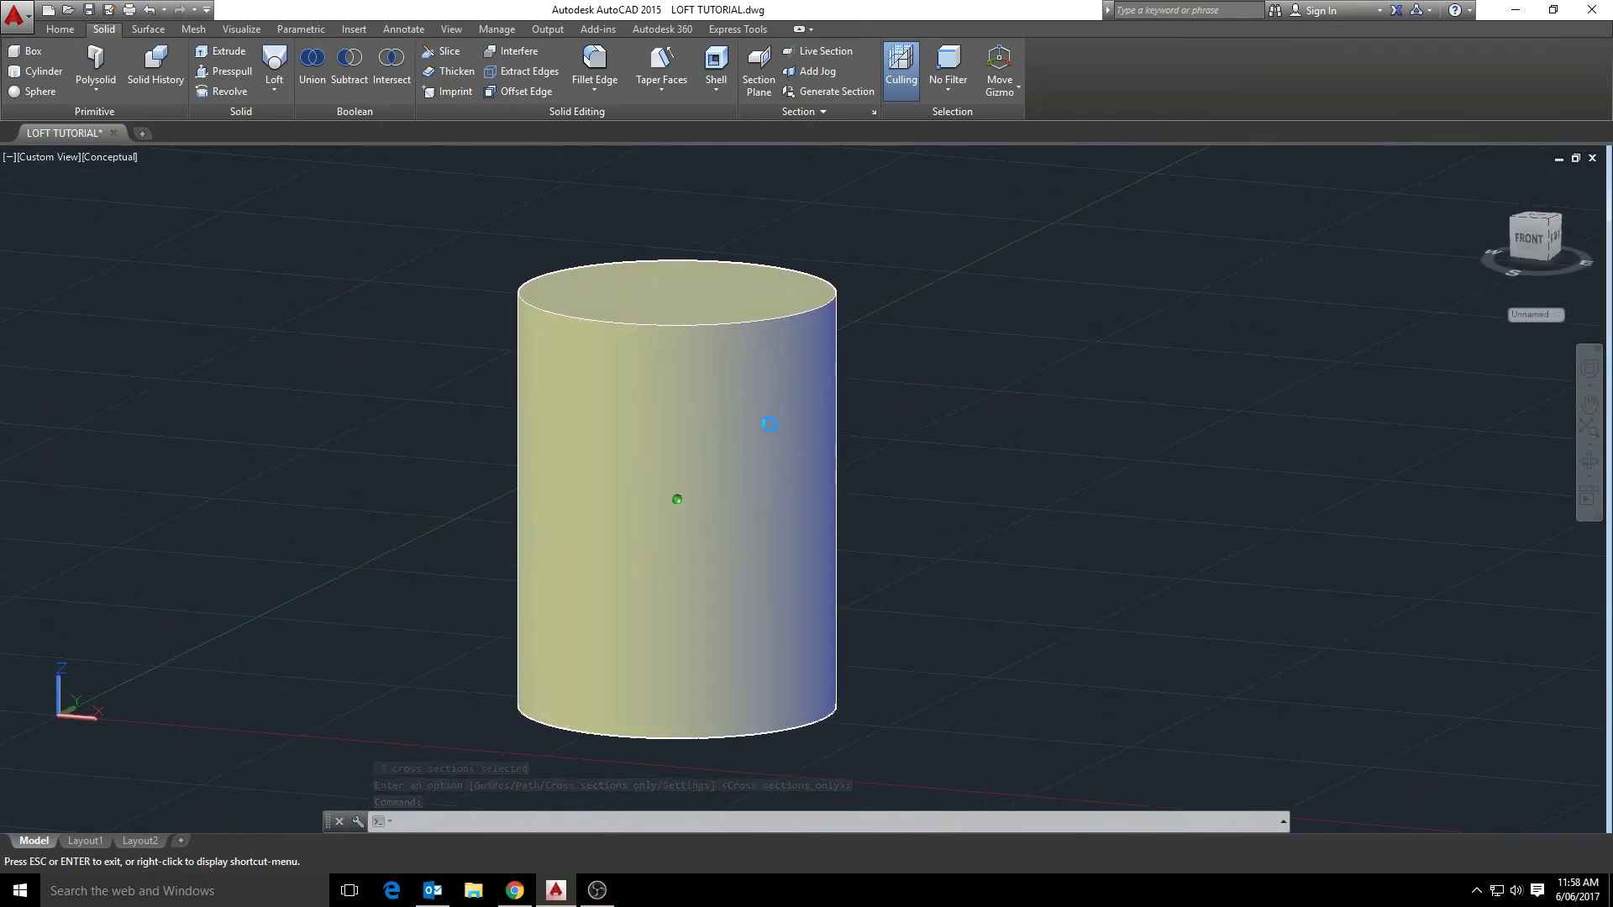
- Undo twice to remove the loft, leaving the three circles in a near-front view
key("ctrl+z")
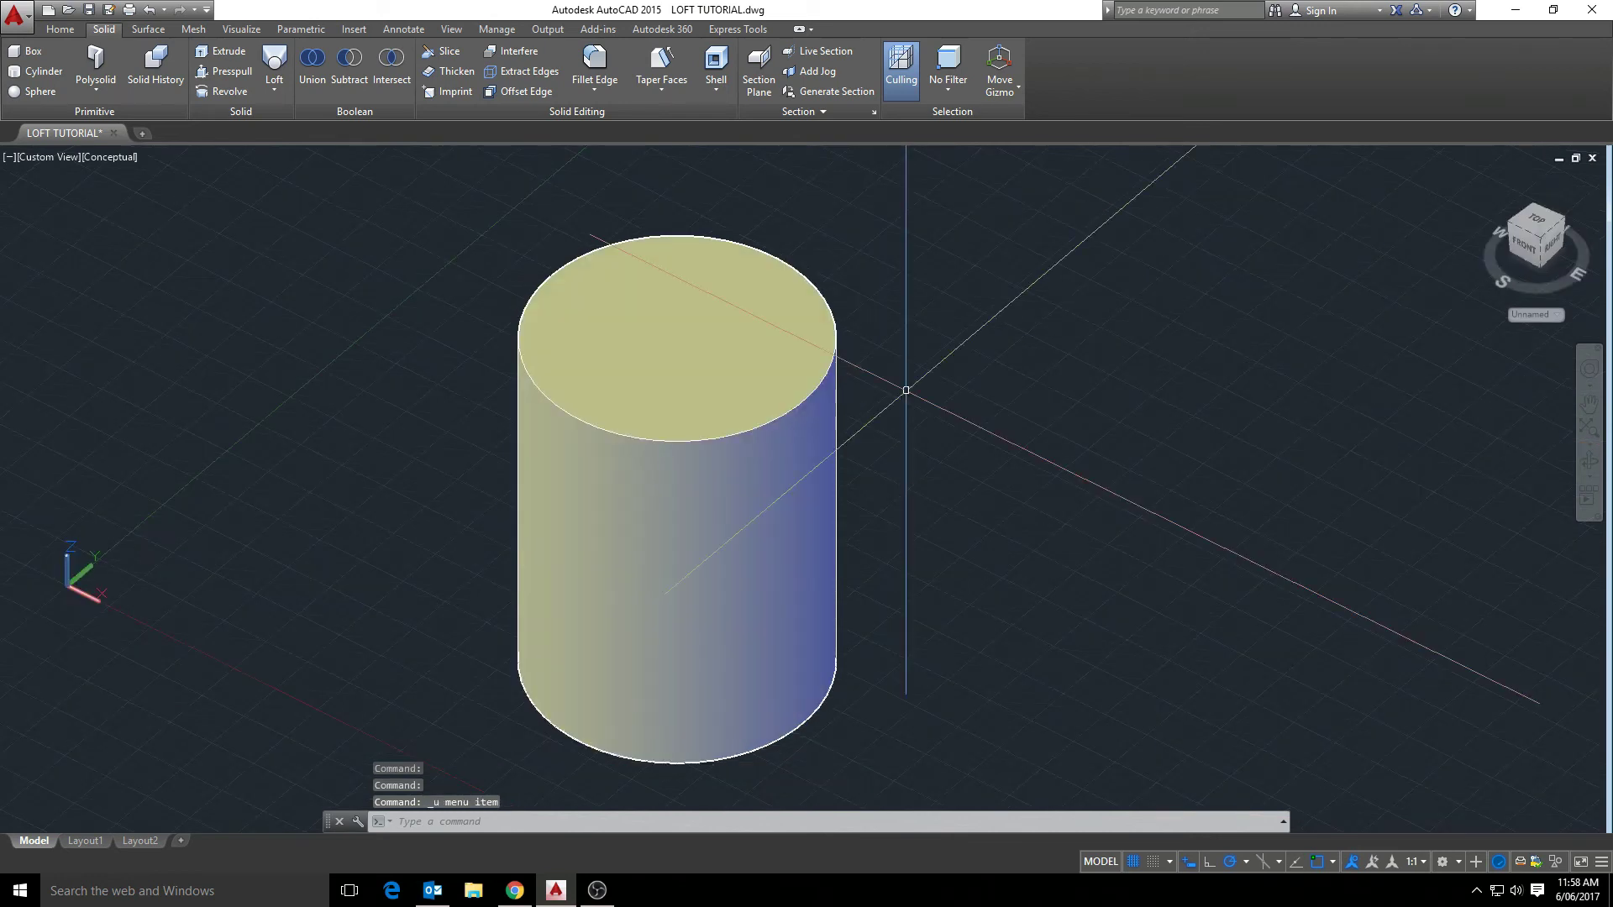
key("ctrl+z")
key("ctrl+z")
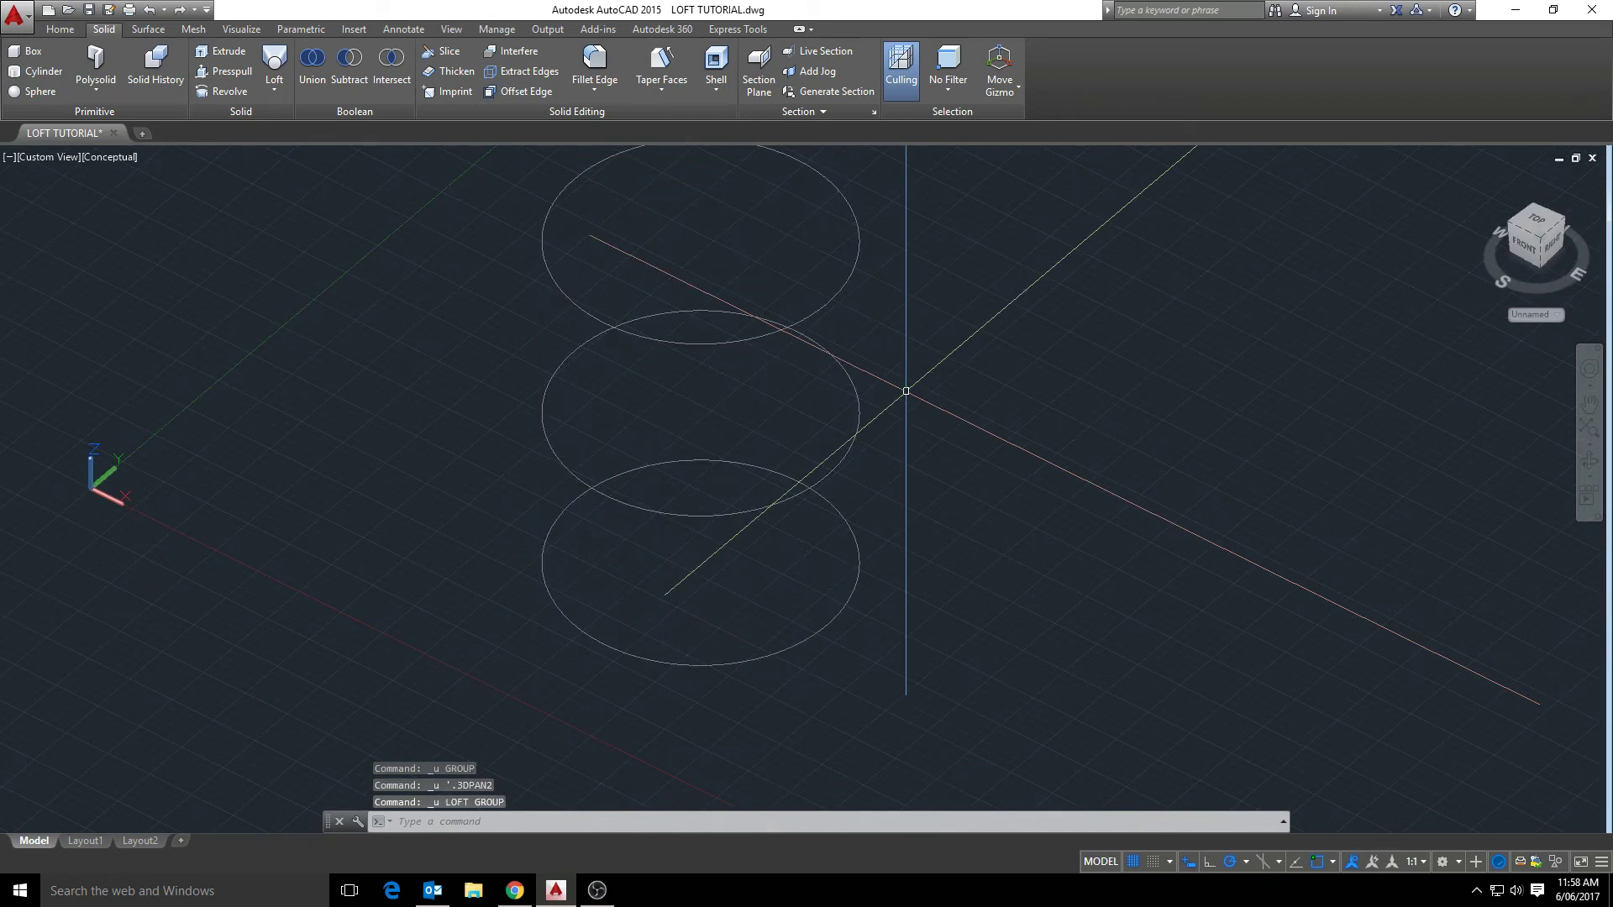
middle_click_drag(905, 391, 864, 385)
left_click(914, 693)
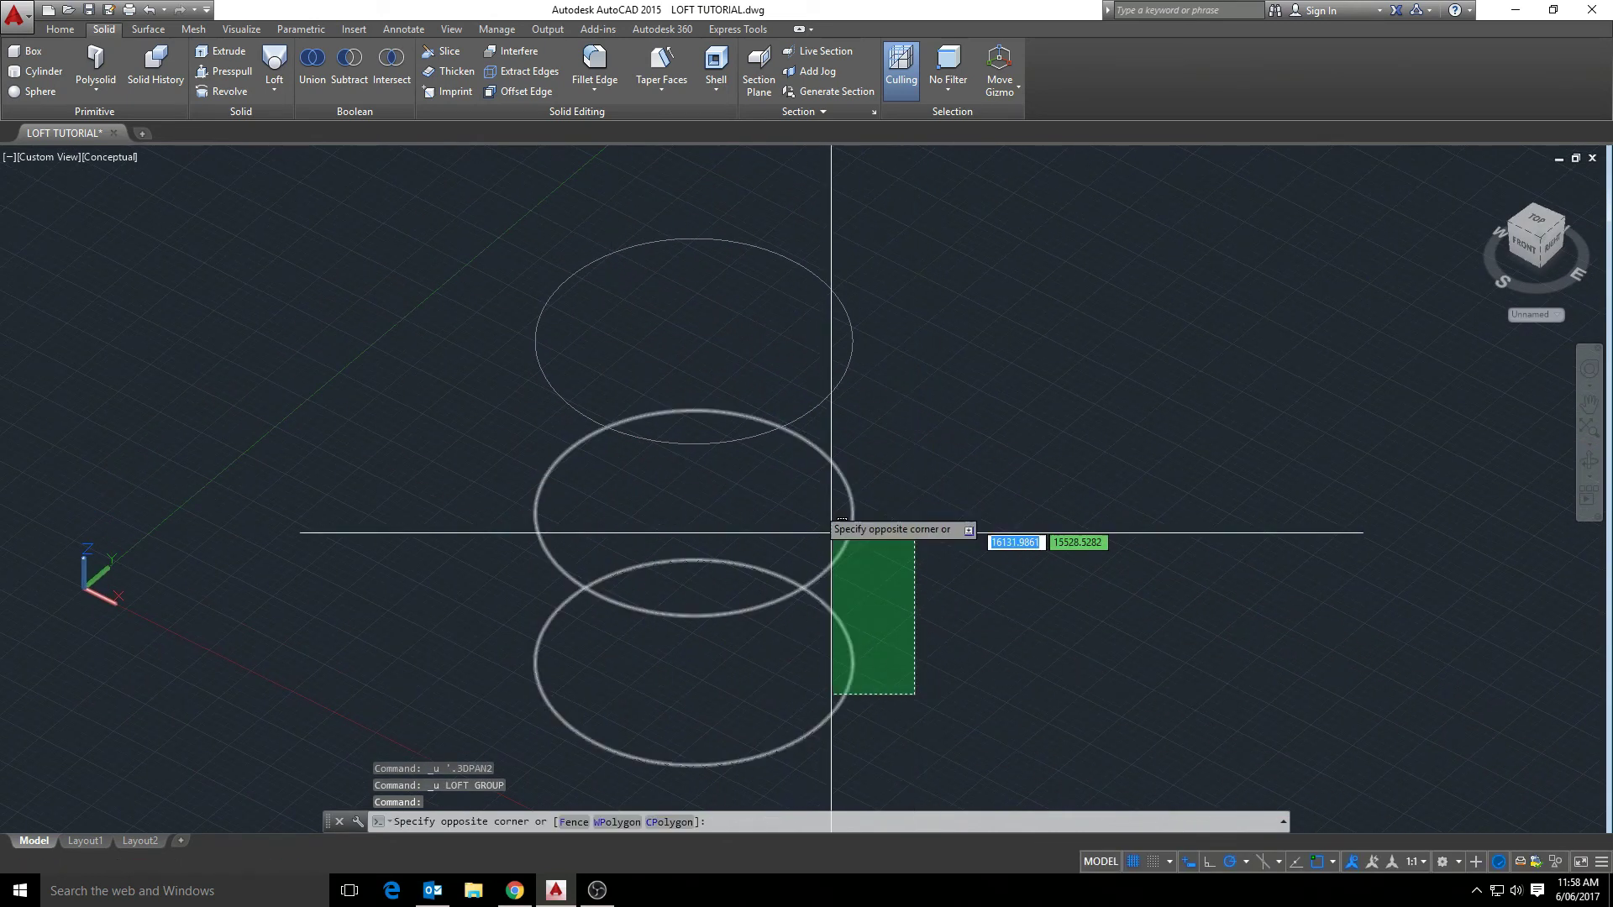
left_click(832, 532)
middle_click_drag(706, 462, 921, 374, "shift")
key("Escape")
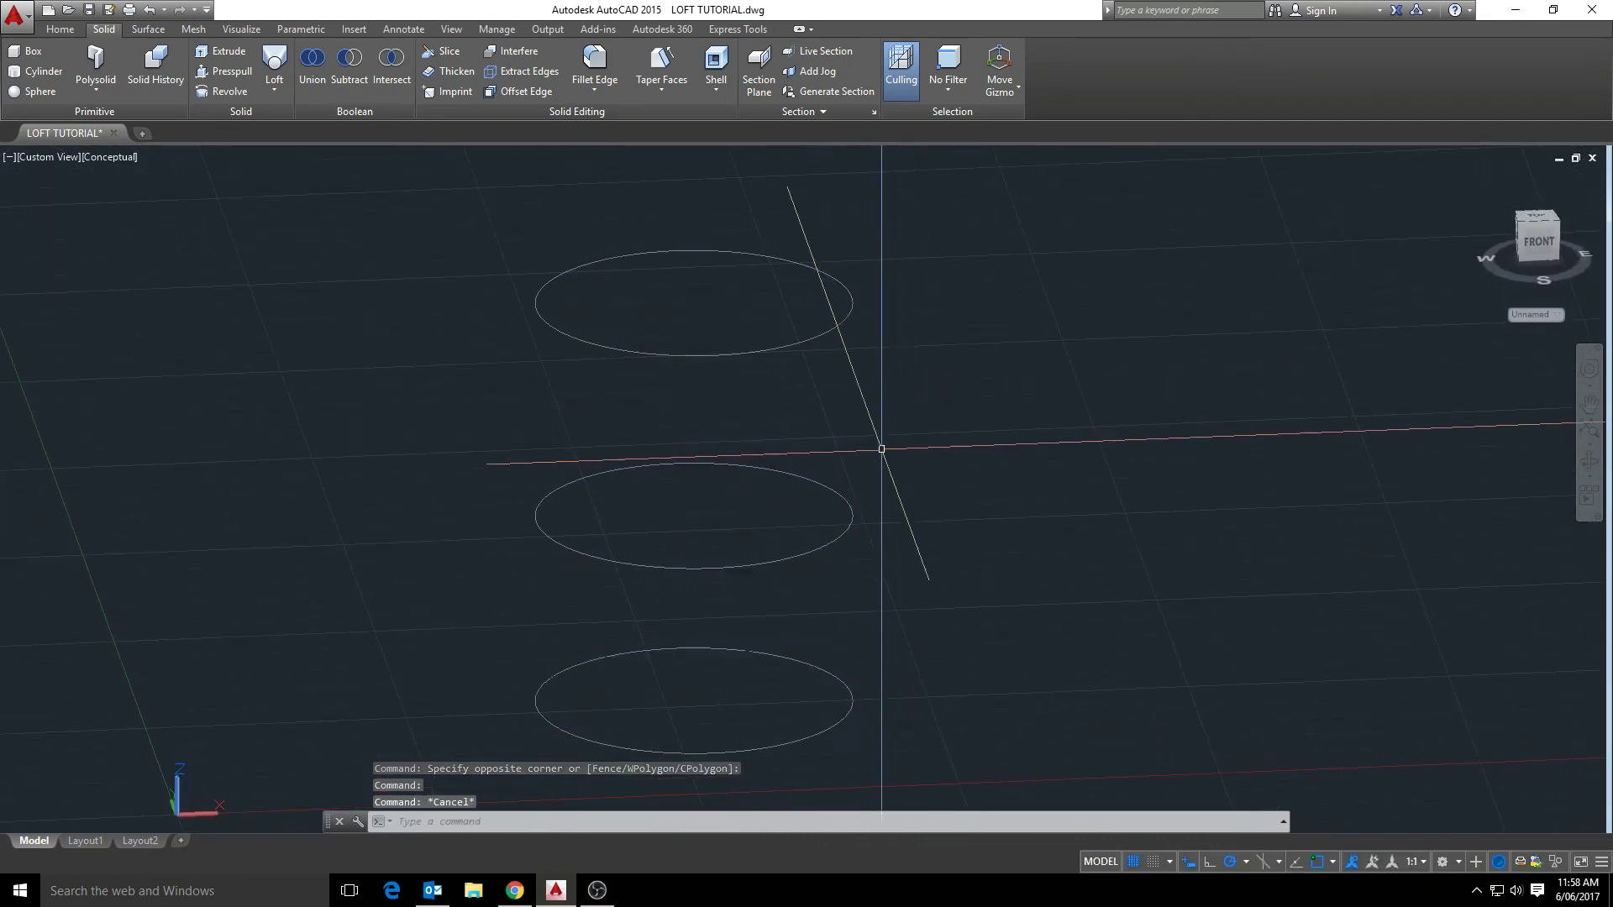
- Grip-stretch the middle circle to a larger radius
left_click(822, 485)
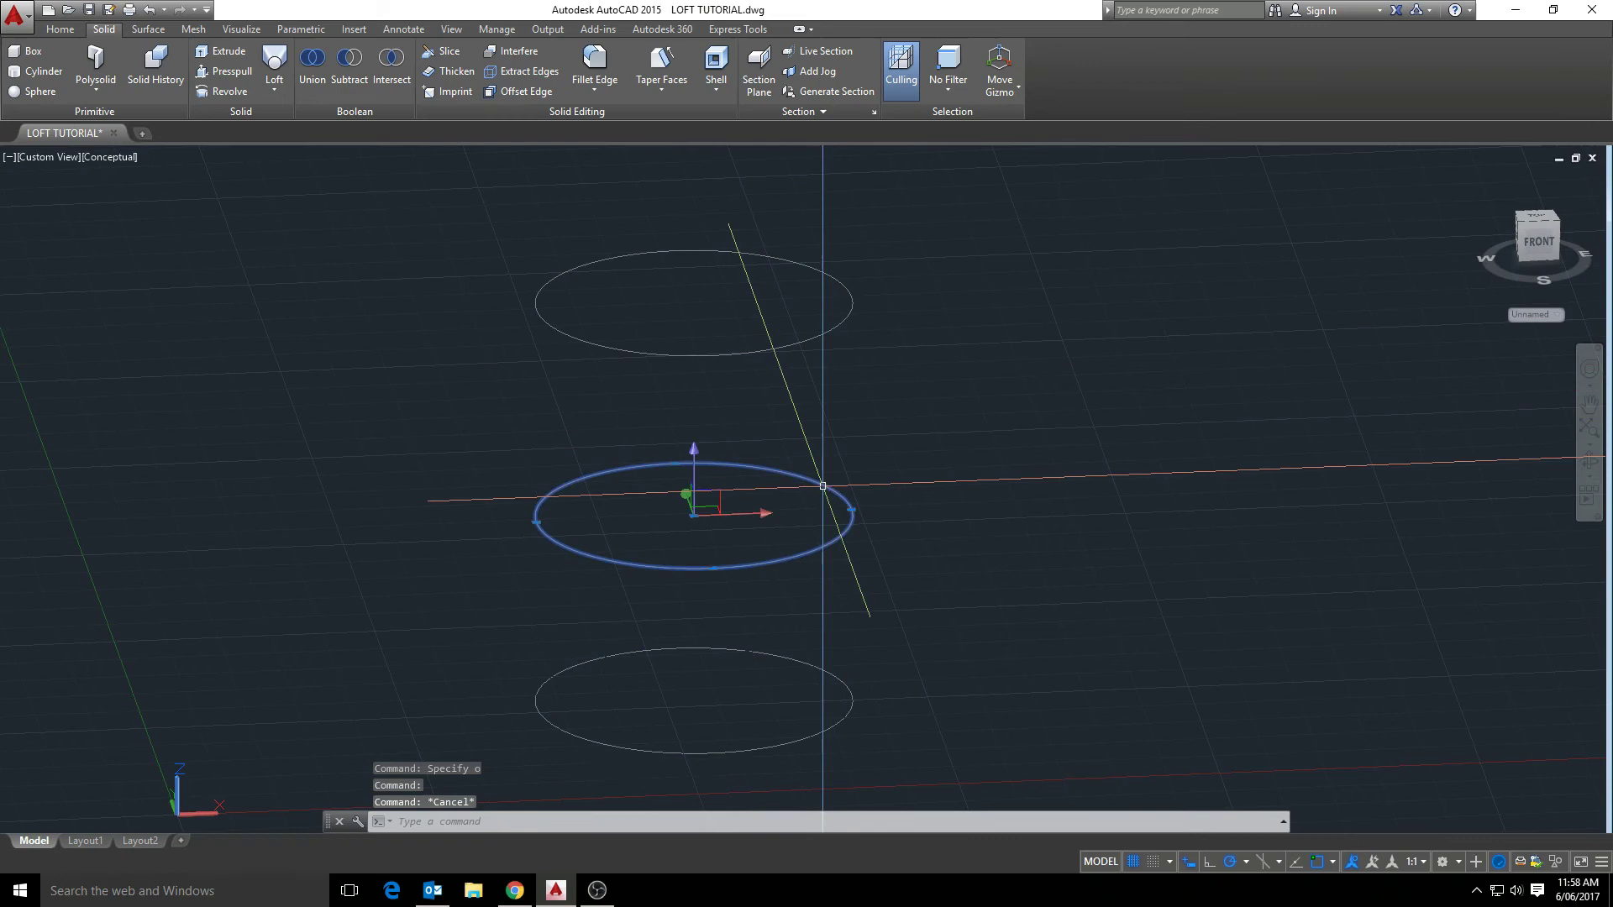
left_click(852, 510)
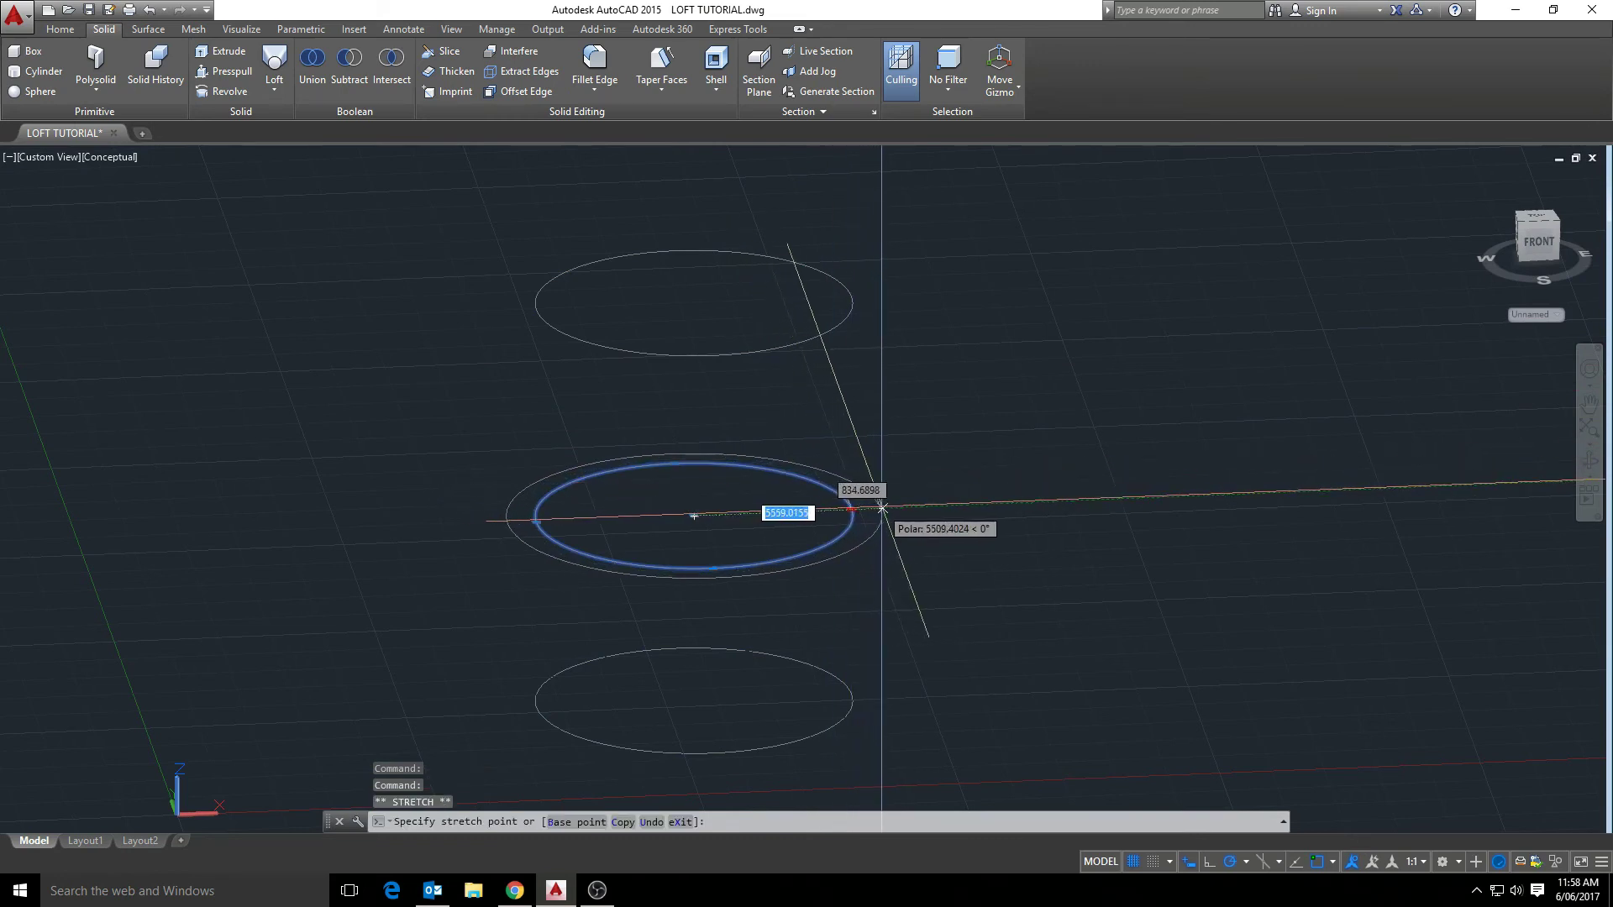
left_click(942, 507)
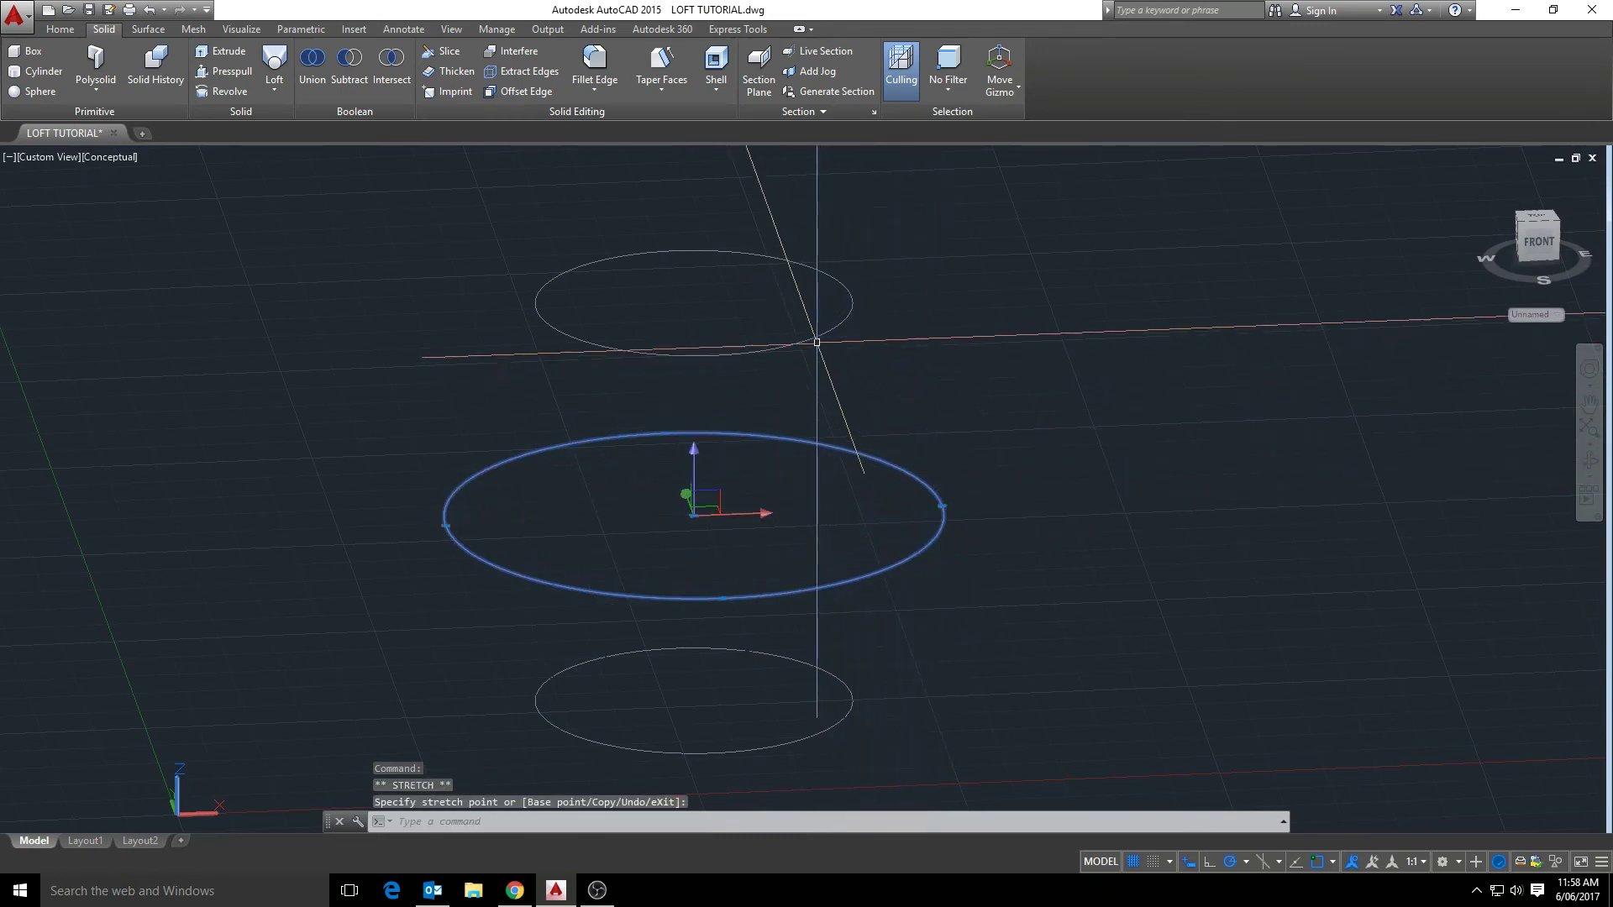
key("Escape")
- Grip-stretch the top circle to a smaller radius
left_click(850, 299)
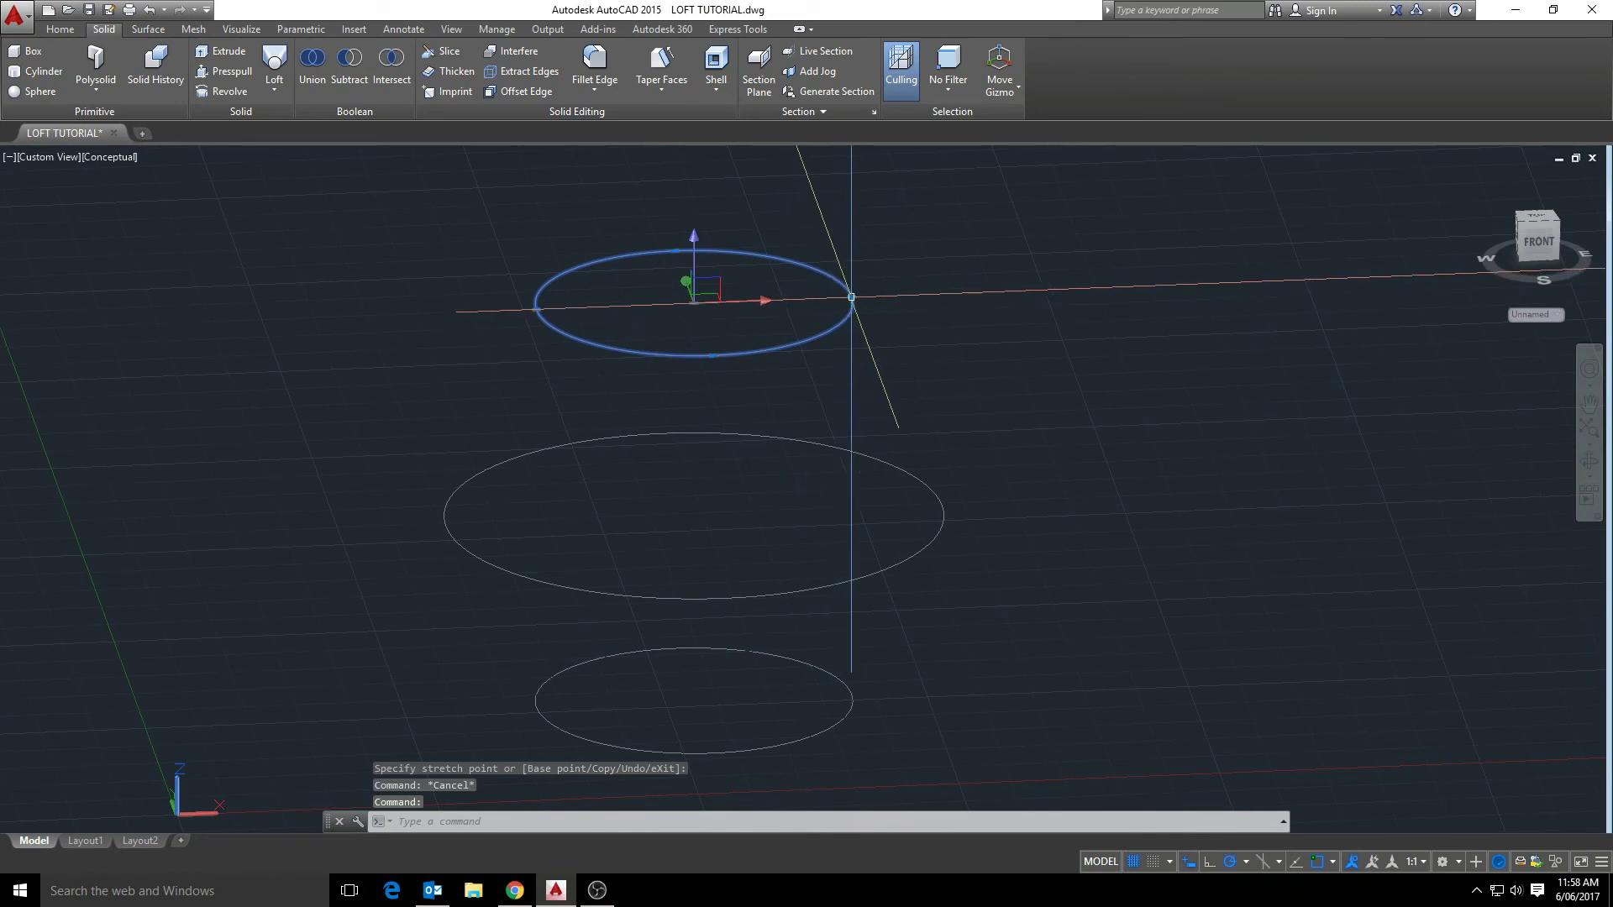
left_click(852, 297)
left_click(816, 299)
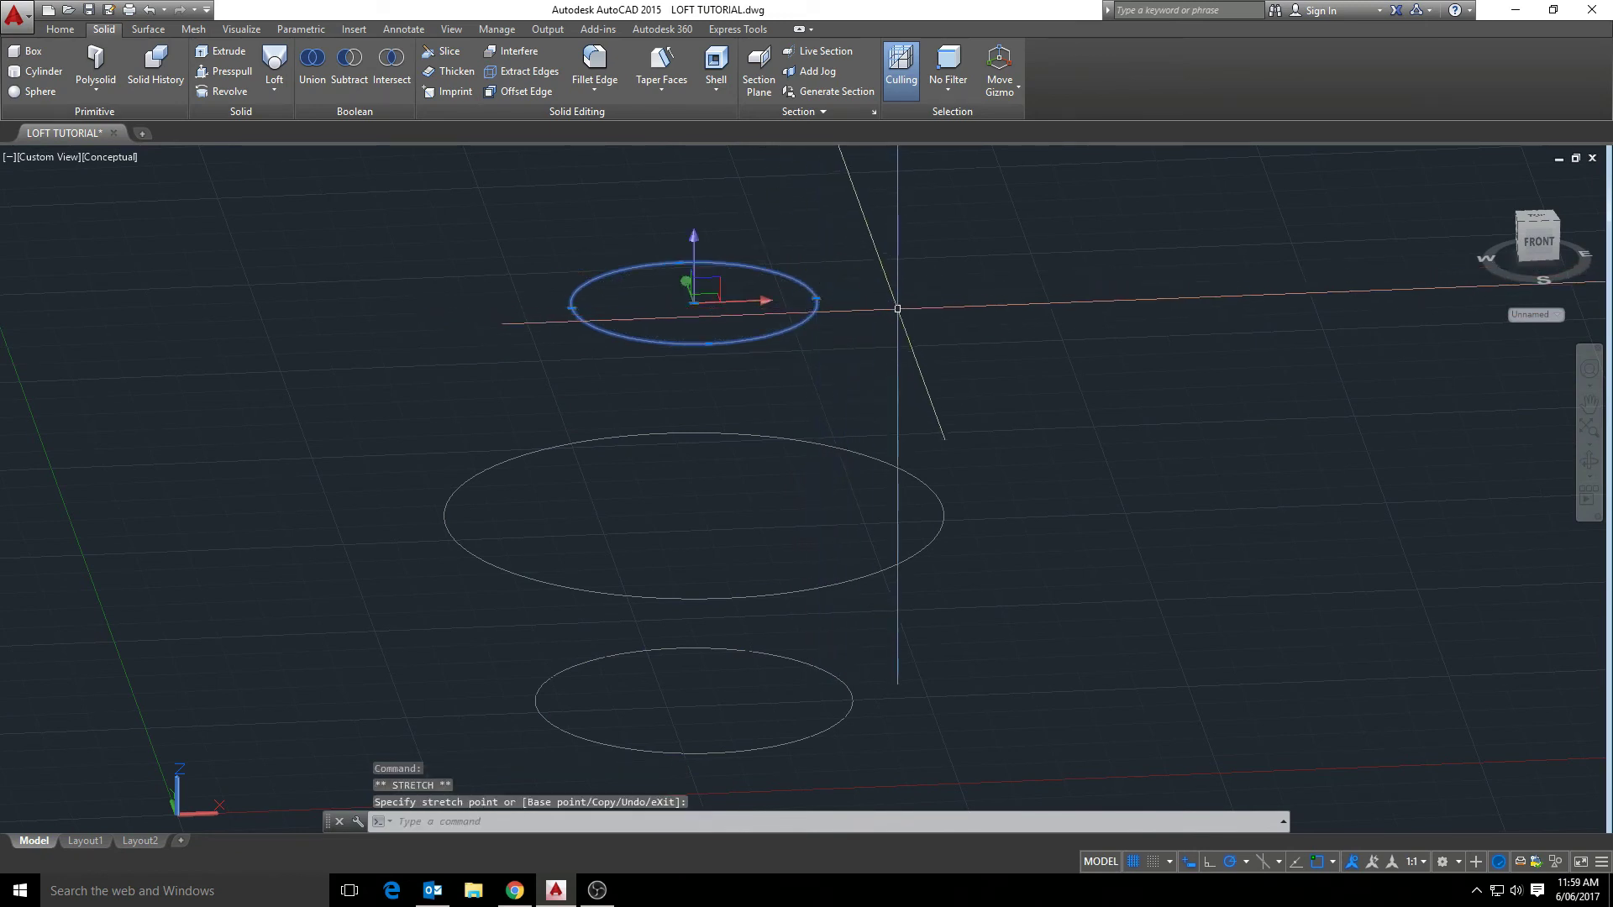
key("Escape")
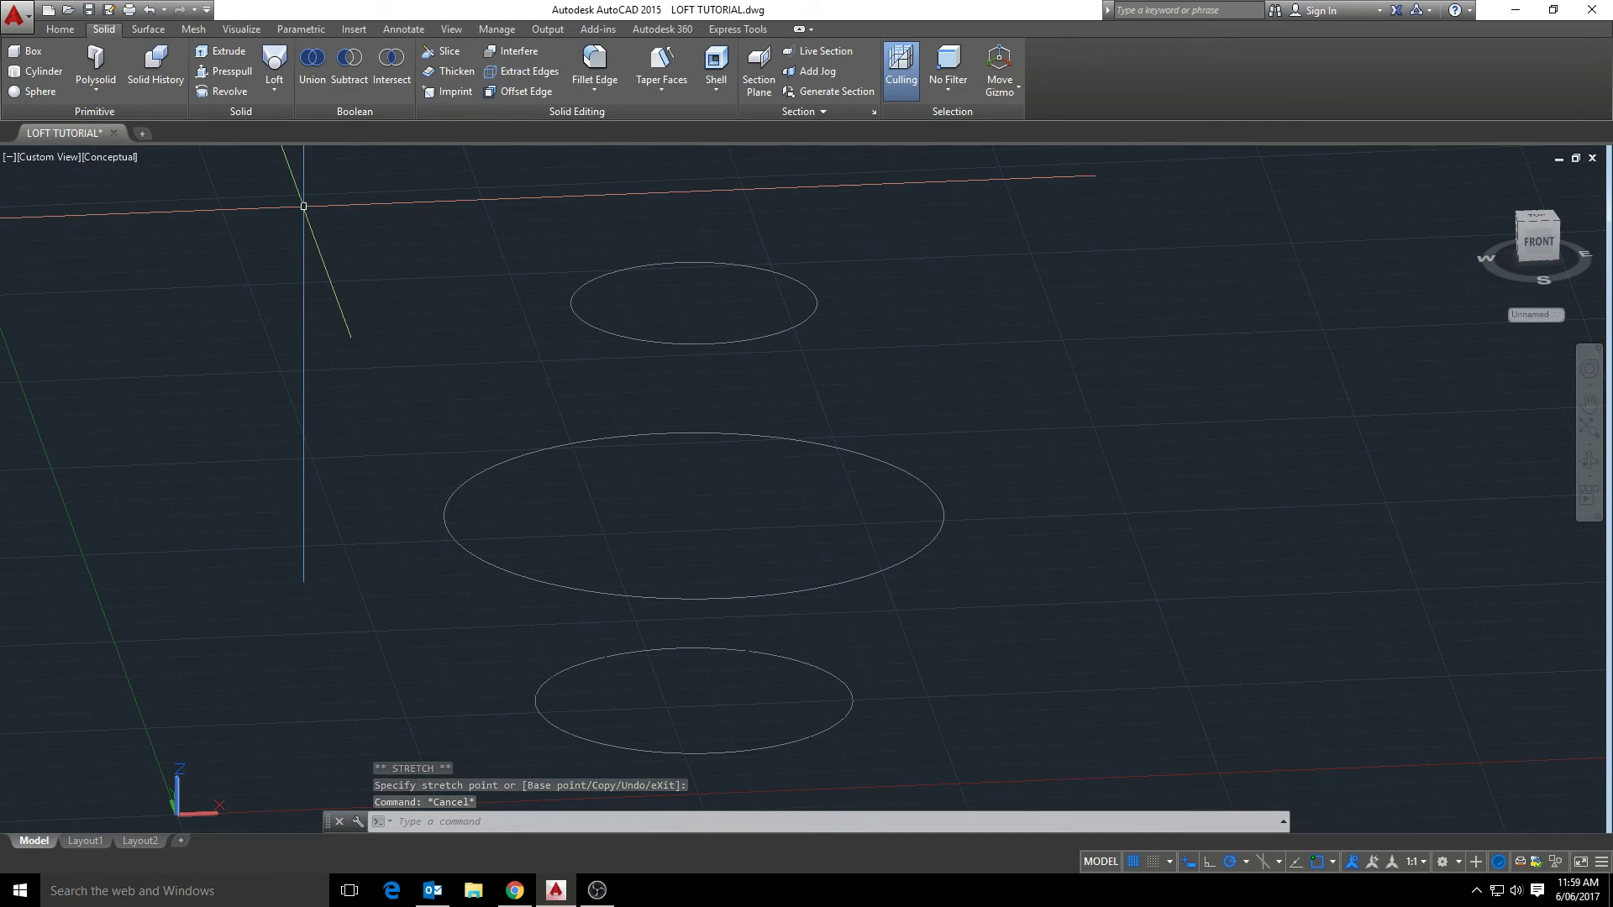
- Loft the top, middle and bottom circles with Cross sections only into a bulging vase
left_click(279, 61)
left_click(813, 294)
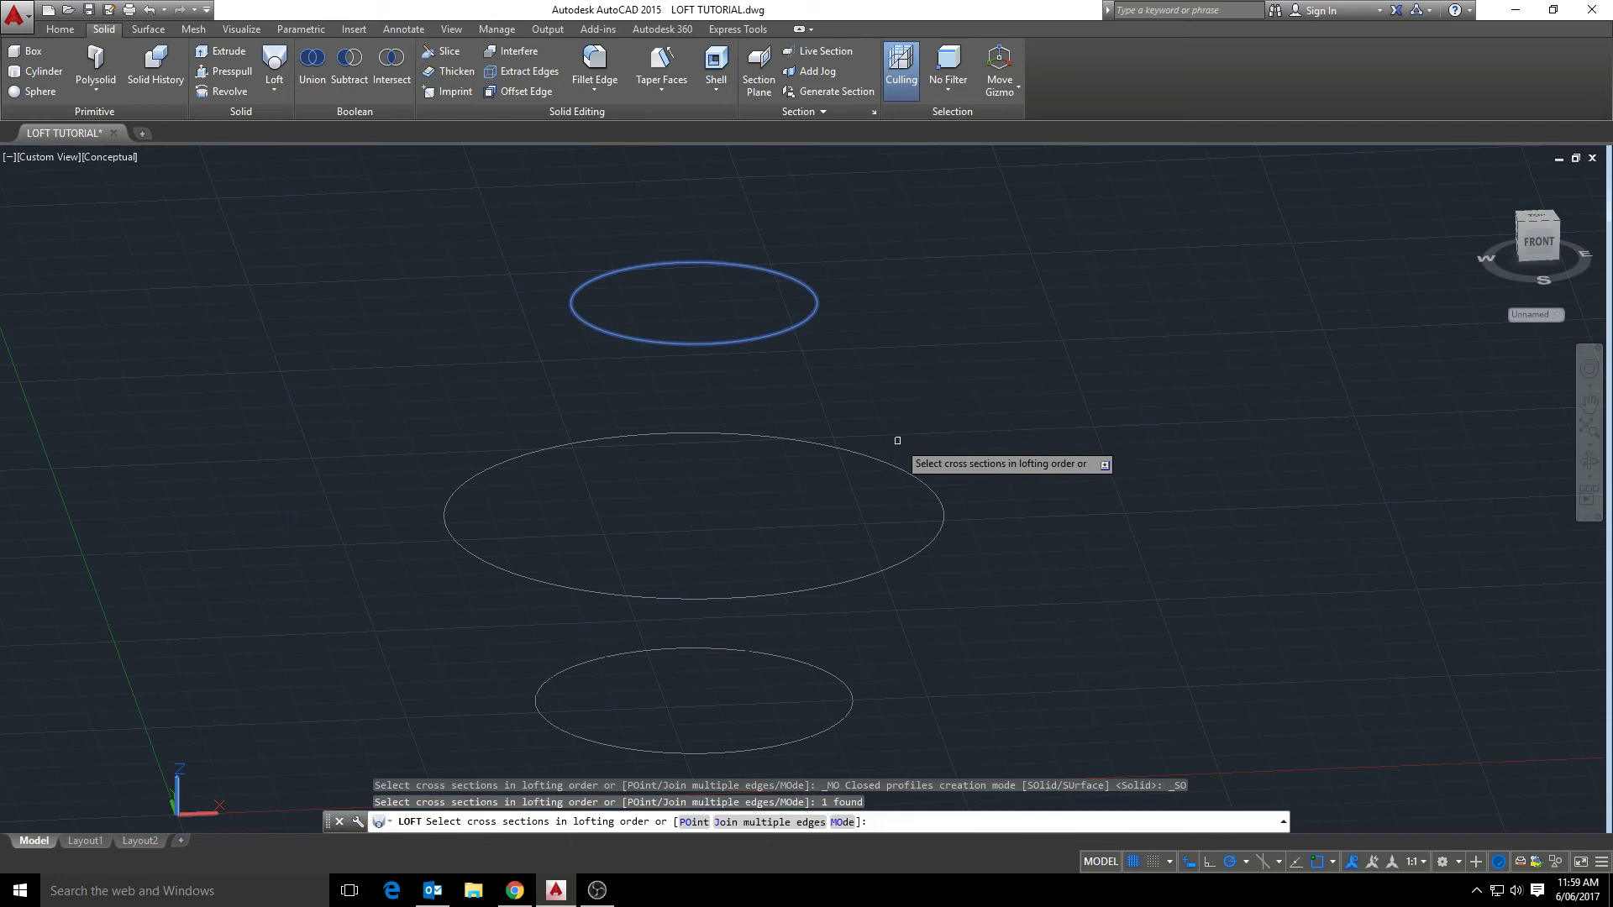
left_click(907, 472)
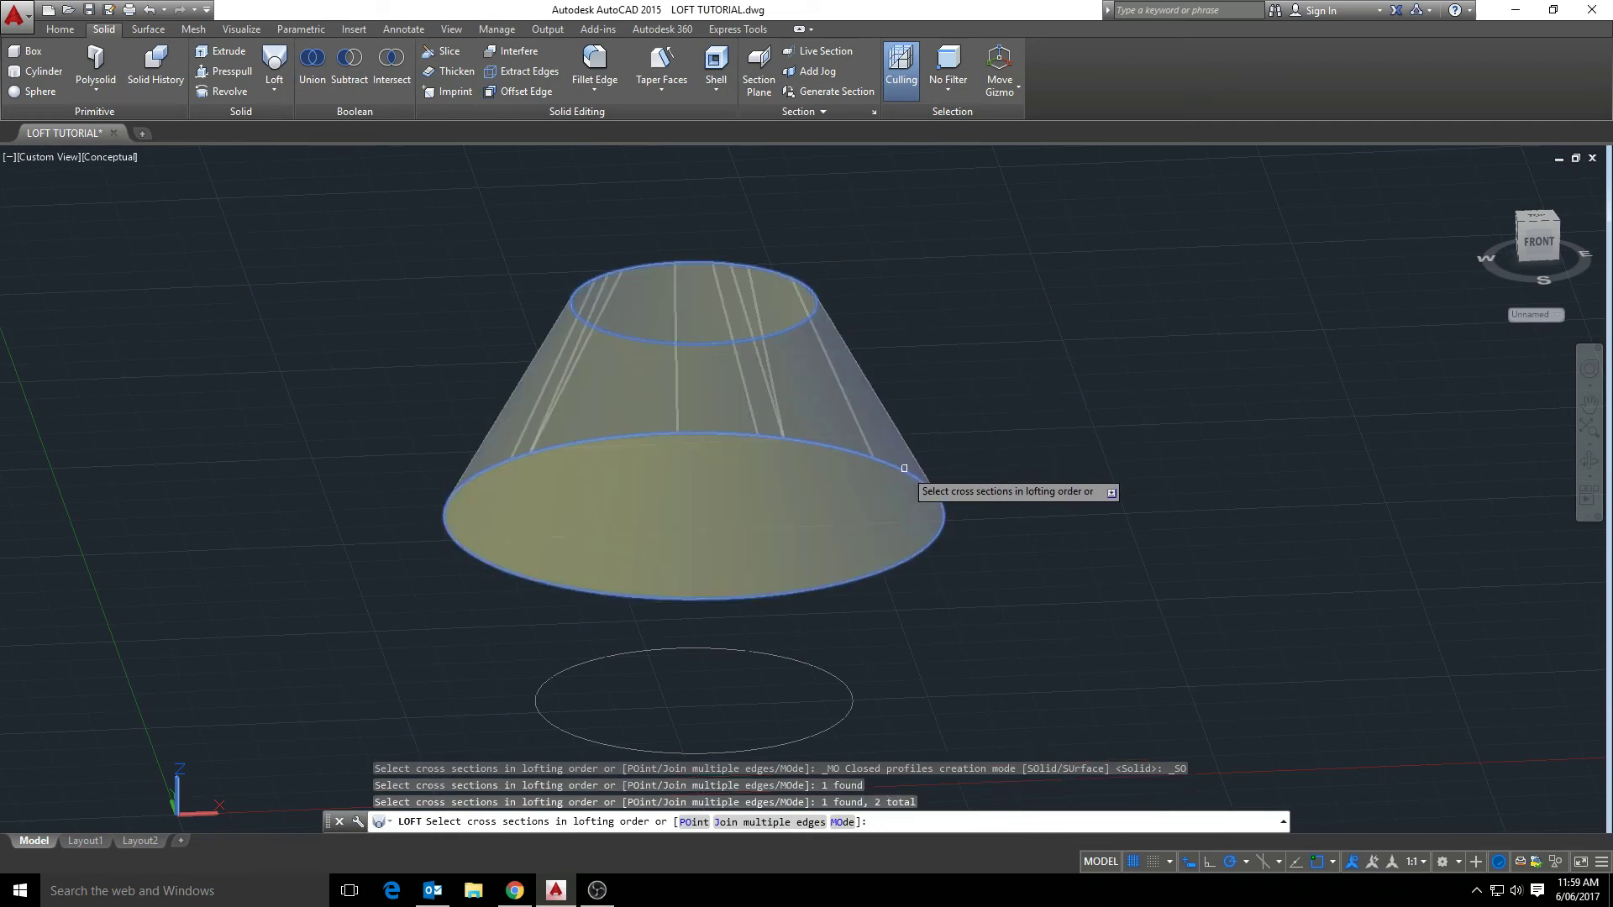
left_click(847, 690)
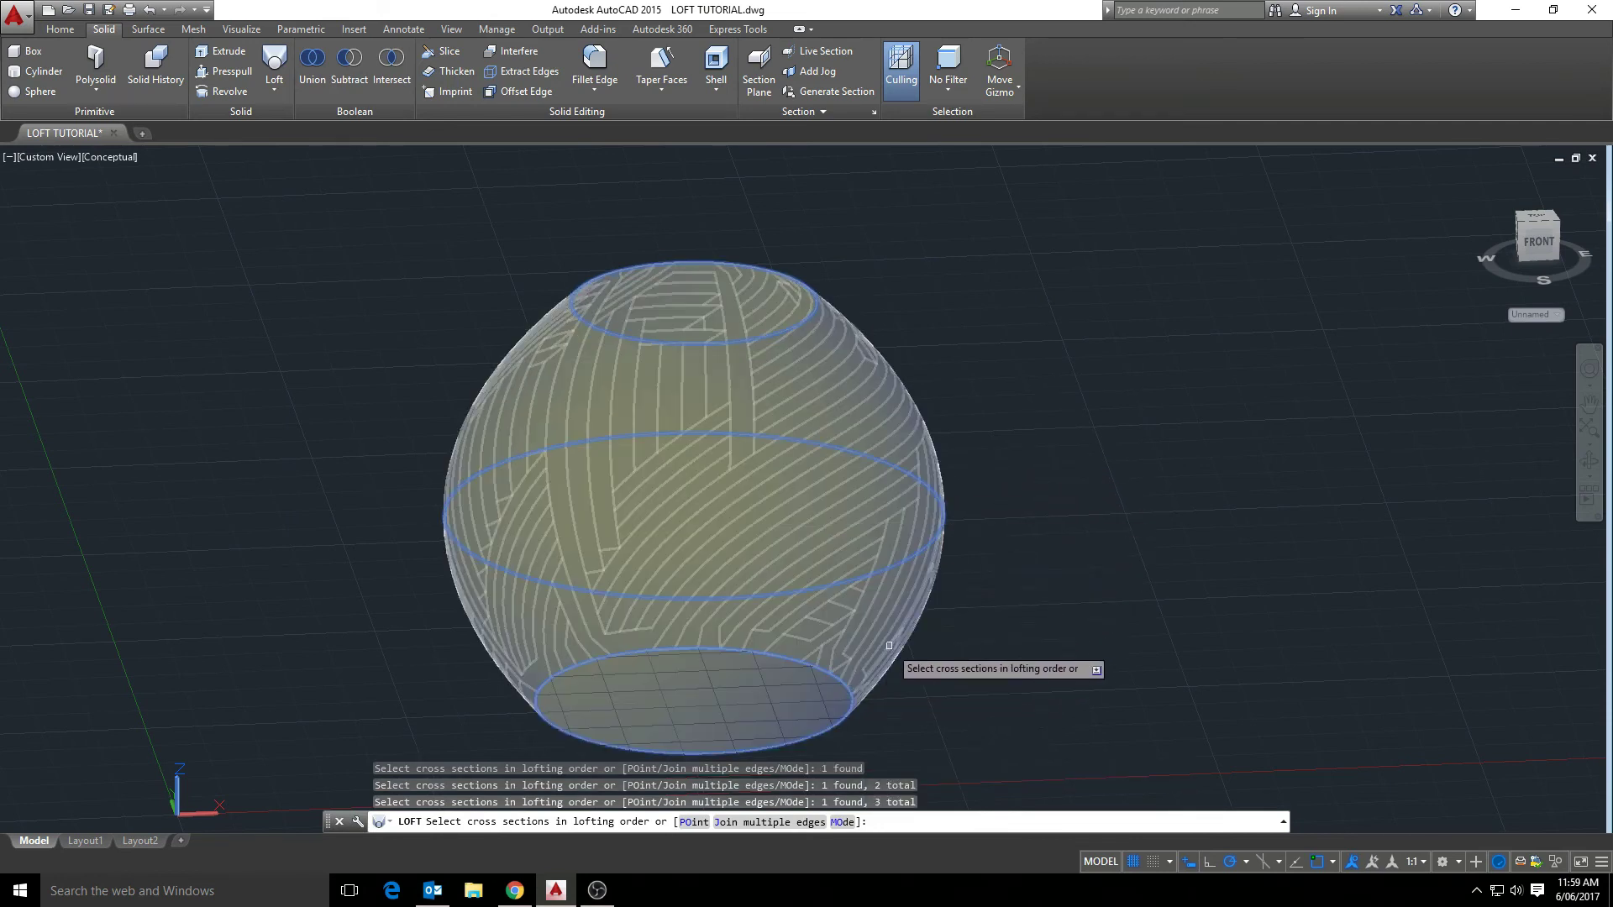
key("Return")
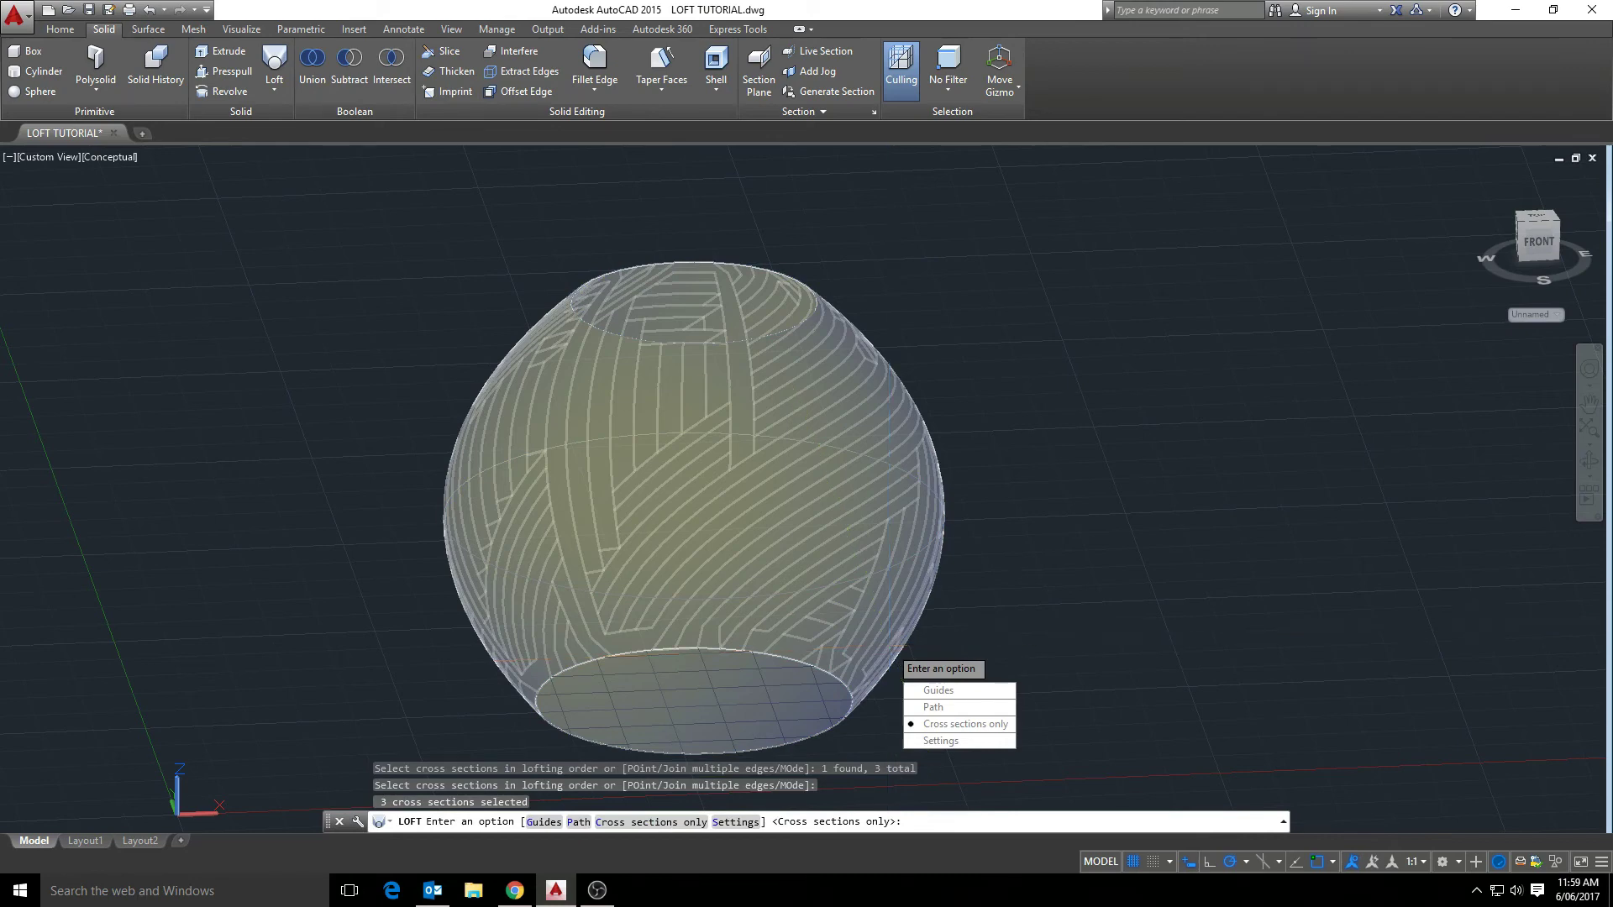
key("Return")
mouse_move(773, 495)
middle_mouse_down("shift")
mouse_move(720, 457)
mouse_move(682, 516)
mouse_move(569, 507)
mouse_move(753, 515)
mouse_move(760, 470)
mouse_move(954, 361)
middle_mouse_up("shift")
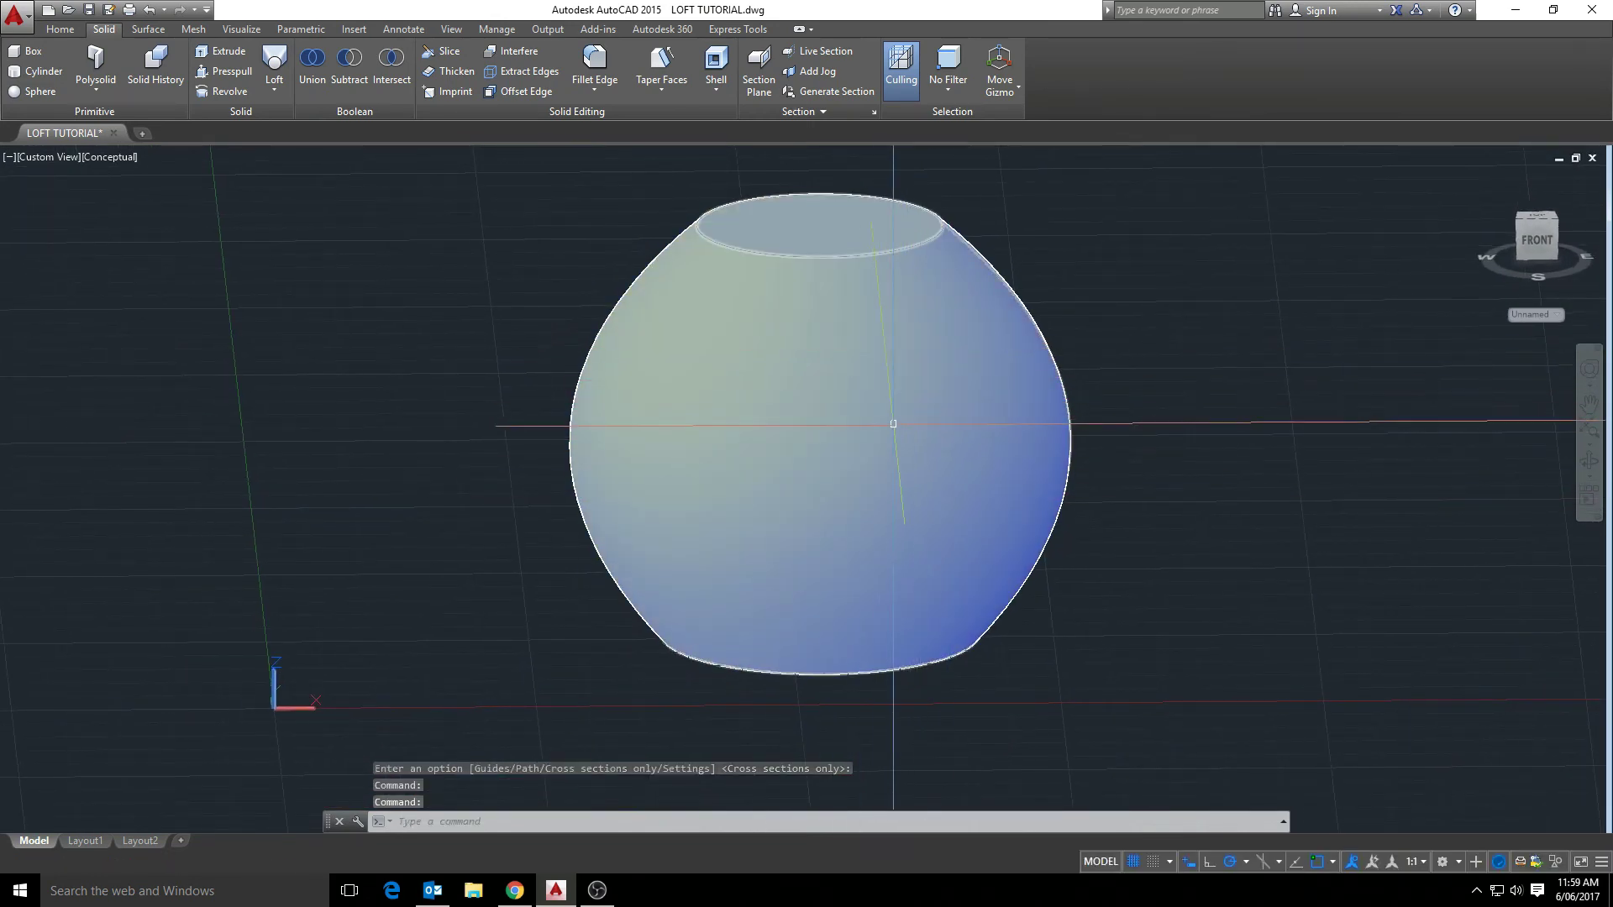
mouse_move(886, 429)
middle_mouse_down("shift")
mouse_move(820, 598)
mouse_move(643, 541)
mouse_move(911, 406)
mouse_move(878, 394)
mouse_move(869, 438)
mouse_move(954, 468)
middle_mouse_up("shift")
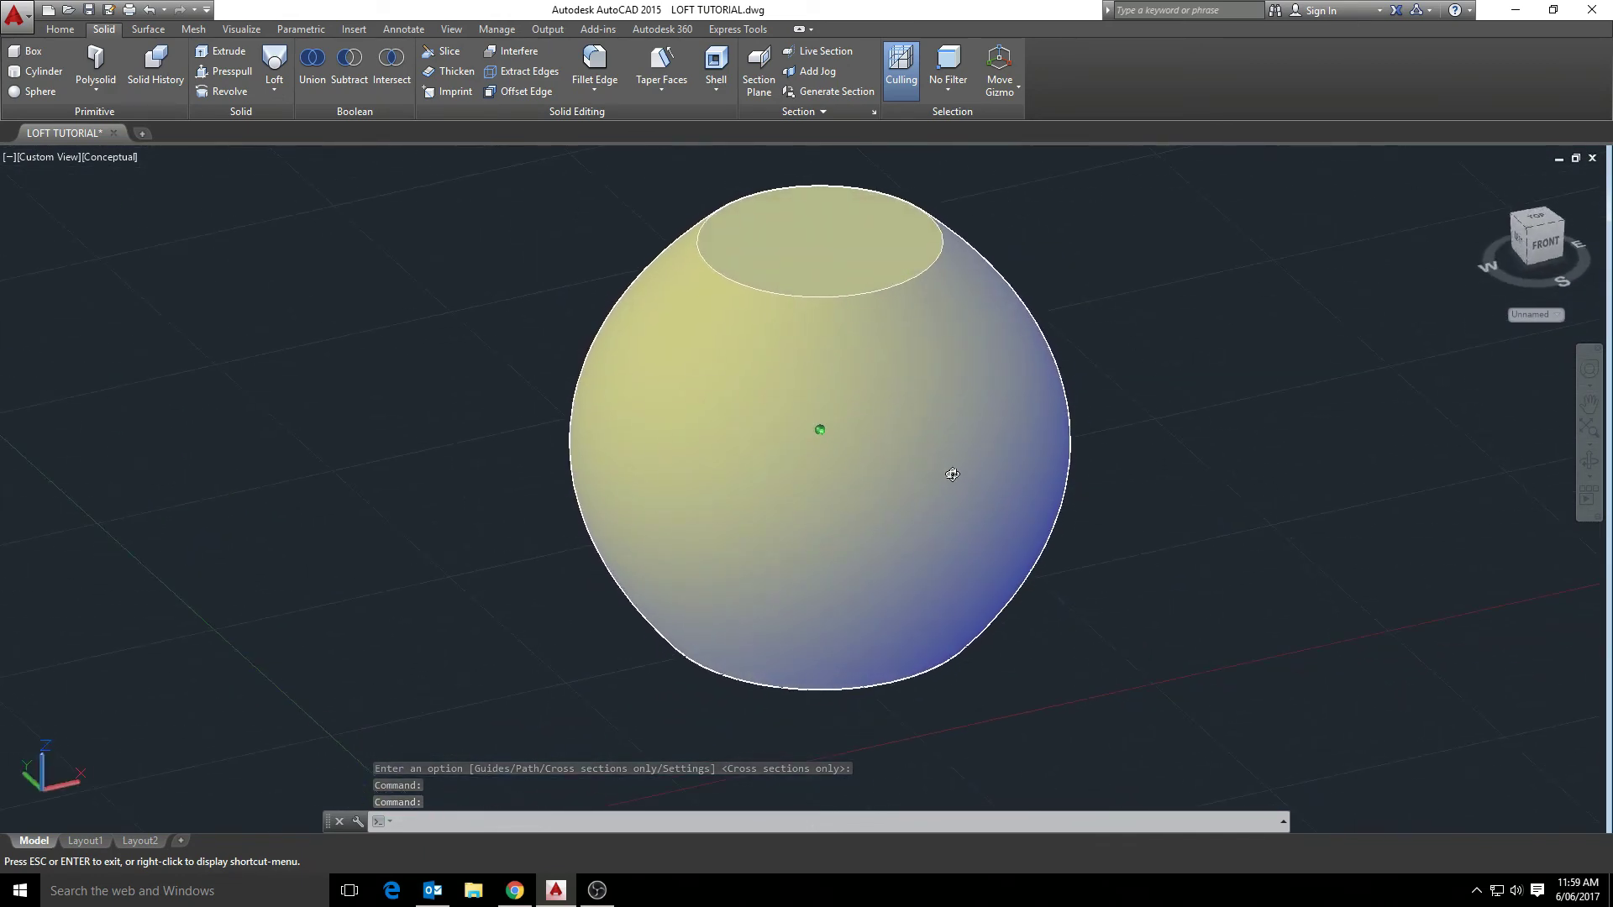
- Grip-stretch the loft's middle profile inward to a narrow waist and flare the top rim outward
left_click(954, 468)
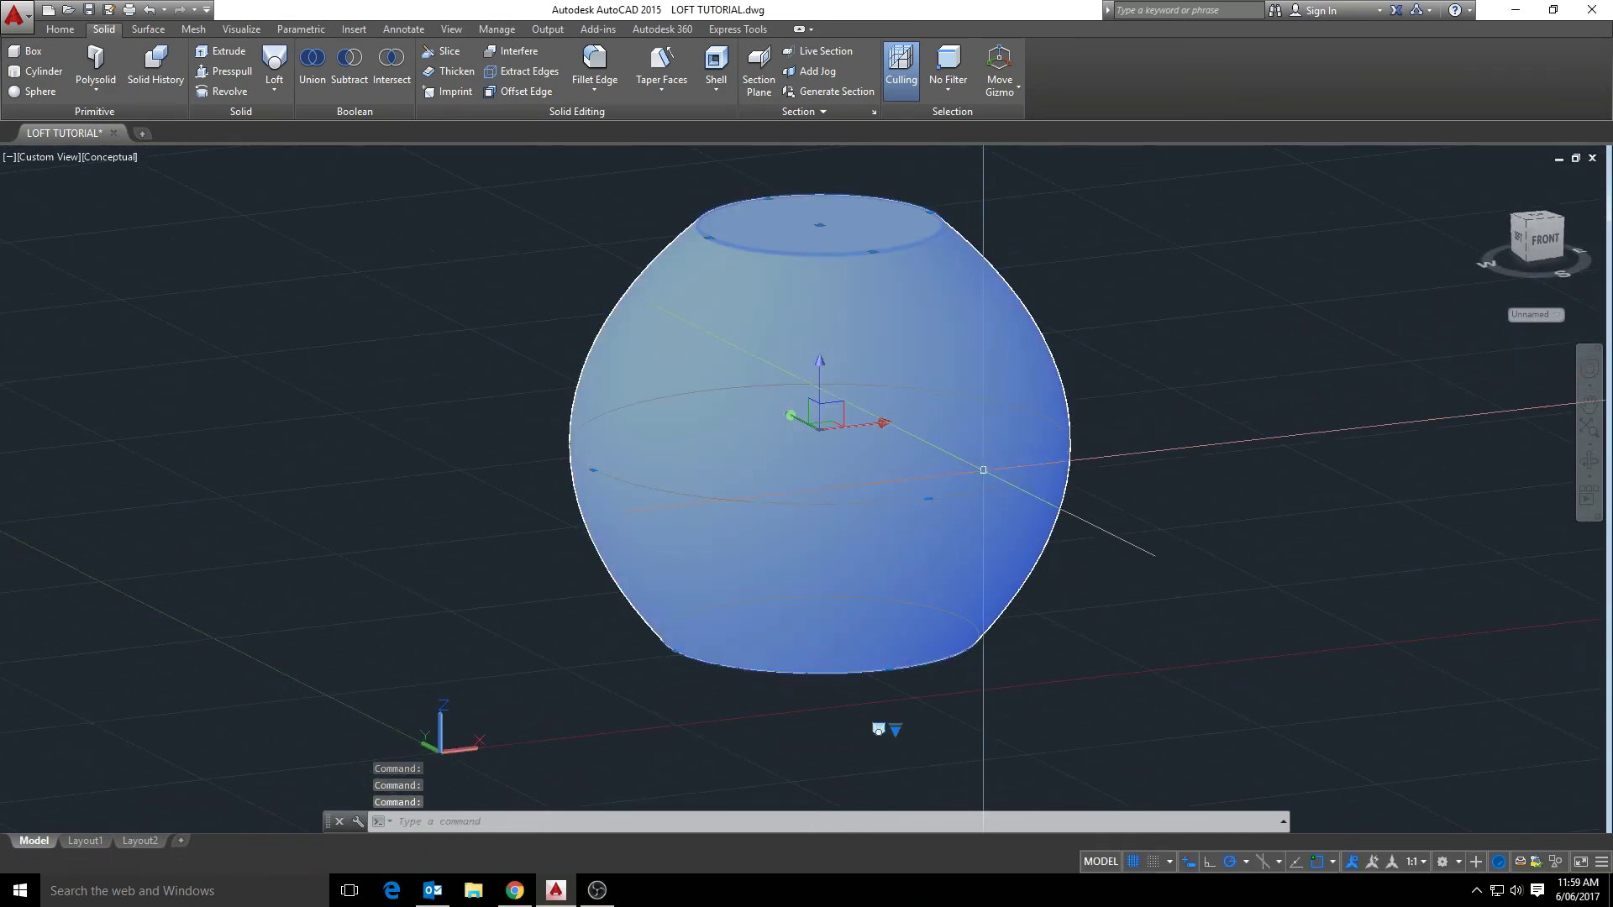
scroll(983, 471, "up", 4)
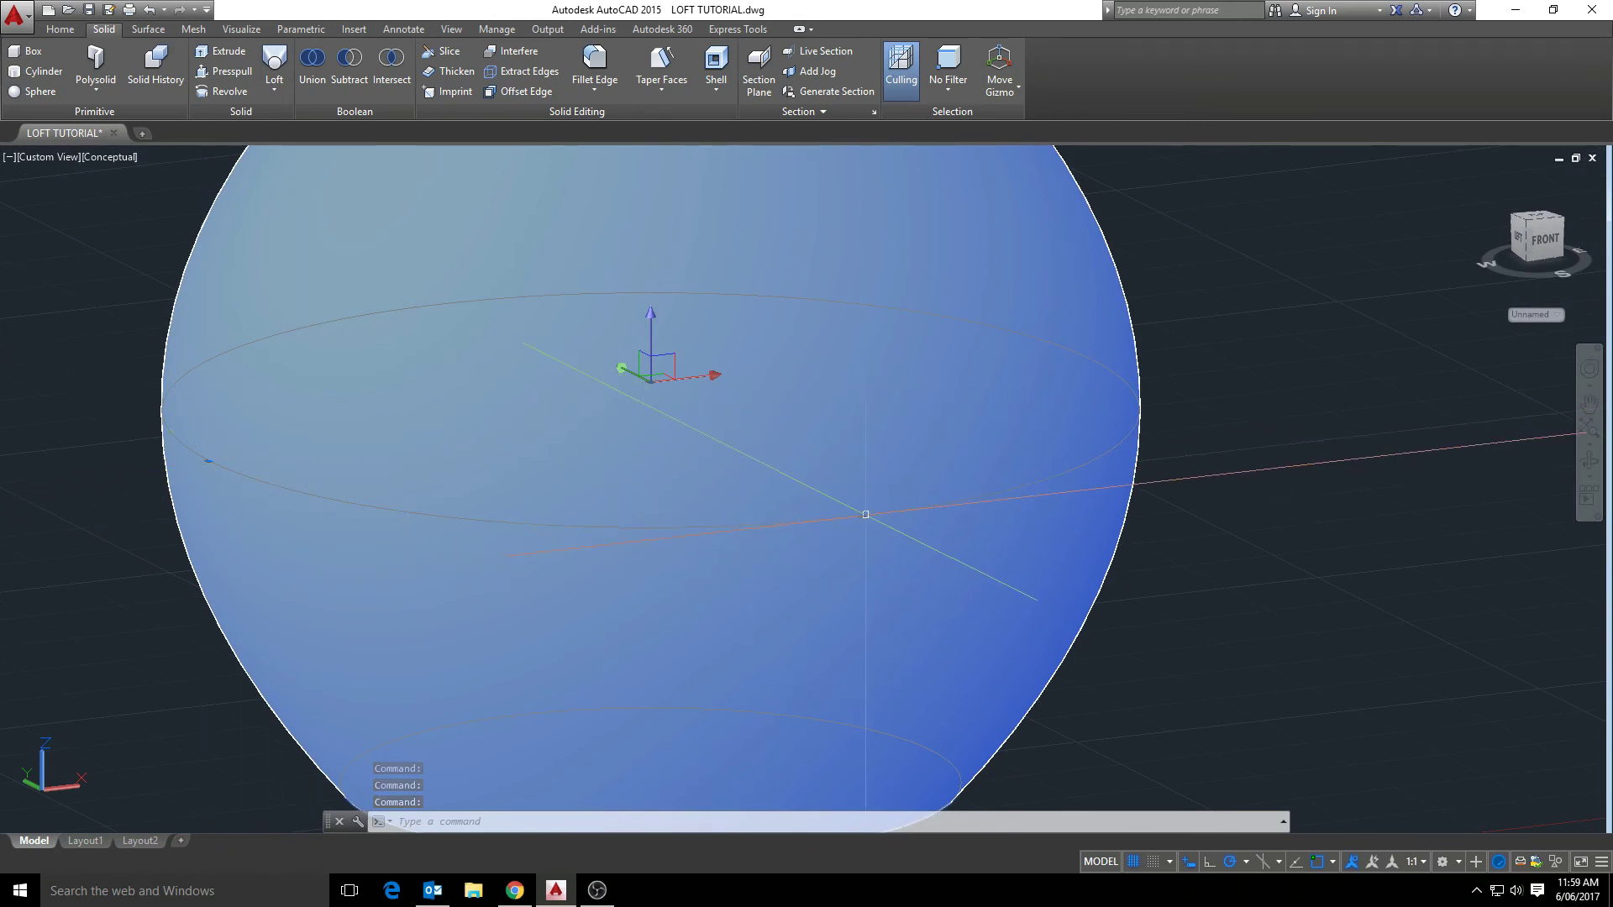
scroll(789, 497, "down", 3)
middle_click_drag(788, 497, 760, 560)
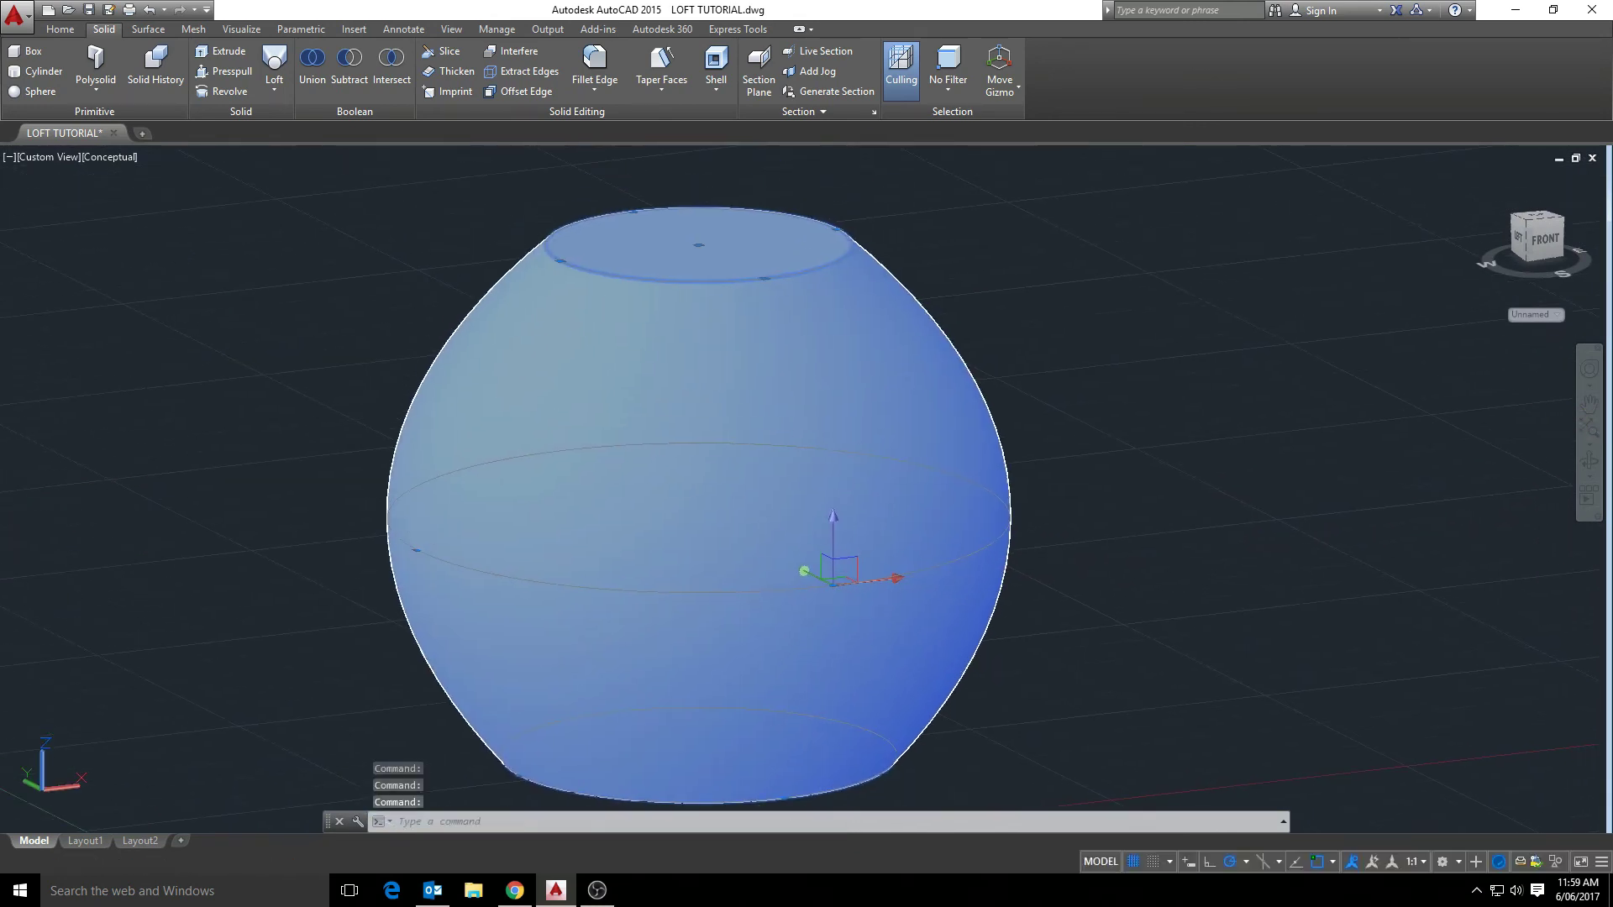
left_click(416, 550)
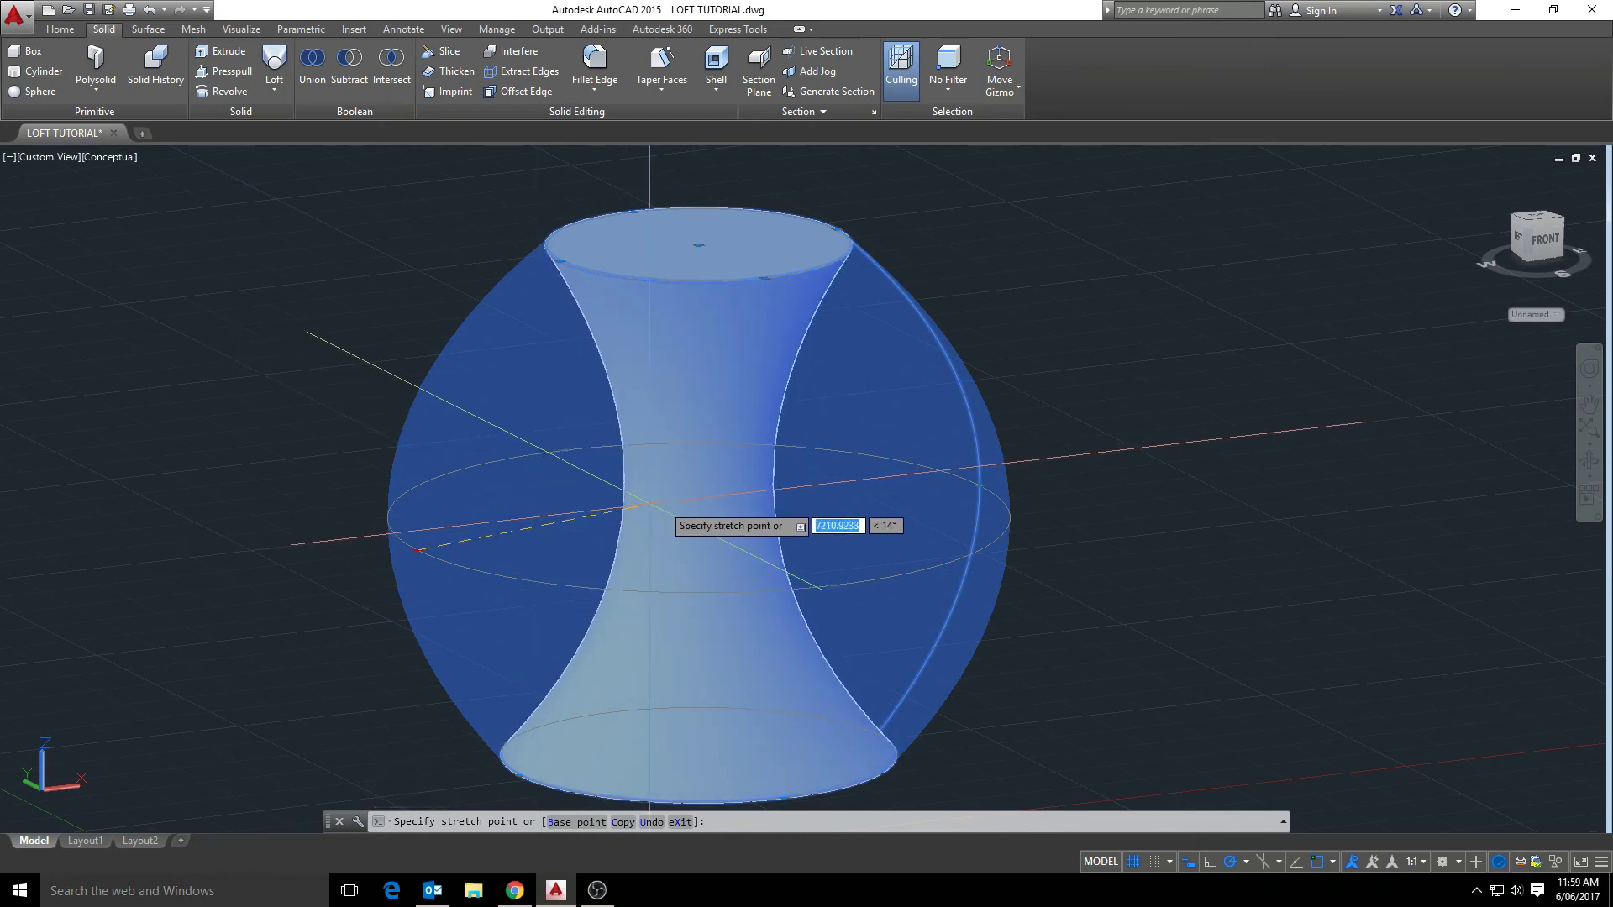
left_click(645, 504)
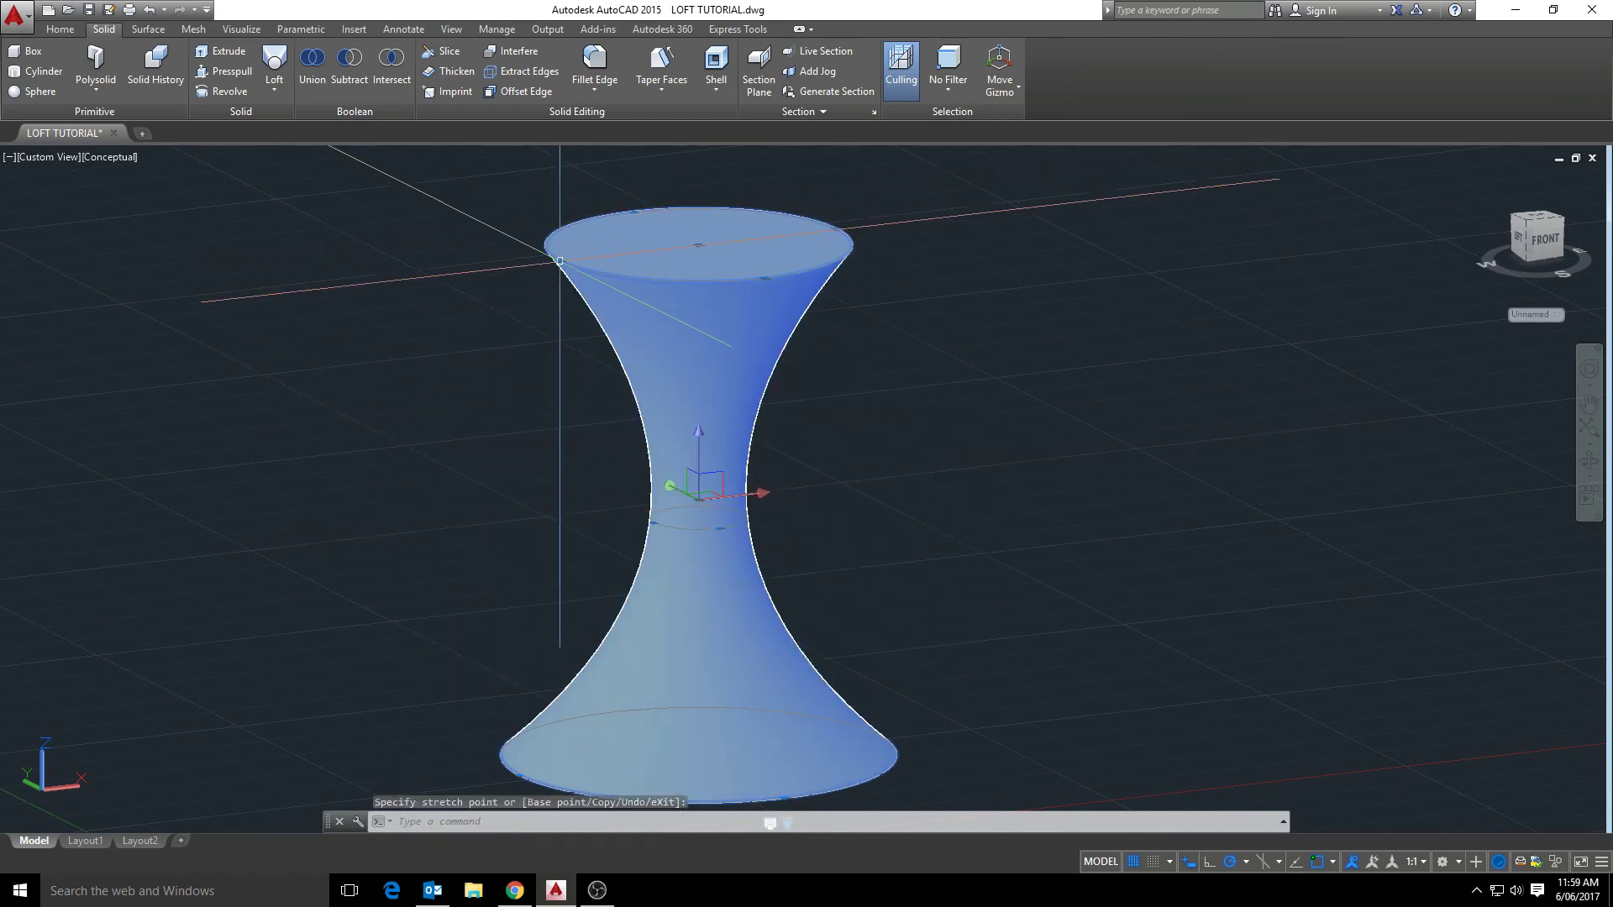
left_click(560, 261)
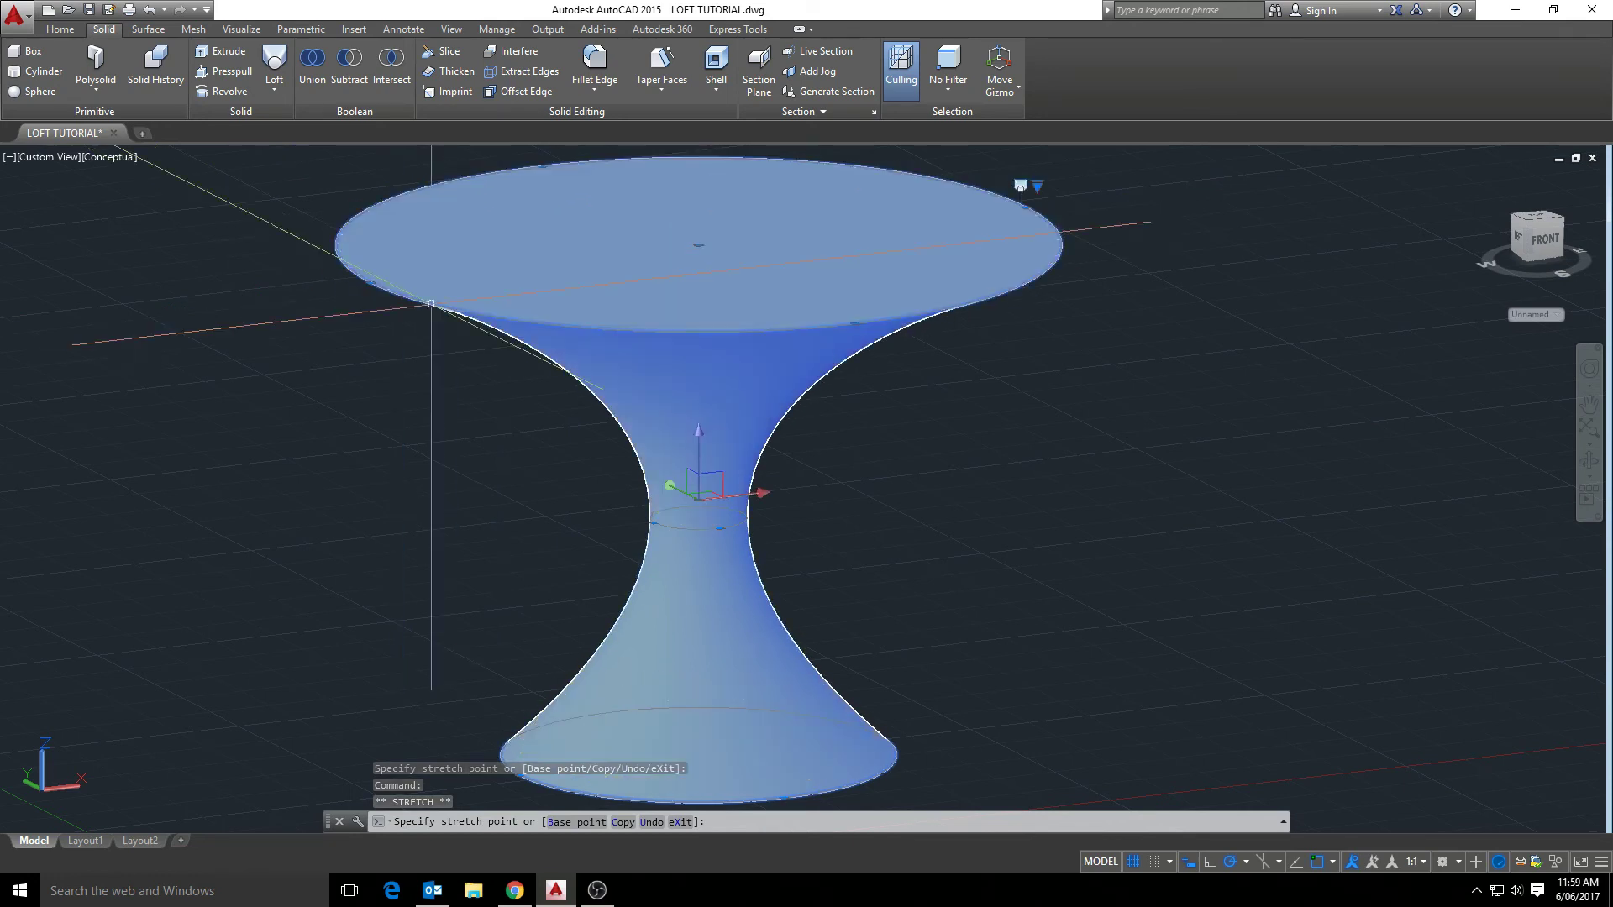
key("Escape")
mouse_move(756, 470)
middle_mouse_down("shift")
mouse_move(785, 425)
mouse_move(698, 382)
mouse_move(702, 361)
mouse_move(824, 440)
mouse_move(741, 442)
middle_mouse_up("shift")
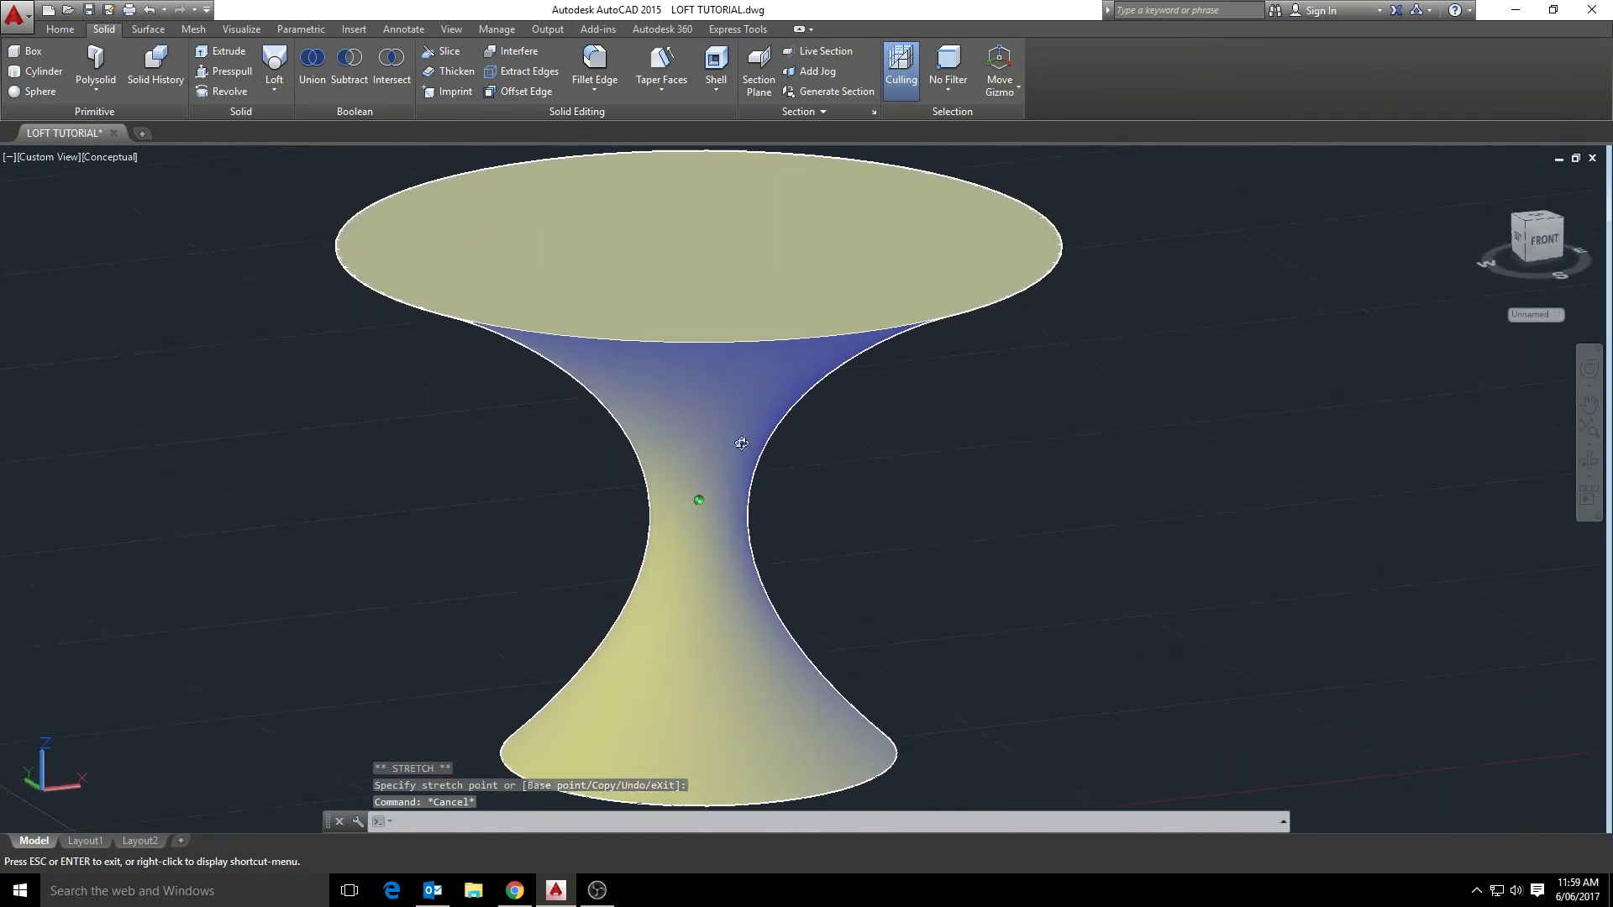
scroll(736, 476, "down", 2)
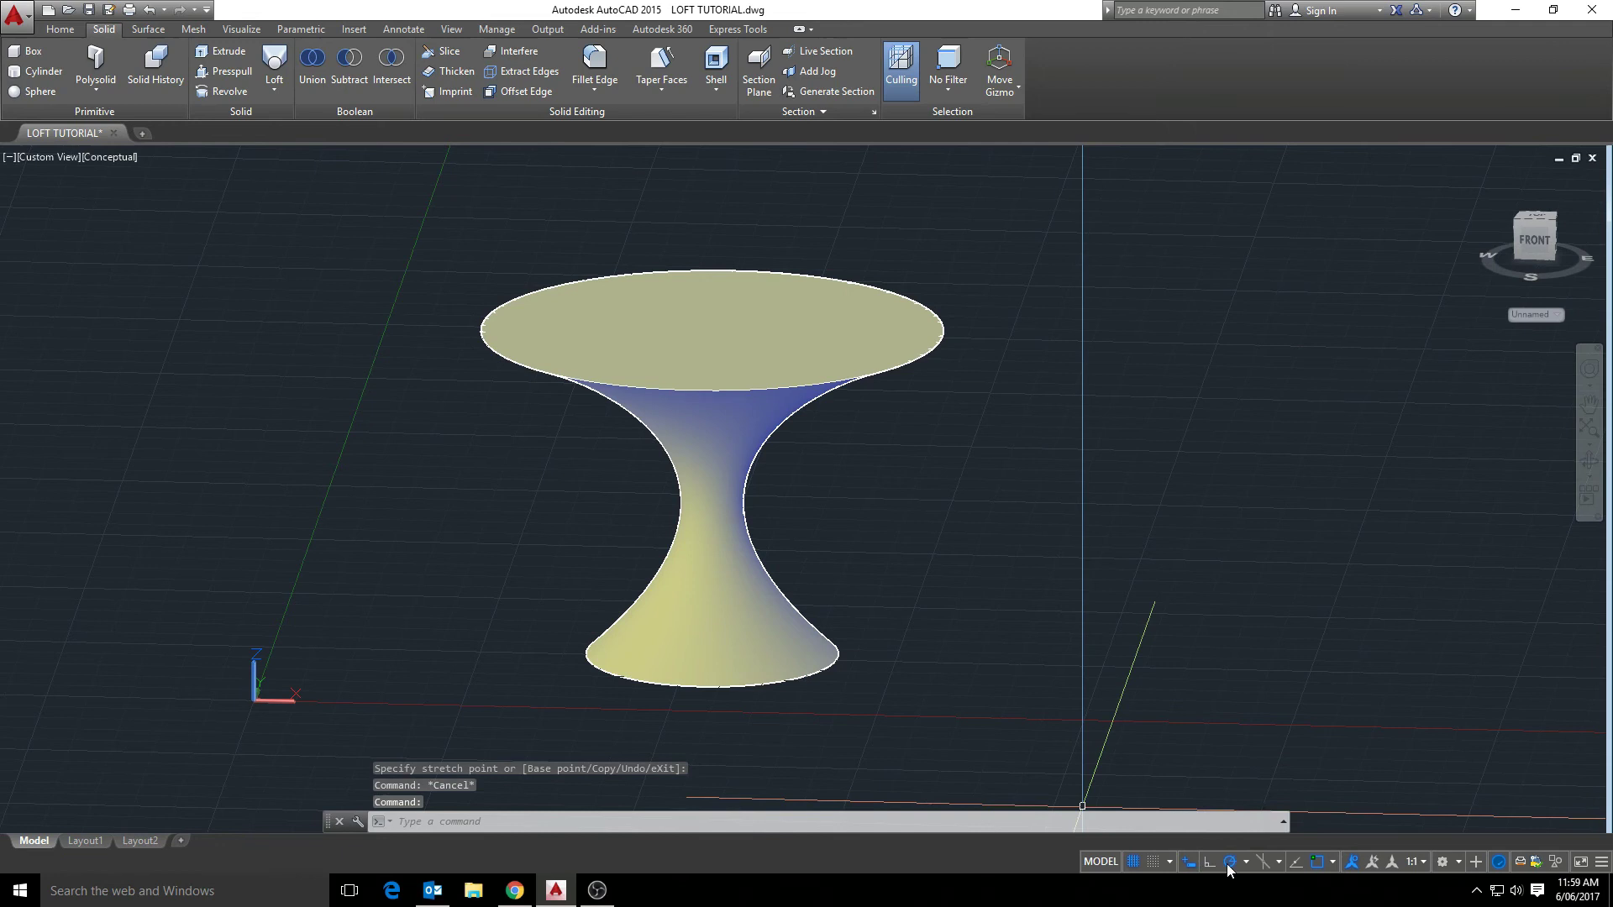
- Dismiss the Object Snap modes list unchanged and nudge the view's orbit slightly
left_click(1332, 862)
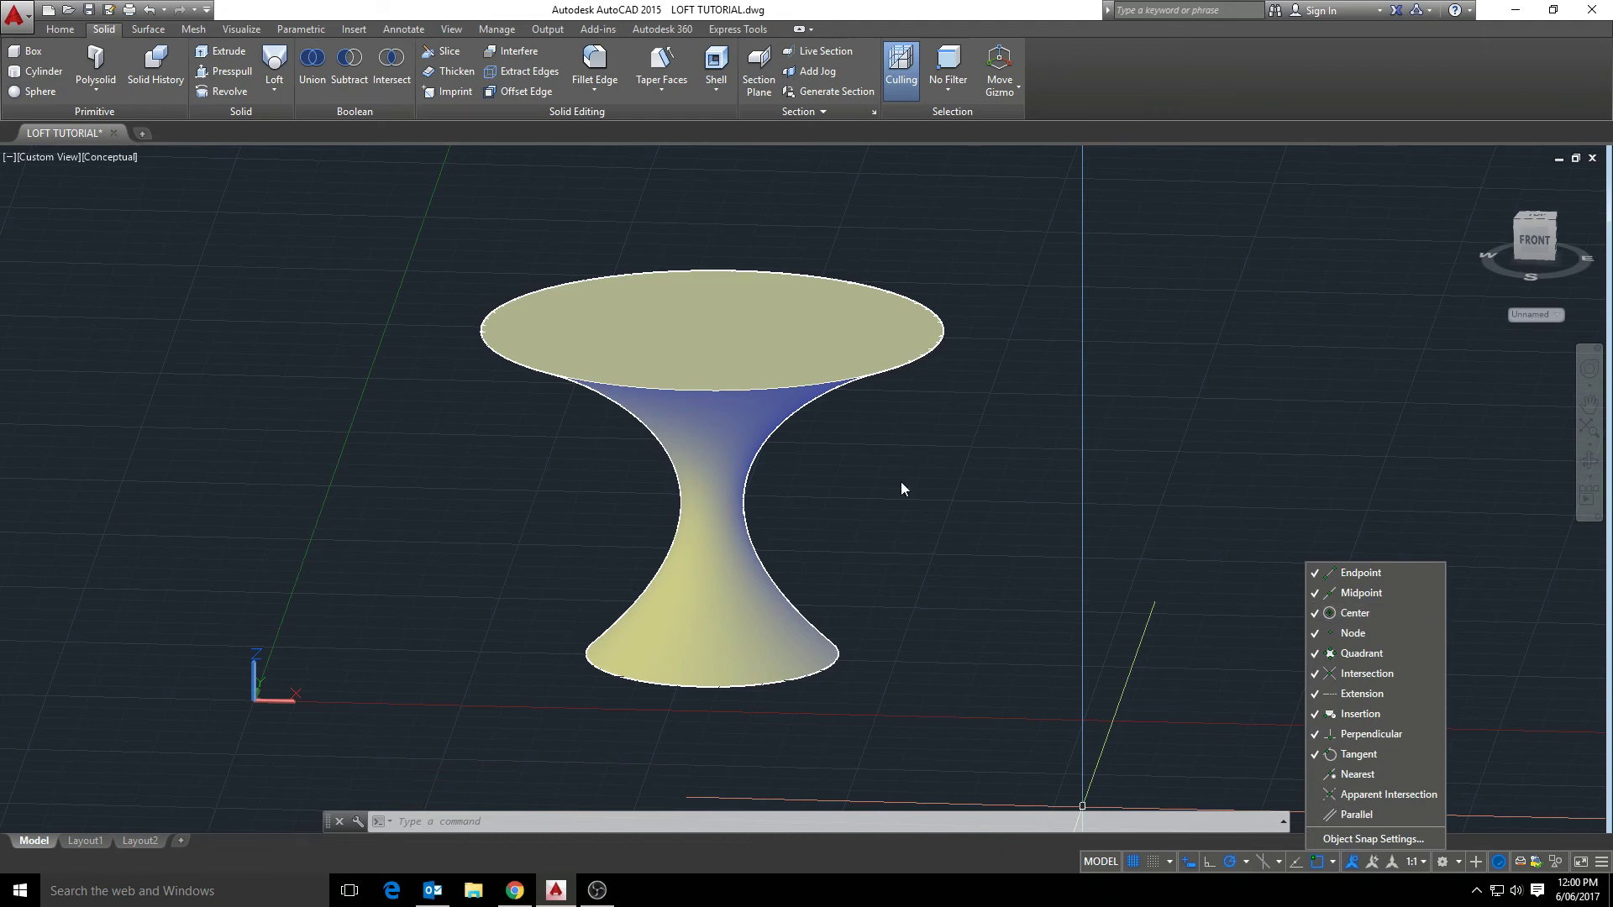
key("Escape")
middle_click_drag(856, 462, 838, 490, "shift")
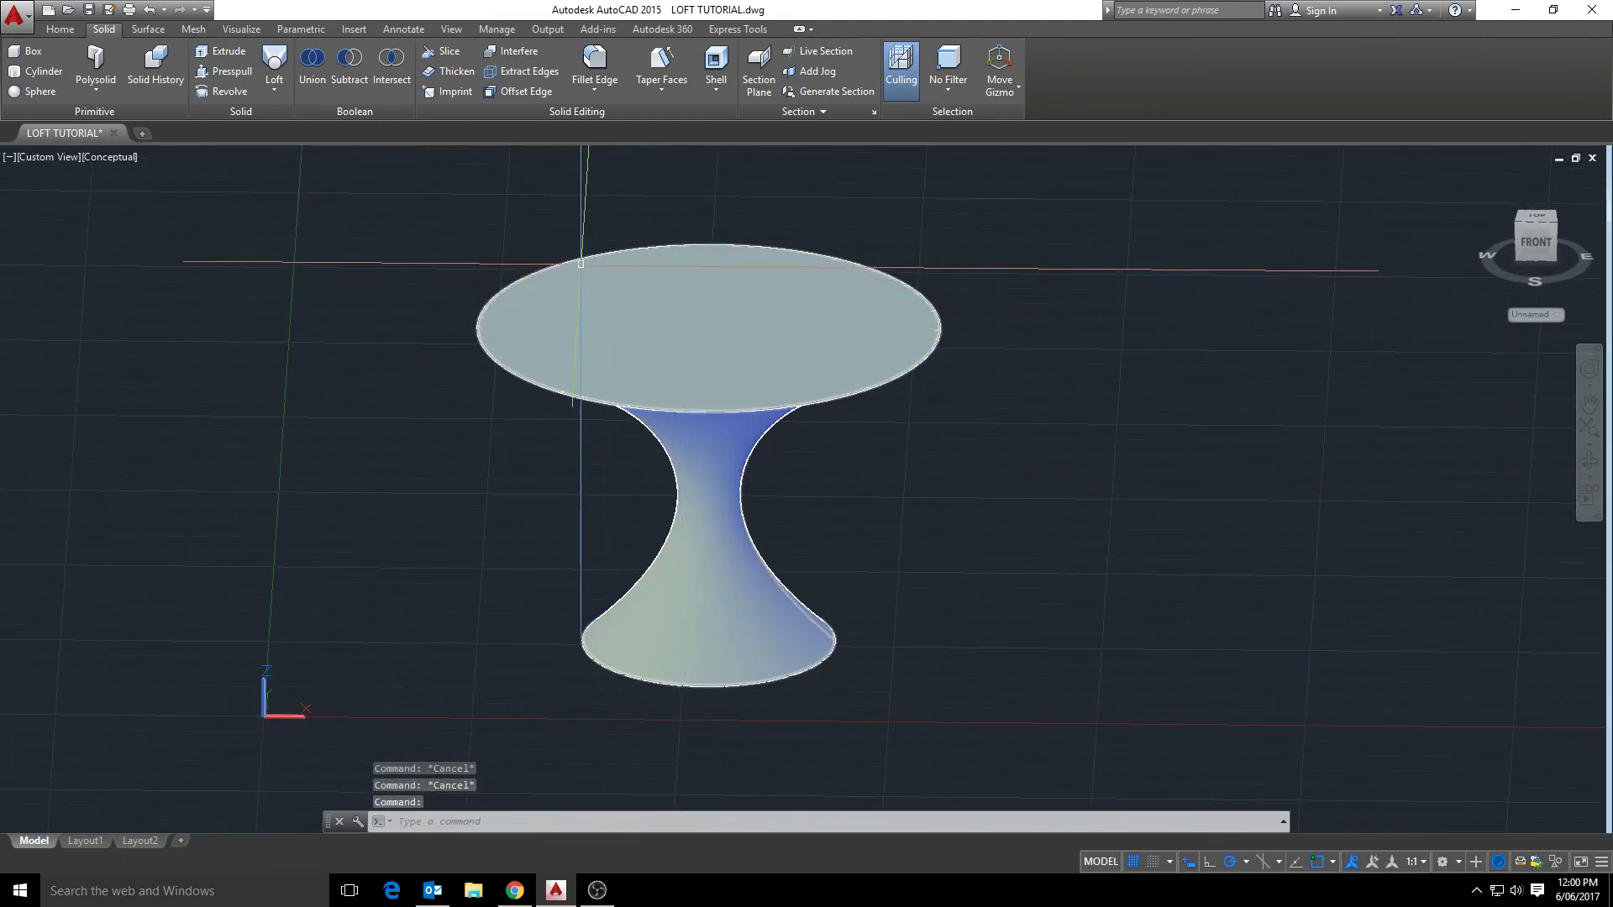
- Draw a circle with C, centred on the top face's centre, wider than the flared rim
type("c")
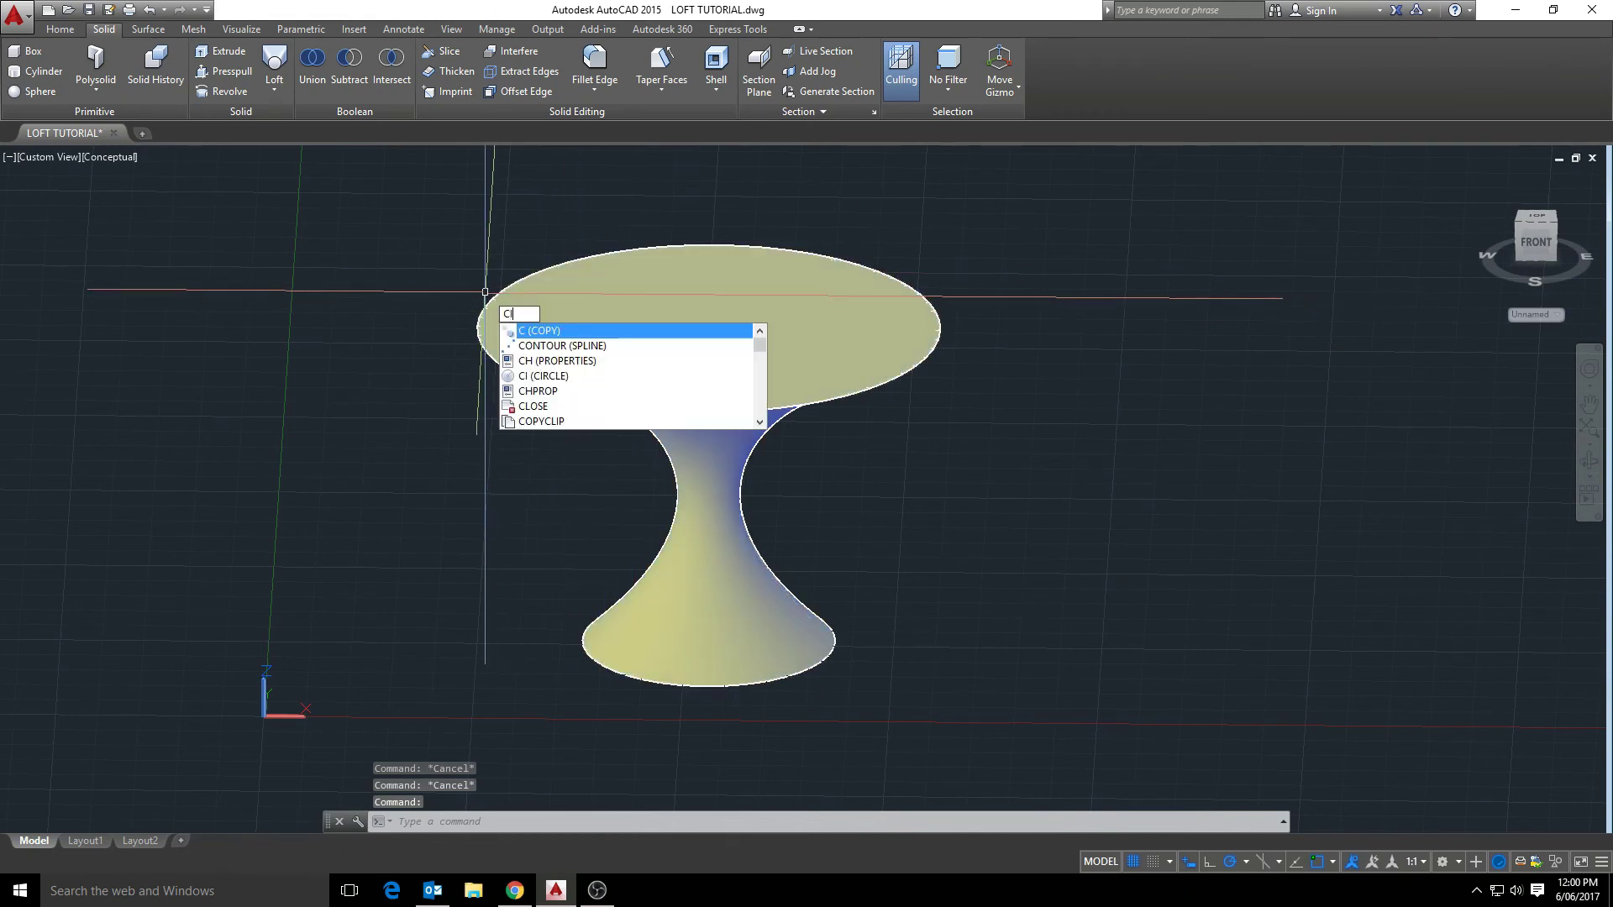
key("Return")
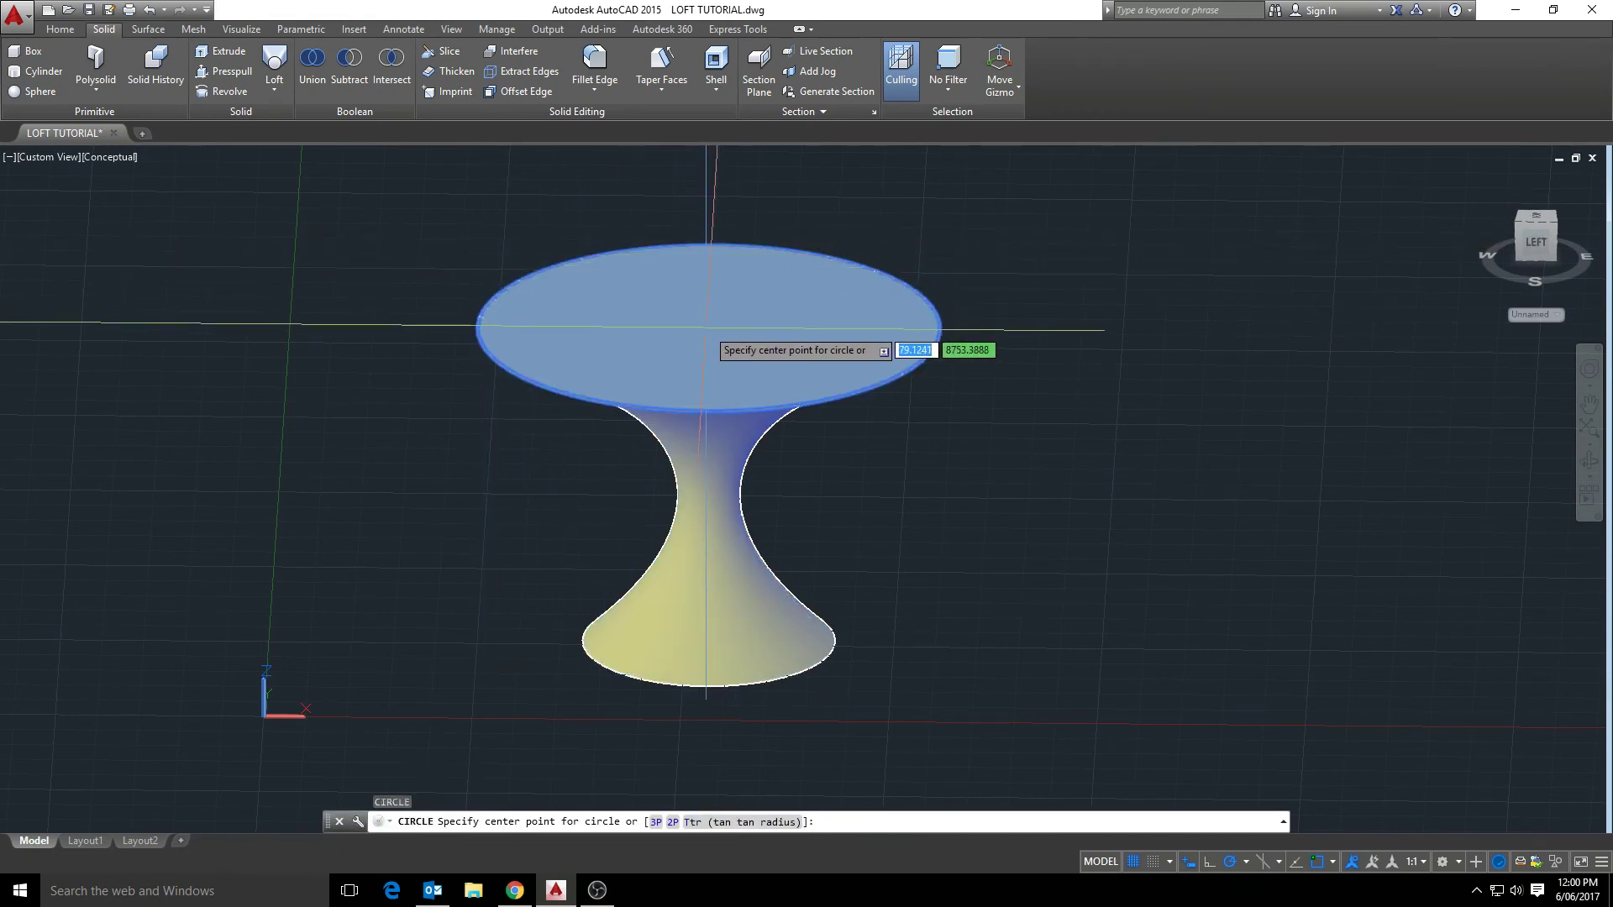
scroll(723, 317, "up", 2)
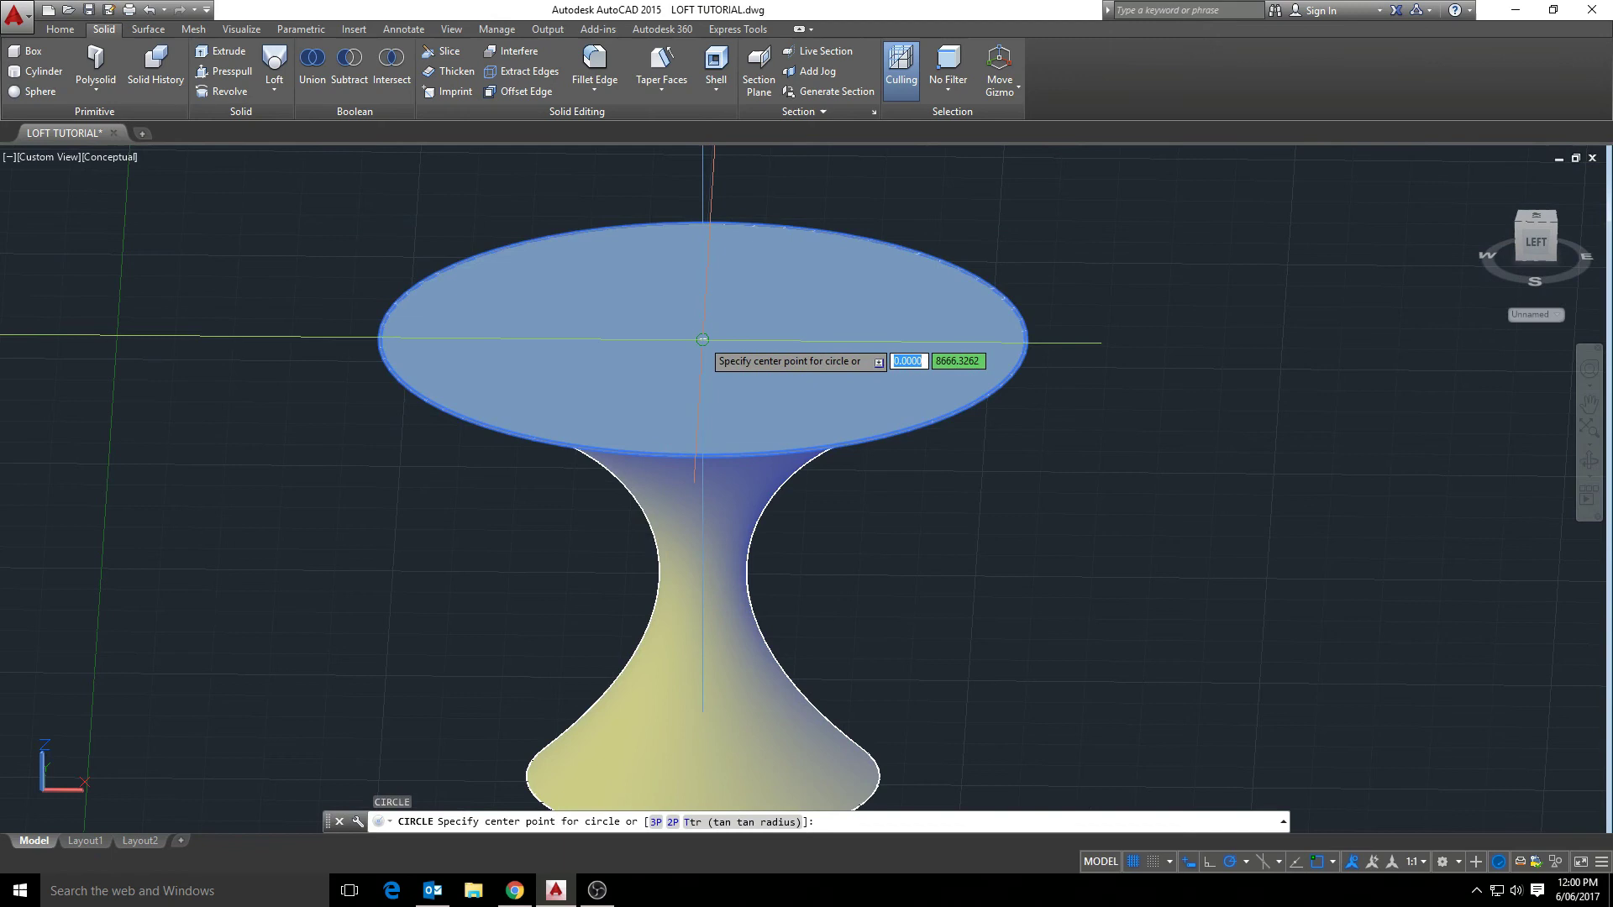
left_click(703, 340)
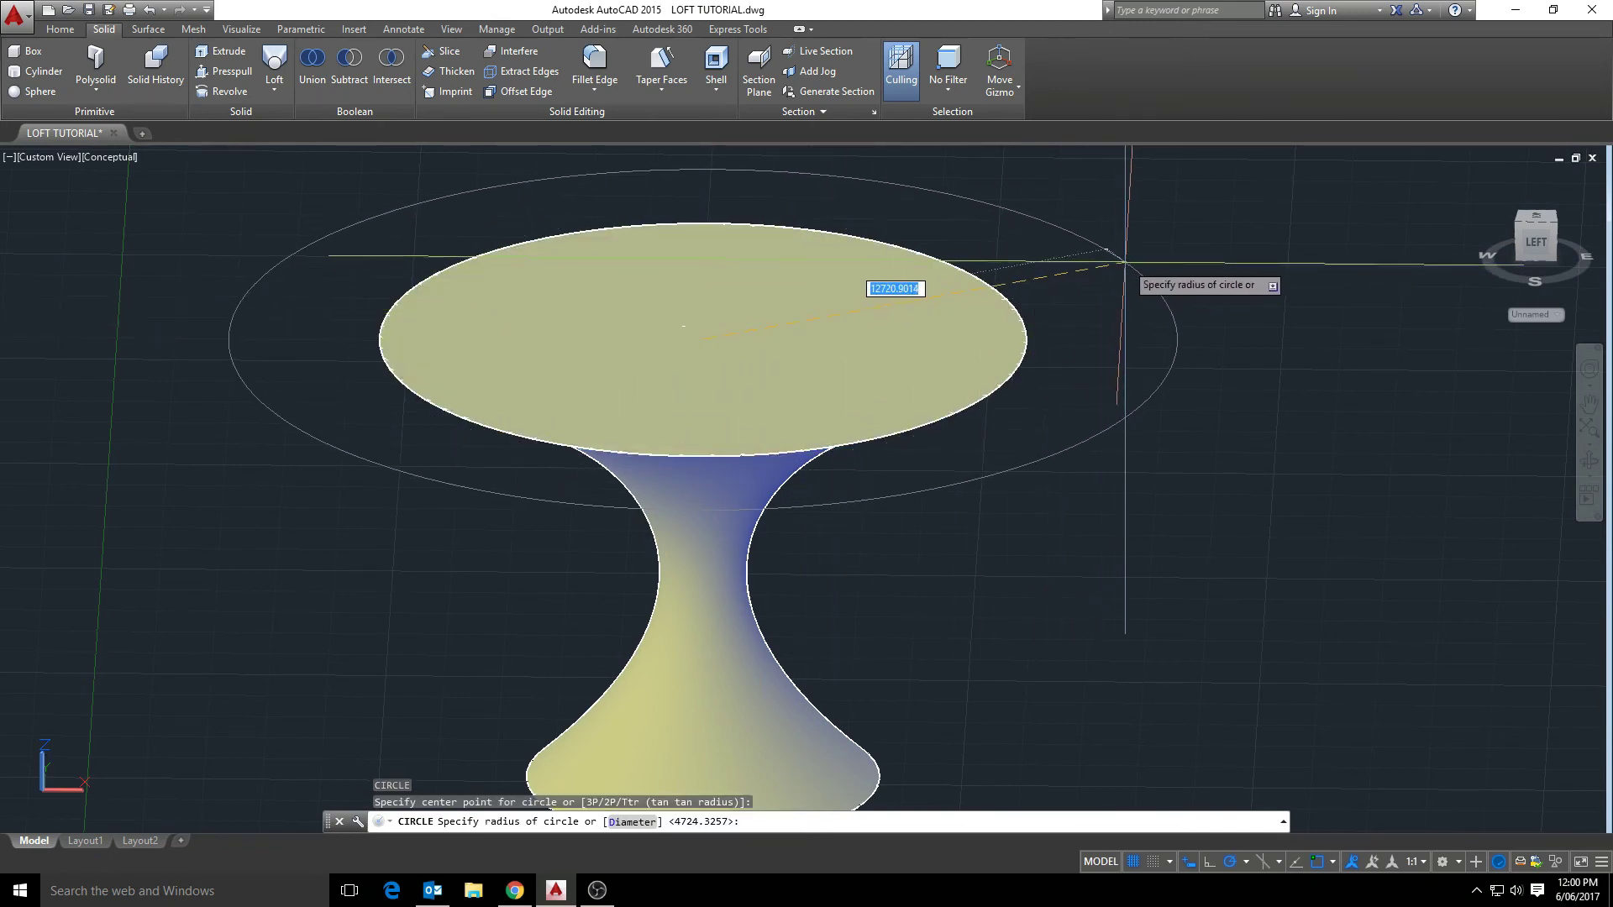
key("Escape")
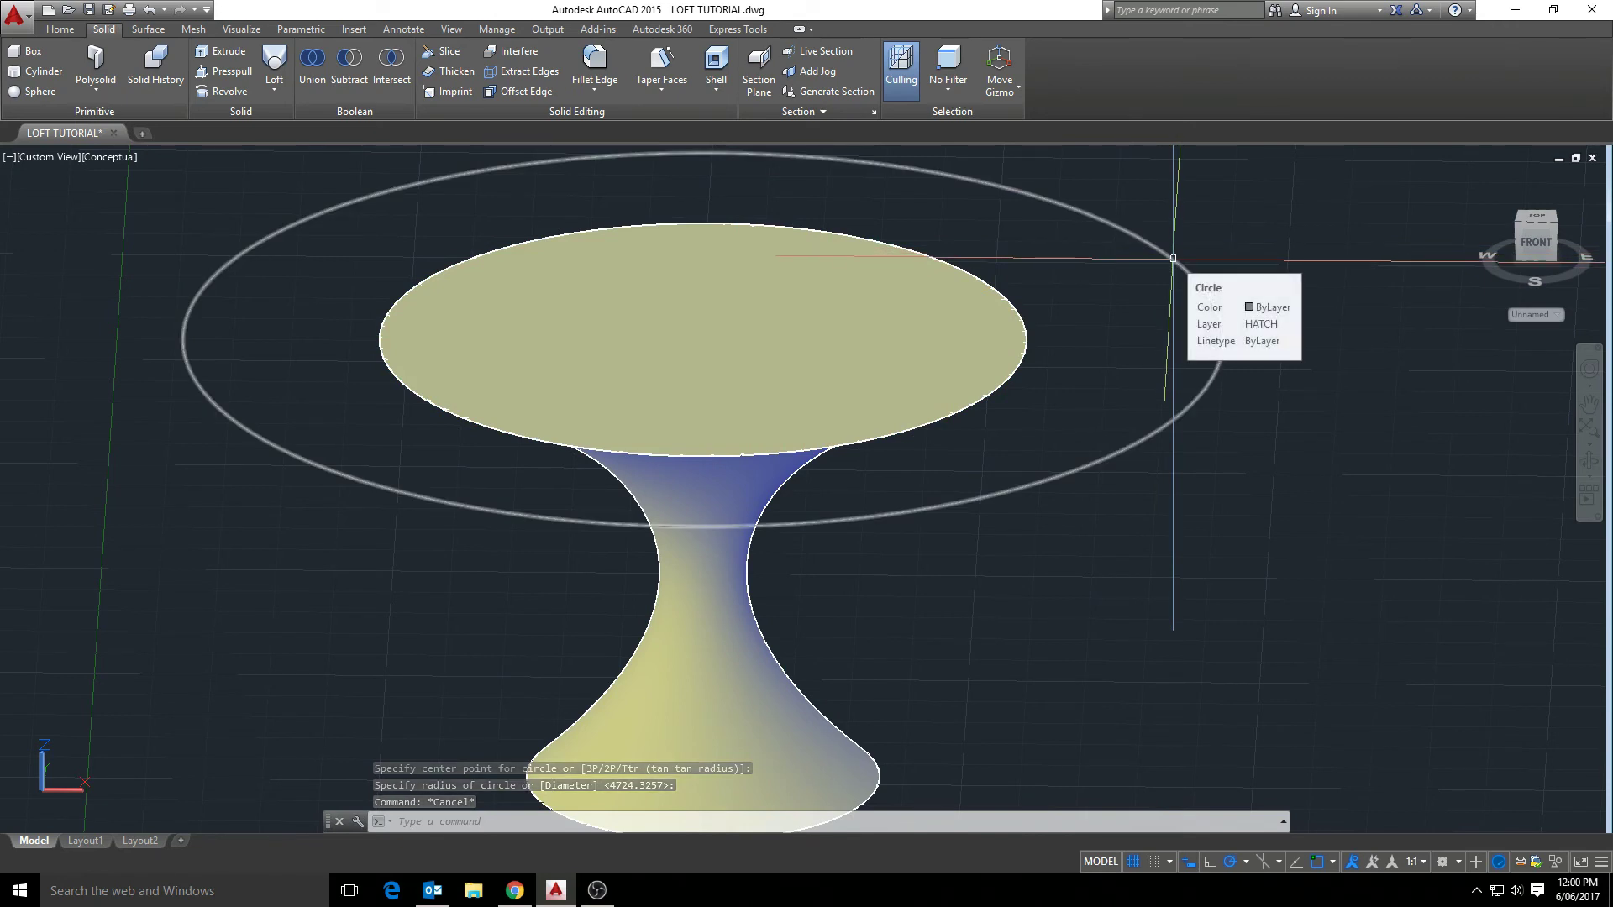
- Extrude the large circle into a thin disc to form the table top
type("EXT")
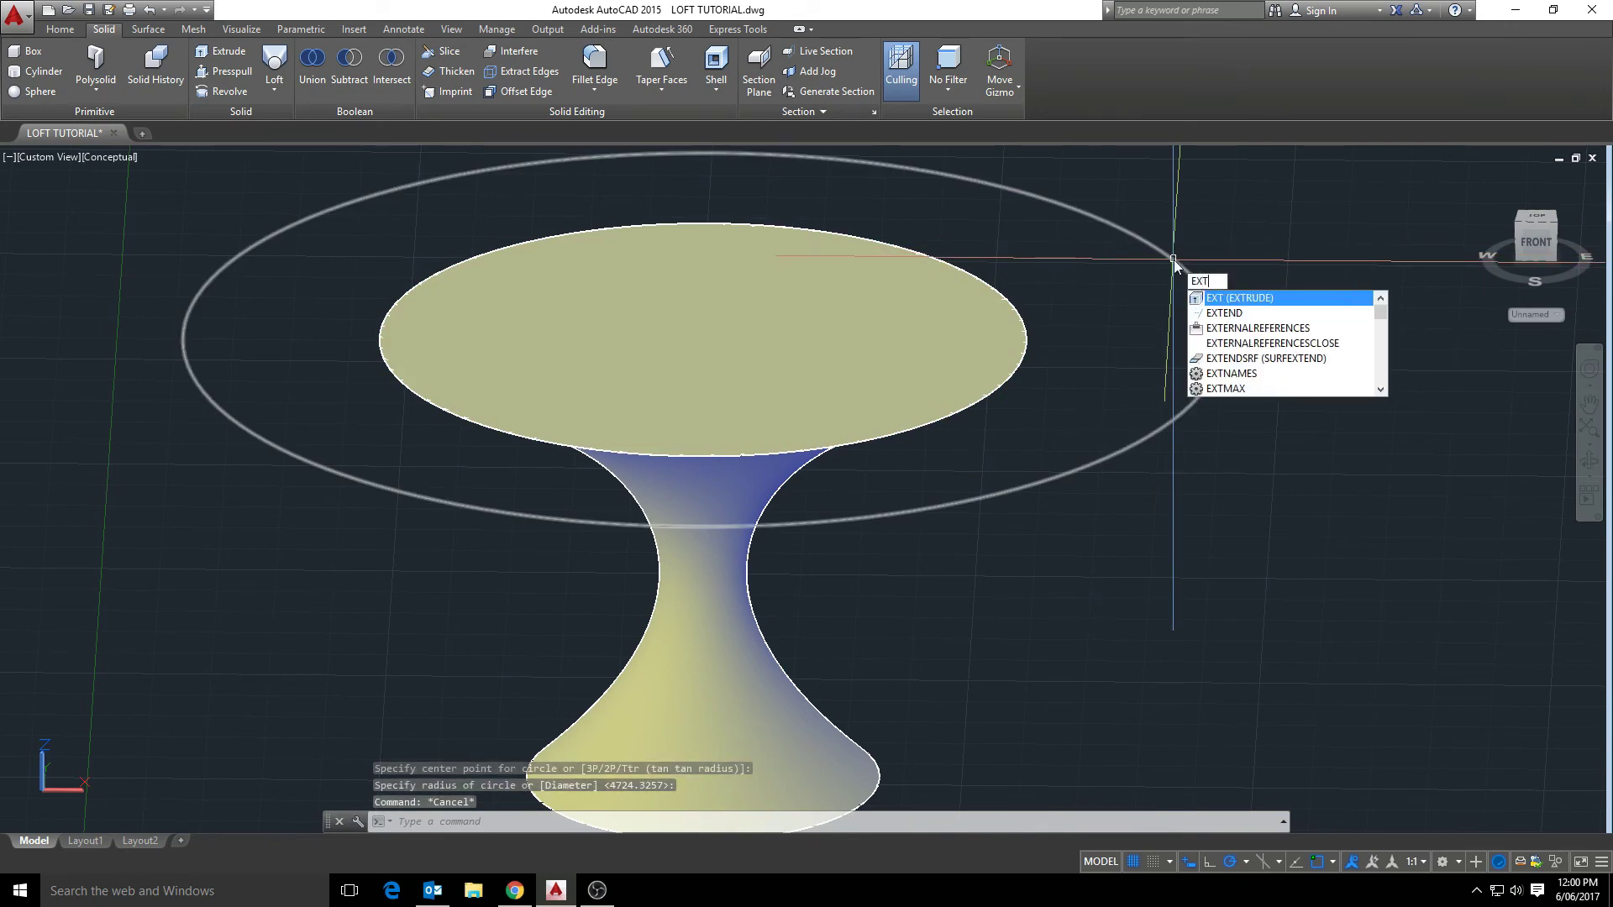
key("Return")
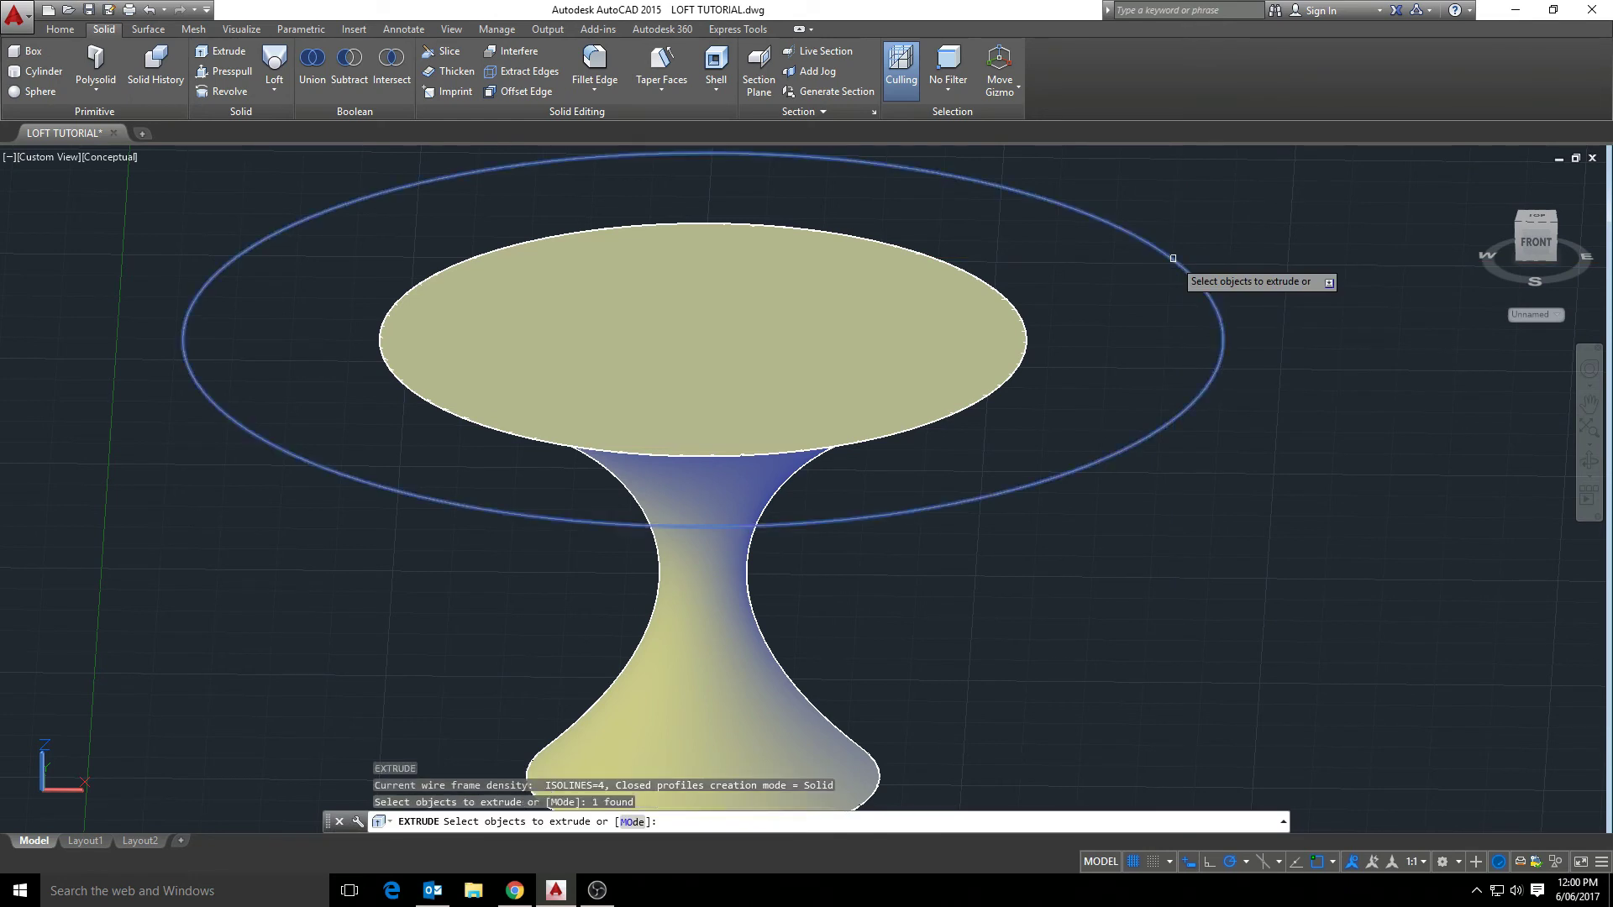
key("Return")
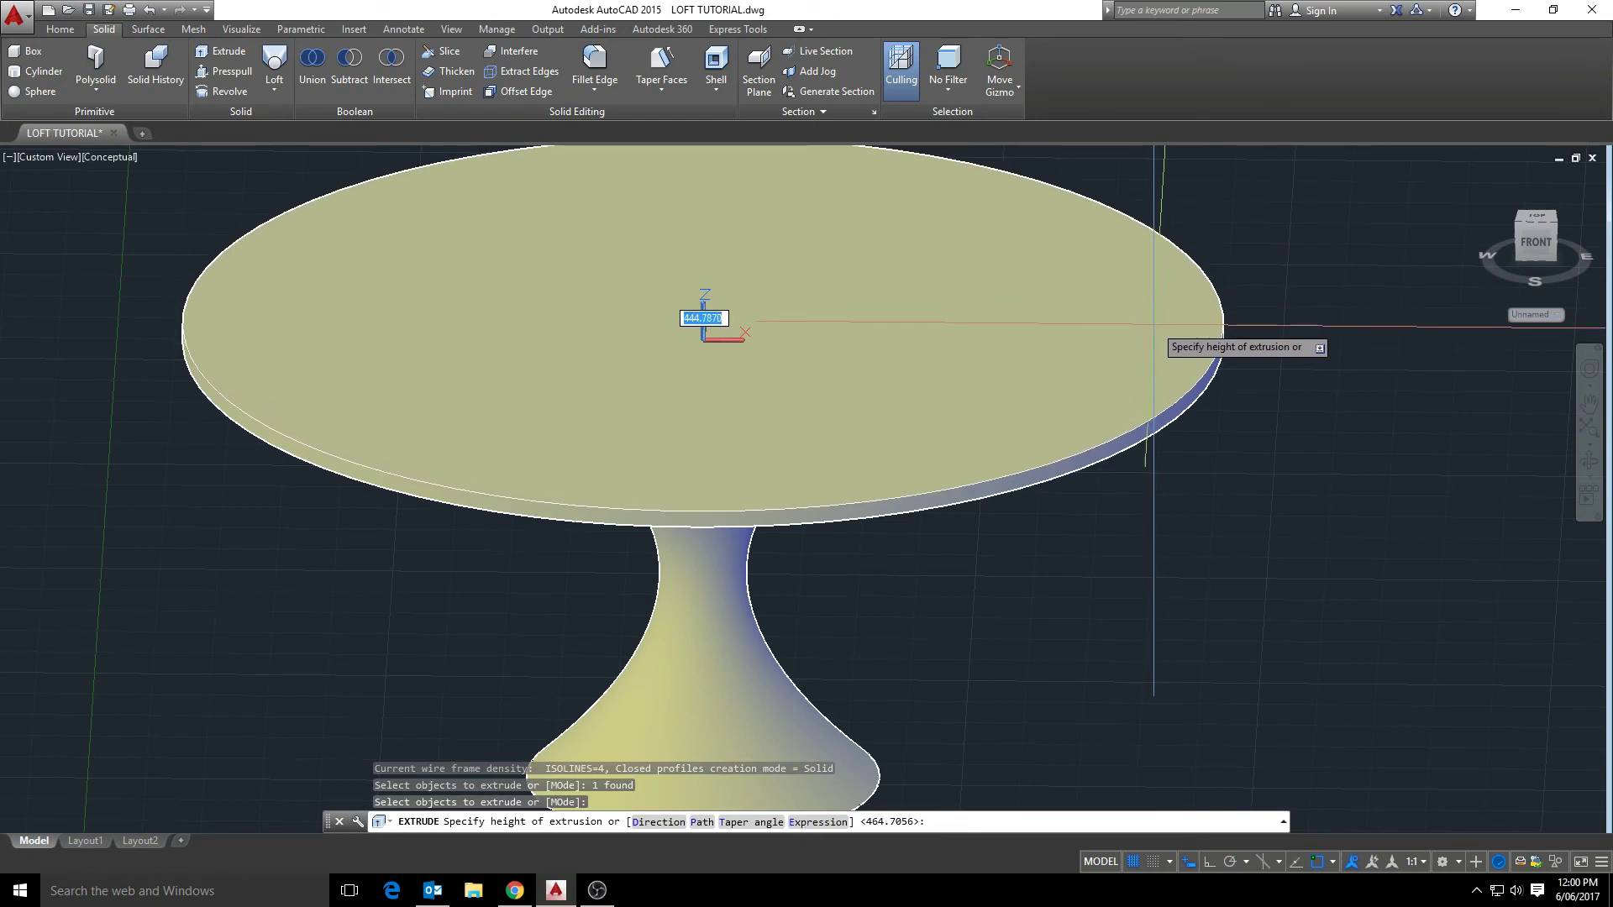
left_click(1153, 328)
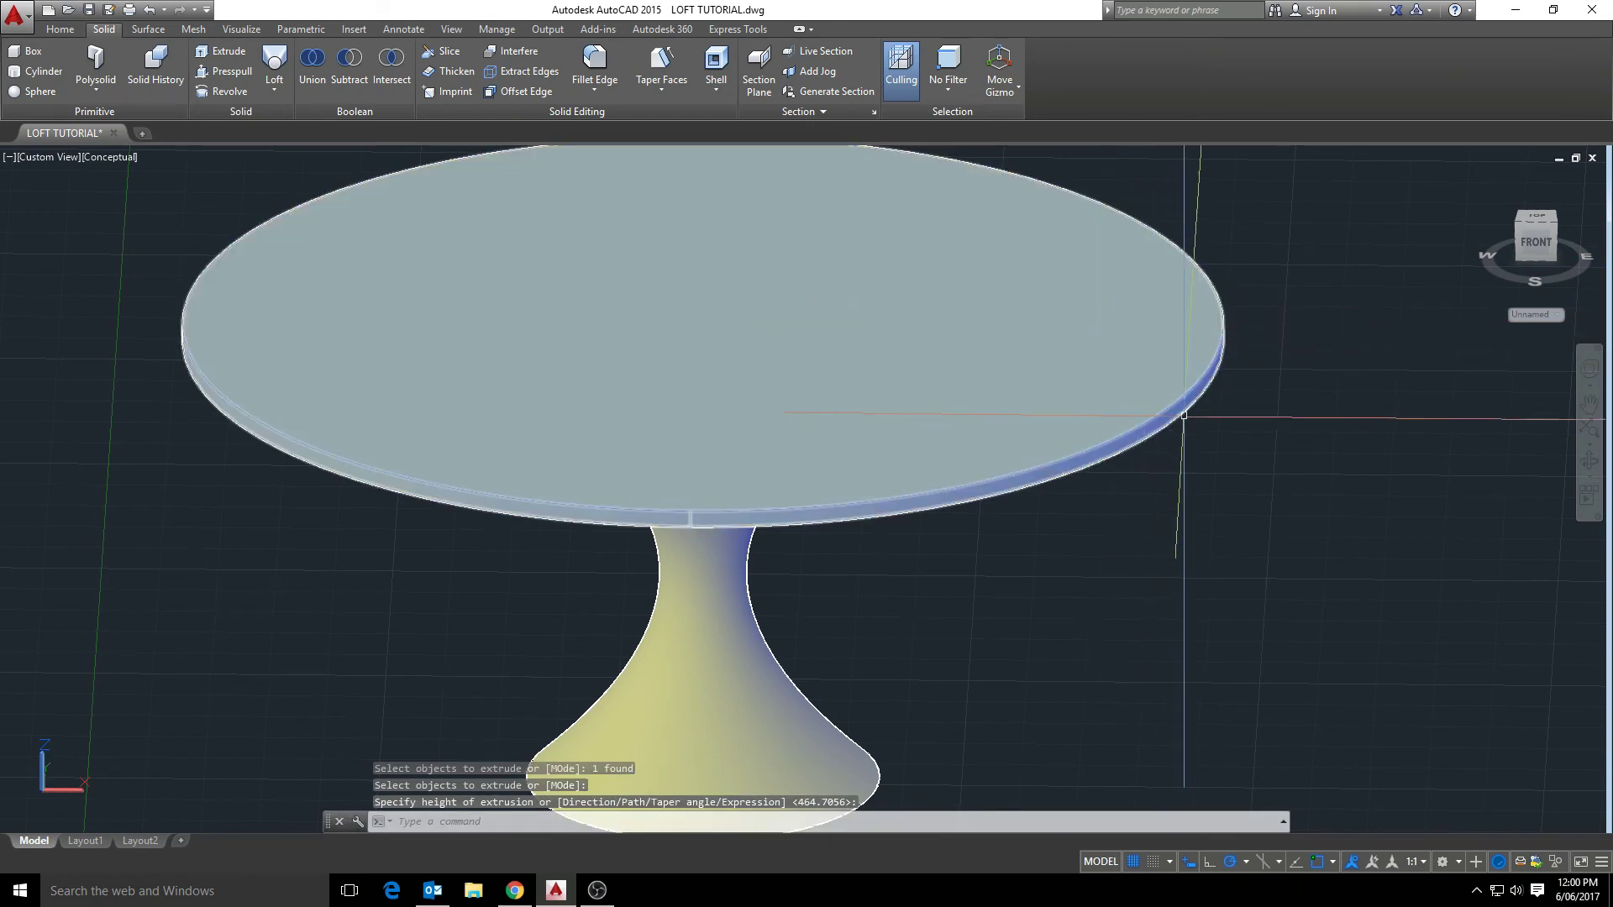
key("Escape")
- Orbit to a side view and try stretching the stem's top grip, then cancel it
scroll(1050, 479, "down", 3)
middle_click_drag(1008, 538, 1016, 492, "shift")
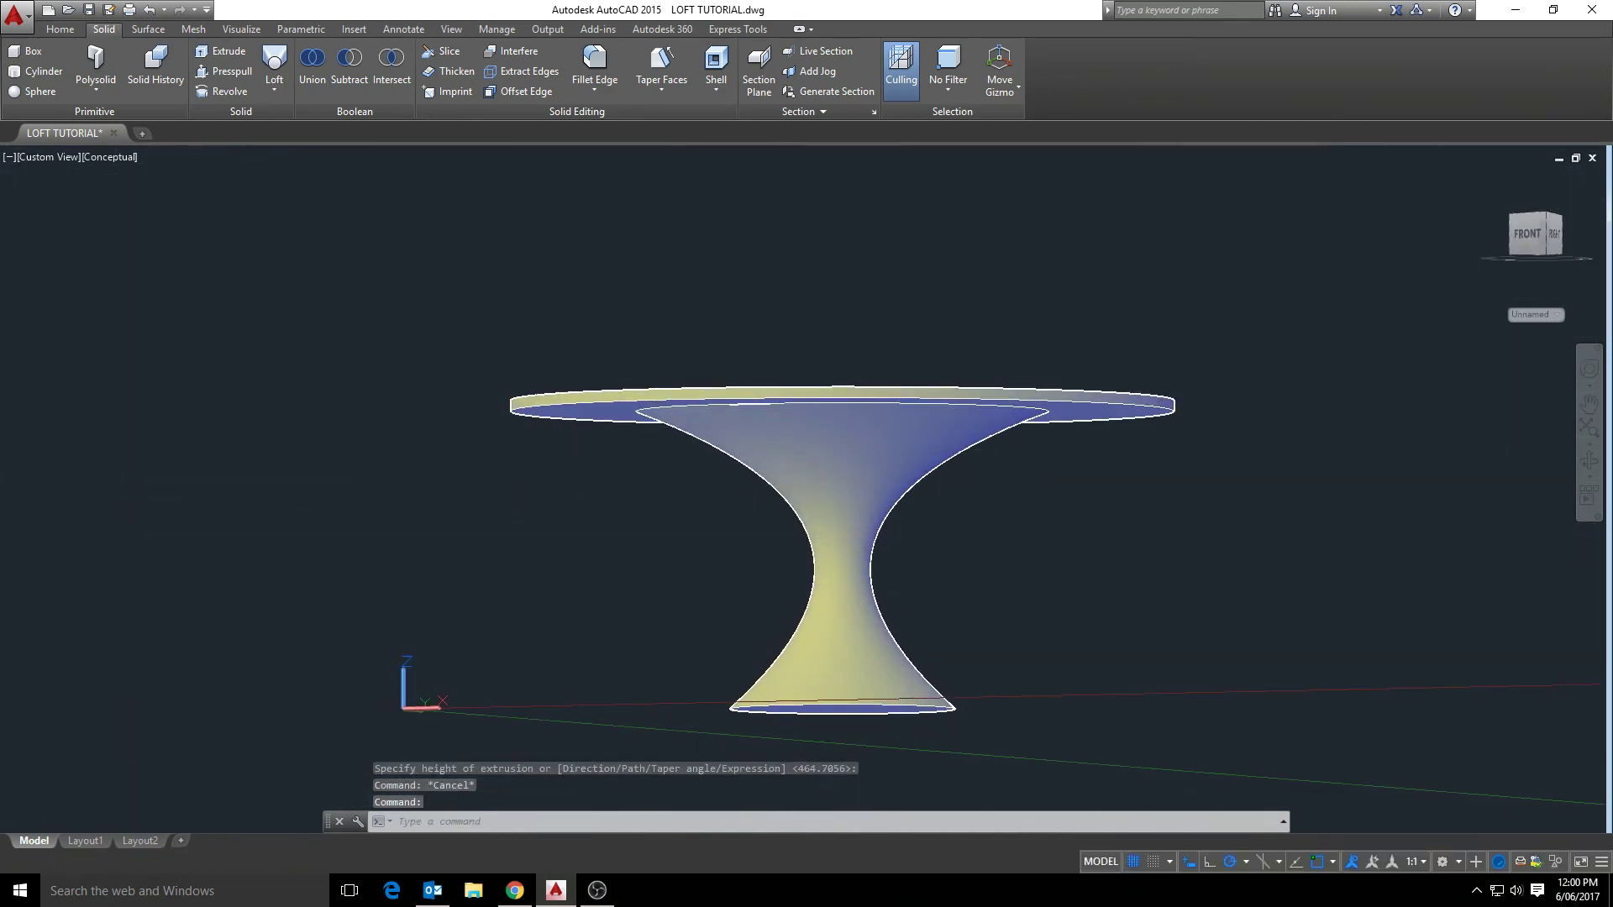
scroll(892, 447, "up", 2)
left_click(629, 420)
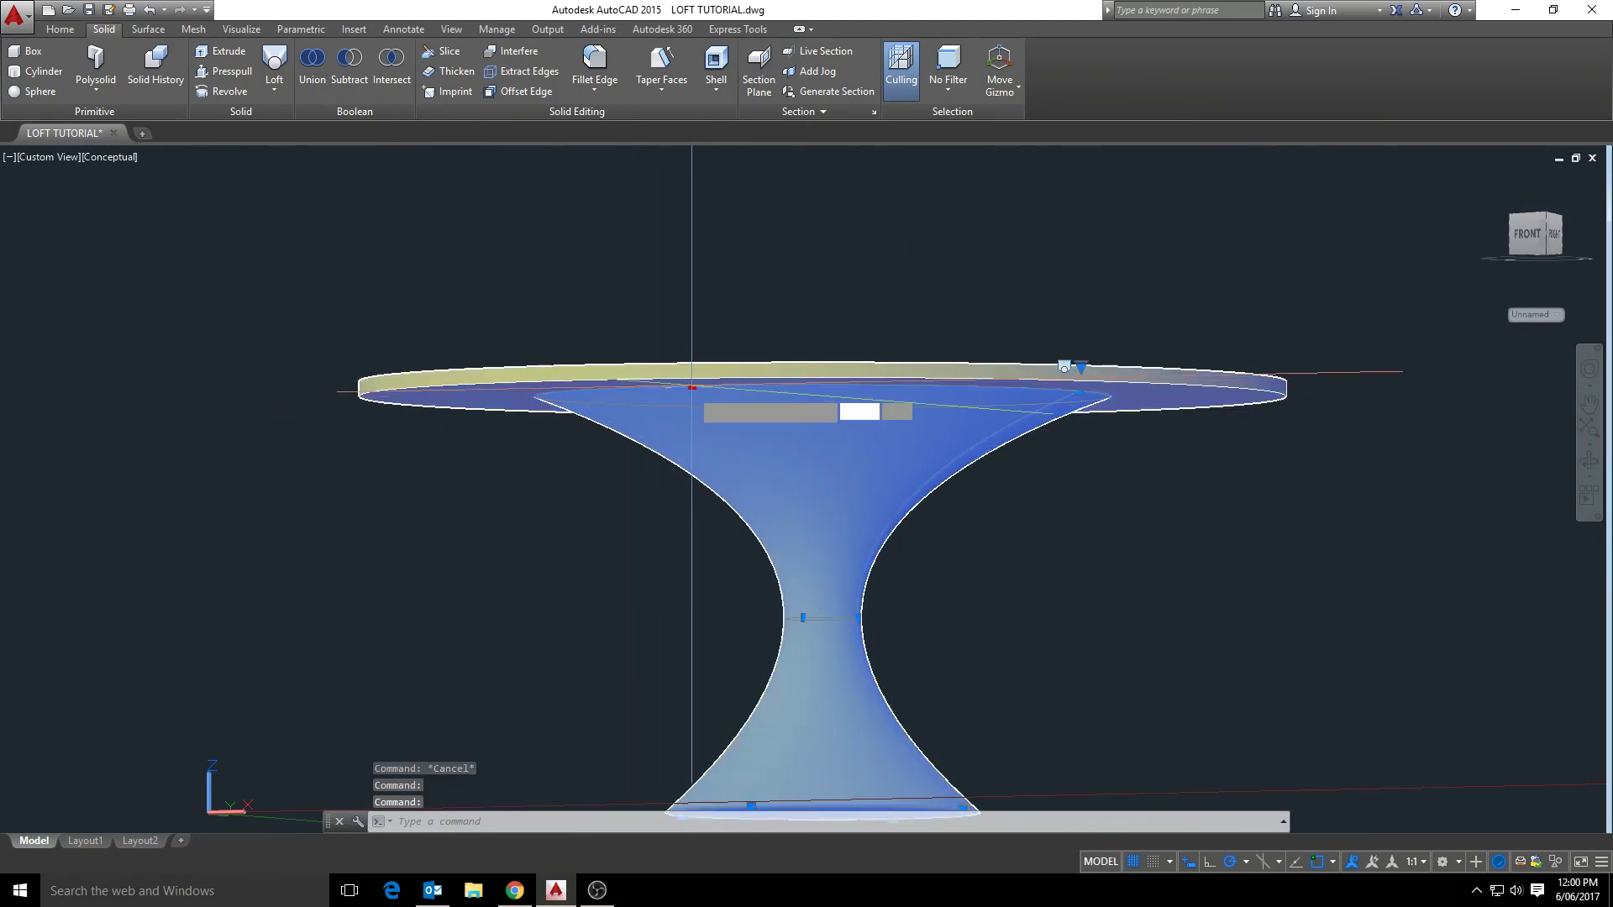
left_click(691, 387)
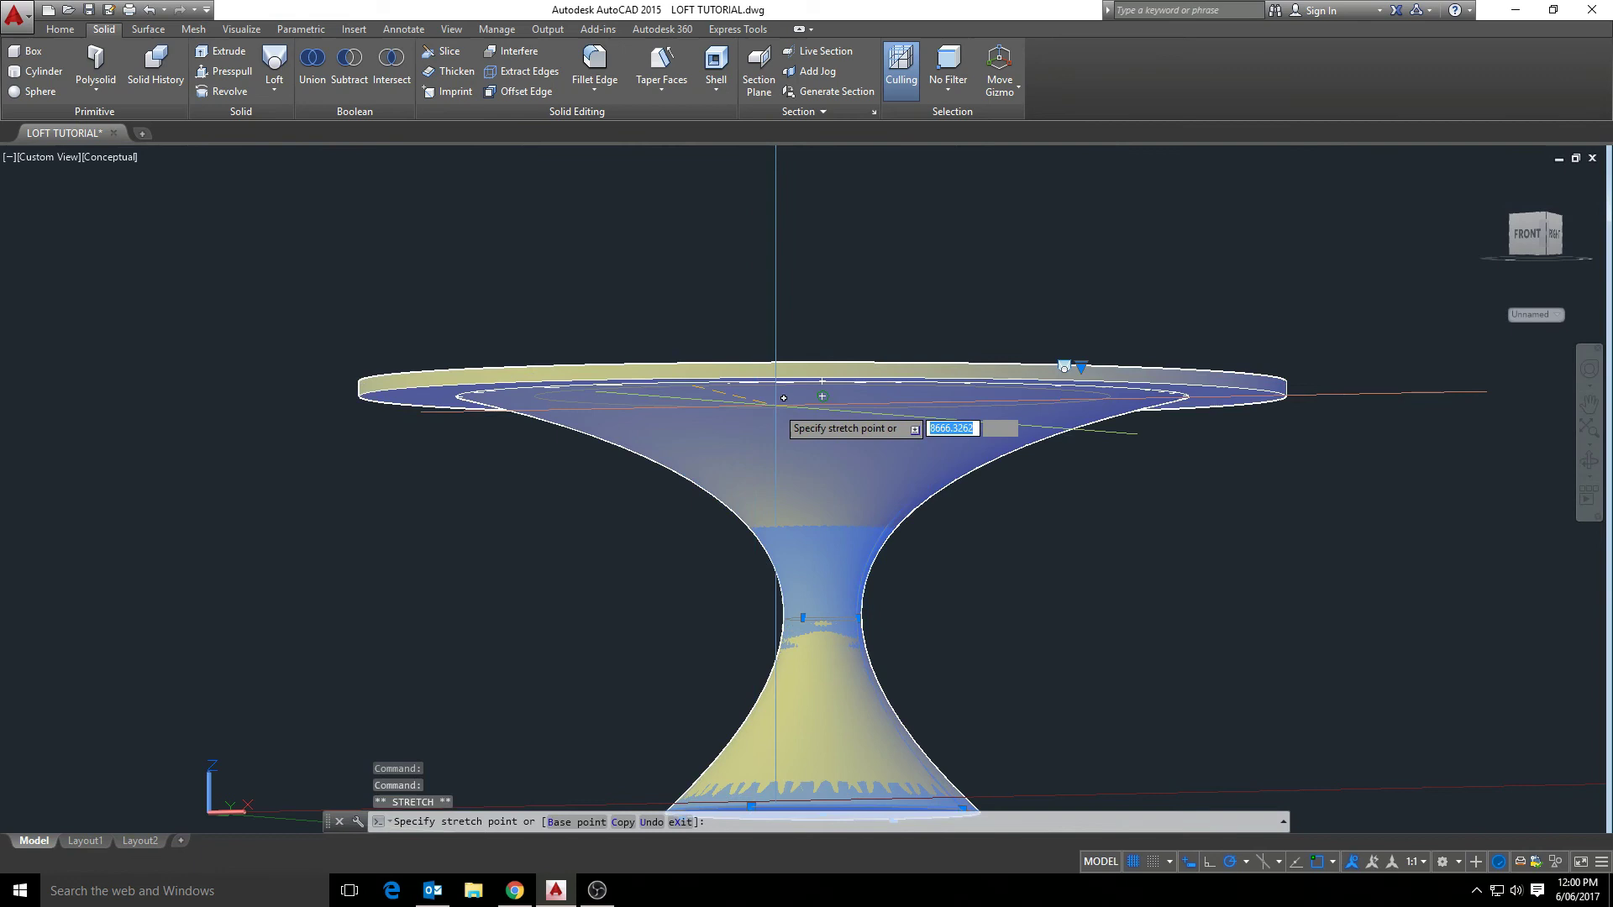
key("Escape")
key("Escape")
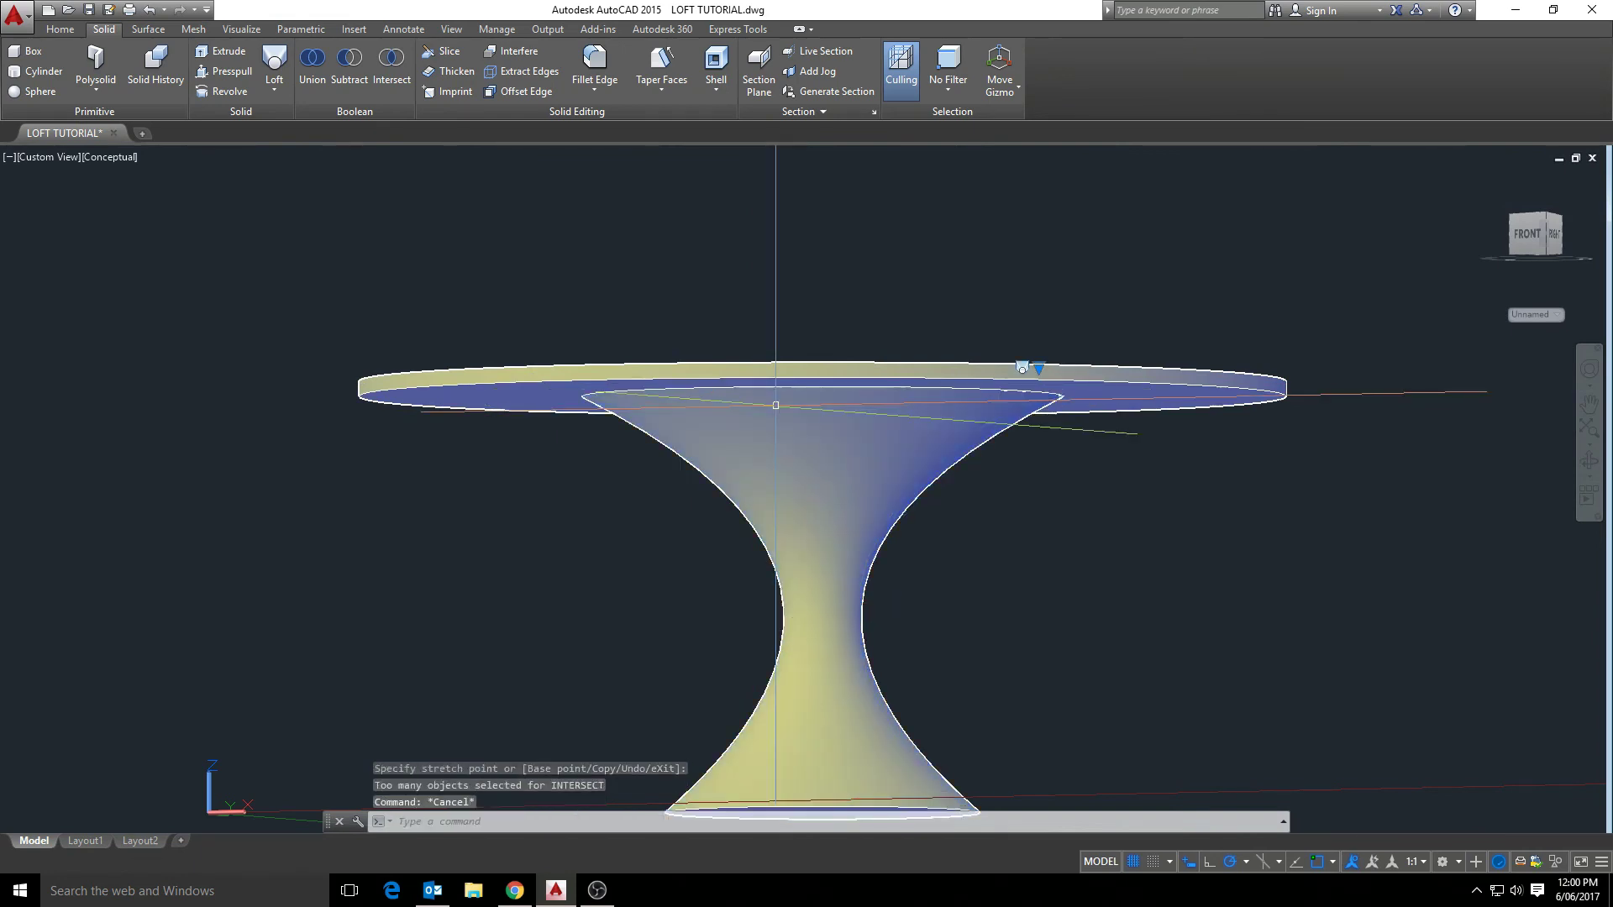
middle_click_drag(827, 496, 845, 486, "shift")
scroll(845, 486, "down", 5)
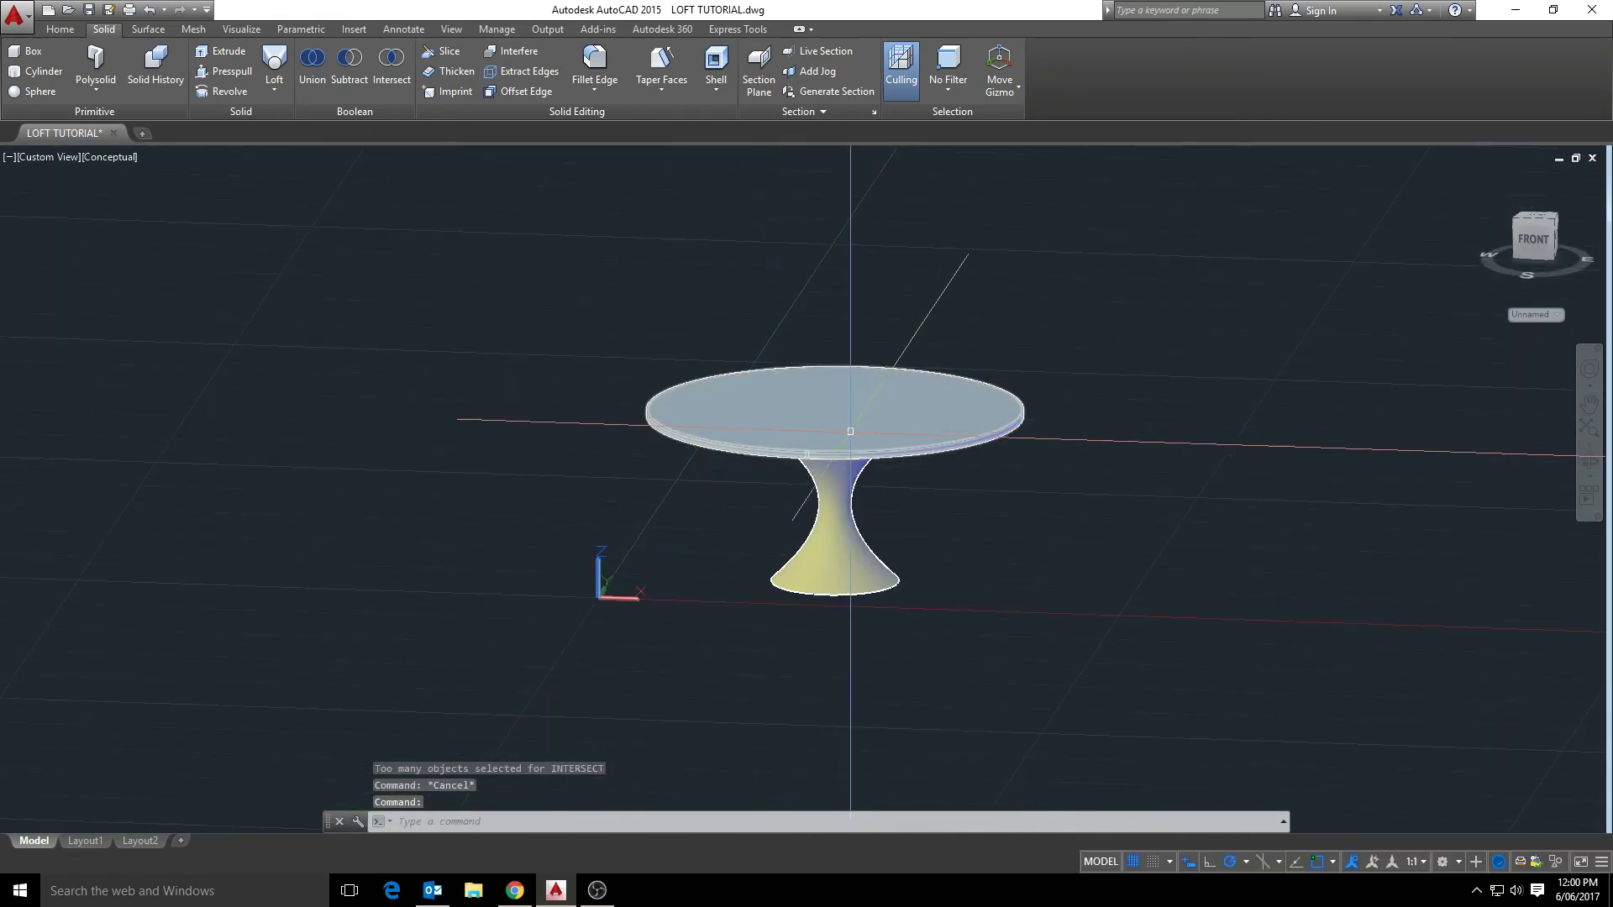
- Show the model in 2D Wireframe and select the profile spline and both ellipses
left_click(61, 30)
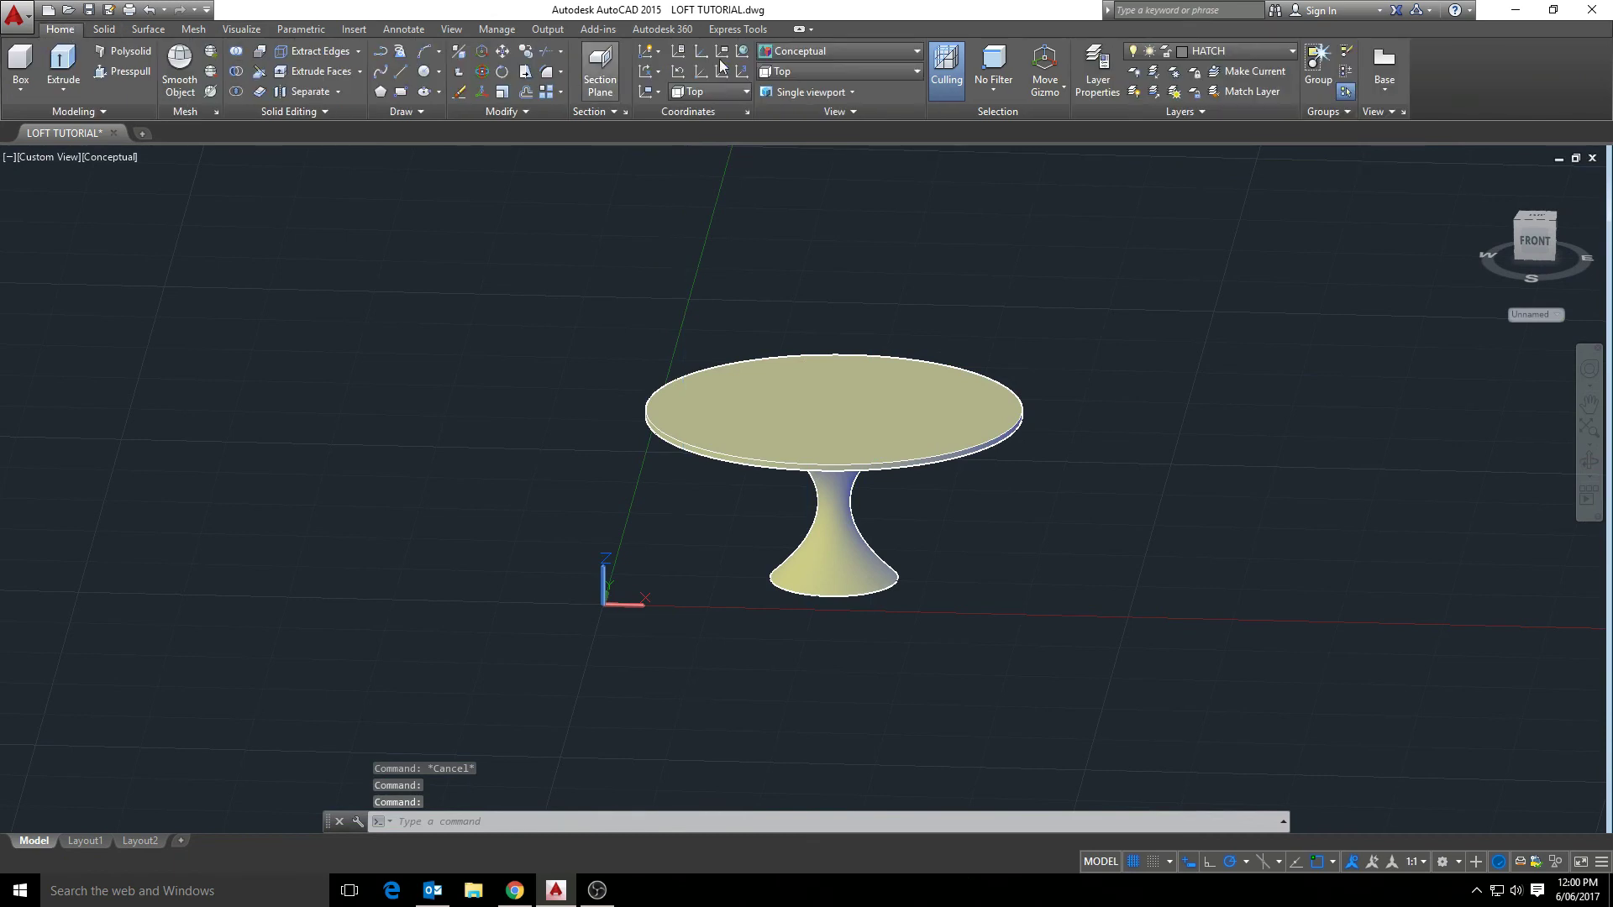
left_click(792, 52)
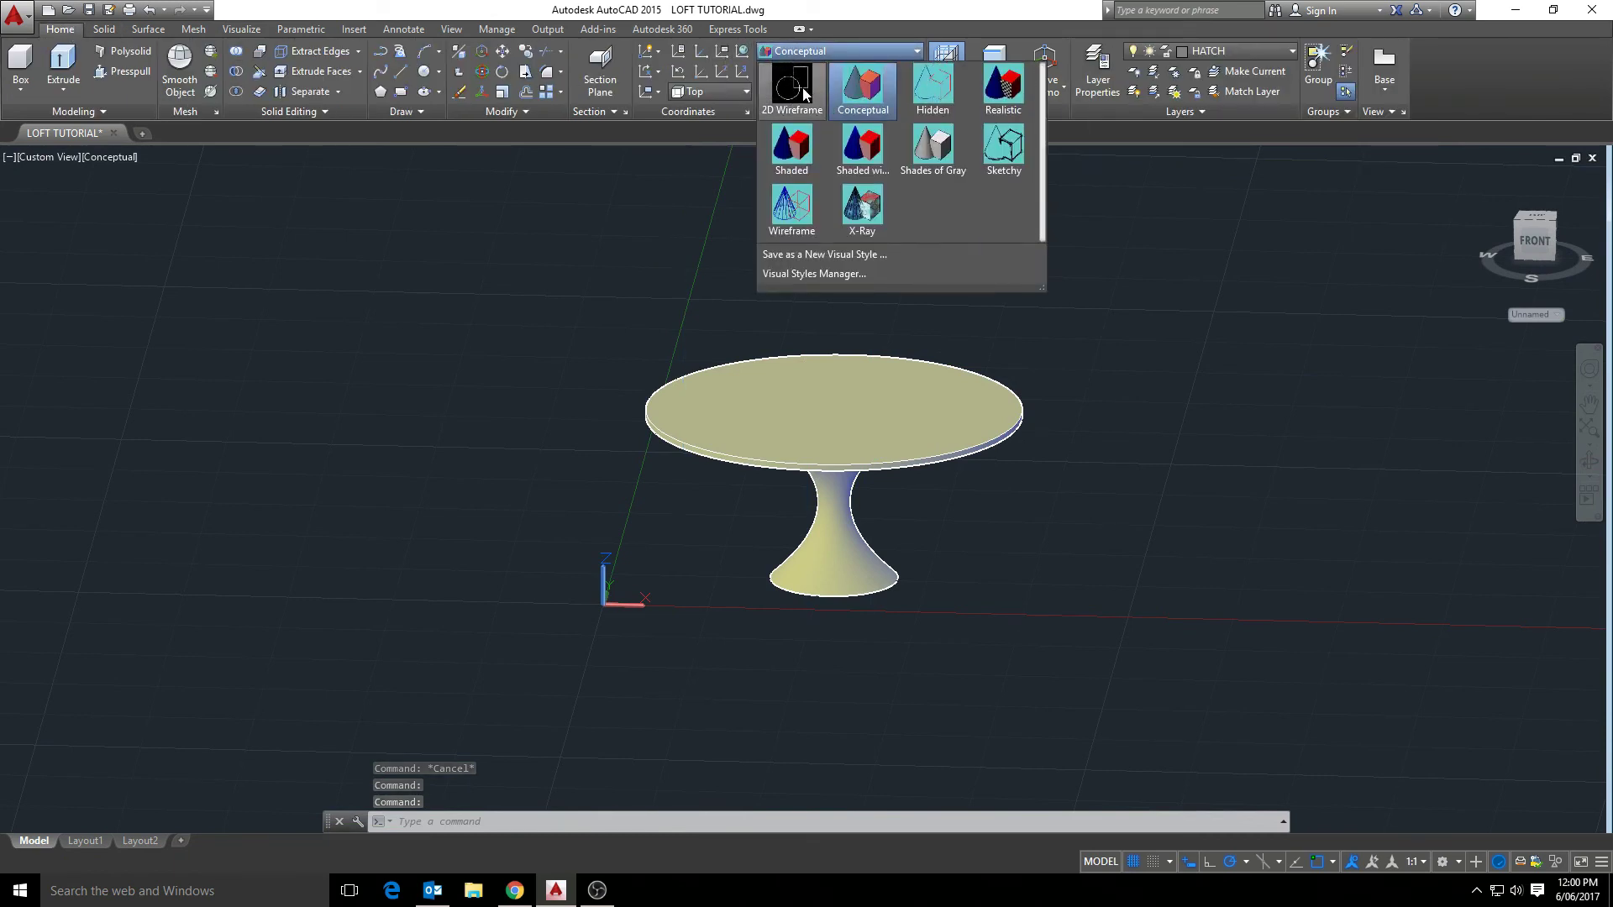
left_click(792, 84)
scroll(878, 358, "up", 6)
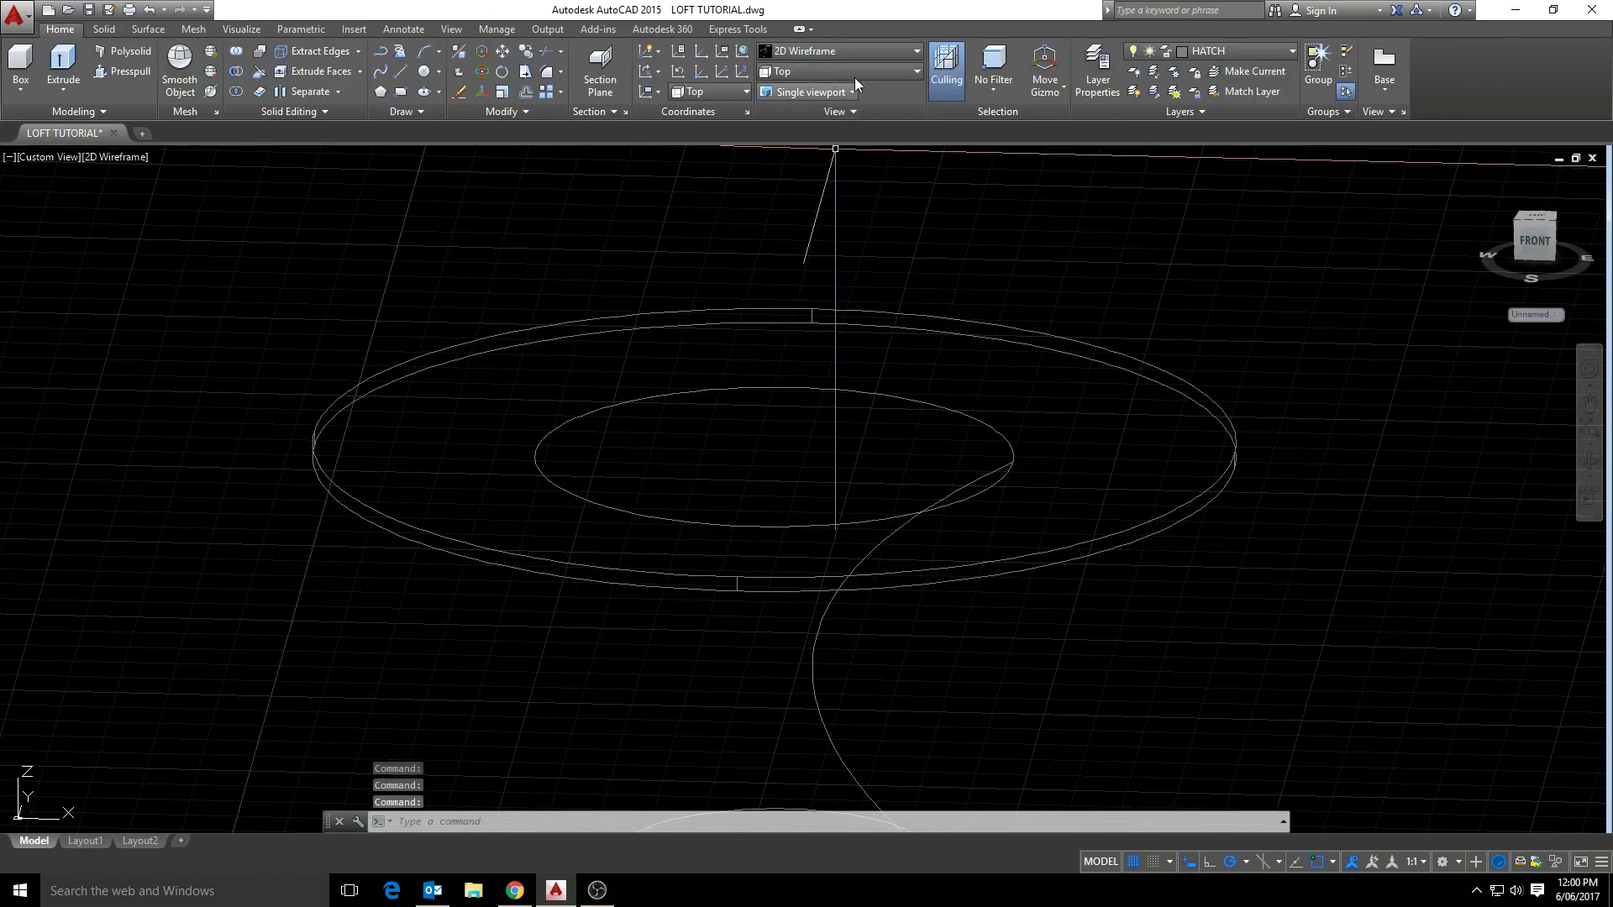
scroll(878, 358, "down", 3)
middle_click_drag(877, 358, 837, 236, "shift")
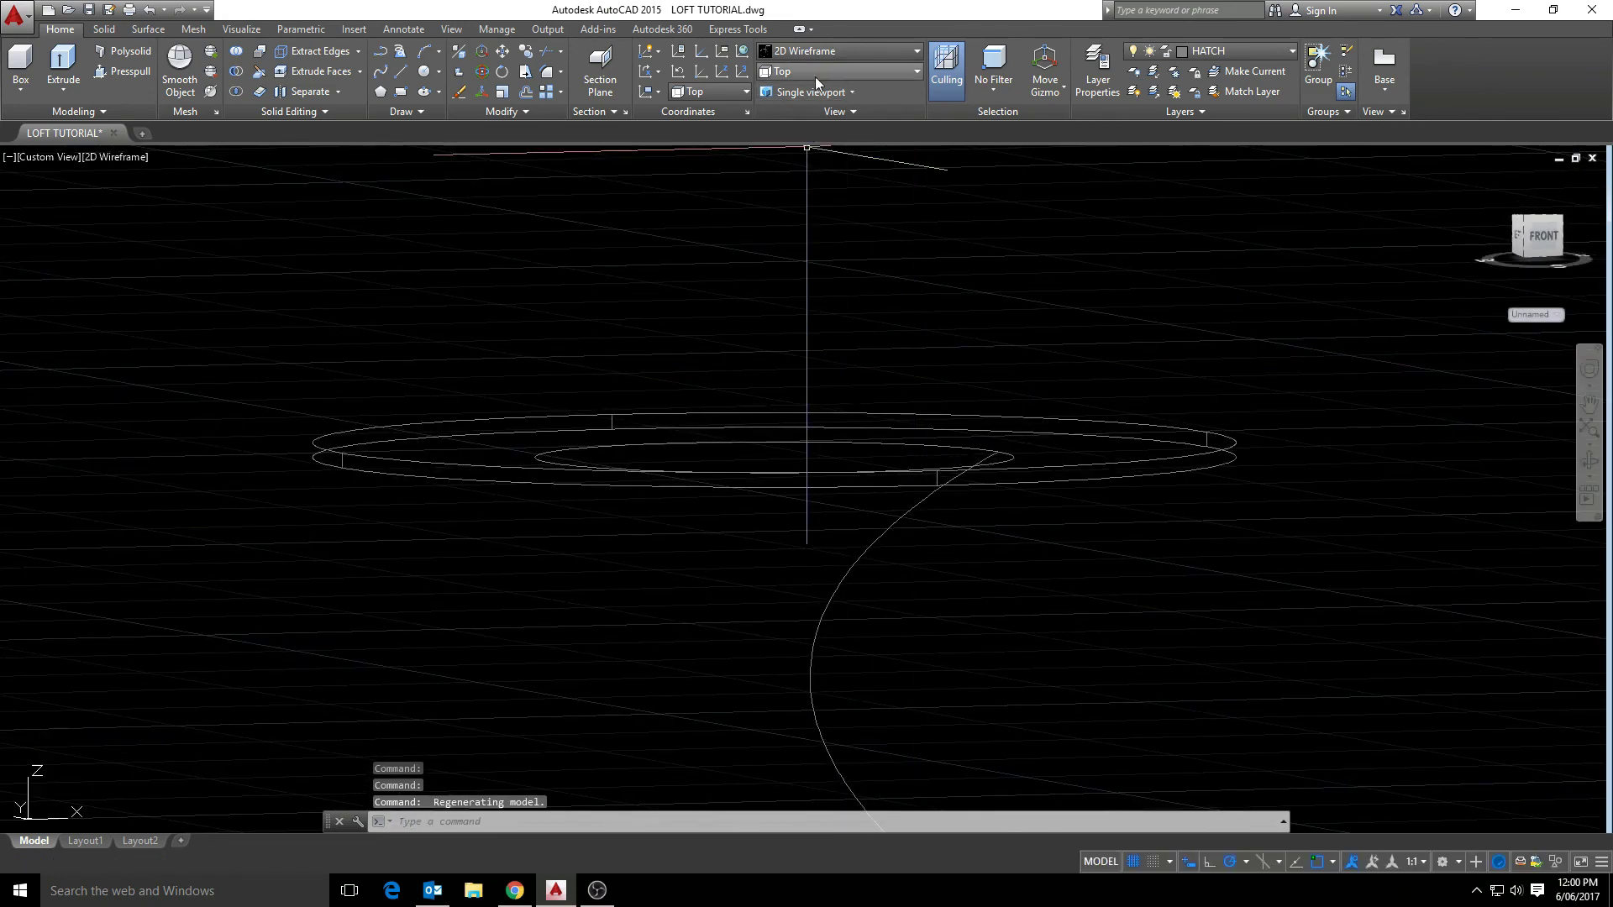
left_click(829, 457)
- Return to Conceptual shading and orbit to an elevated isometric view of the table
scroll(855, 479, "up", 2)
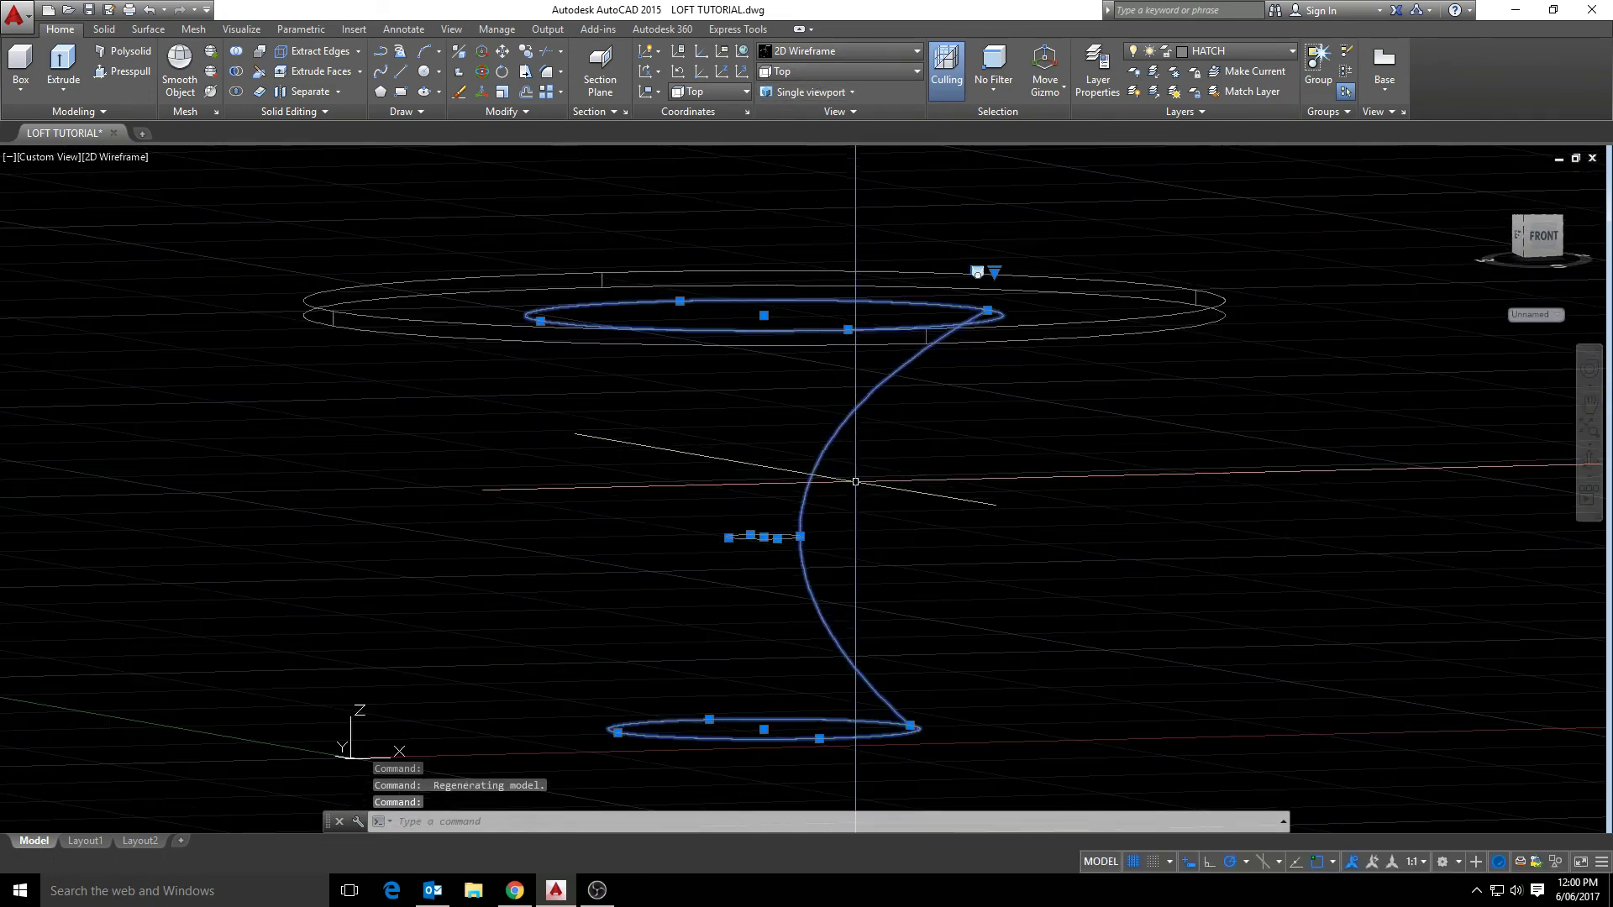
scroll(764, 536, "up", 3)
scroll(859, 537, "down", 4)
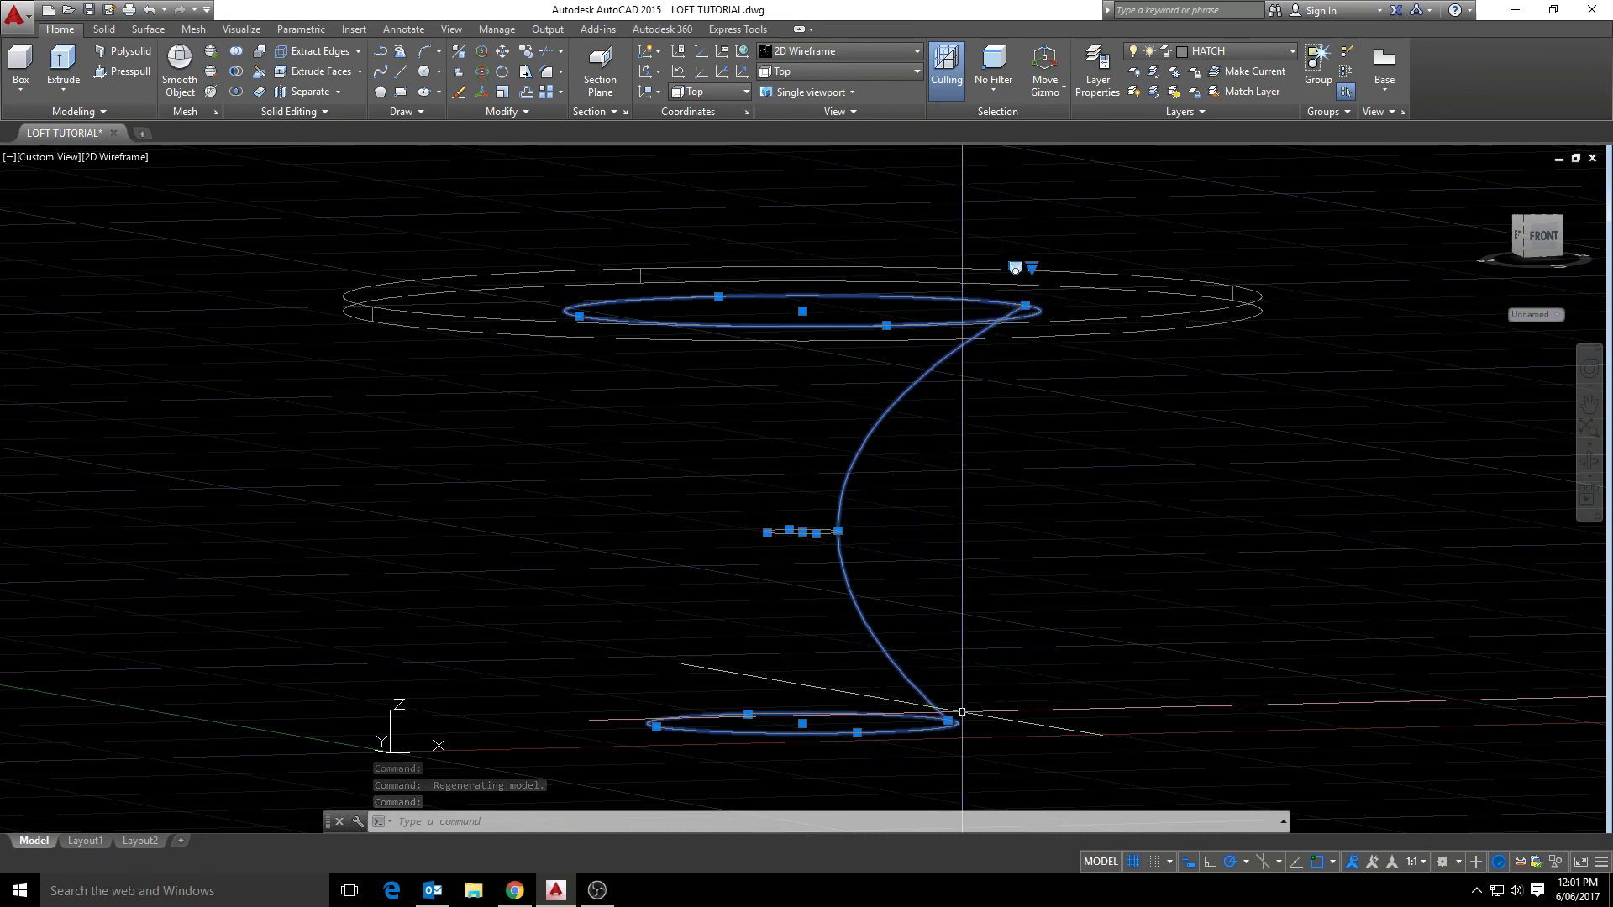
scroll(833, 537, "up", 4)
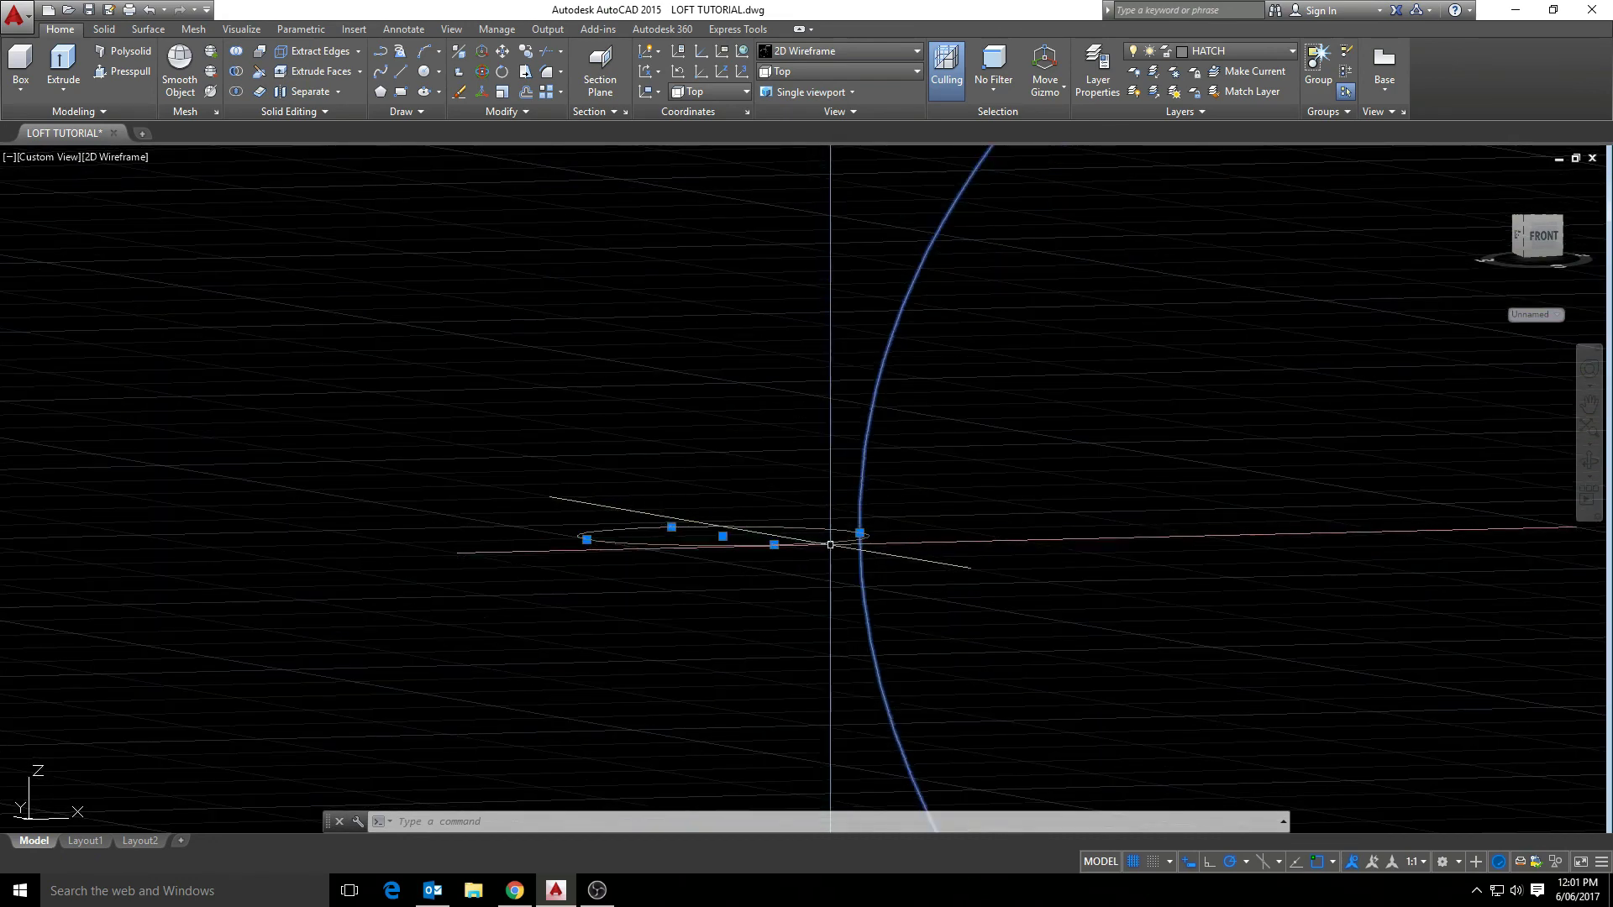
scroll(819, 579, "down", 4)
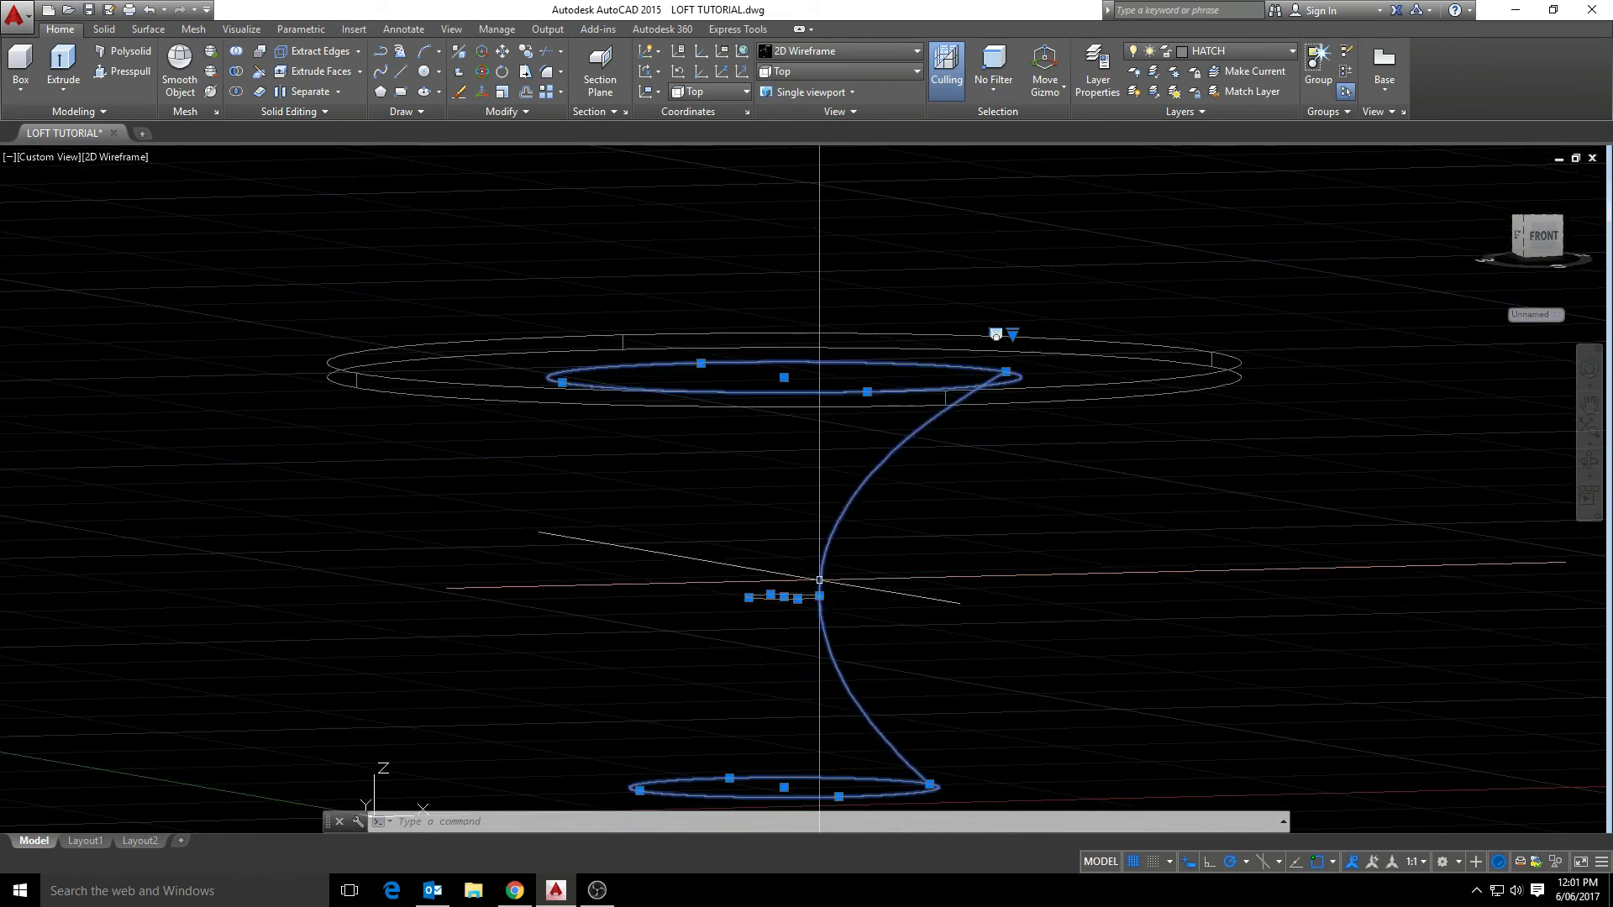
left_click(823, 64)
left_click(851, 99)
middle_click_drag(838, 512, 799, 421, "shift")
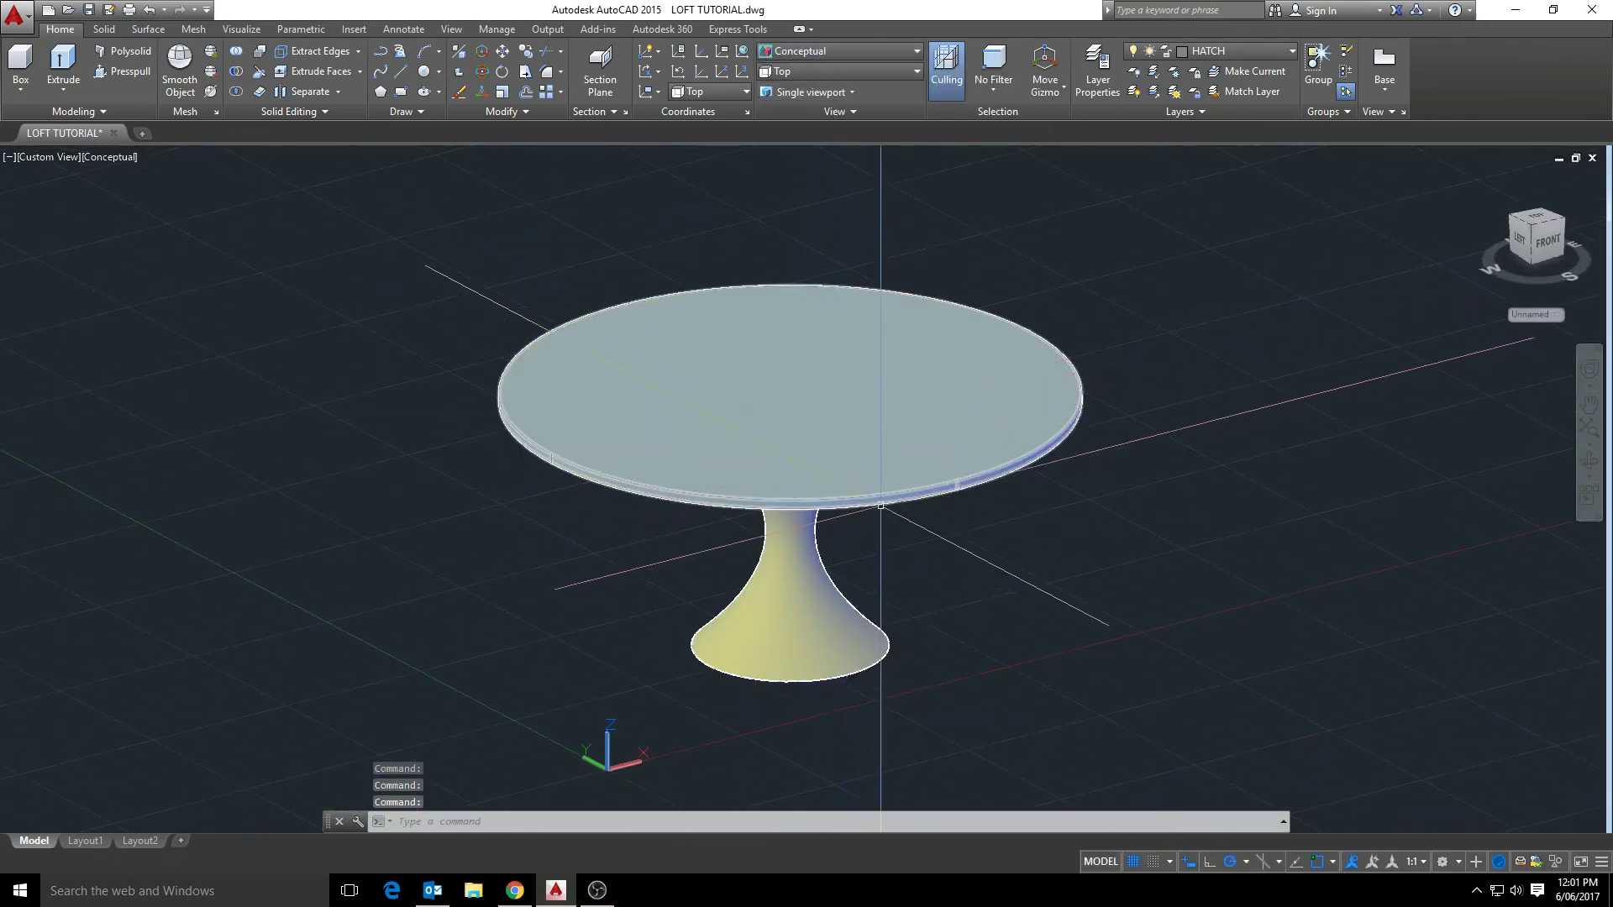
- Window-select the whole pedestal table and delete it
left_click(1056, 670)
left_click(757, 304)
key("Delete")
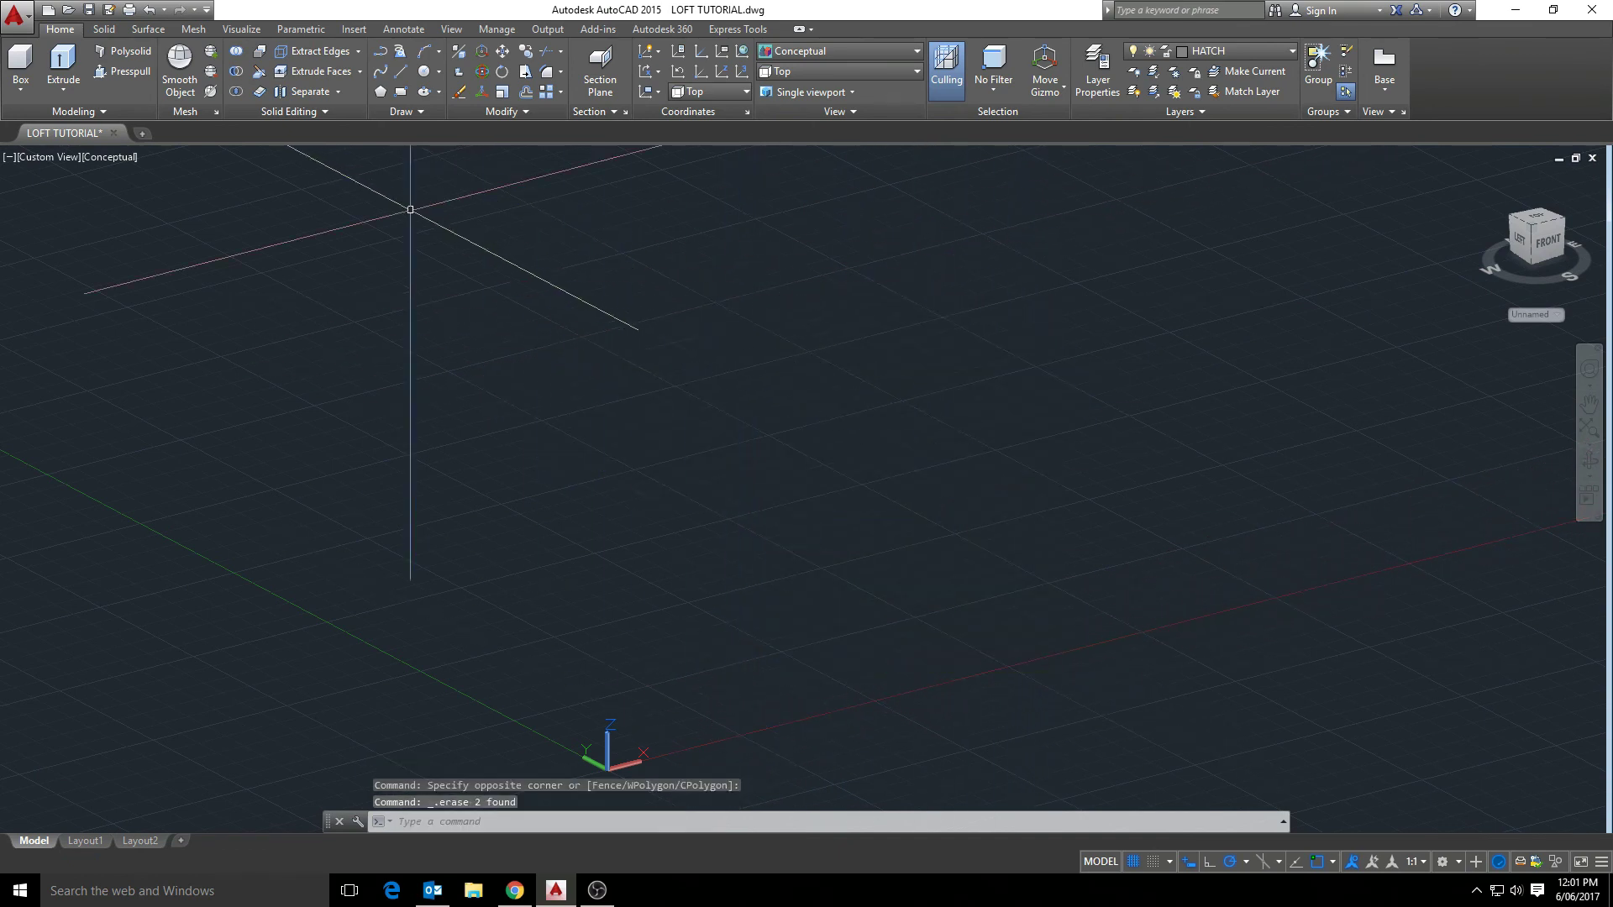
- Draw a wavy spline through six fit points, then recentre the view and select it
type("pl")
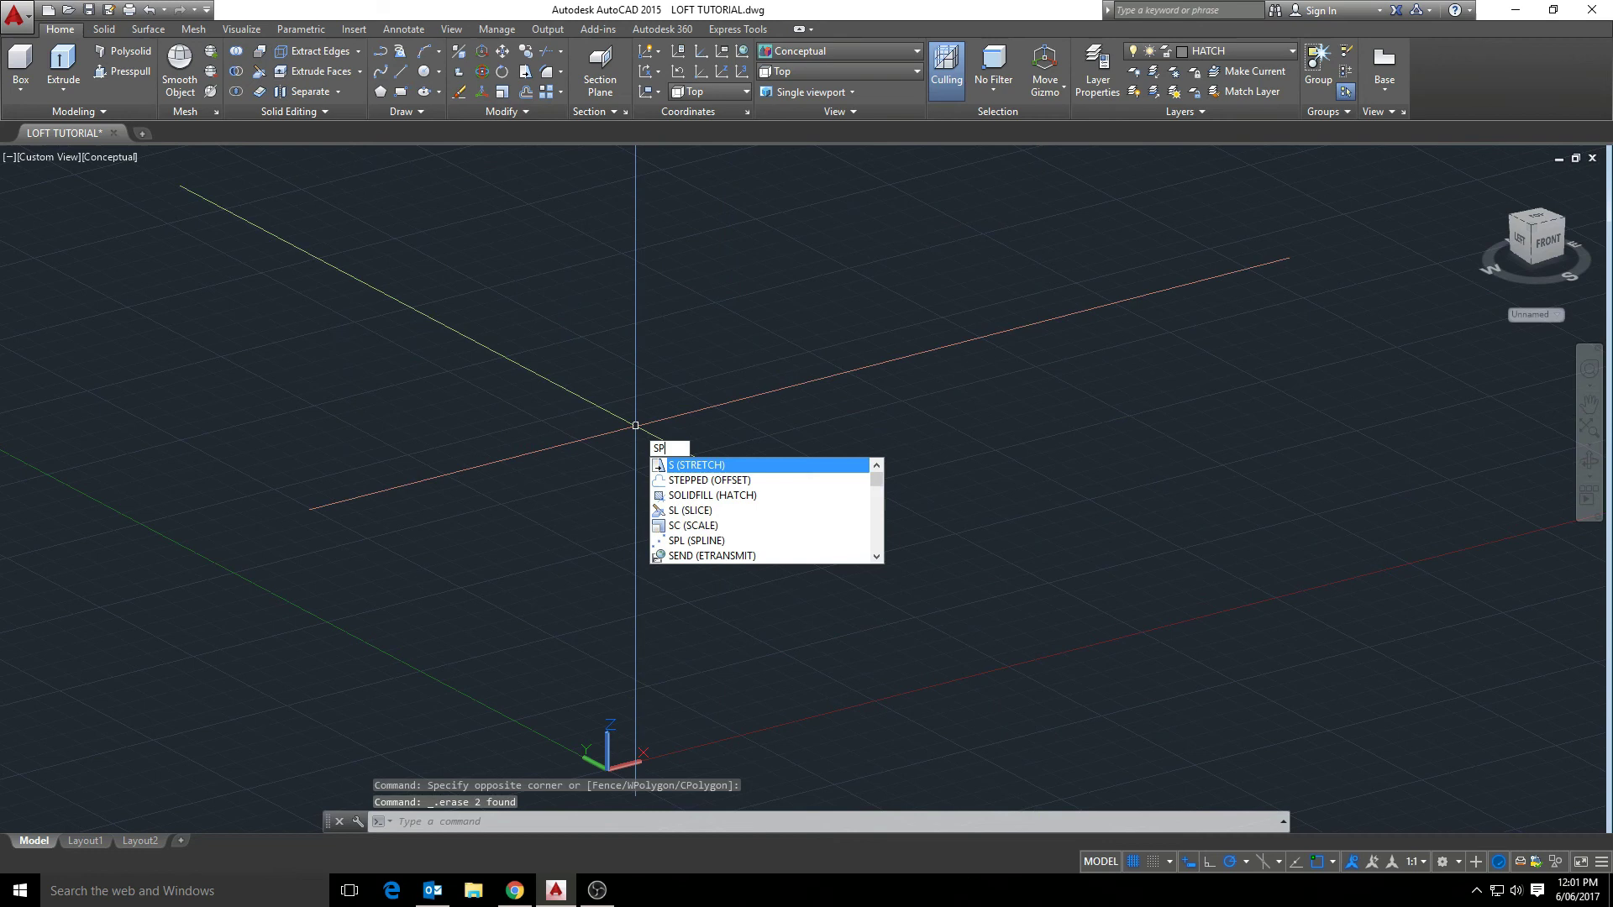
key("Return")
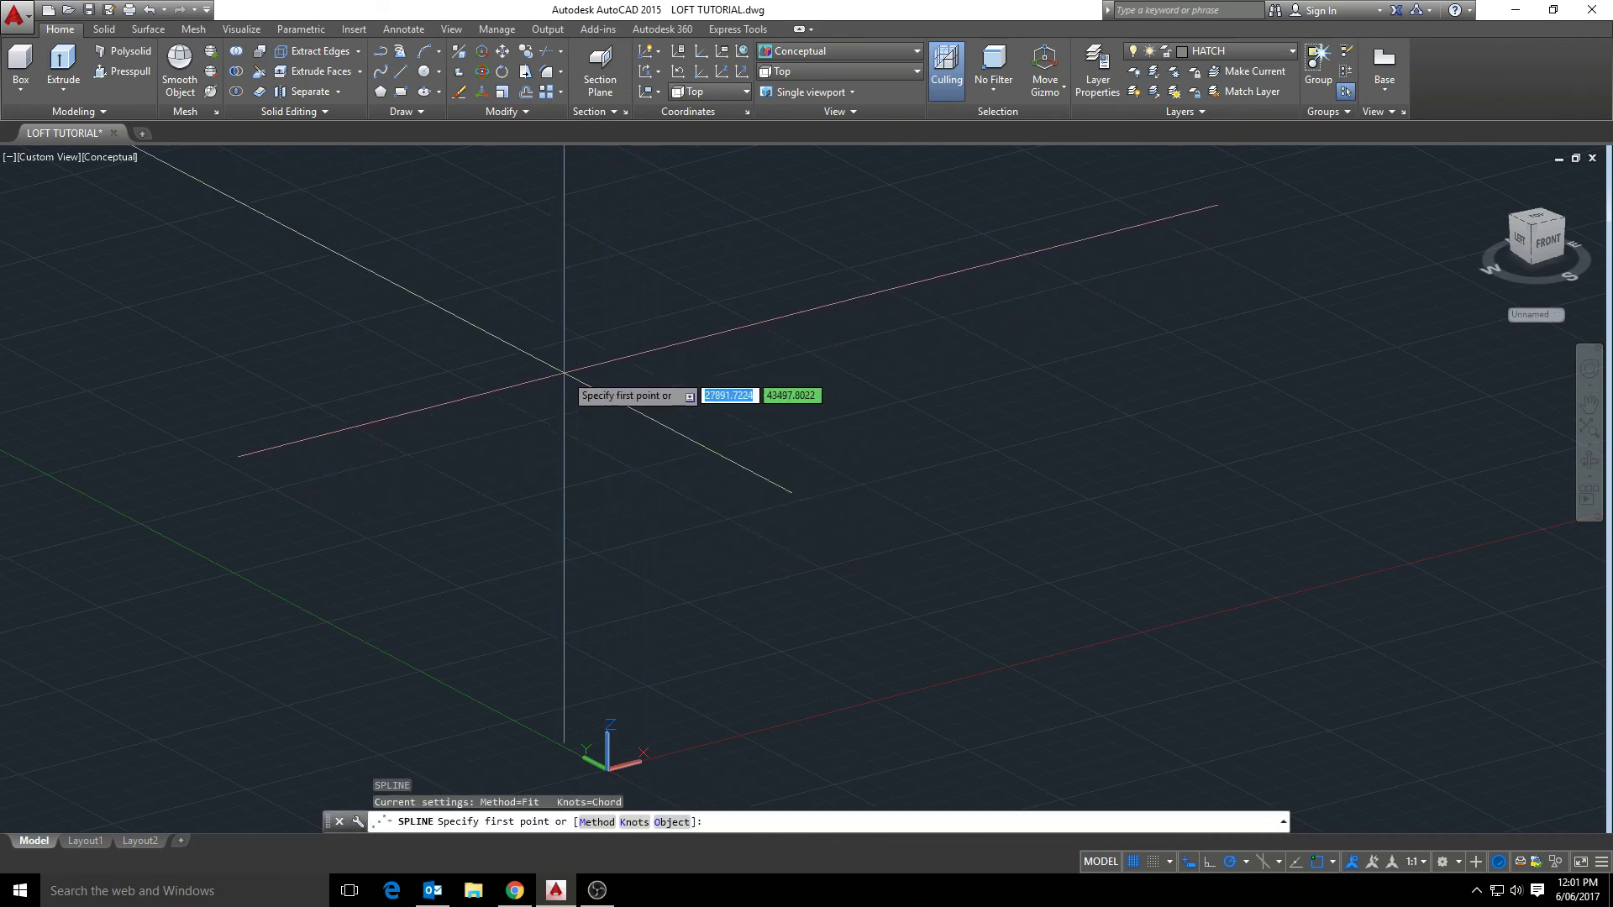
left_click(563, 372)
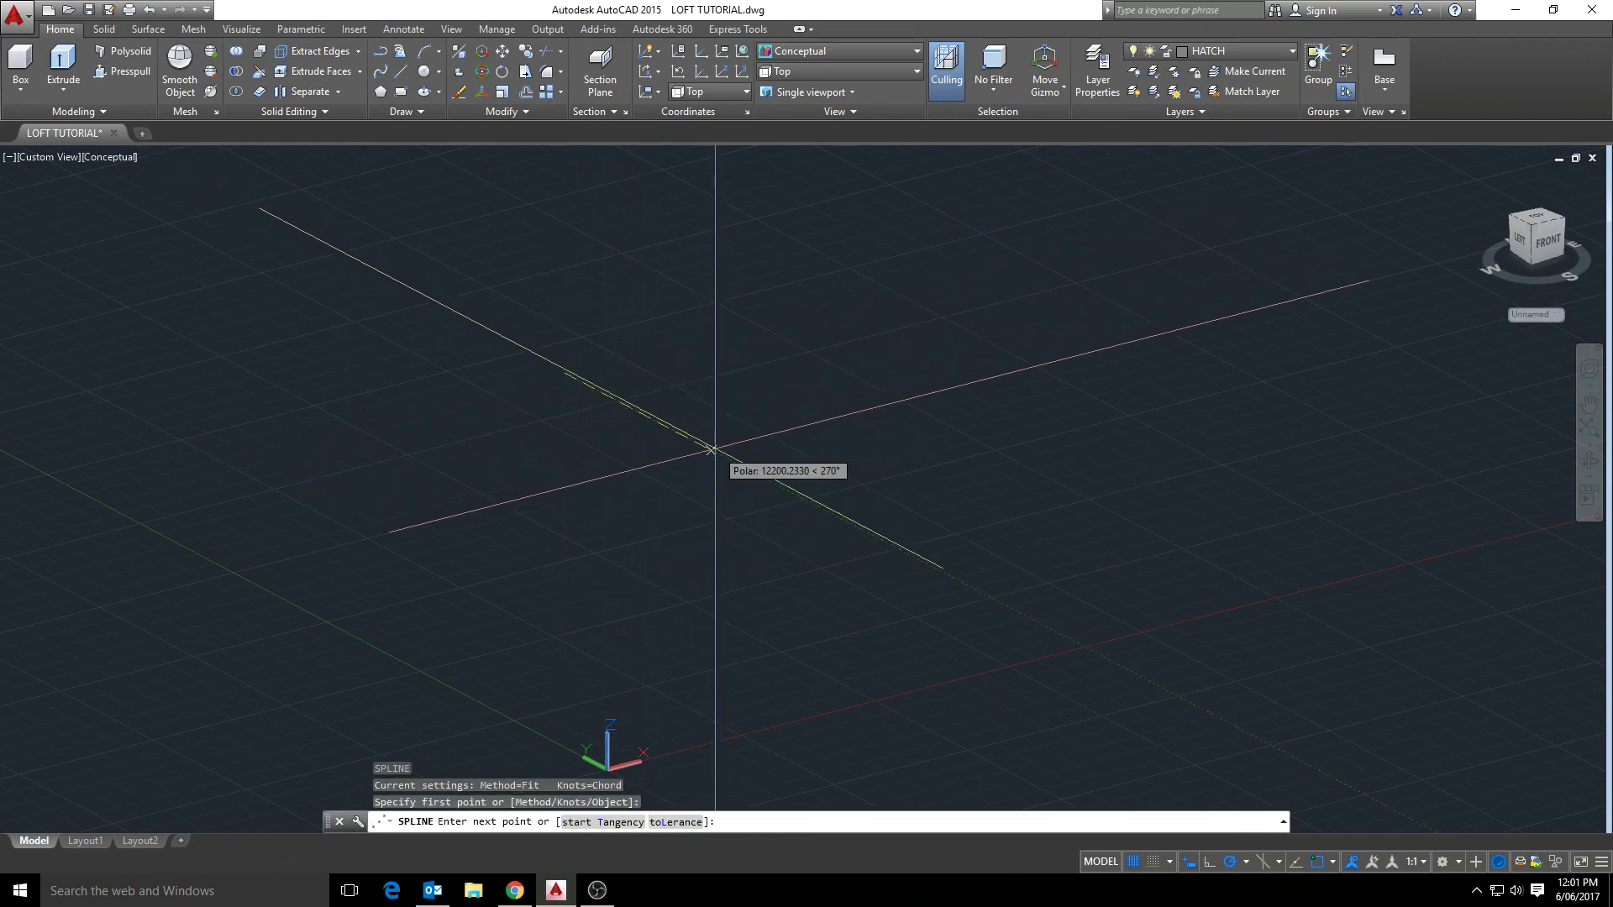
left_click(761, 496)
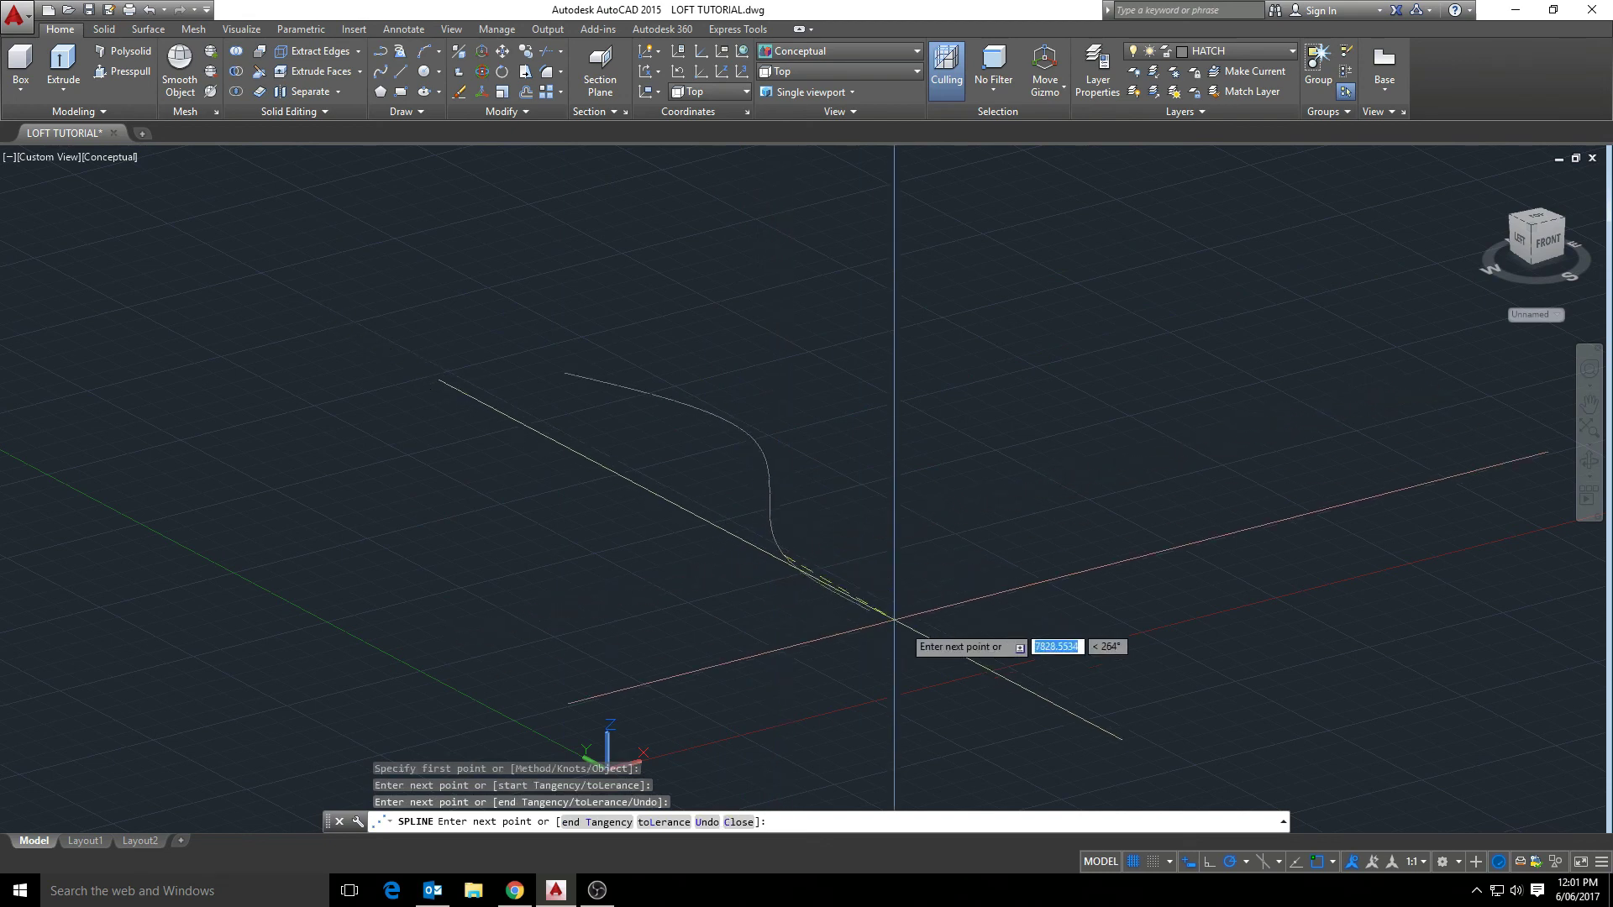
left_click(995, 621)
left_click(1127, 692)
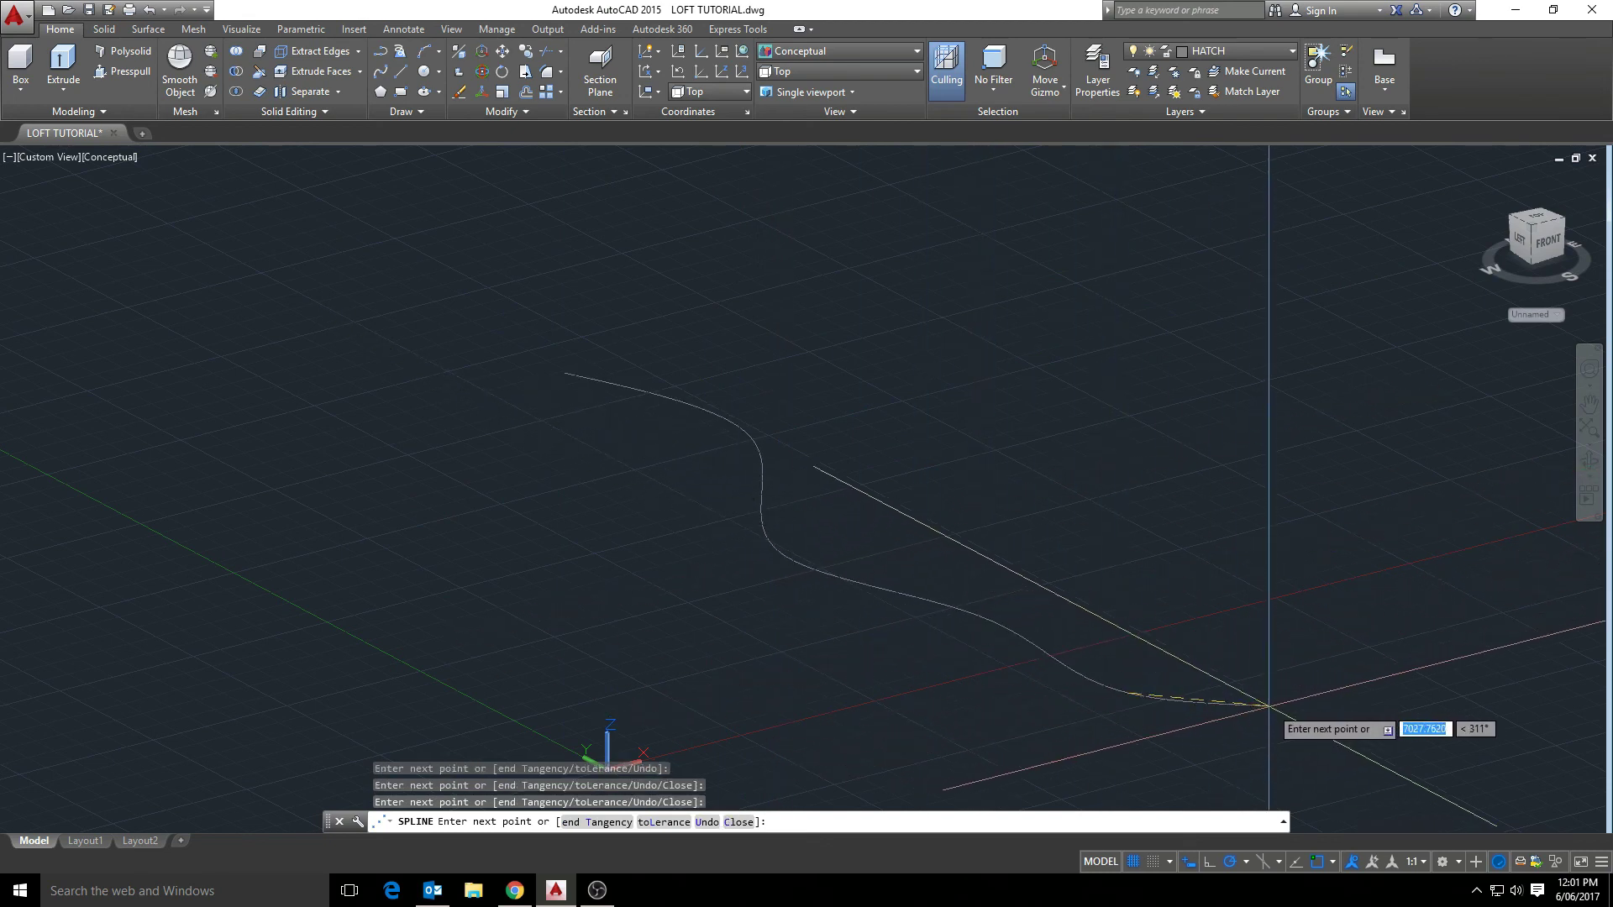
left_click(1280, 703)
left_click(1316, 769)
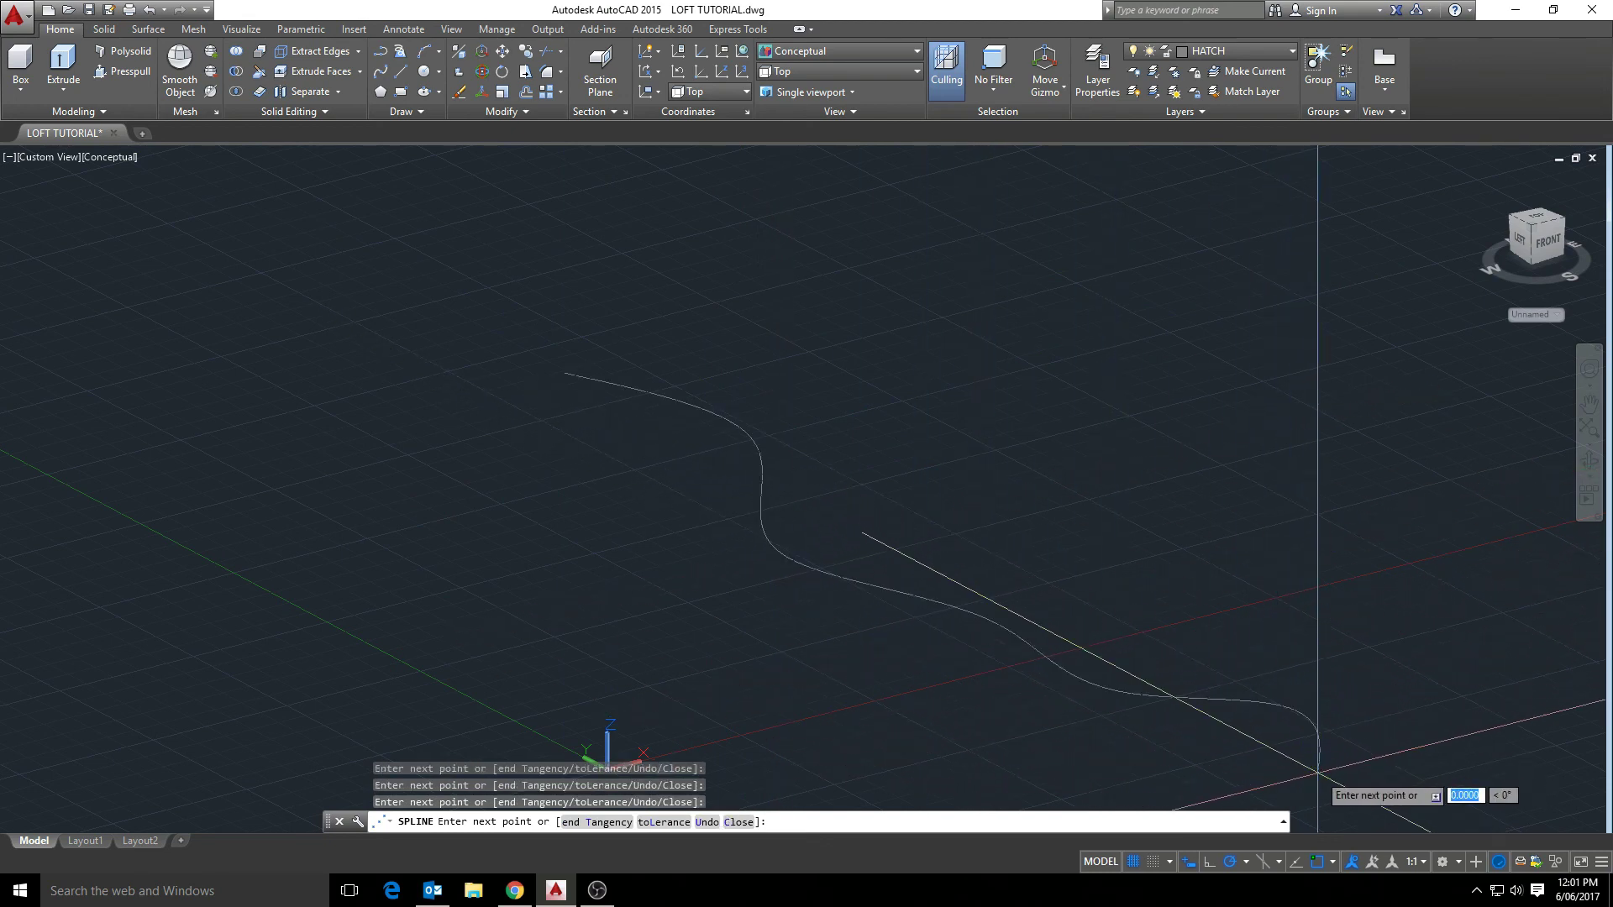
key("Return")
mouse_move(1062, 522)
middle_mouse_down()
mouse_move(706, 479)
mouse_move(688, 494)
middle_mouse_up()
left_click(576, 527)
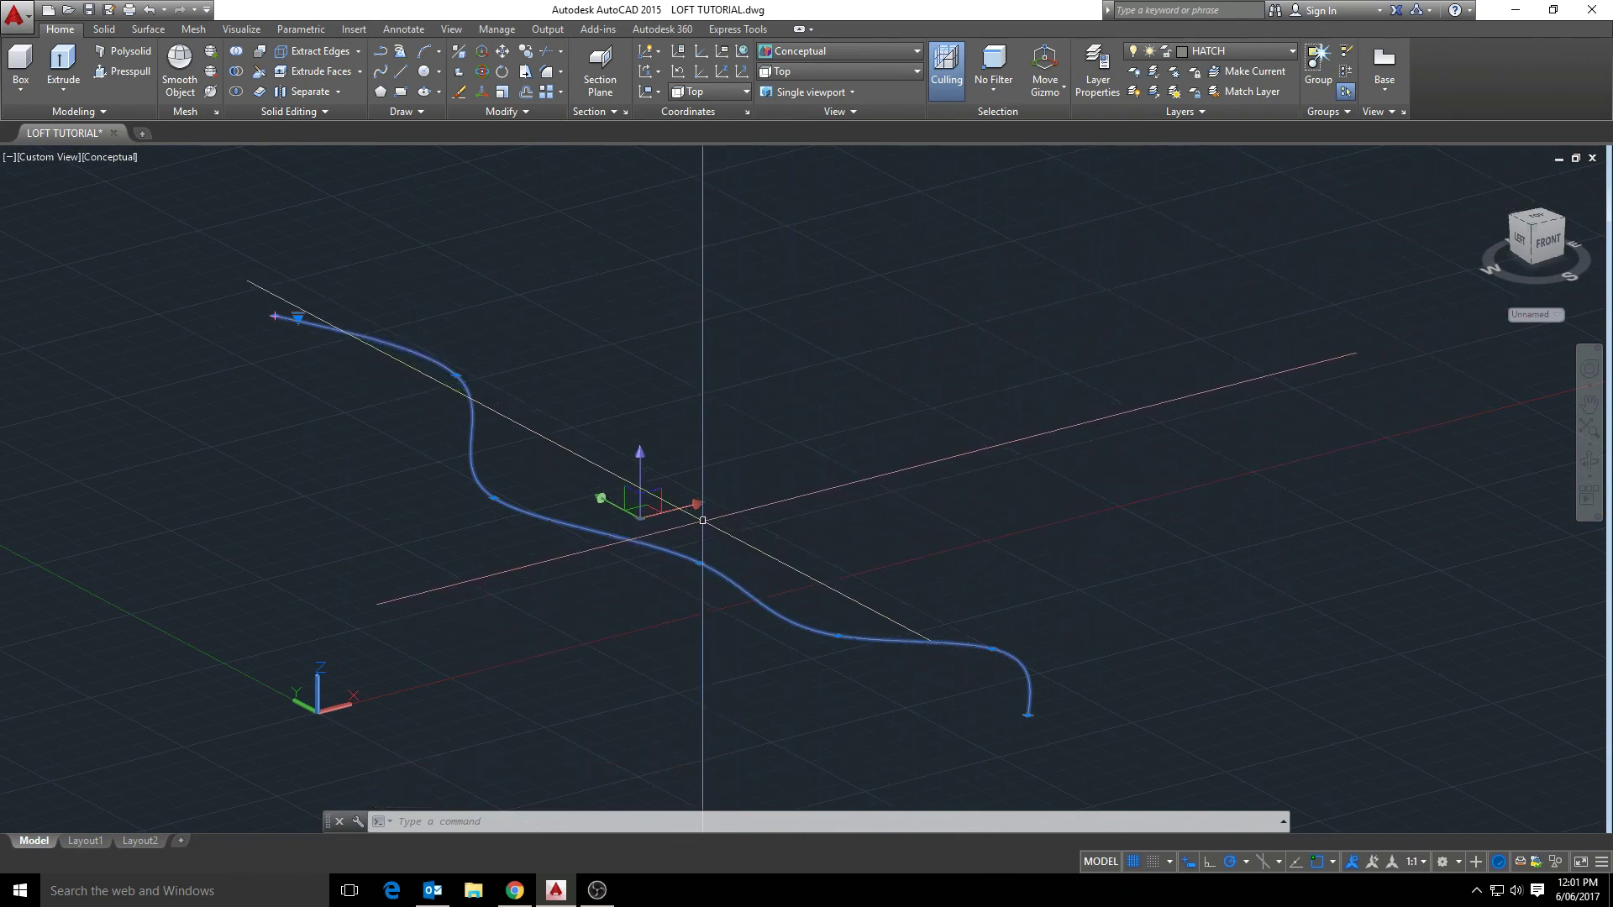
- Copy the wavy spline from its endpoint to a spot 5000 units away
key("Return")
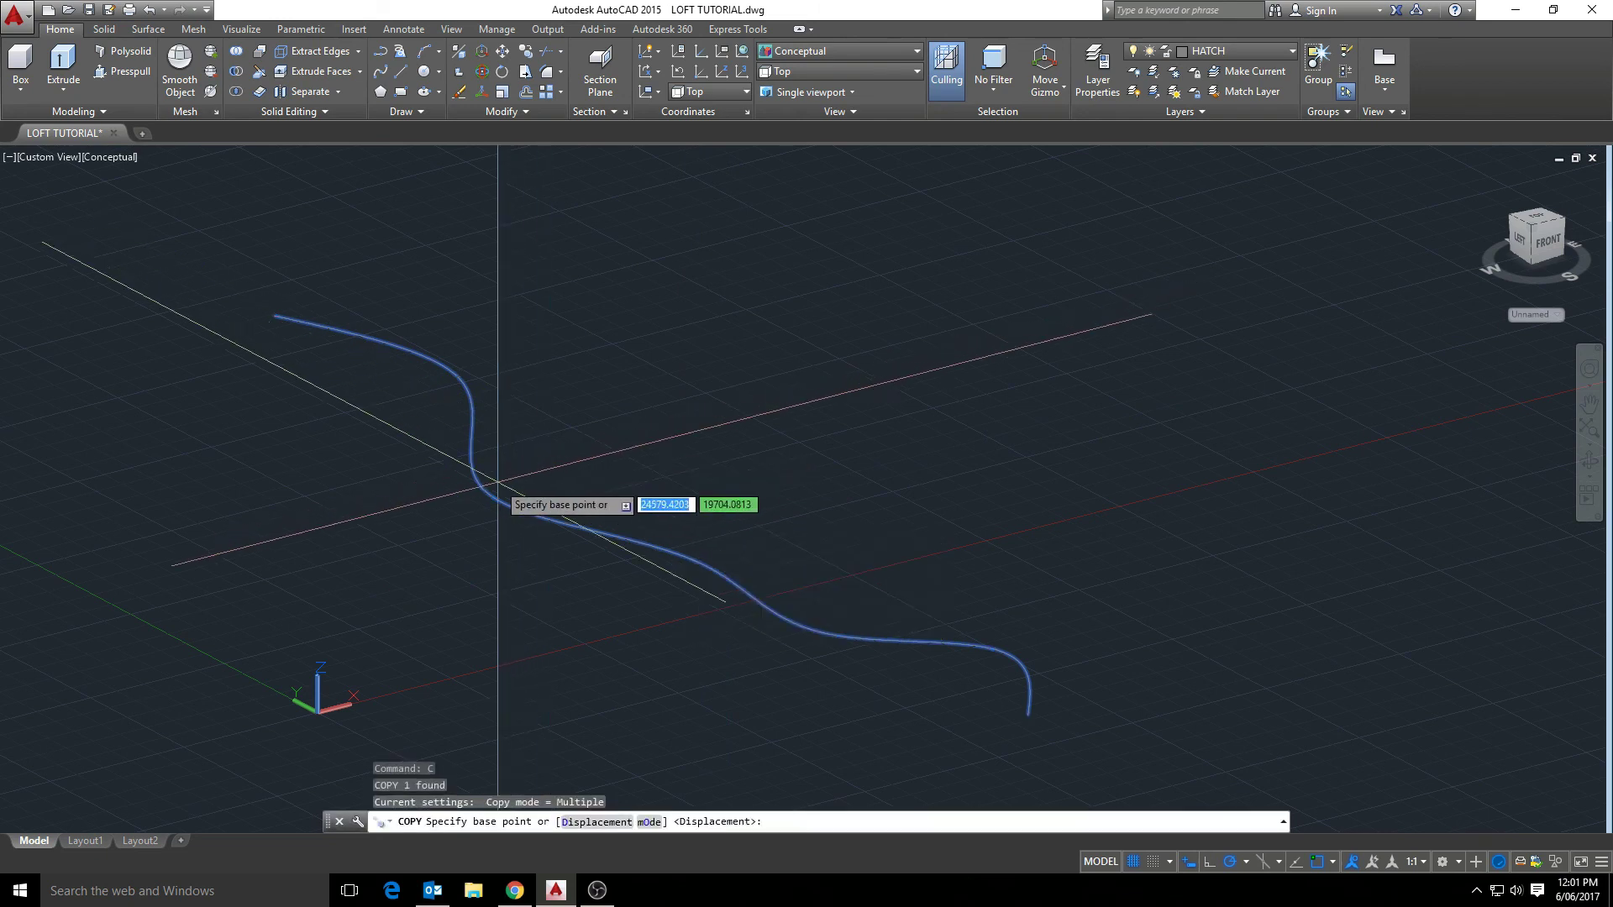
left_click(443, 364)
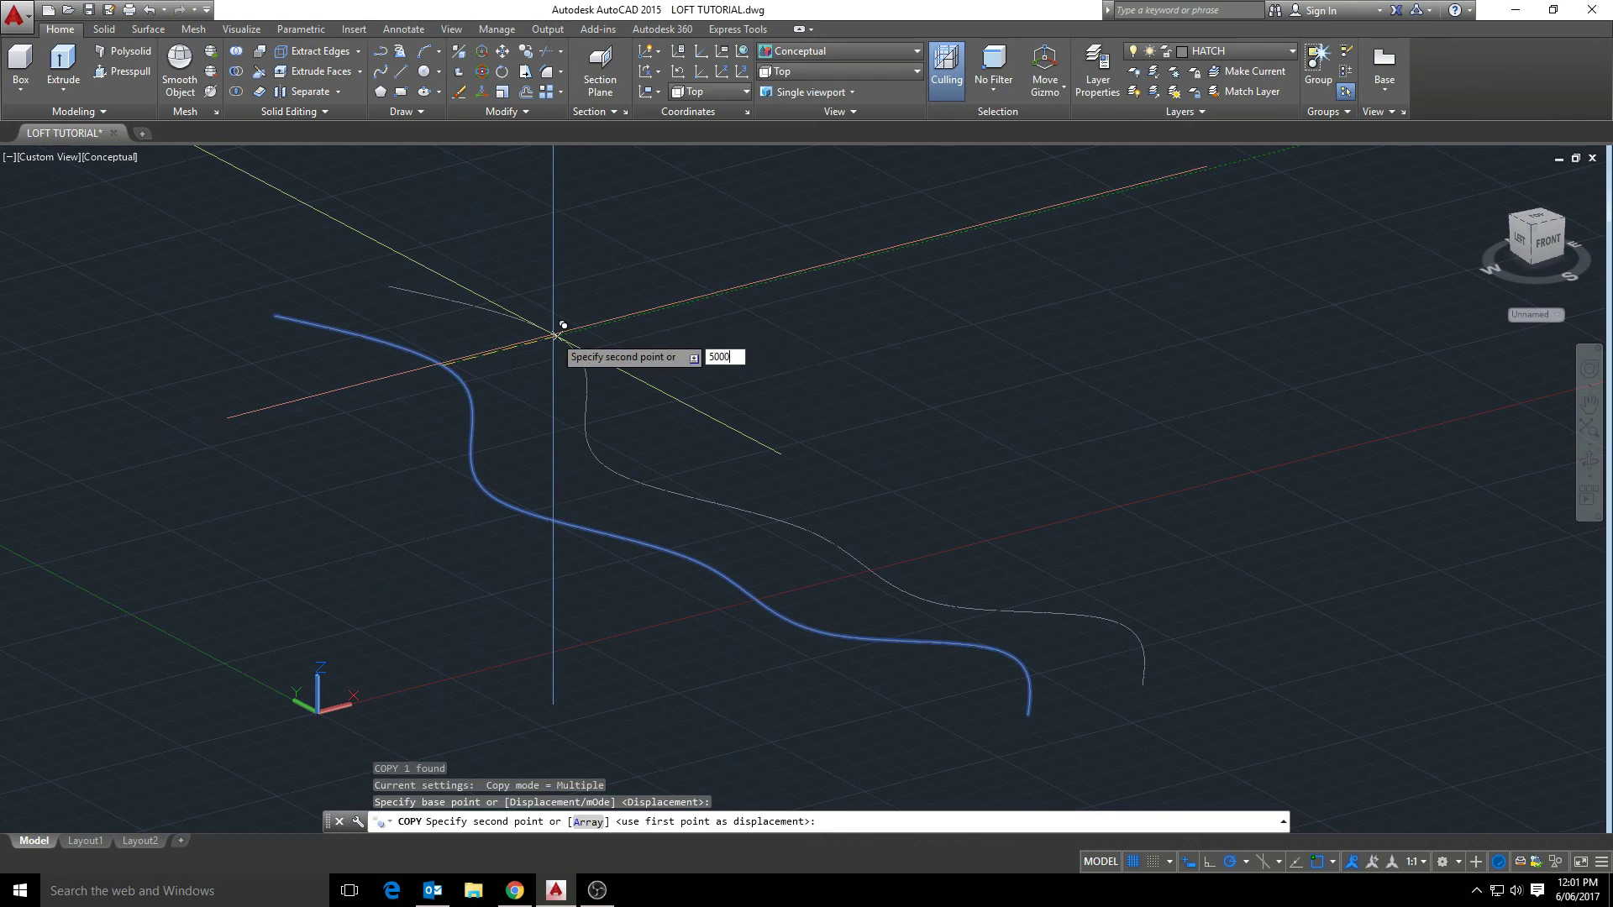
key("Return")
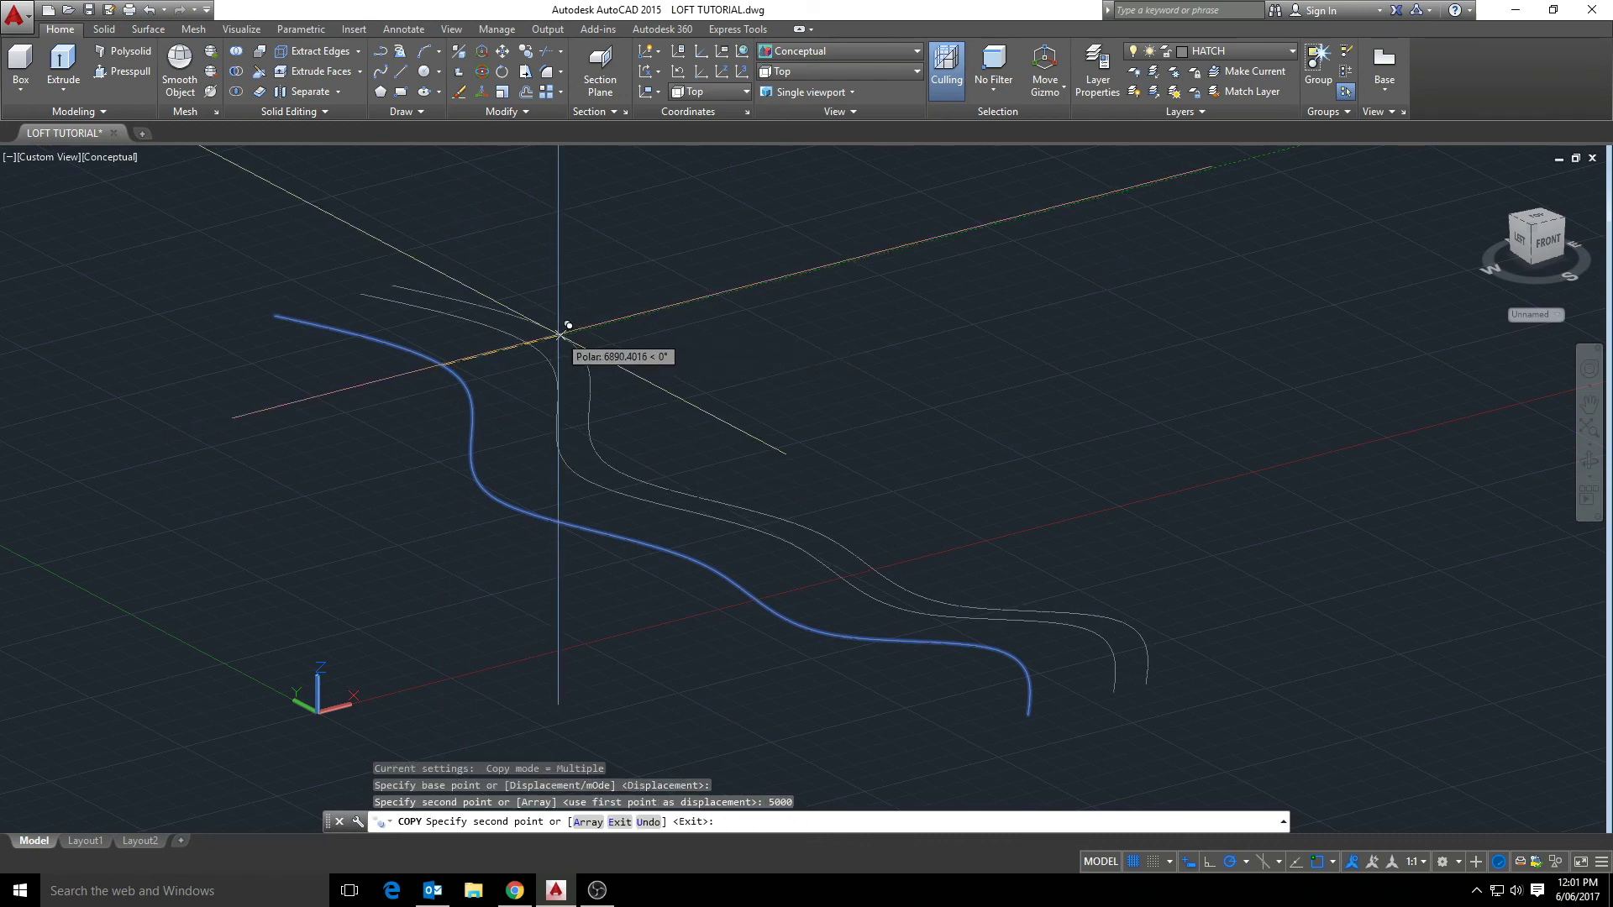
key("Escape")
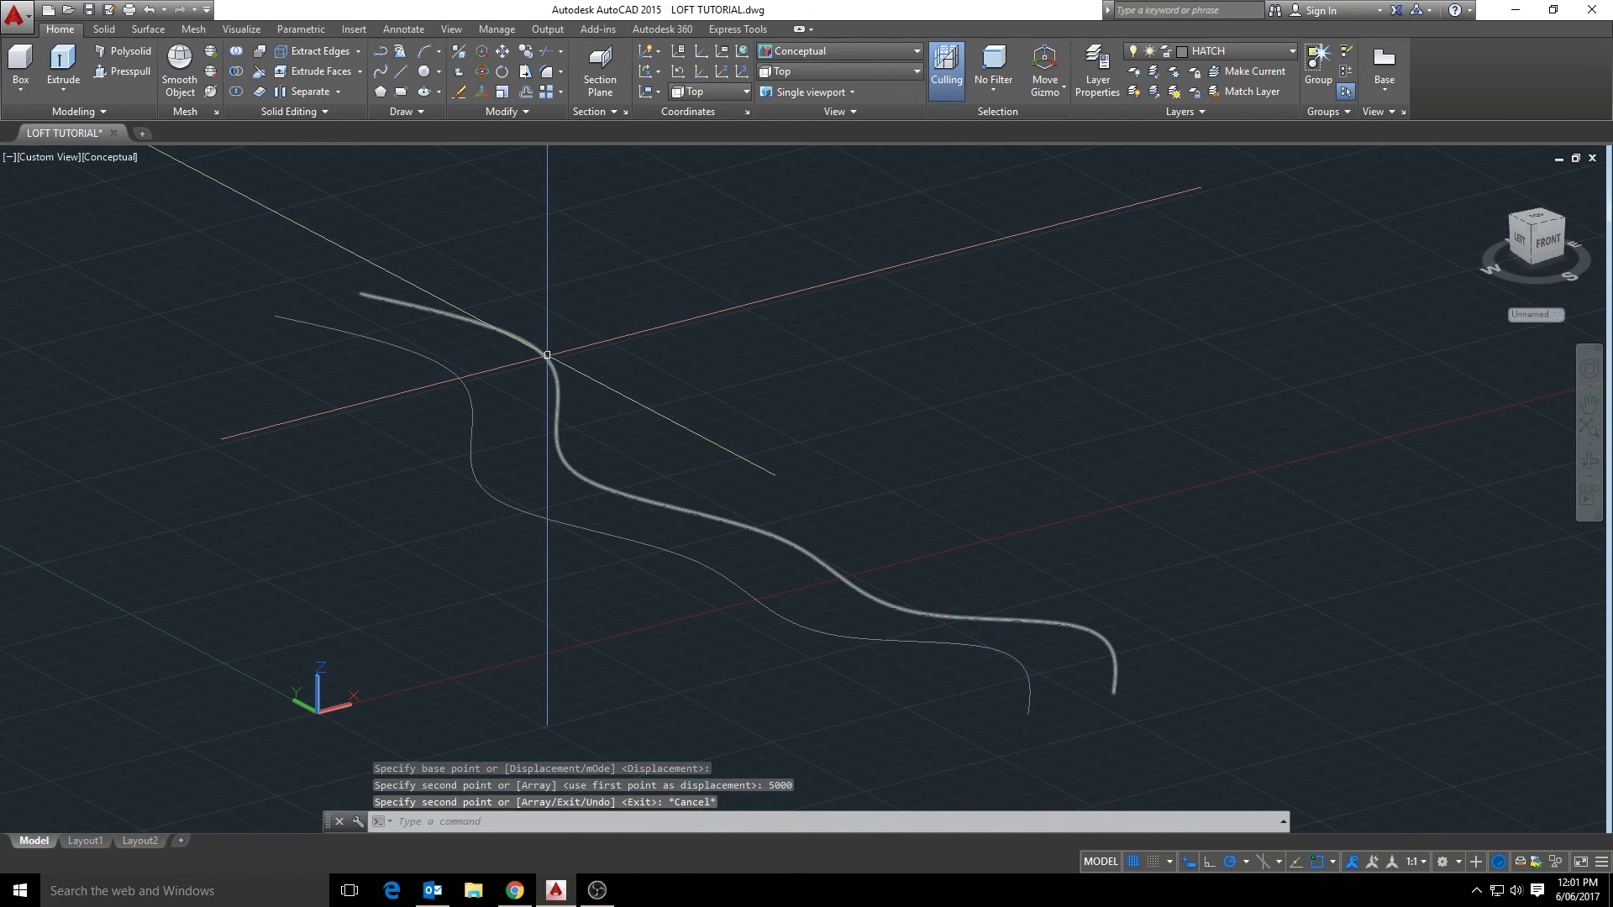
- Copy the new spline again, placing three more copies in a row at 5000 spacing
left_click(546, 351)
type("co")
key("Return")
left_click(275, 316)
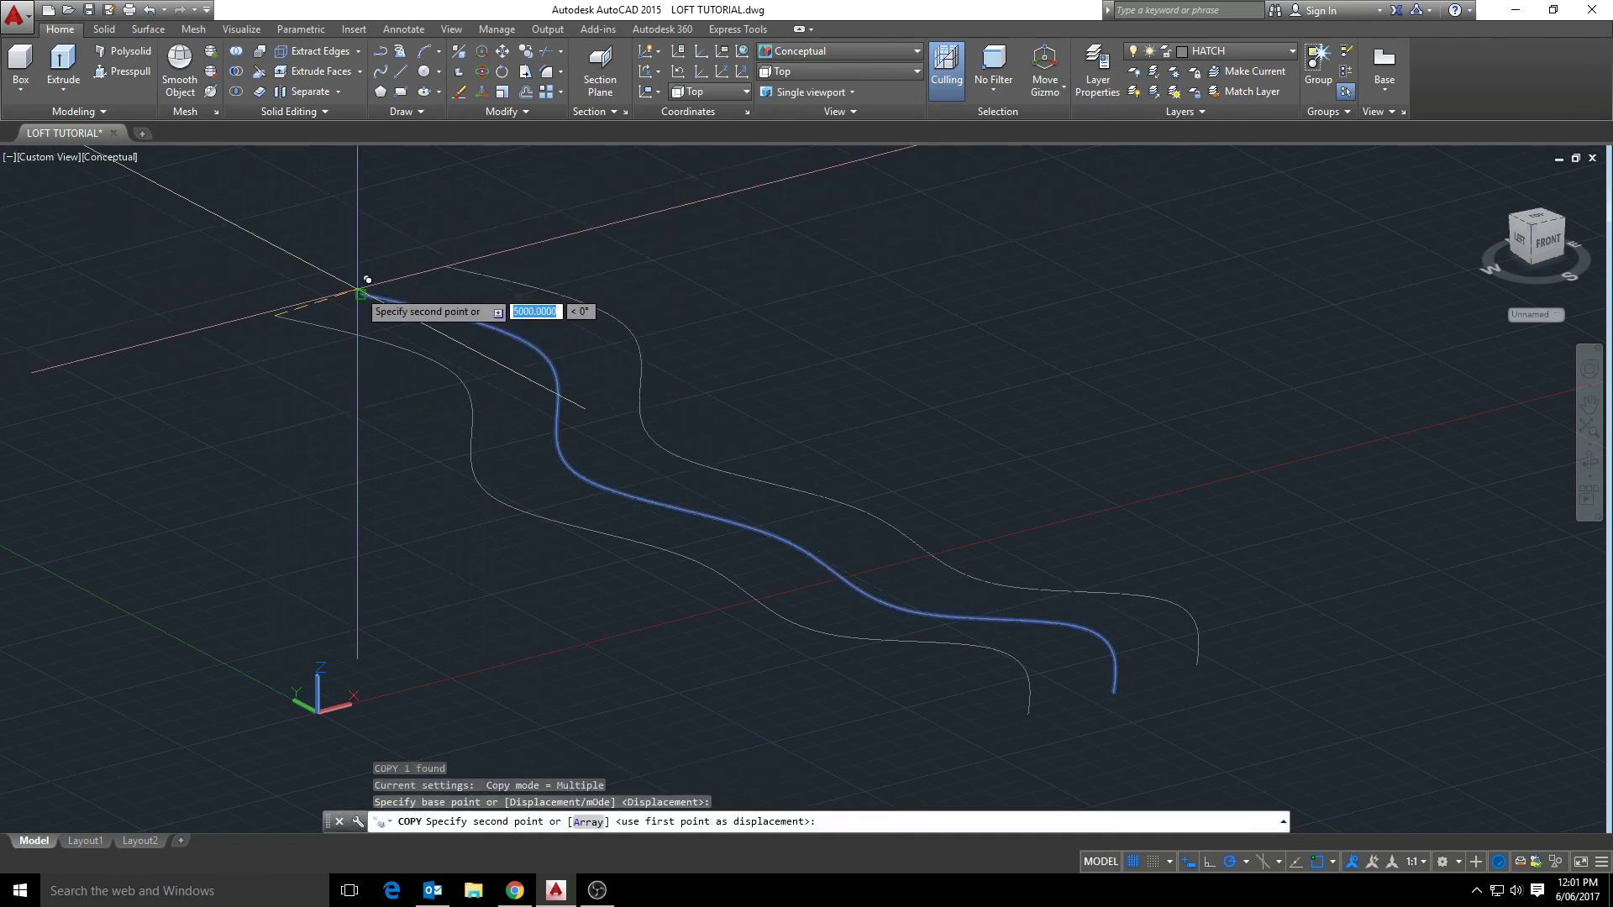
left_click(363, 282)
left_click(458, 255)
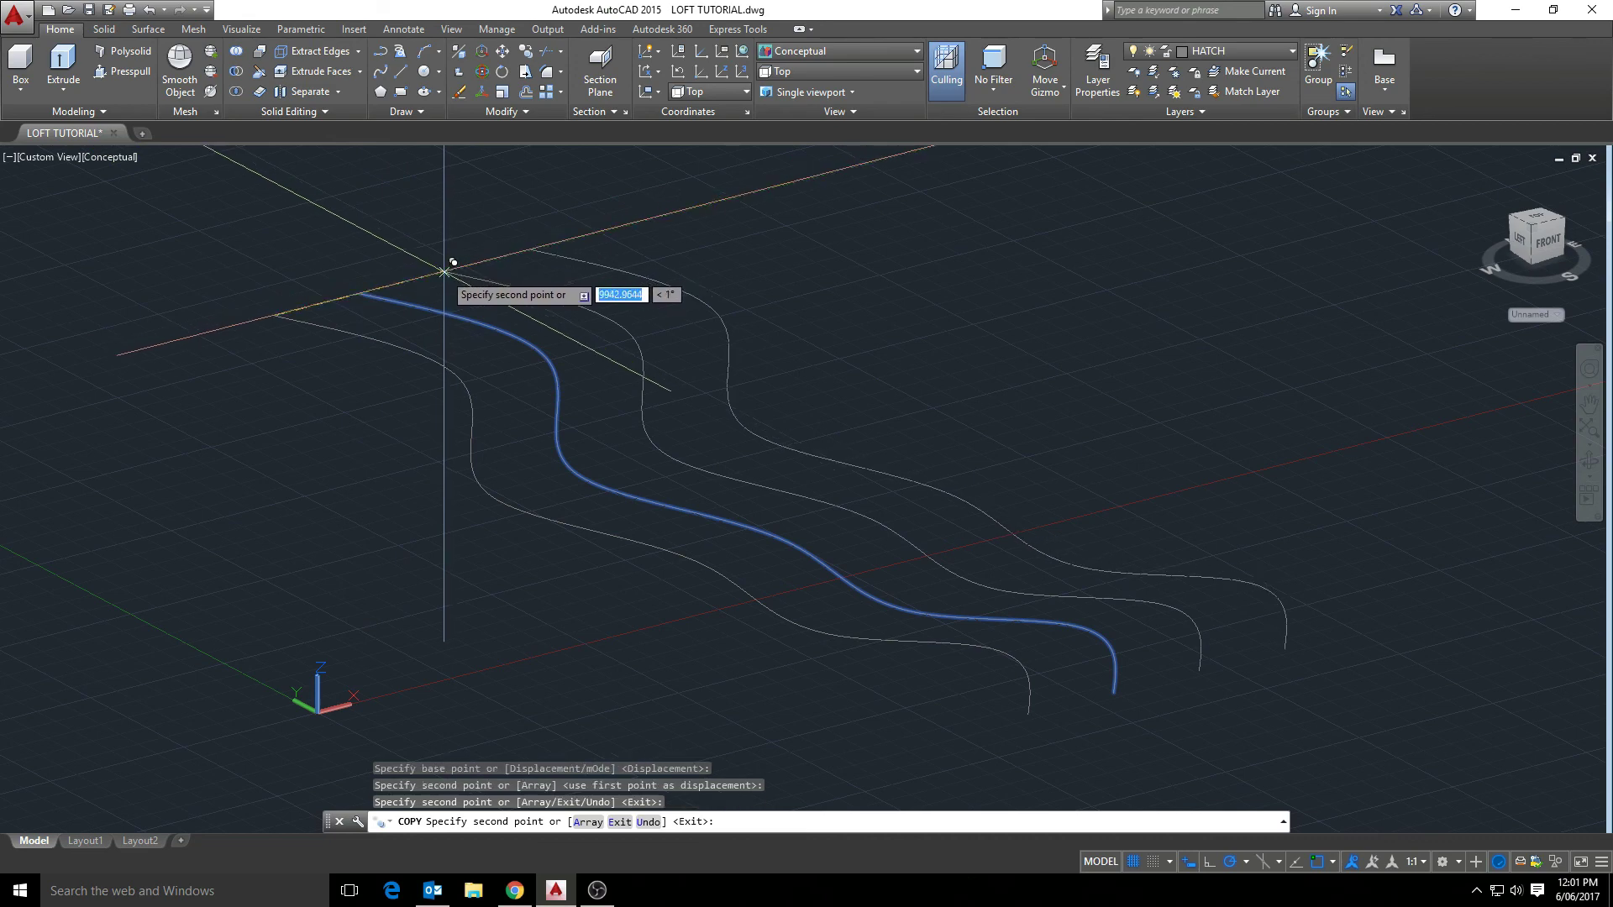
left_click(531, 249)
key("Escape")
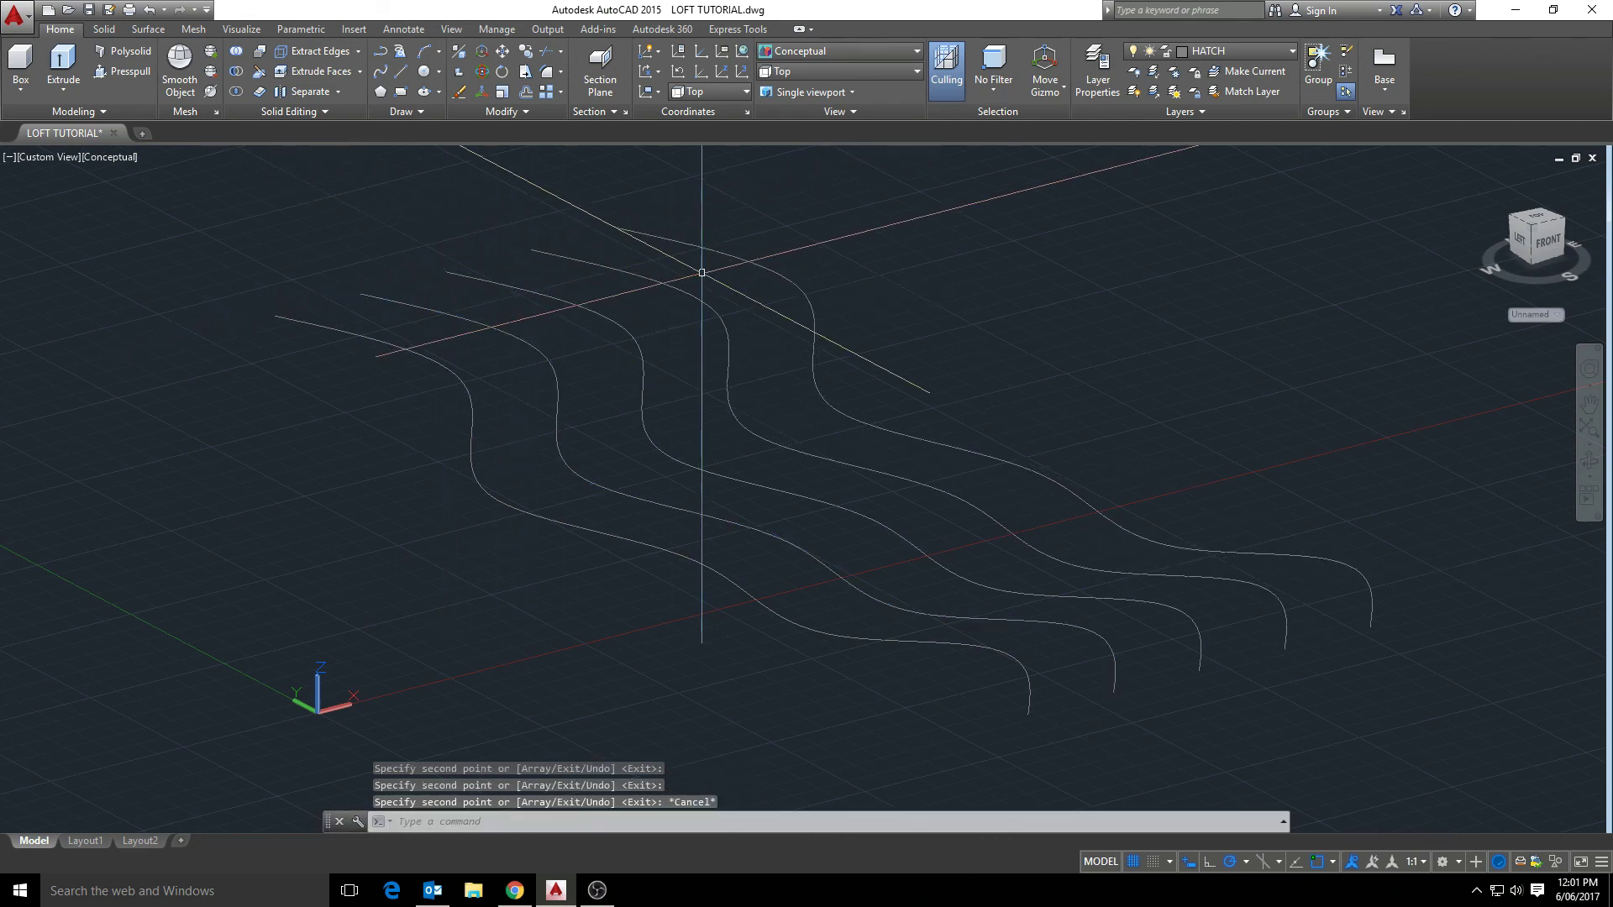
- Move the first three selected splines up 5000 units along the Z axis
left_click(554, 378)
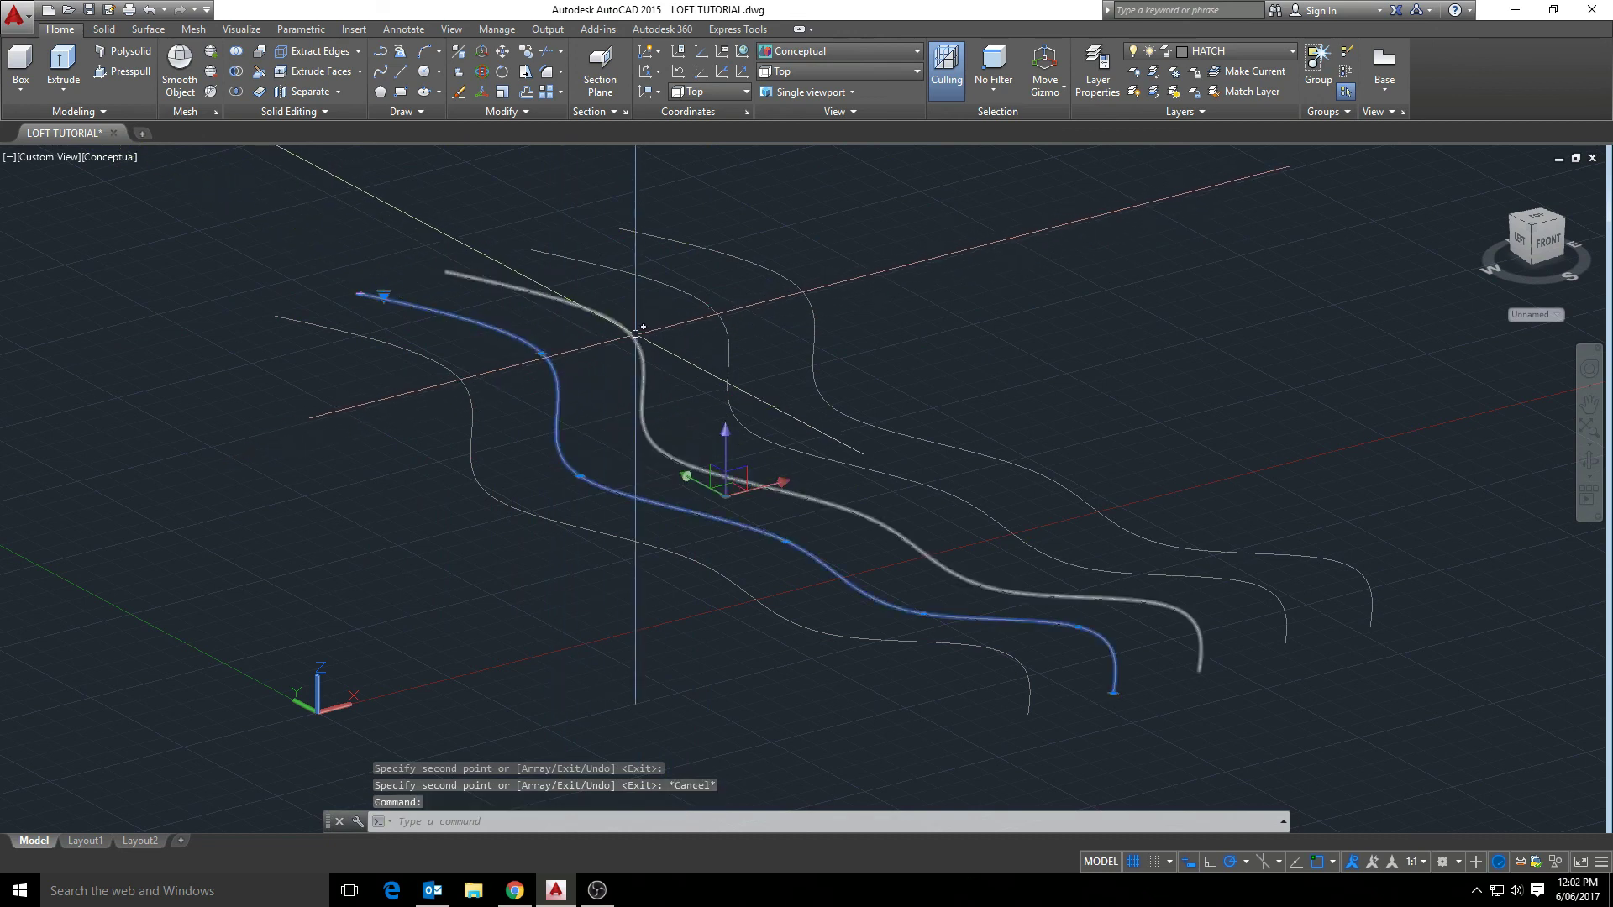
left_click(636, 336)
left_click(711, 302)
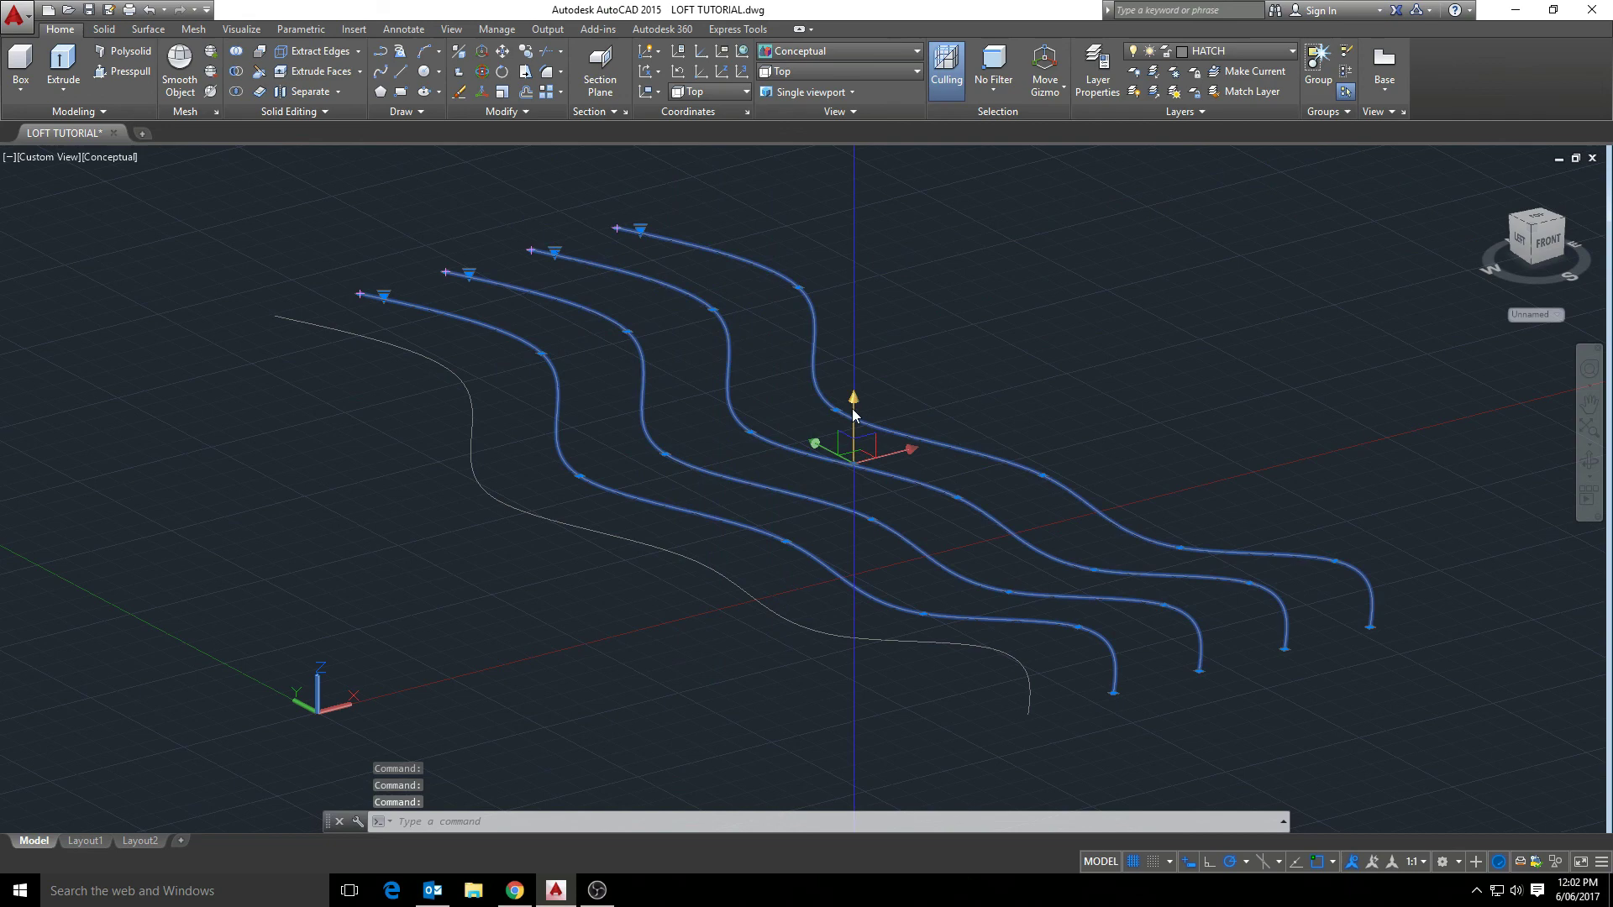
left_click(853, 413)
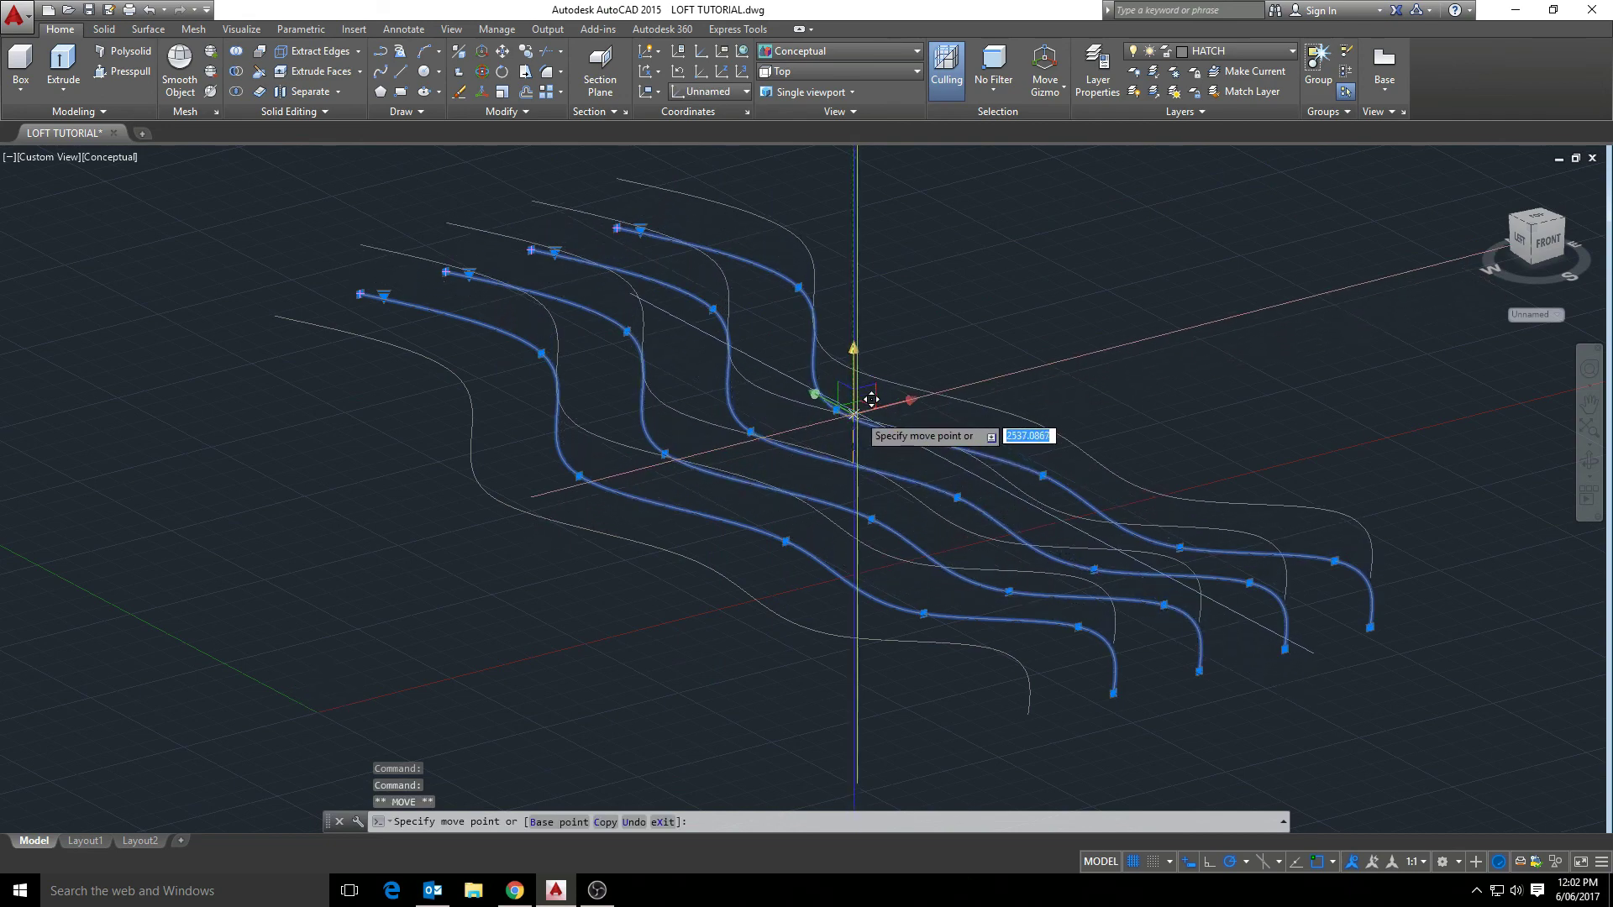
type("5000")
key("Return")
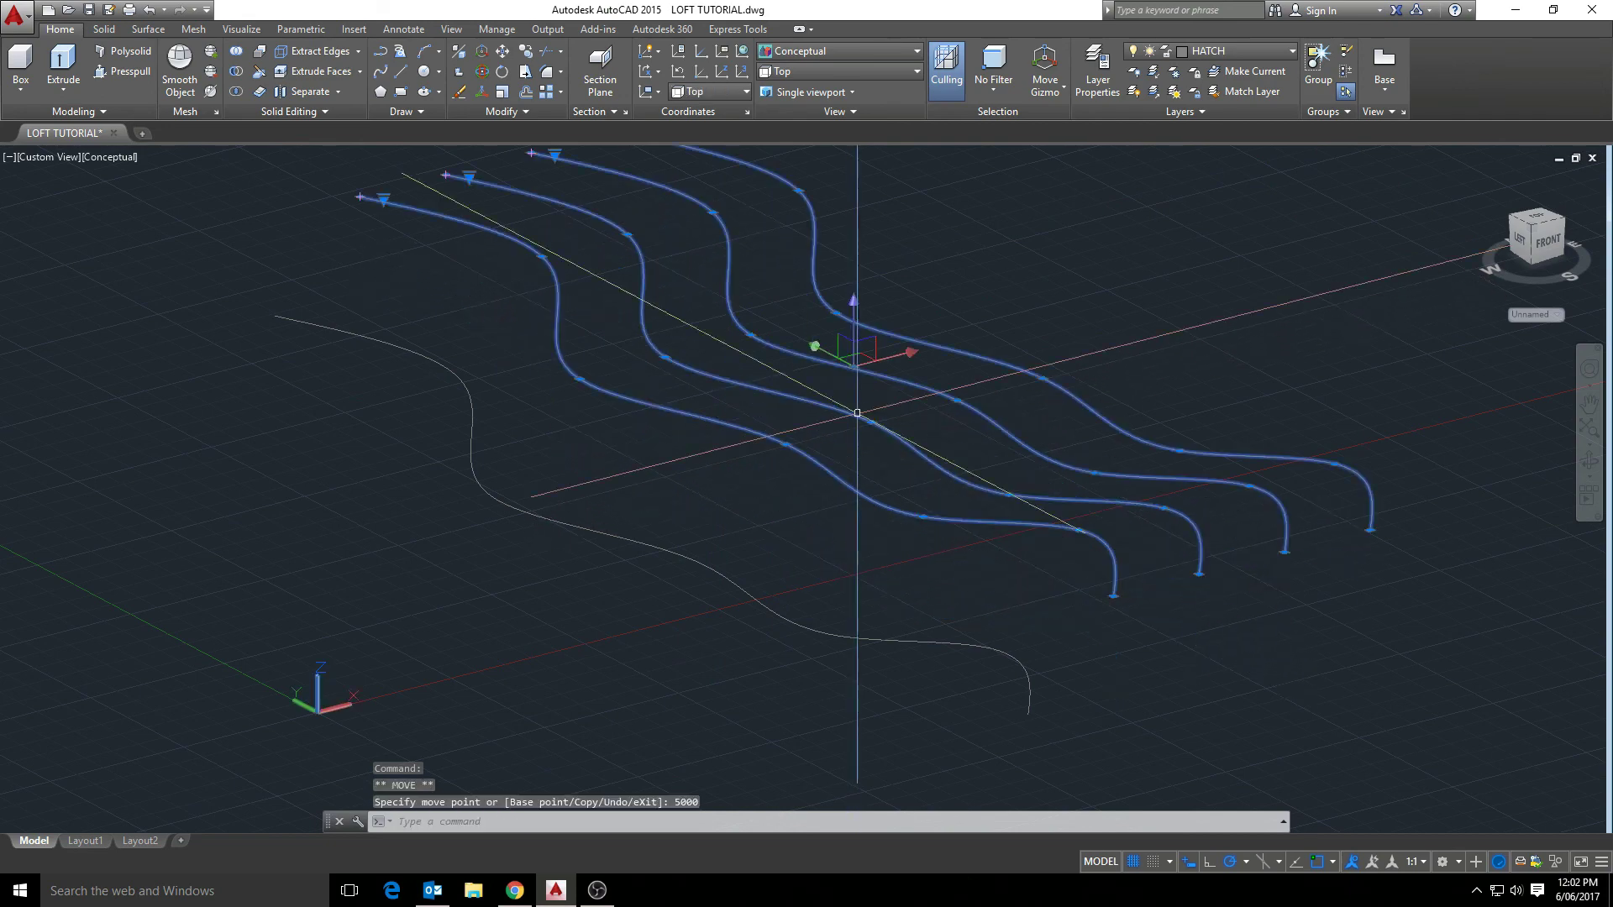
scroll(712, 504, "up", 2)
key("Escape")
- Raise a further set of three splines another 5000 units
left_click(741, 461)
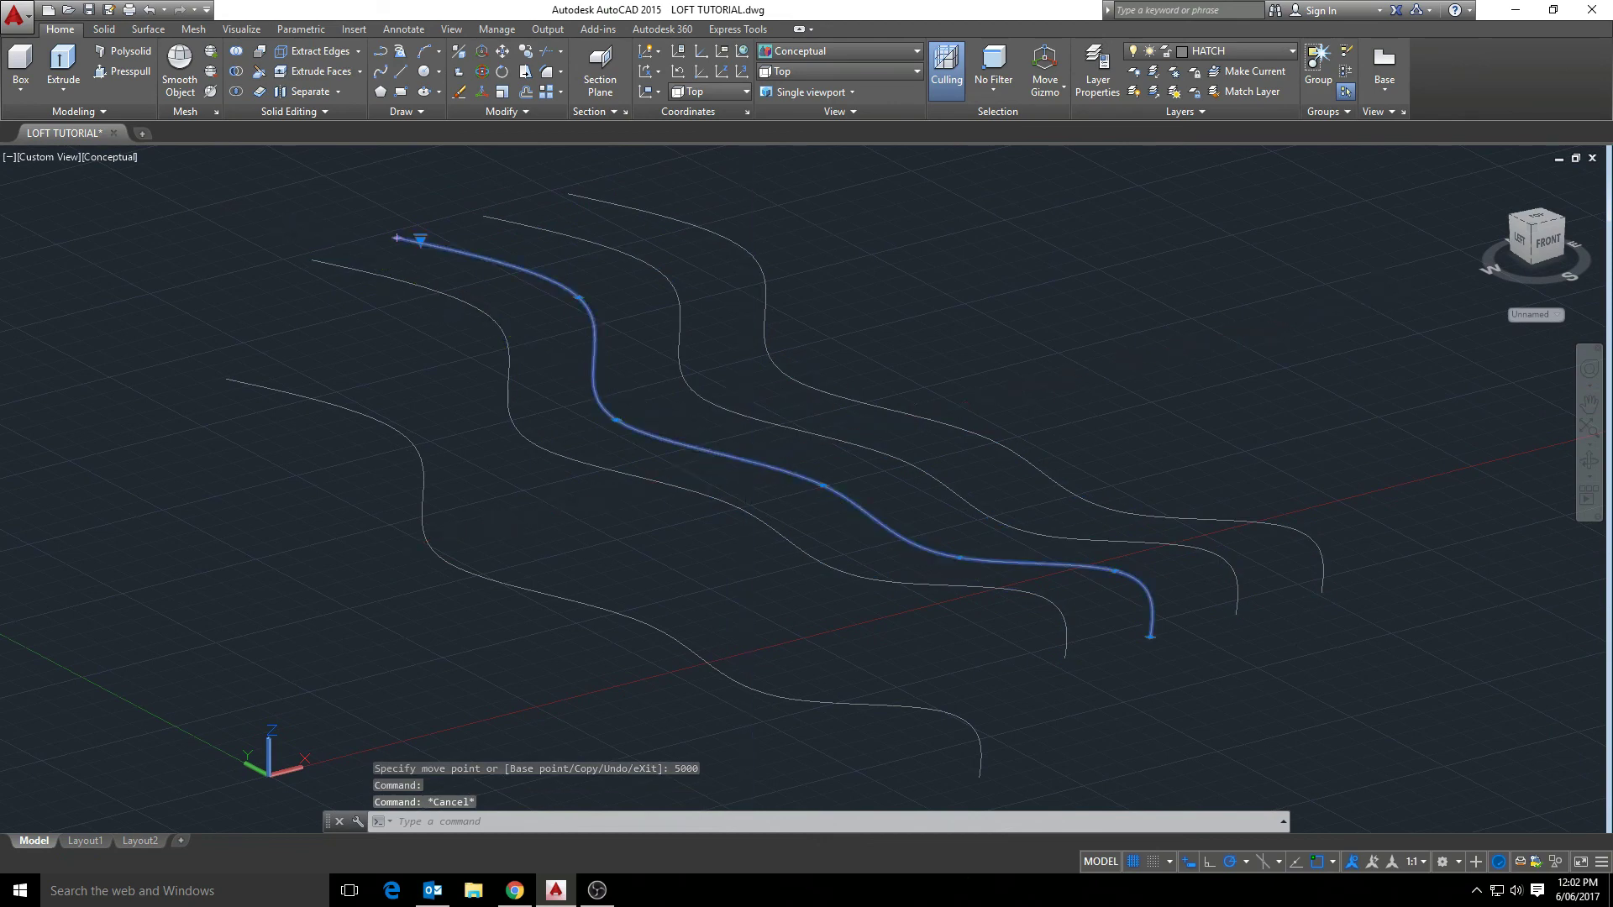
left_click(821, 433)
left_click(879, 408)
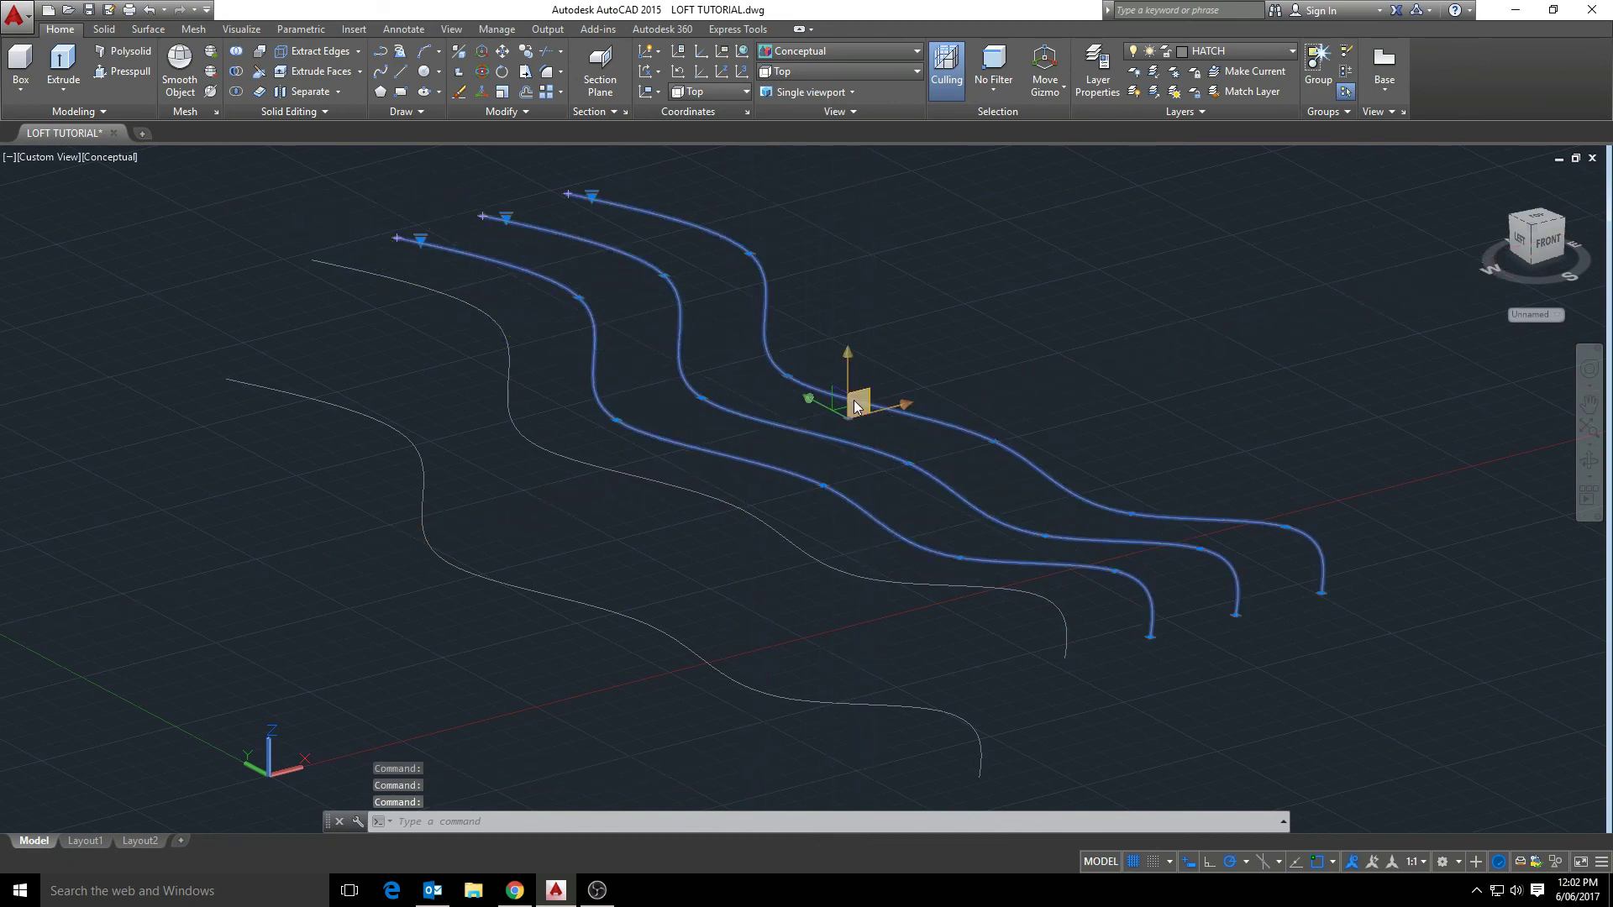
left_click(849, 367)
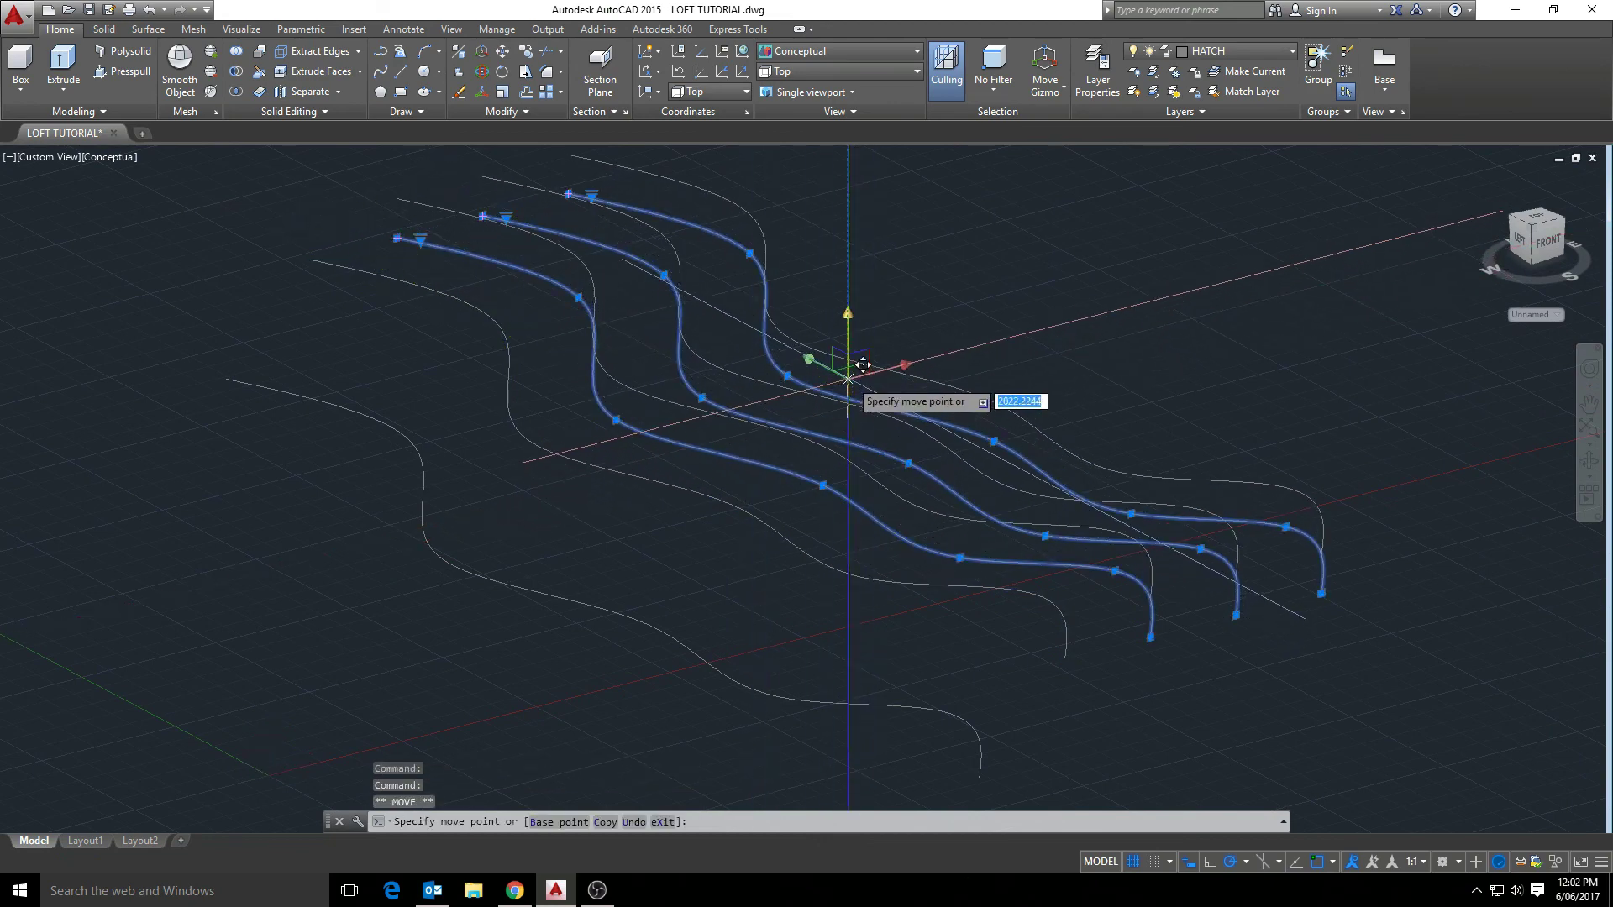
type("5000")
key("Return")
scroll(862, 431, "up", 3)
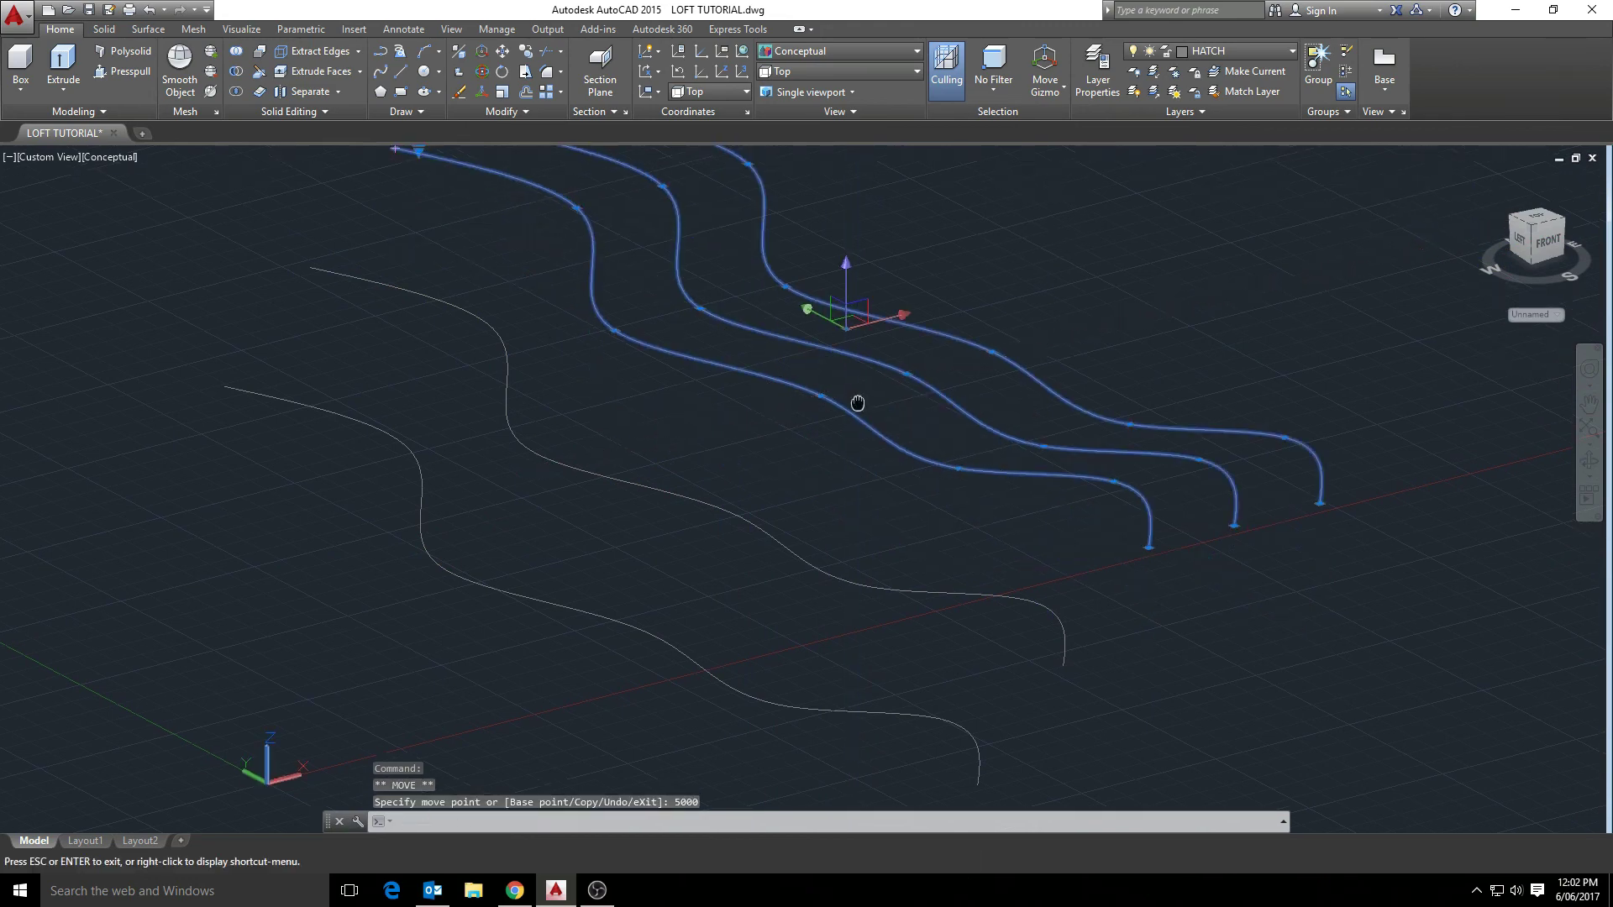
key("Escape")
- Raise the last two splines 5000, then the outermost spline another 5000
left_click(862, 432)
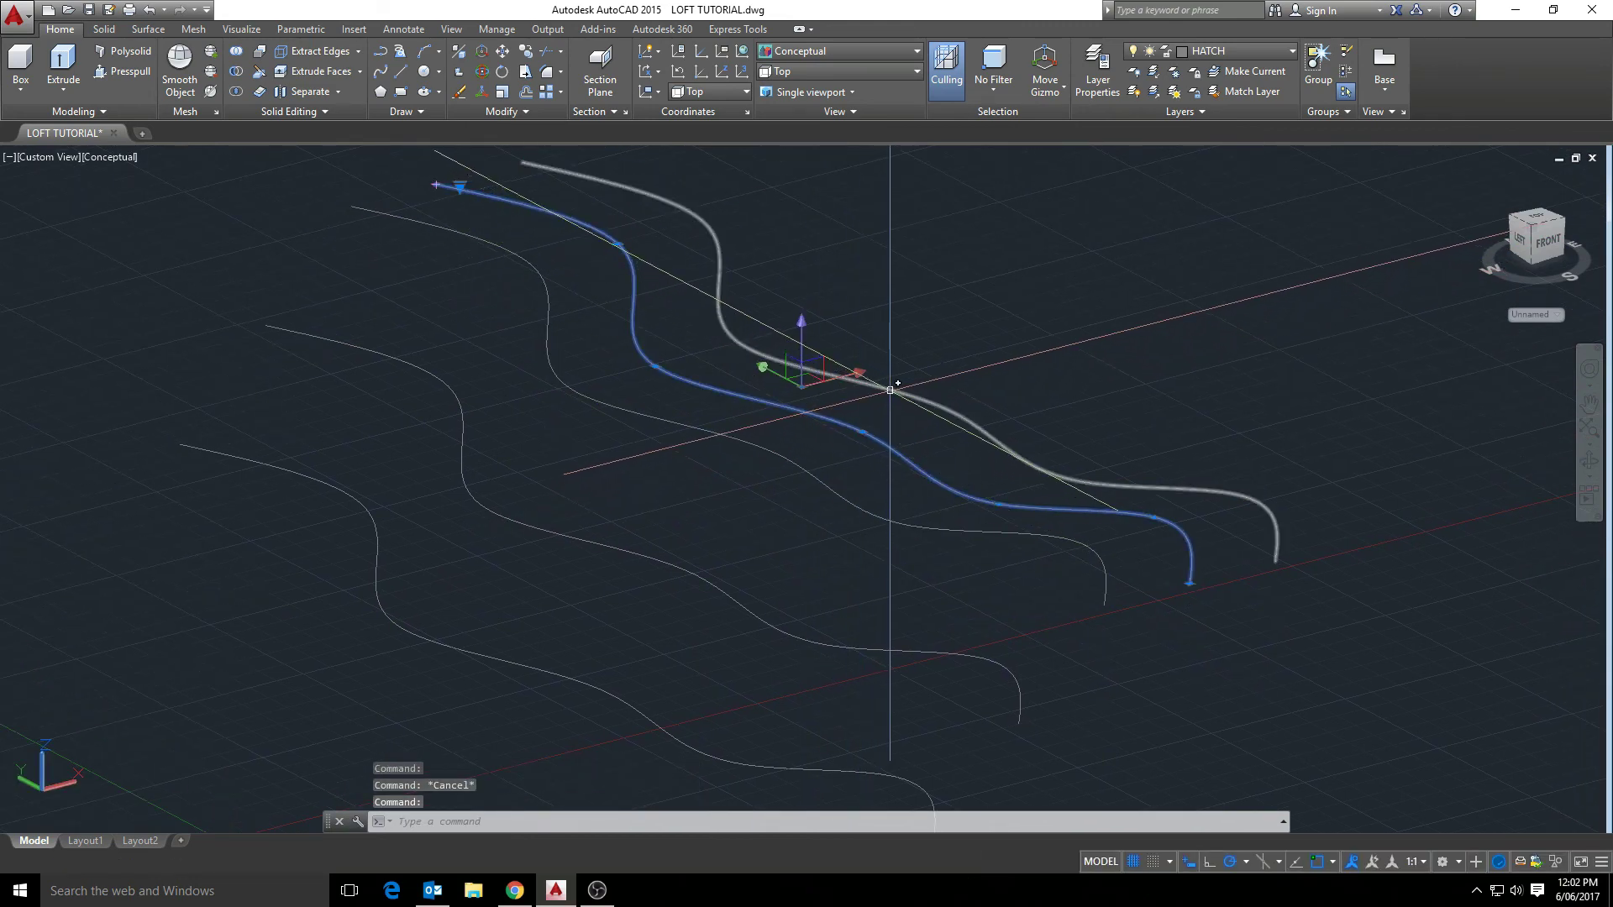
left_click(892, 387)
left_click(858, 364)
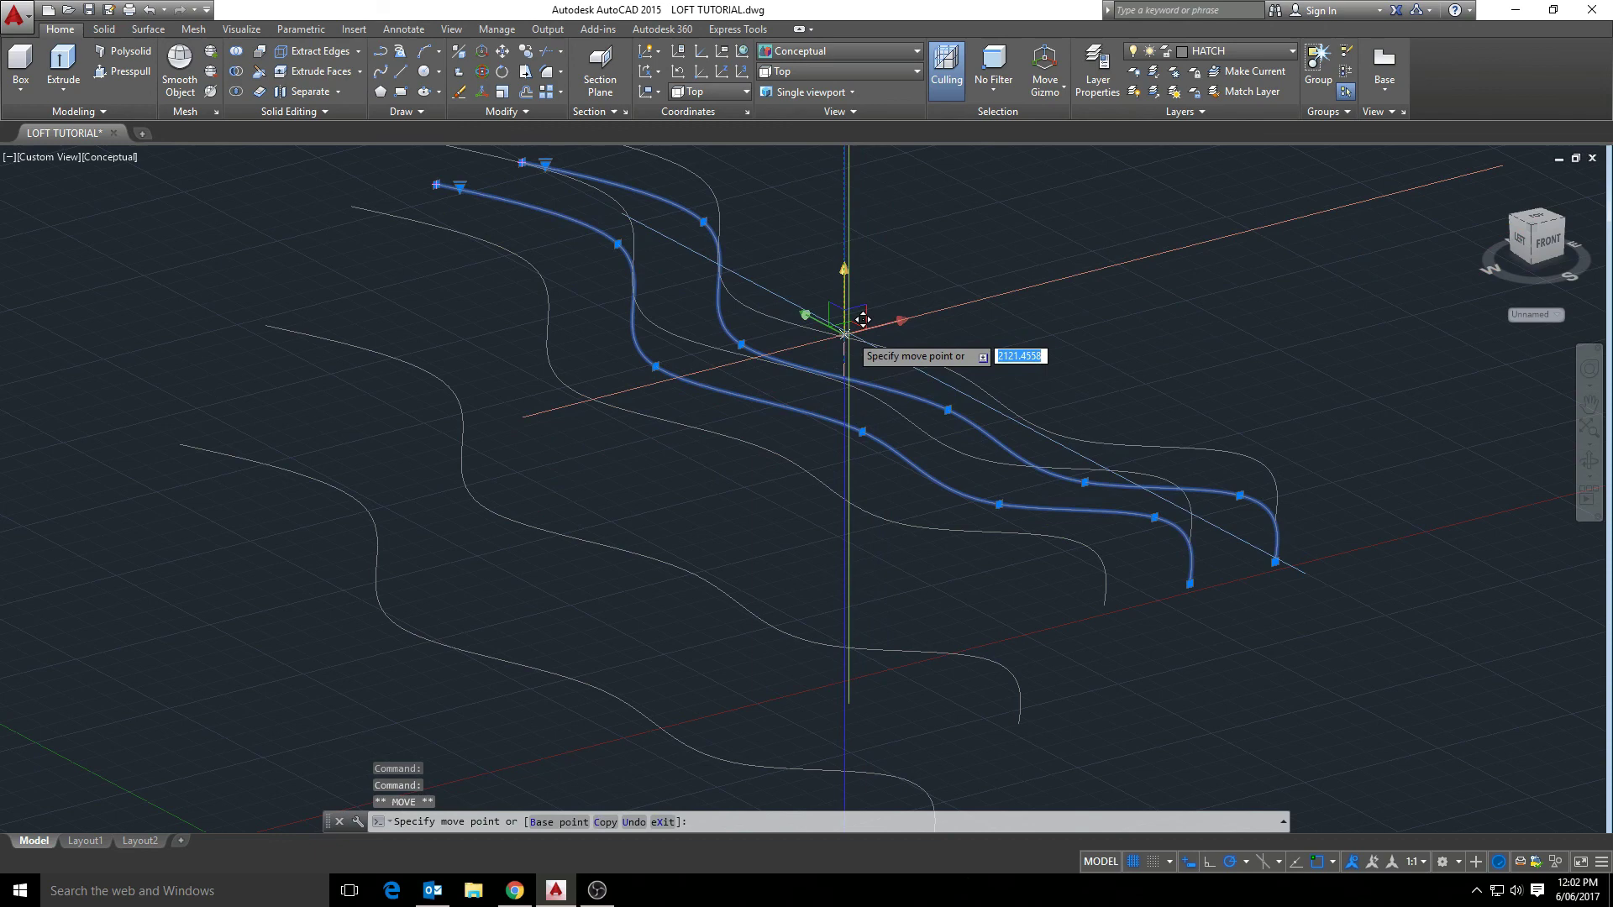
key("Return")
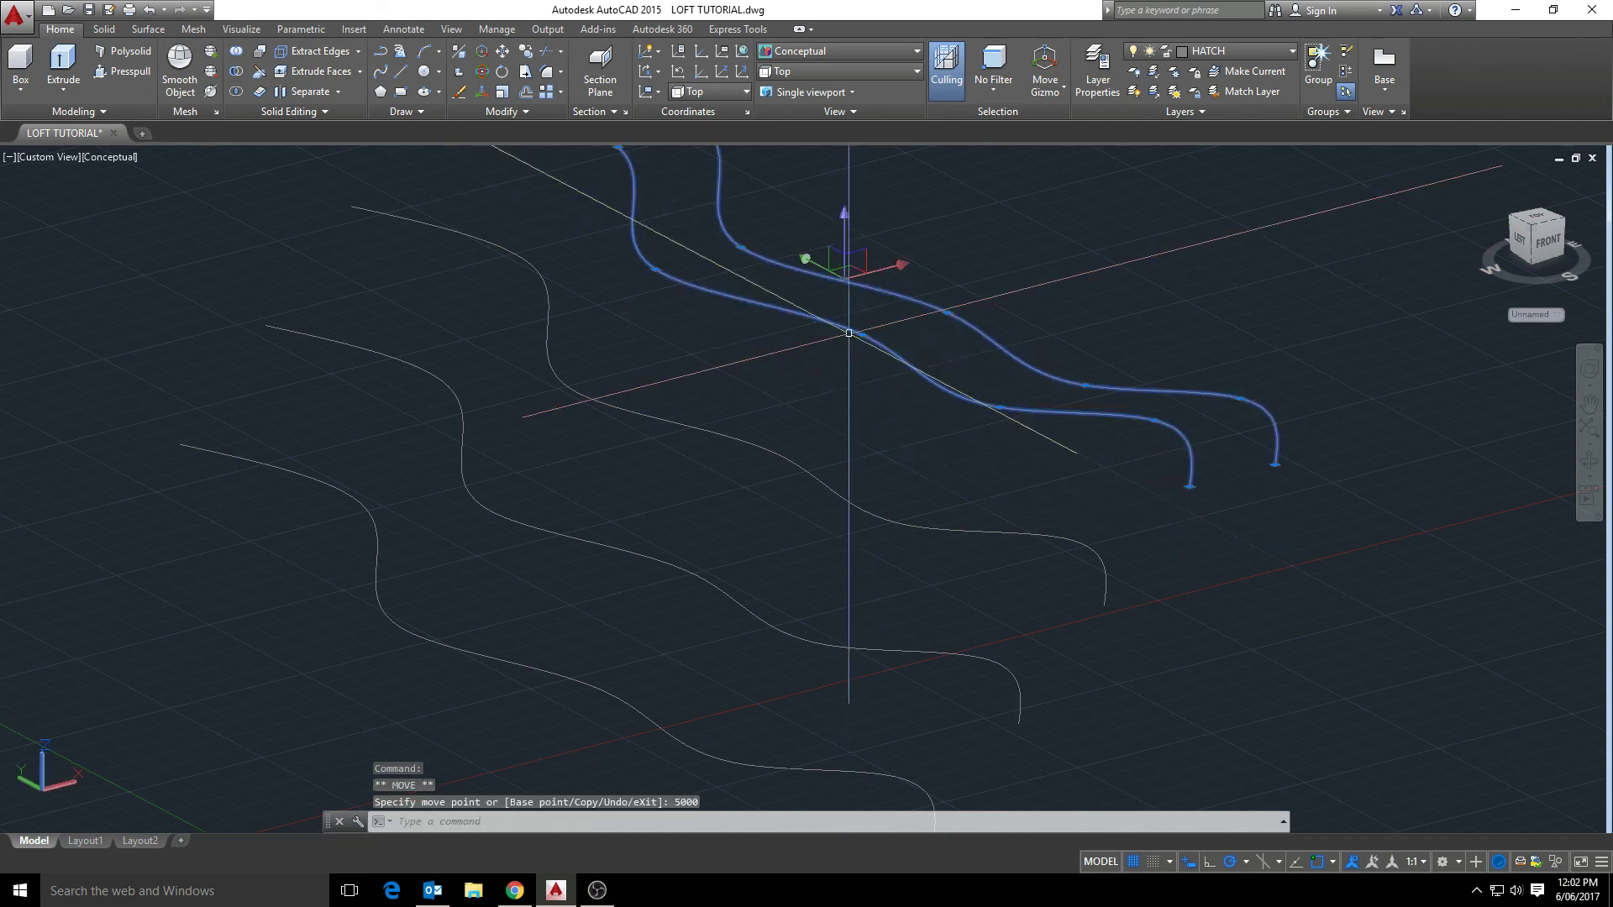
key("Escape")
scroll(885, 360, "down", 2)
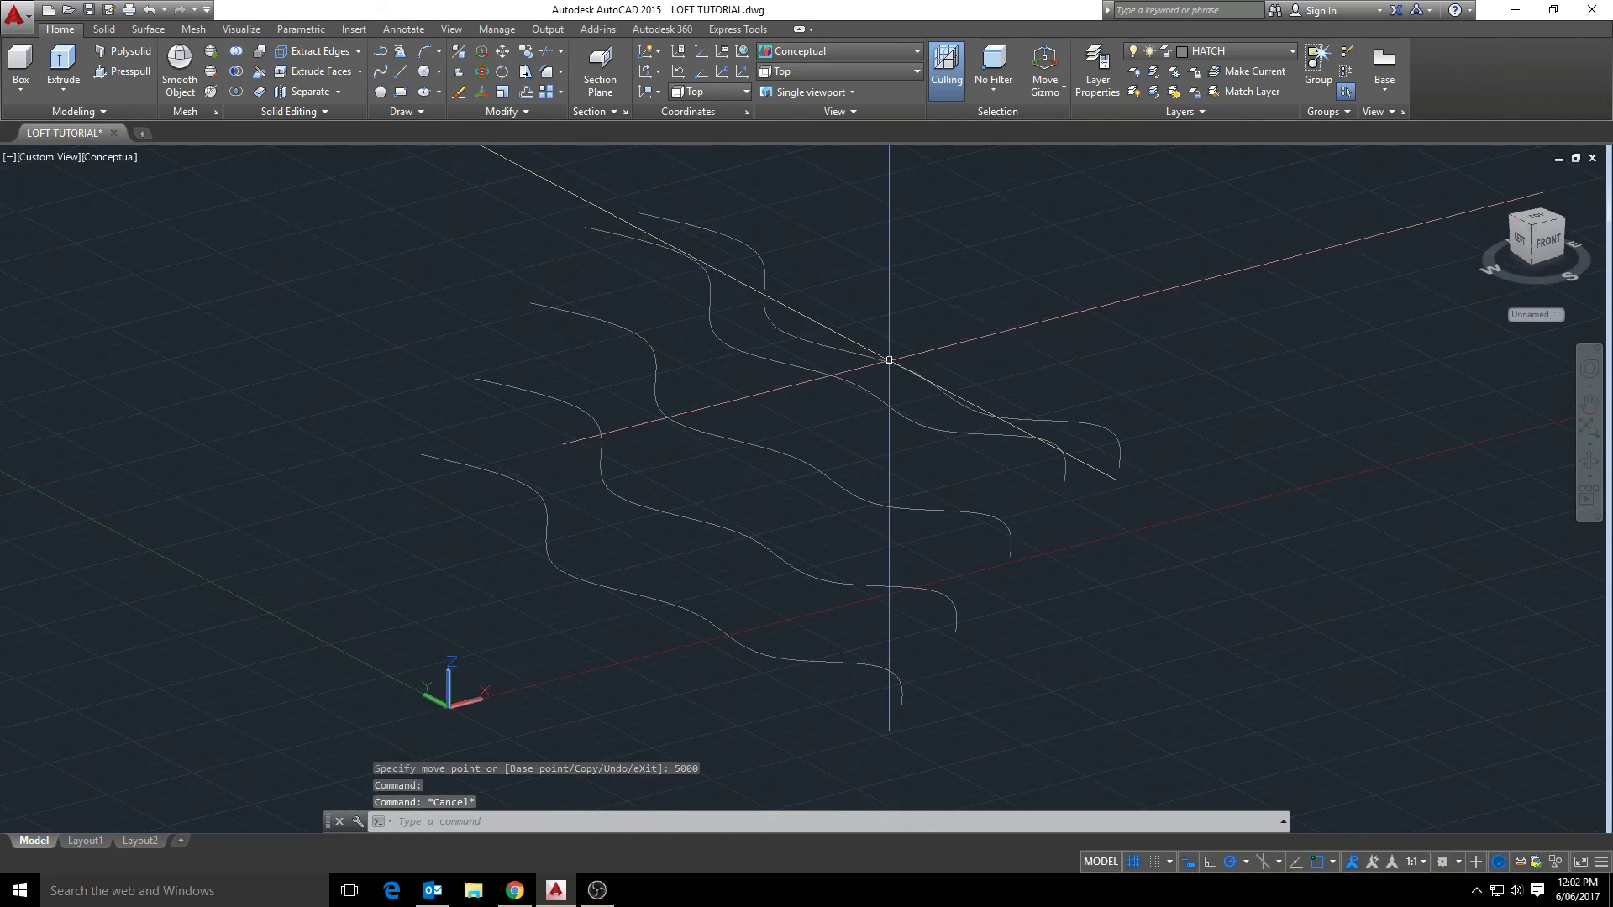
left_click(879, 338)
left_click(873, 300)
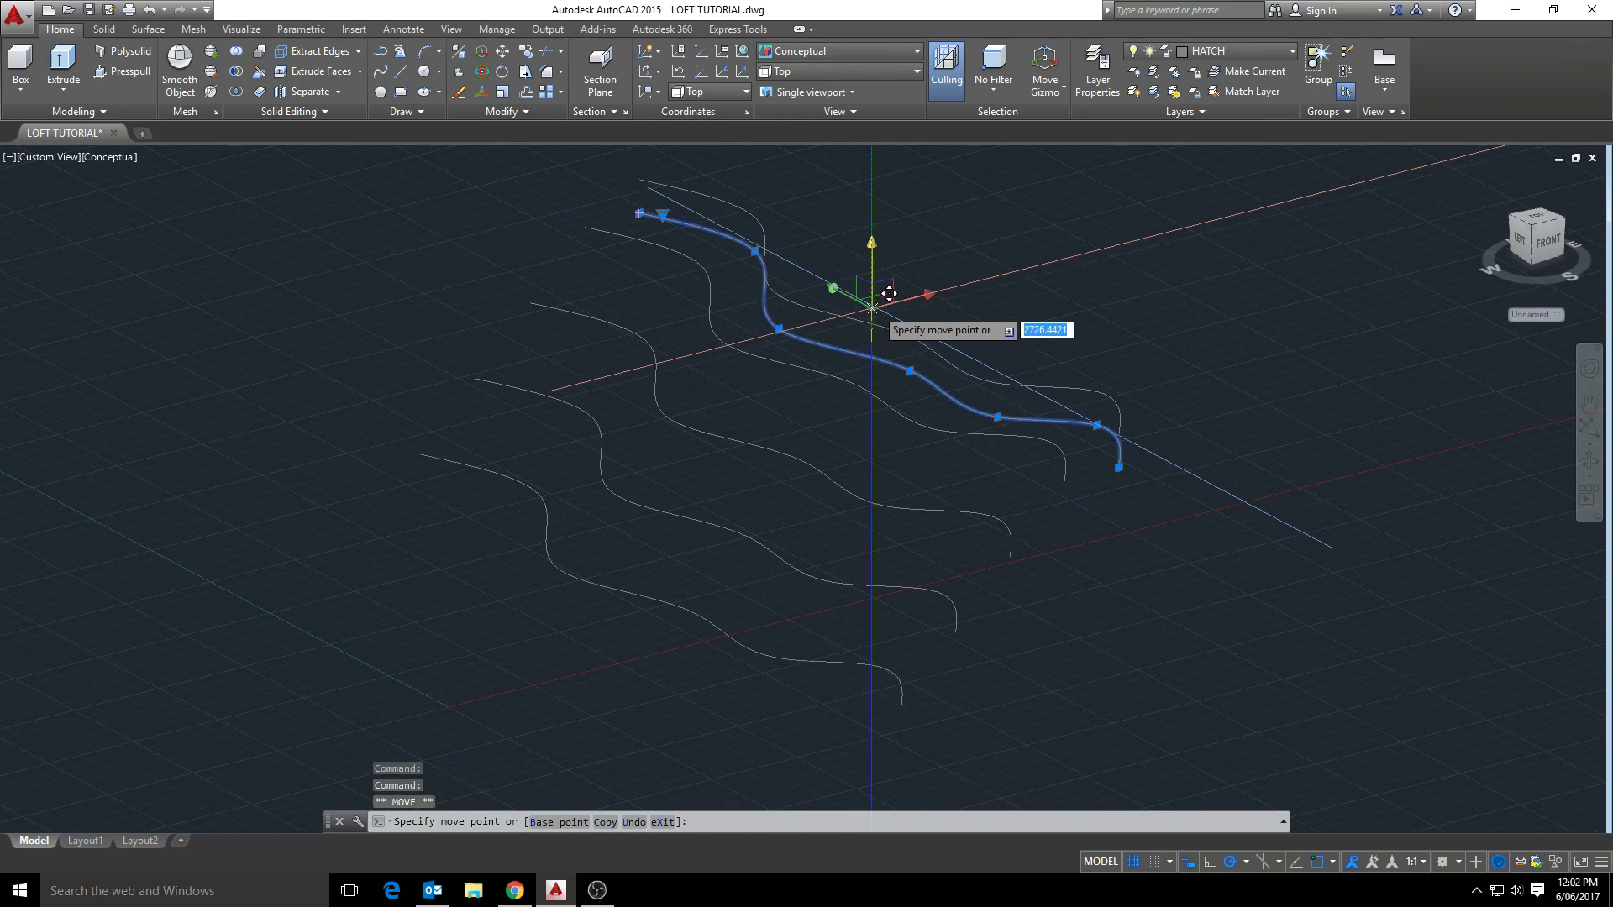
type("5000")
key("Return")
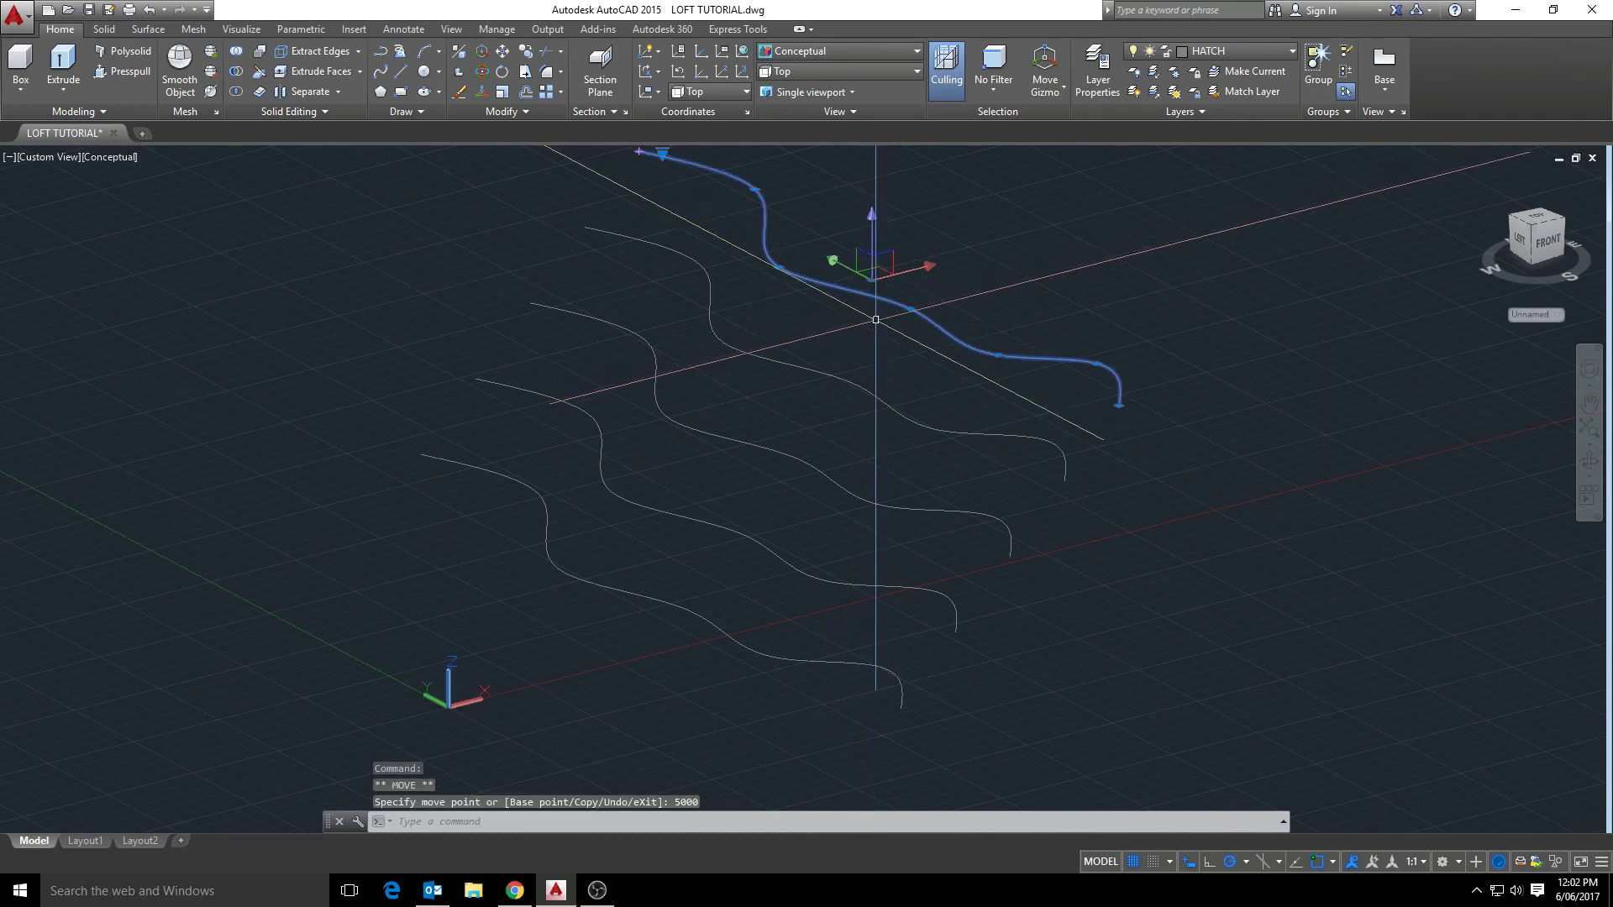
key("Escape")
scroll(874, 336, "down", 3)
middle_click_drag(823, 436, 530, 530, "shift")
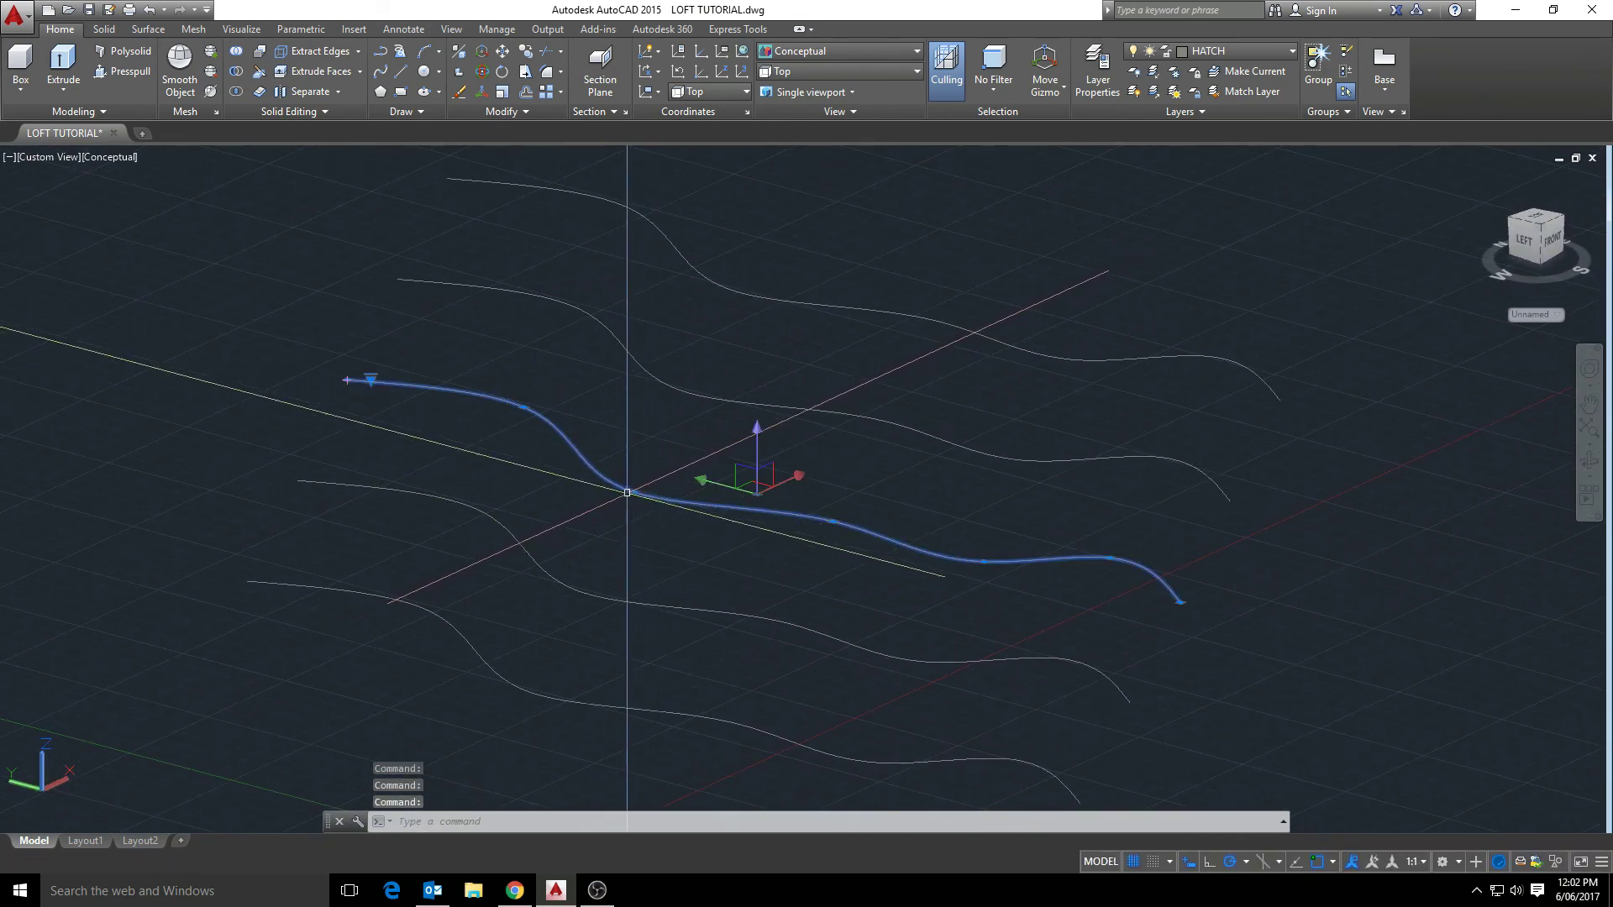
left_click(633, 472)
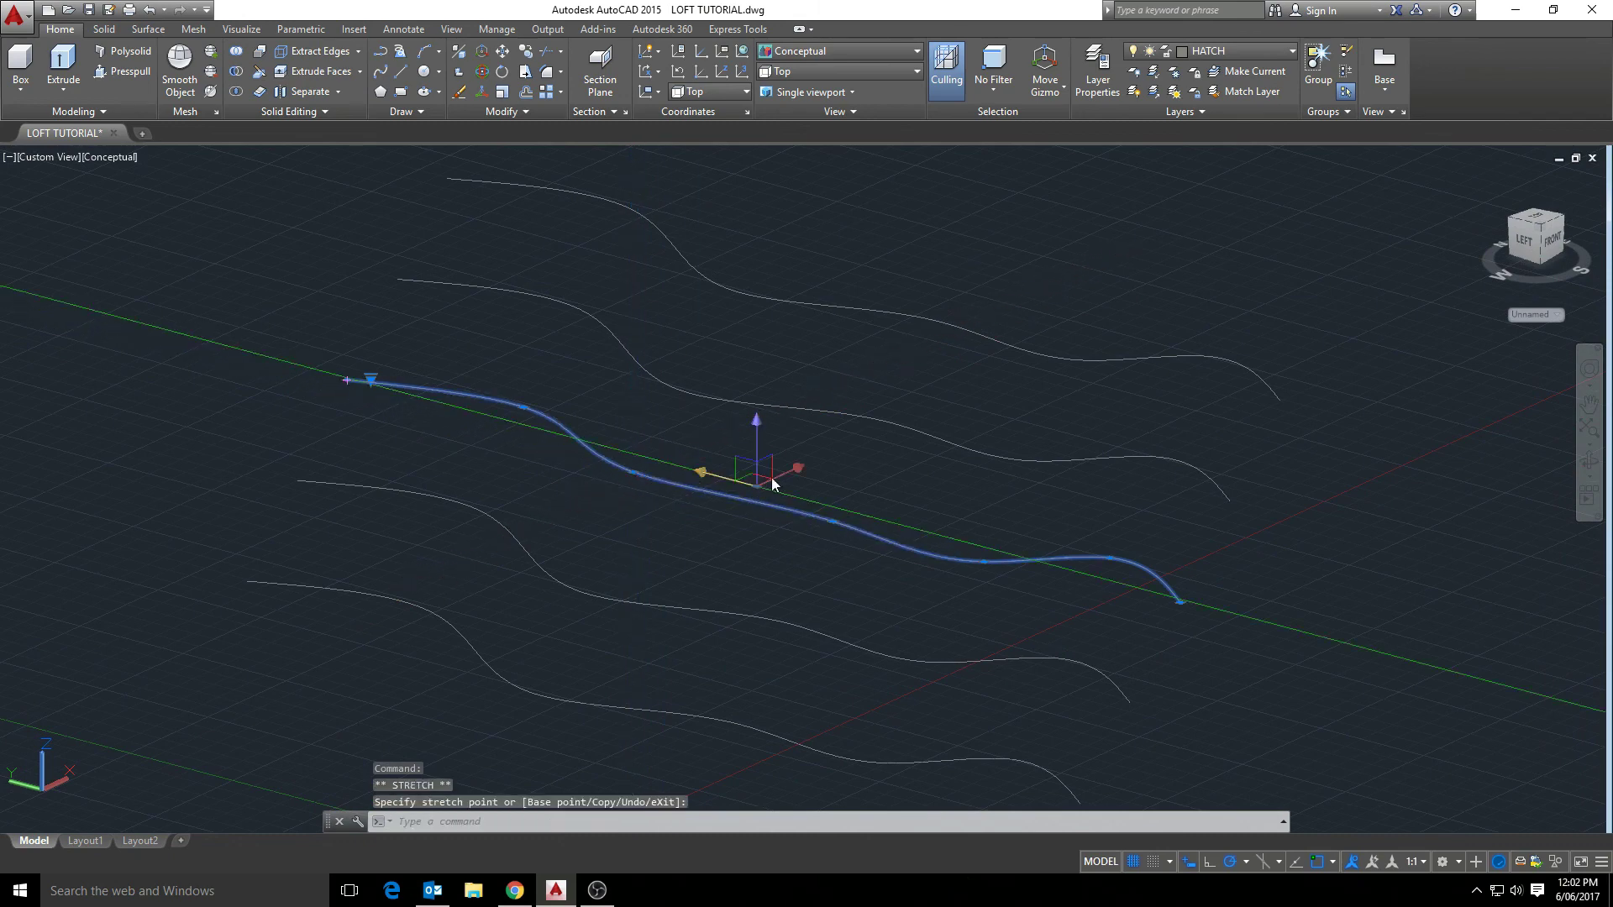
mouse_move(975, 559)
middle_mouse_down("shift")
mouse_move(954, 597)
mouse_move(965, 619)
middle_mouse_up("shift")
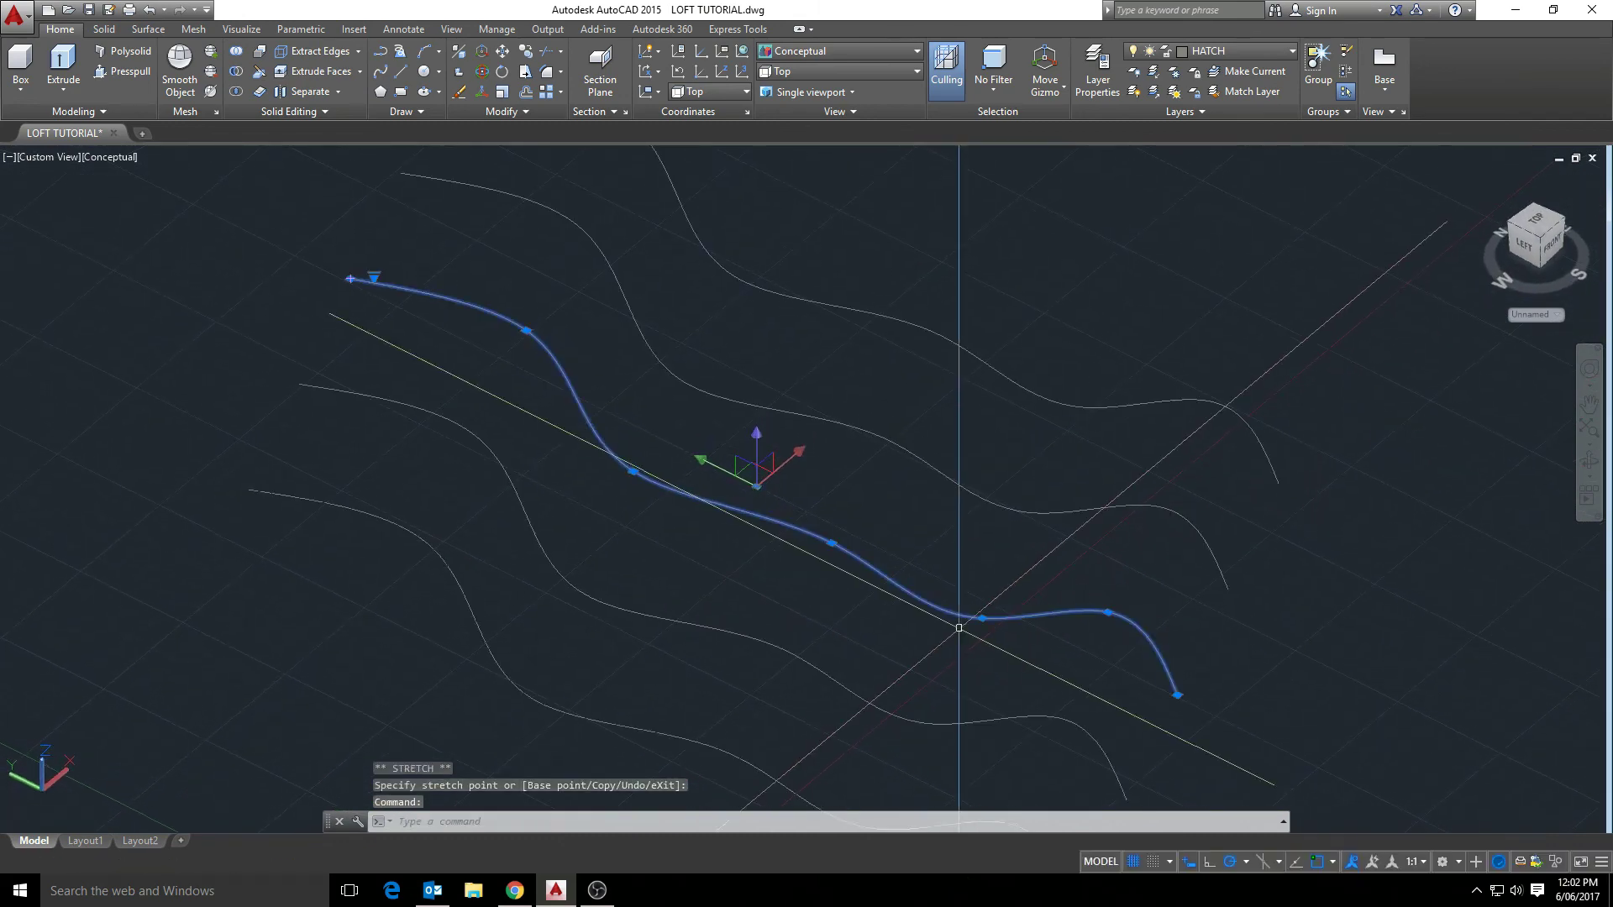
key("Escape")
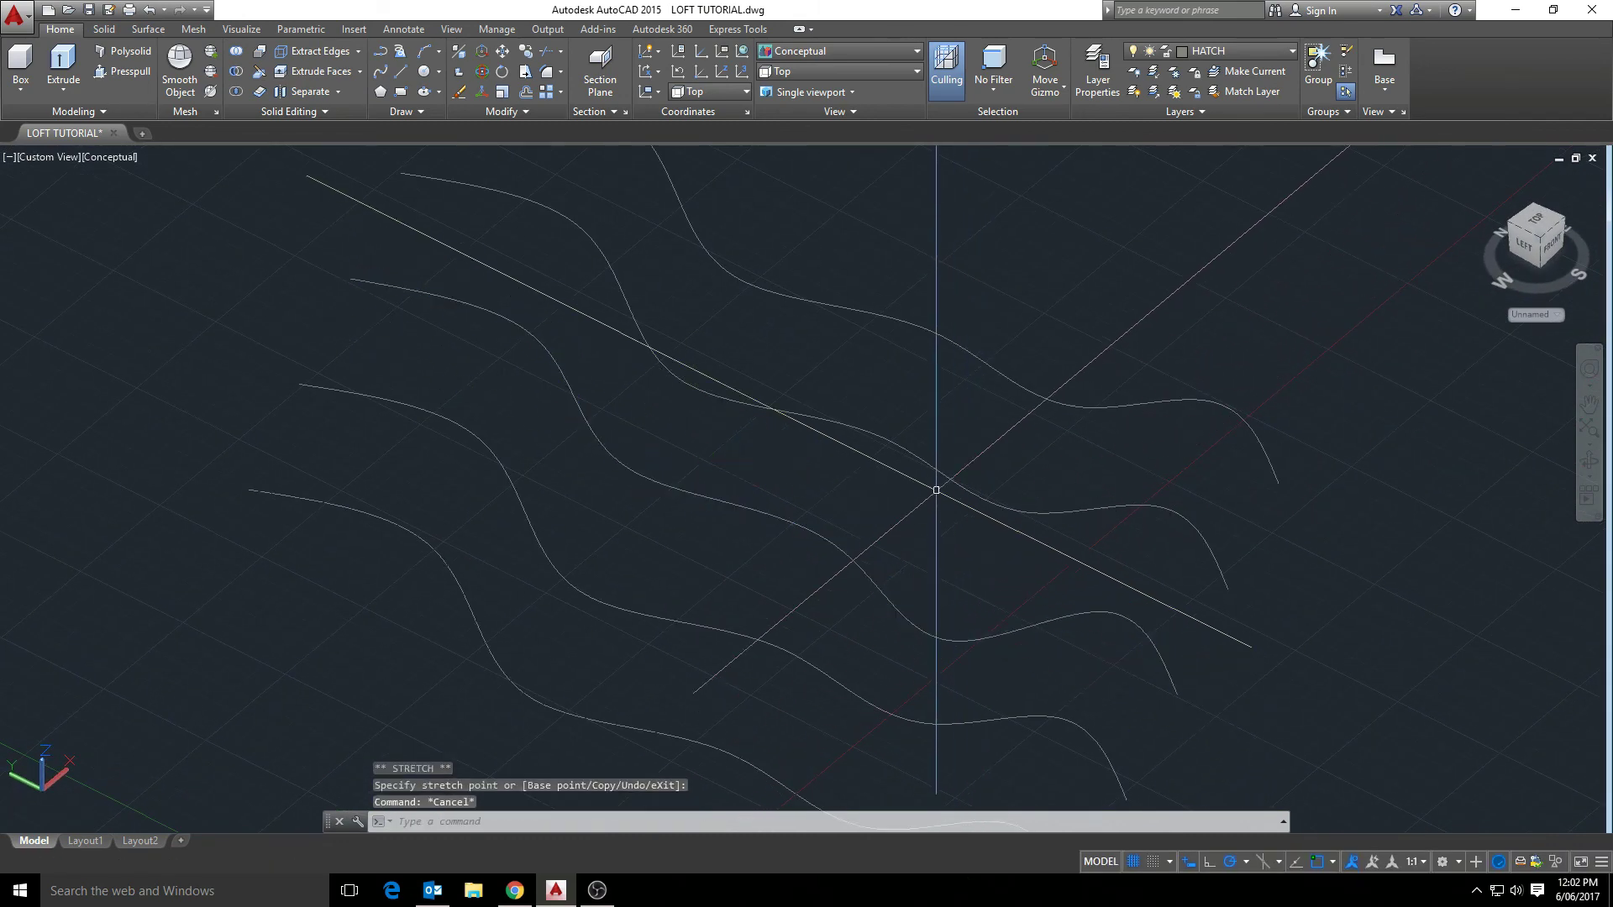
left_click(882, 436)
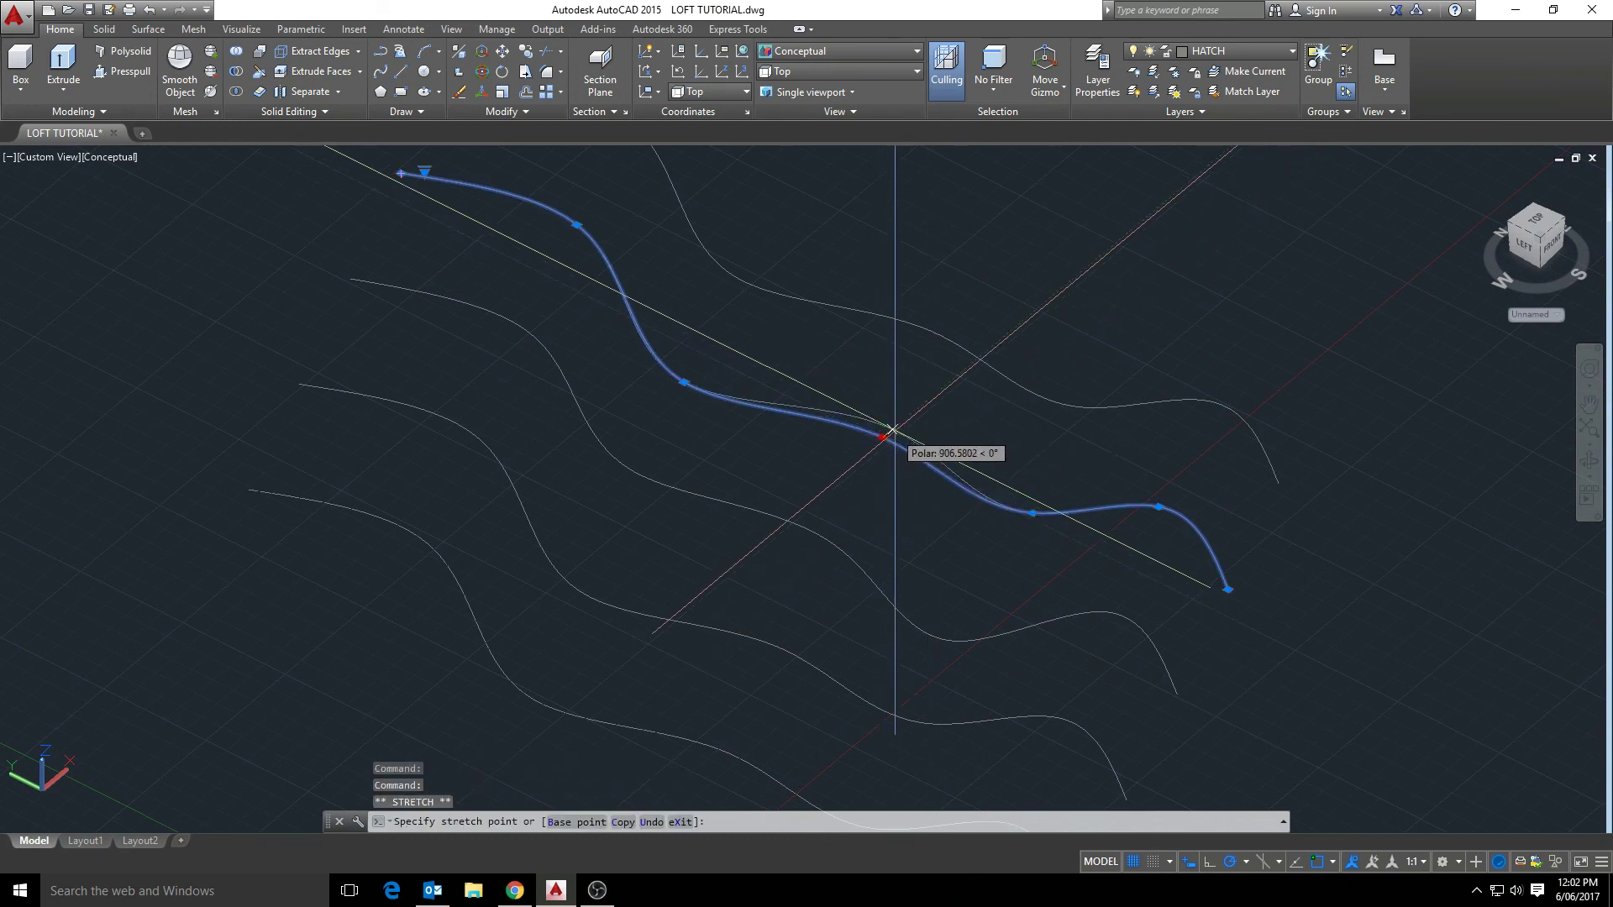
middle_click_drag(575, 213, 619, 329)
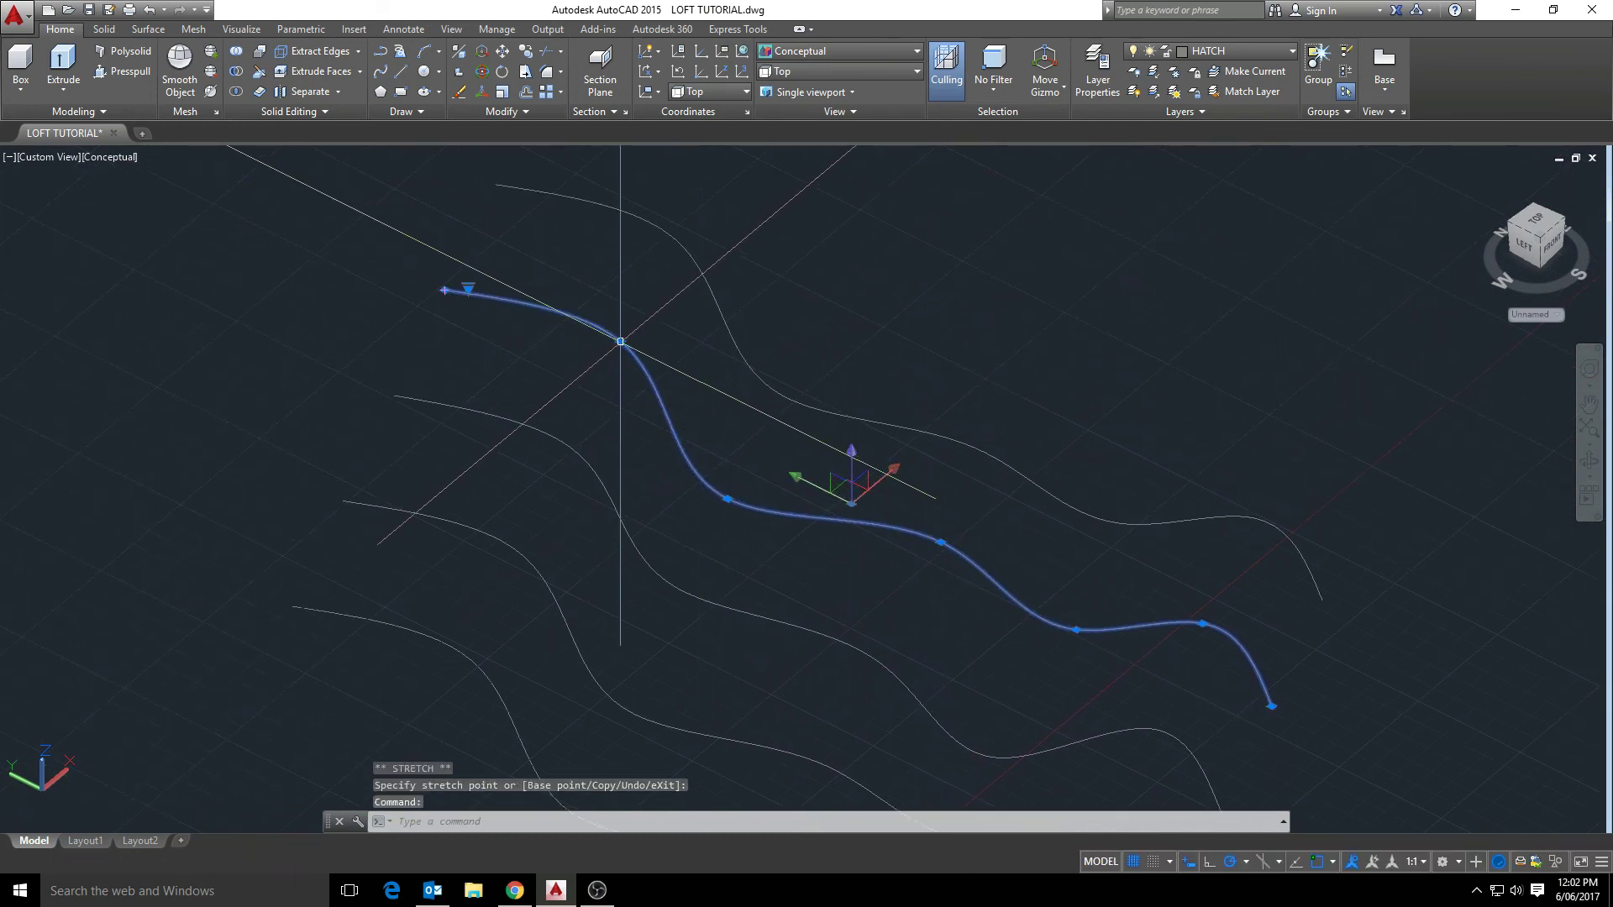
key("Escape")
key("Escape")
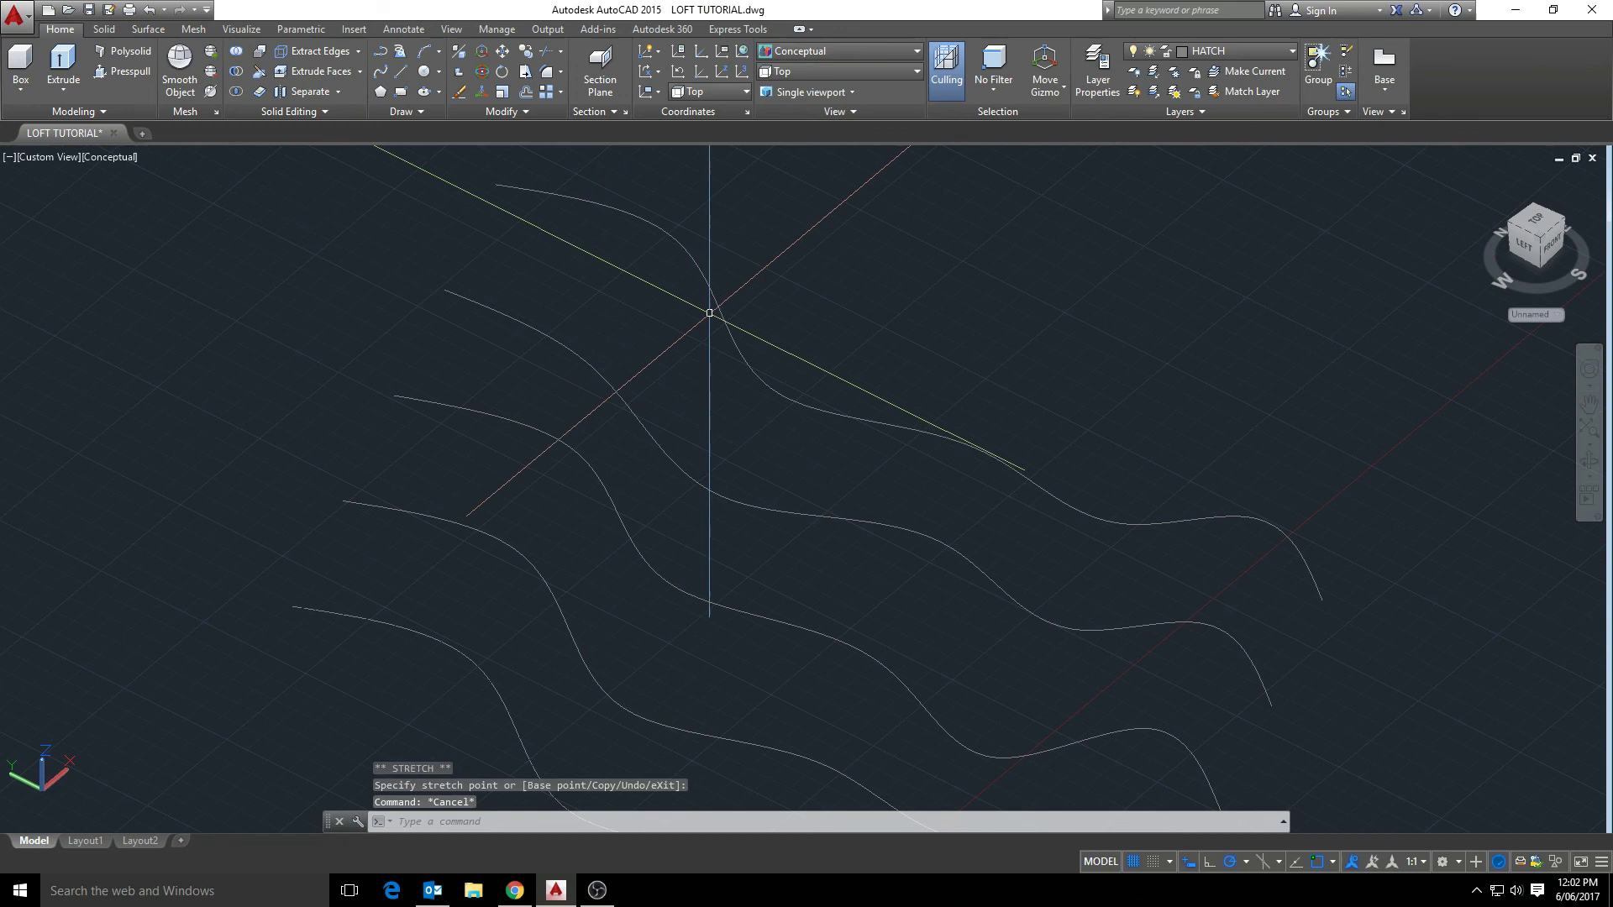
left_click(717, 315)
key("Escape")
left_click(691, 289)
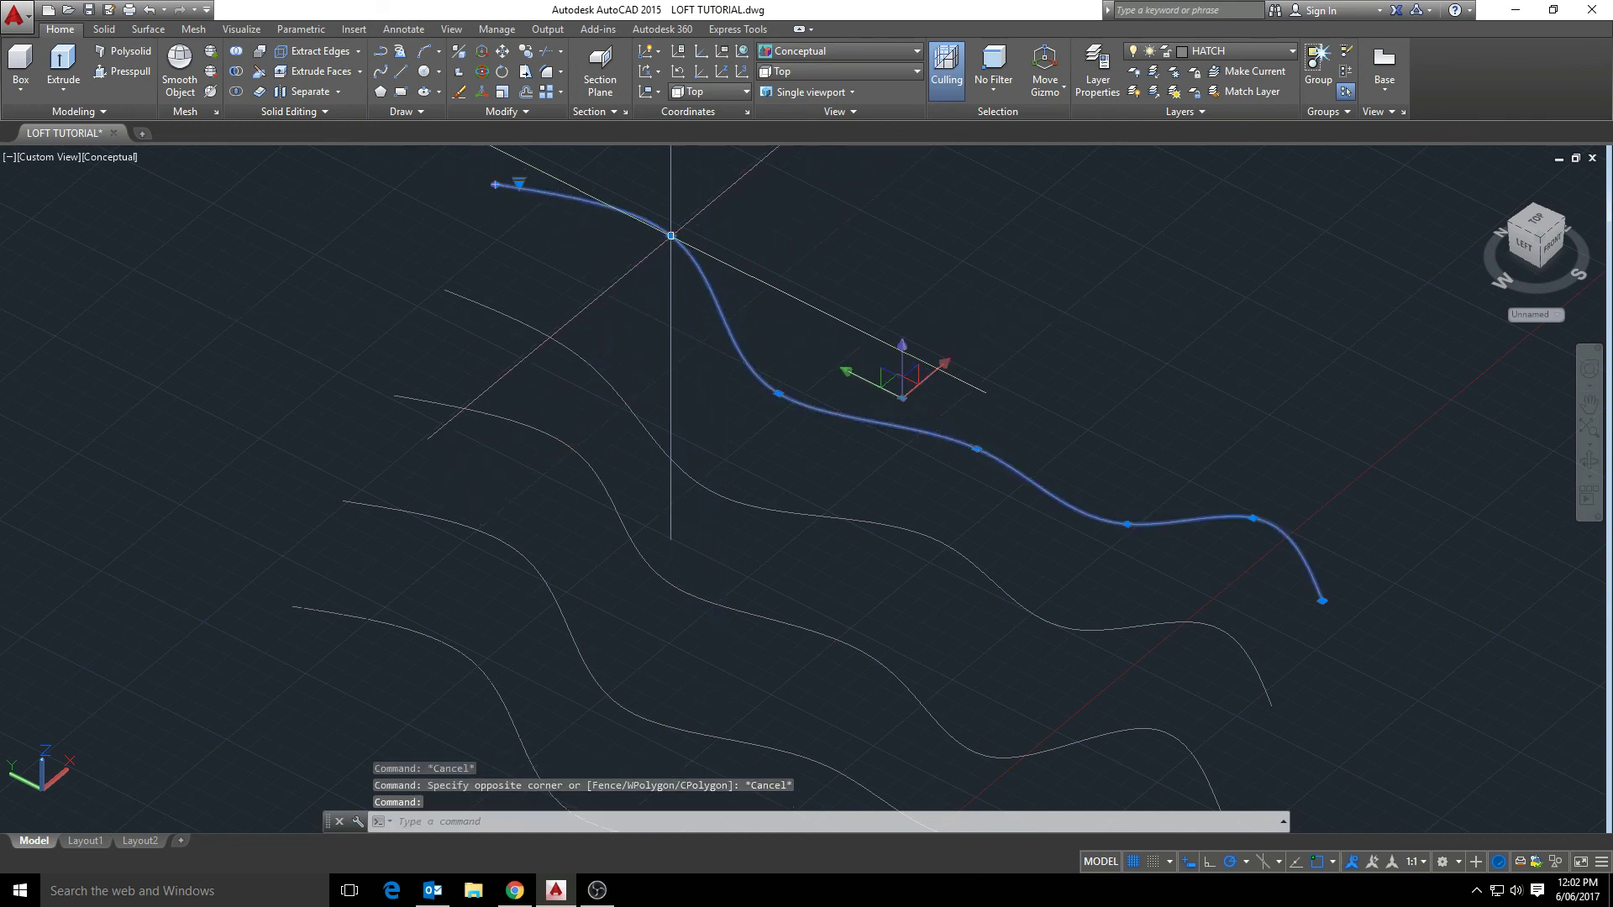
left_click(670, 235)
key("Escape")
key("Escape")
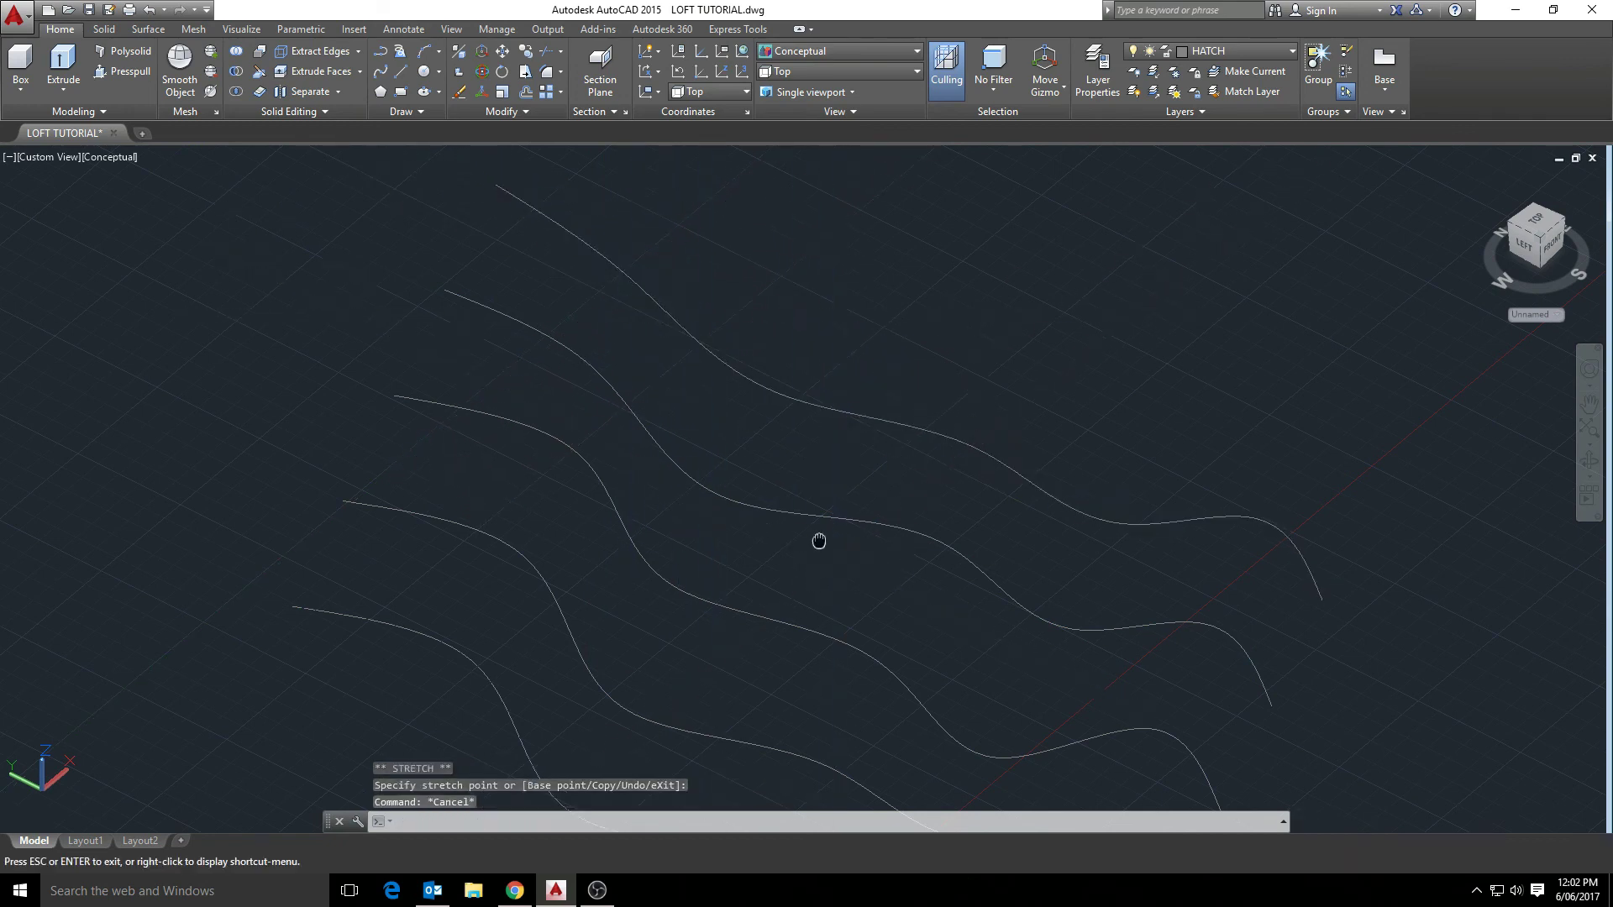
middle_click_drag(819, 541, 757, 414)
left_click(462, 430)
left_click(456, 425)
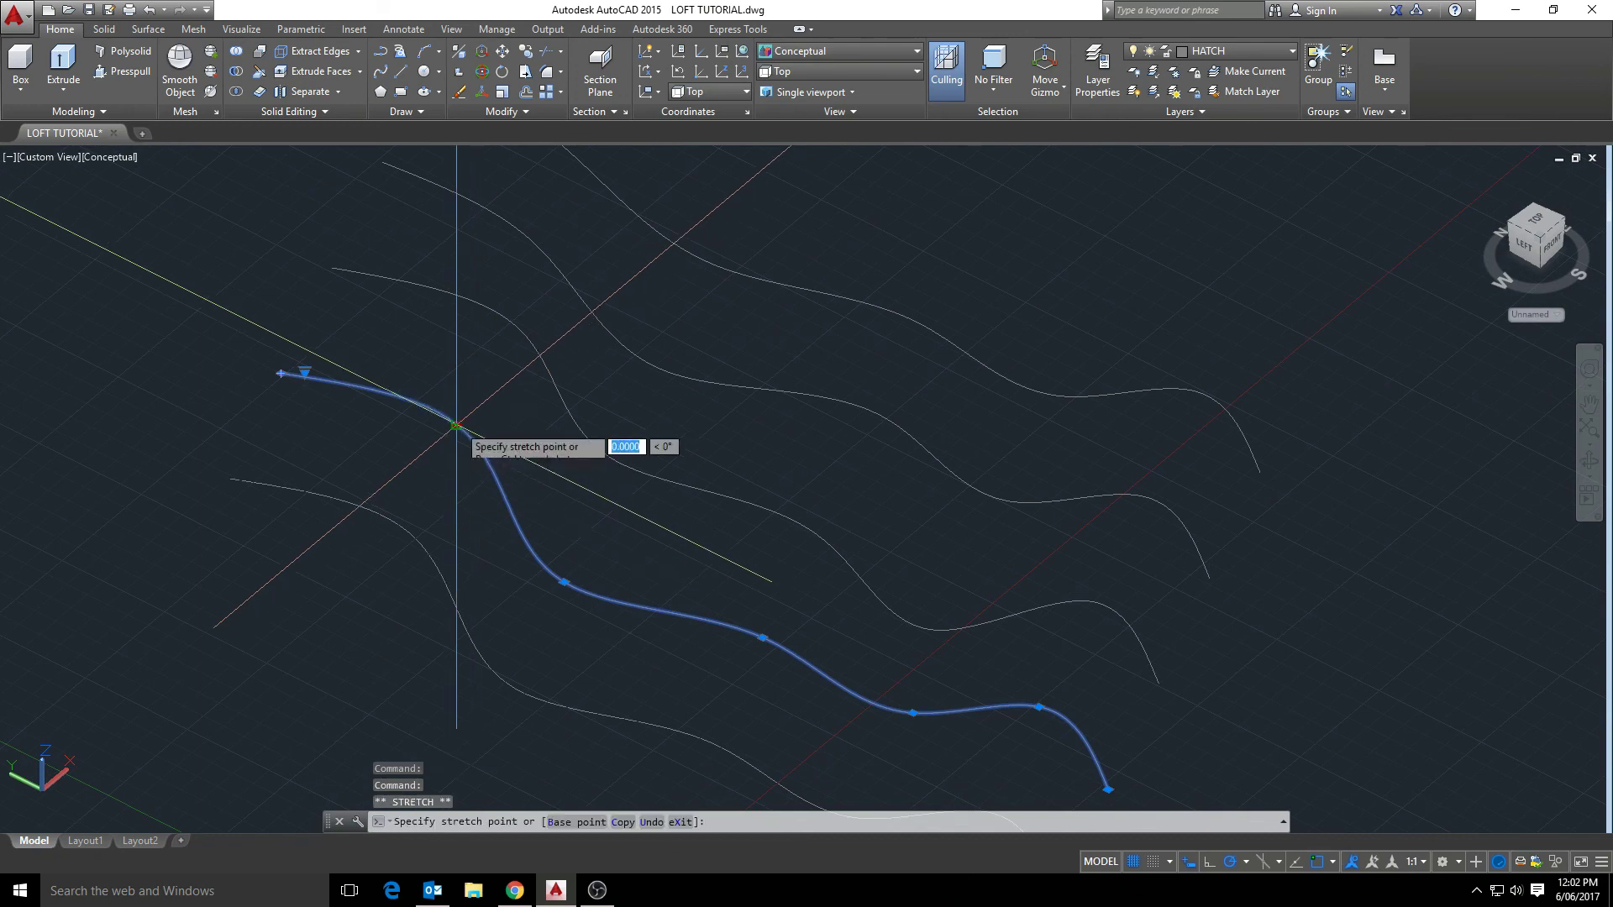
key("Escape")
middle_click_drag(431, 414, 483, 309)
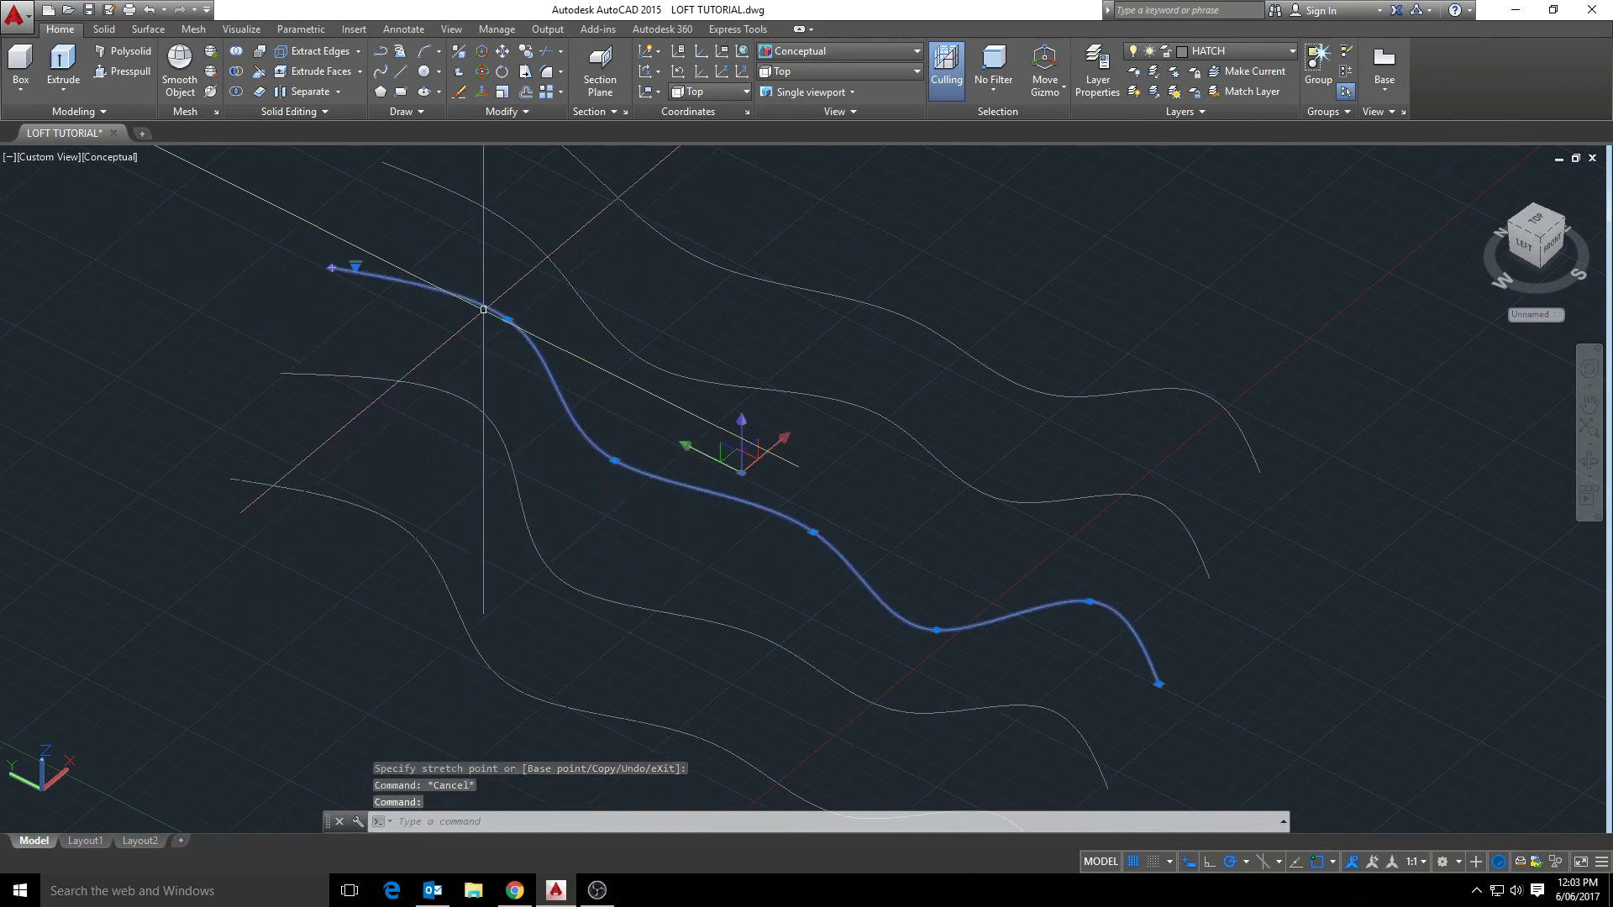
left_click(332, 268)
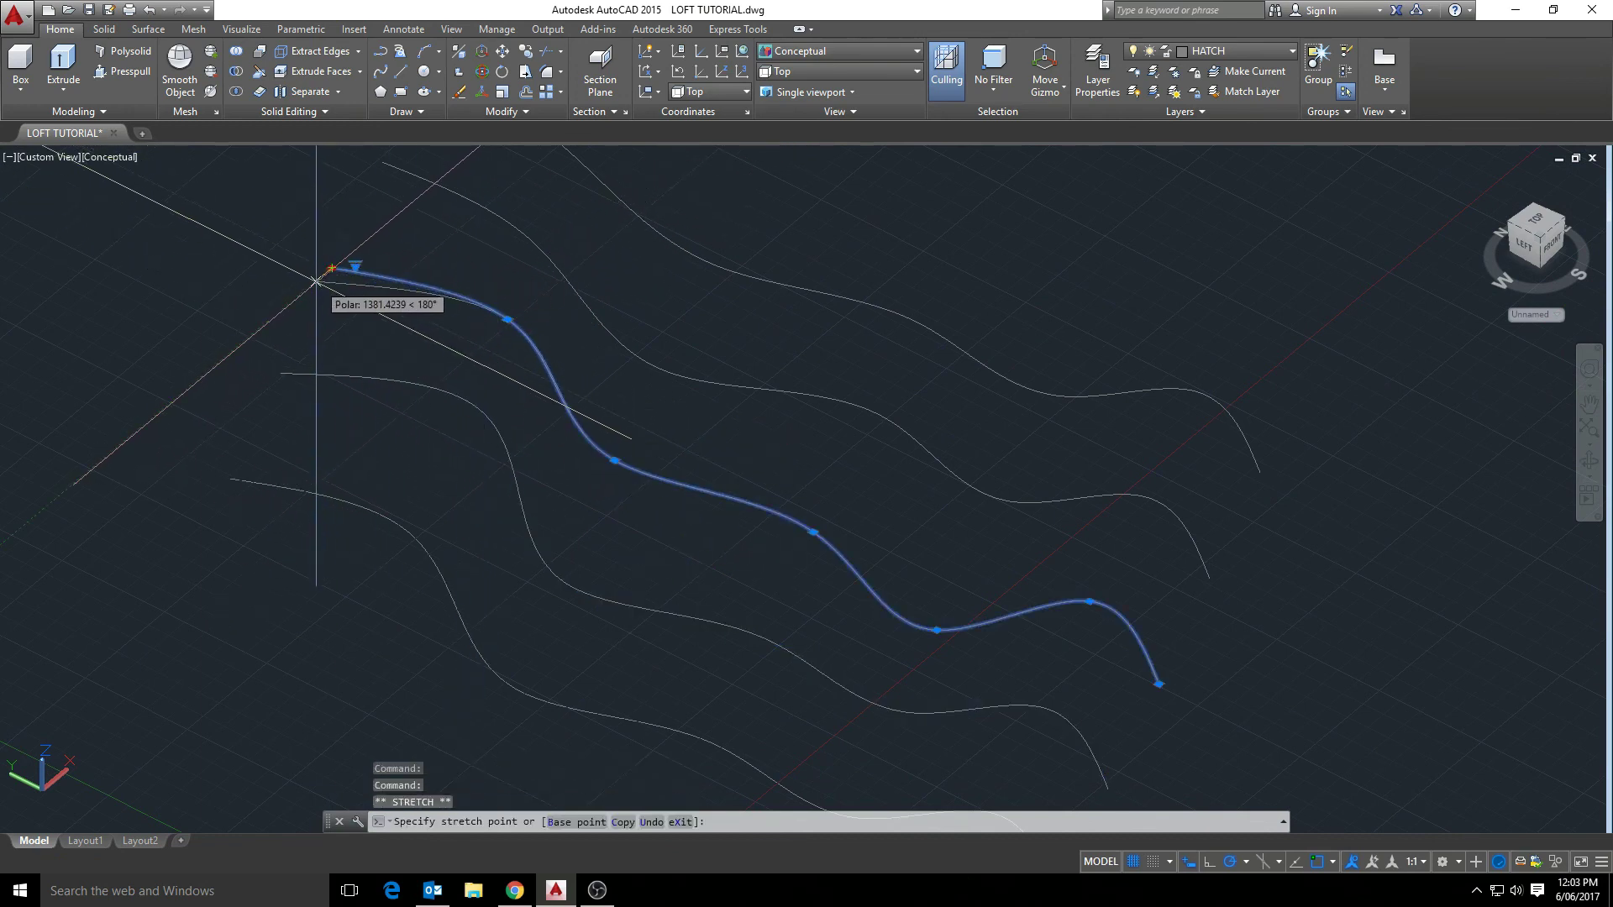
key("Escape")
middle_click_drag(314, 282, 605, 425, "shift")
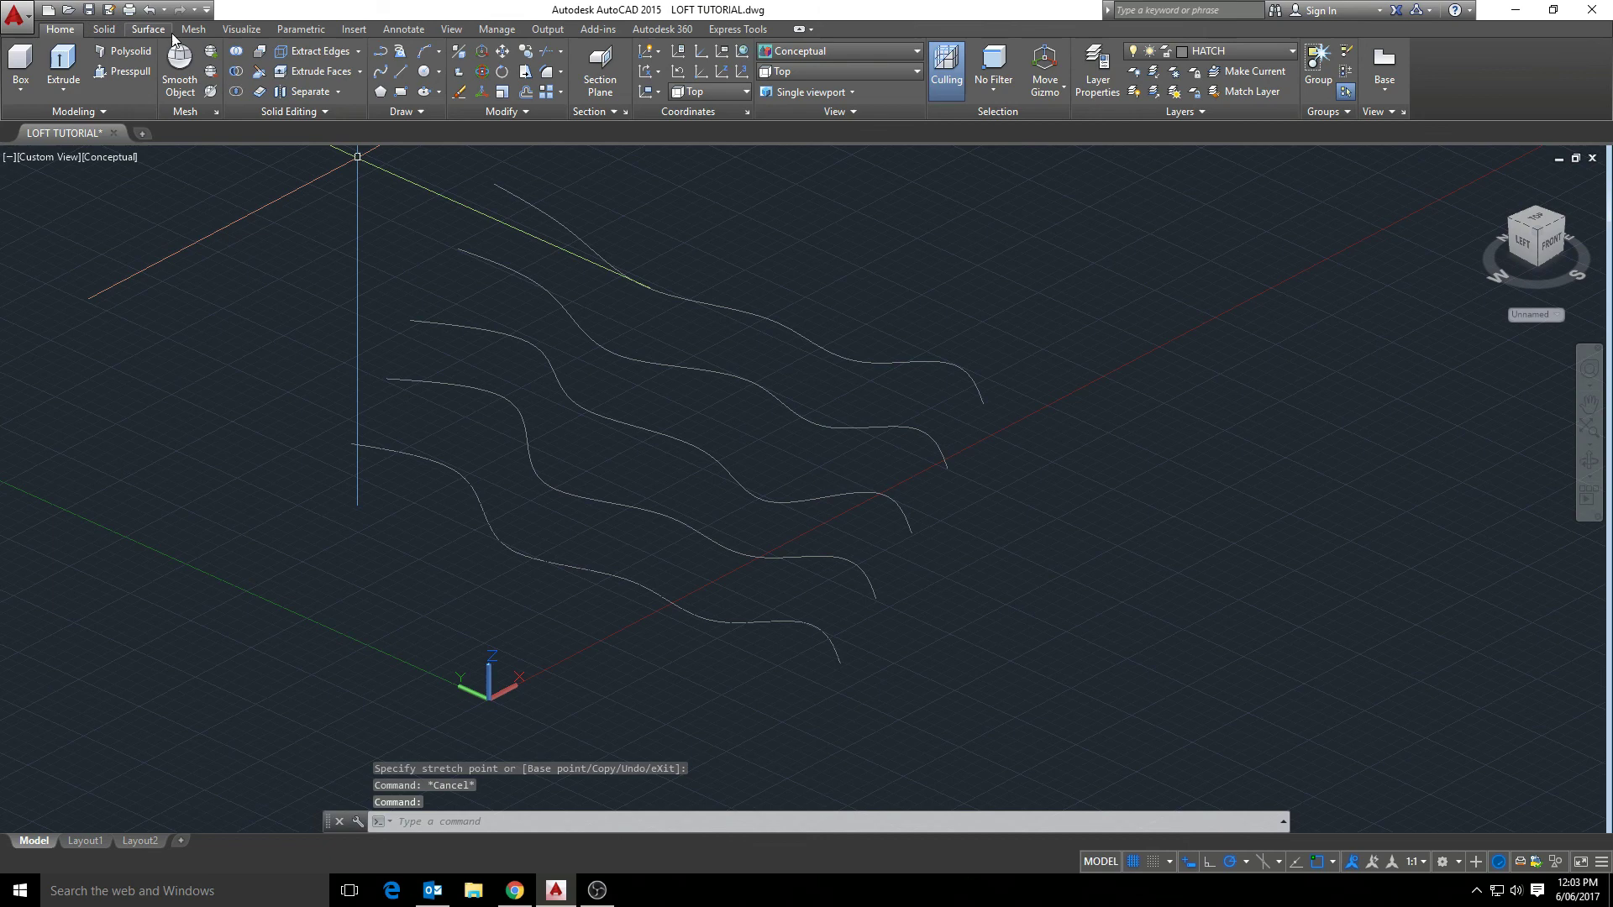
- Loft a surface through the five splines in order, using cross sections only
left_click(105, 30)
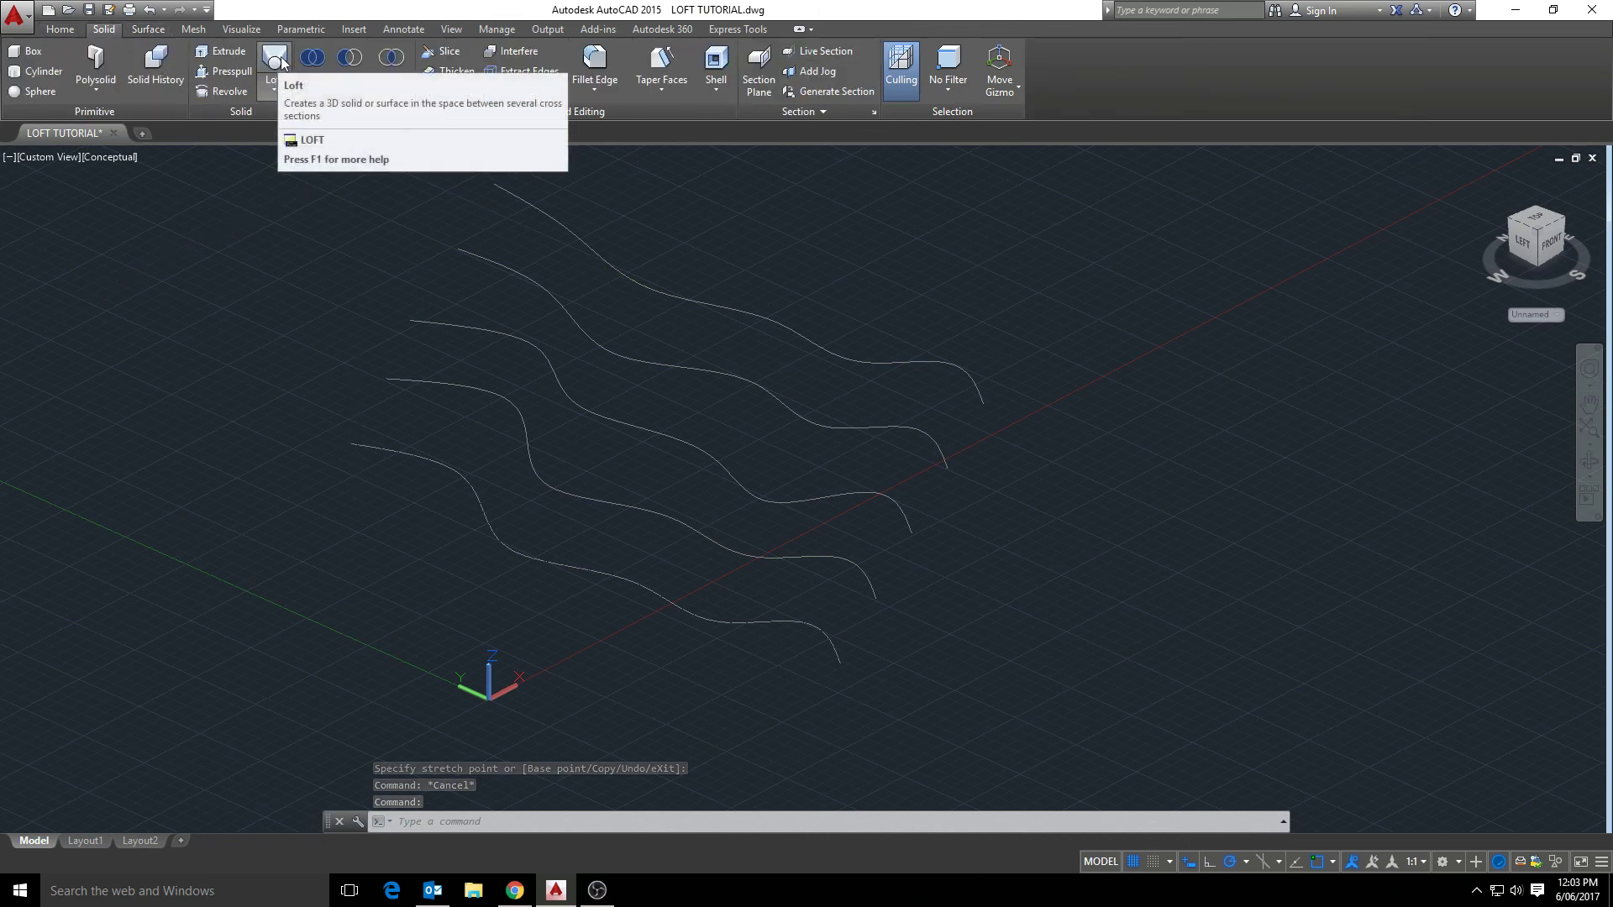
left_click(275, 63)
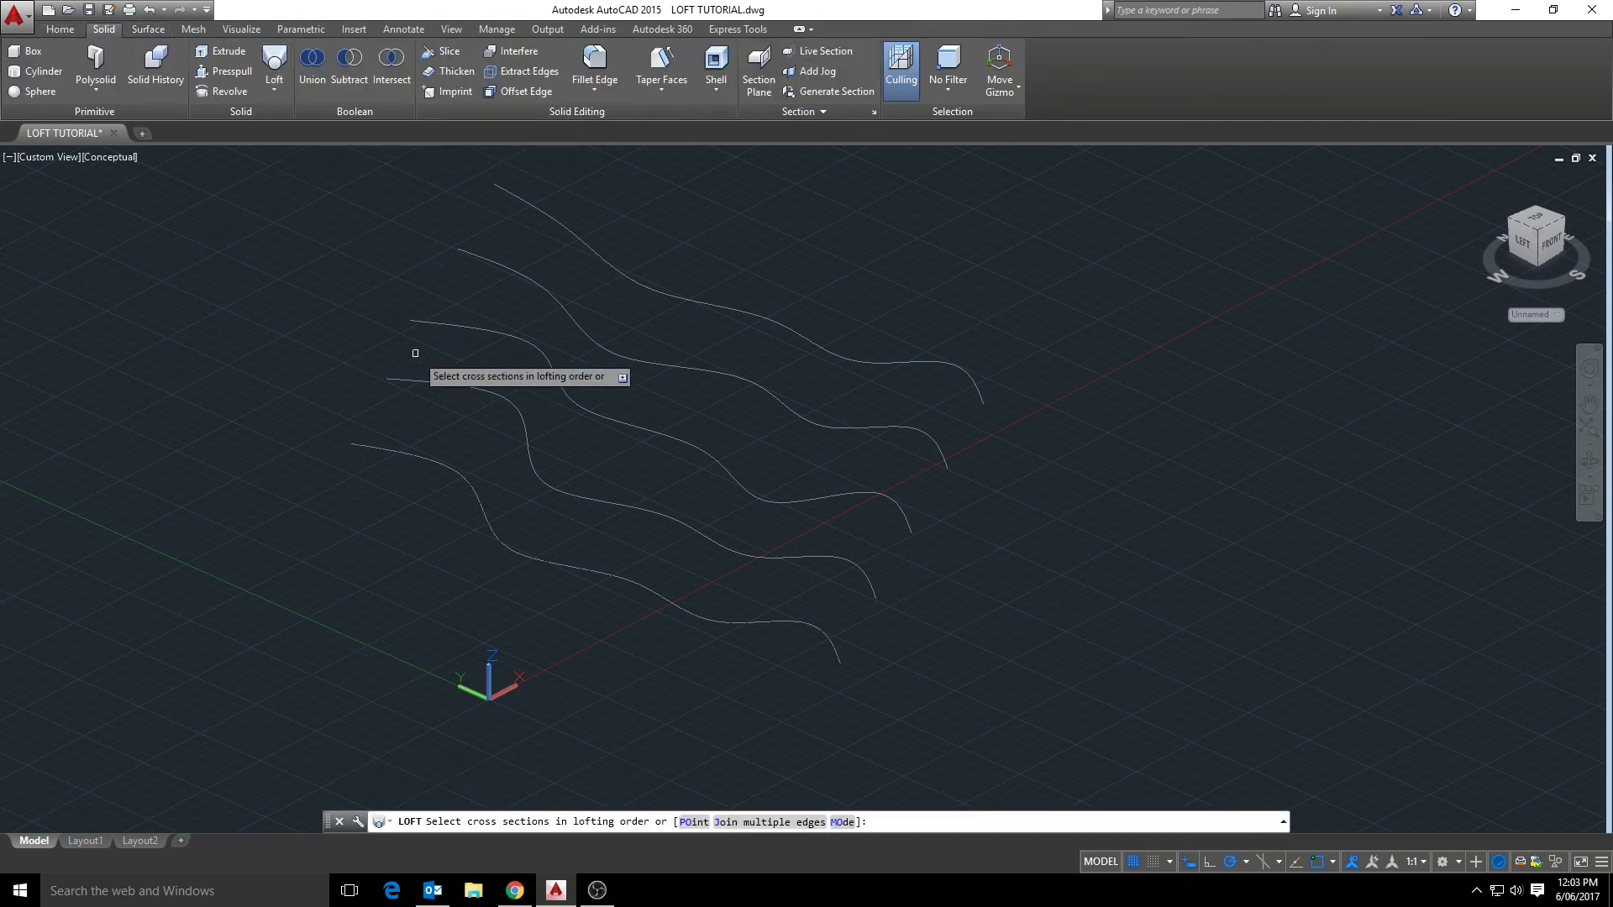
left_click(578, 240)
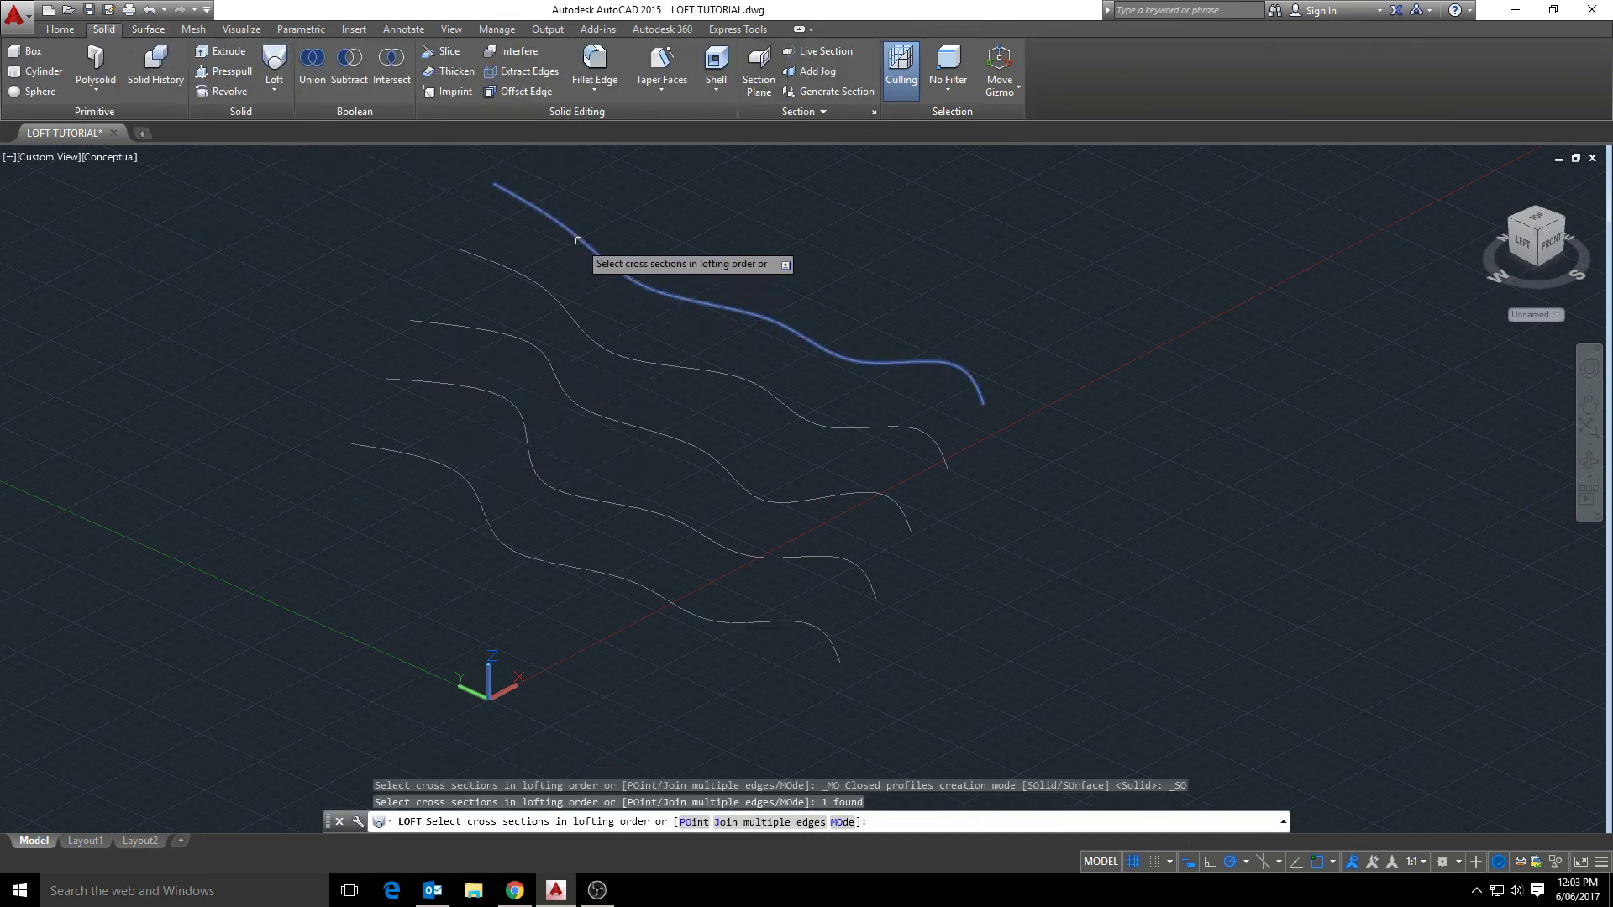
left_click(544, 287)
left_click(519, 335)
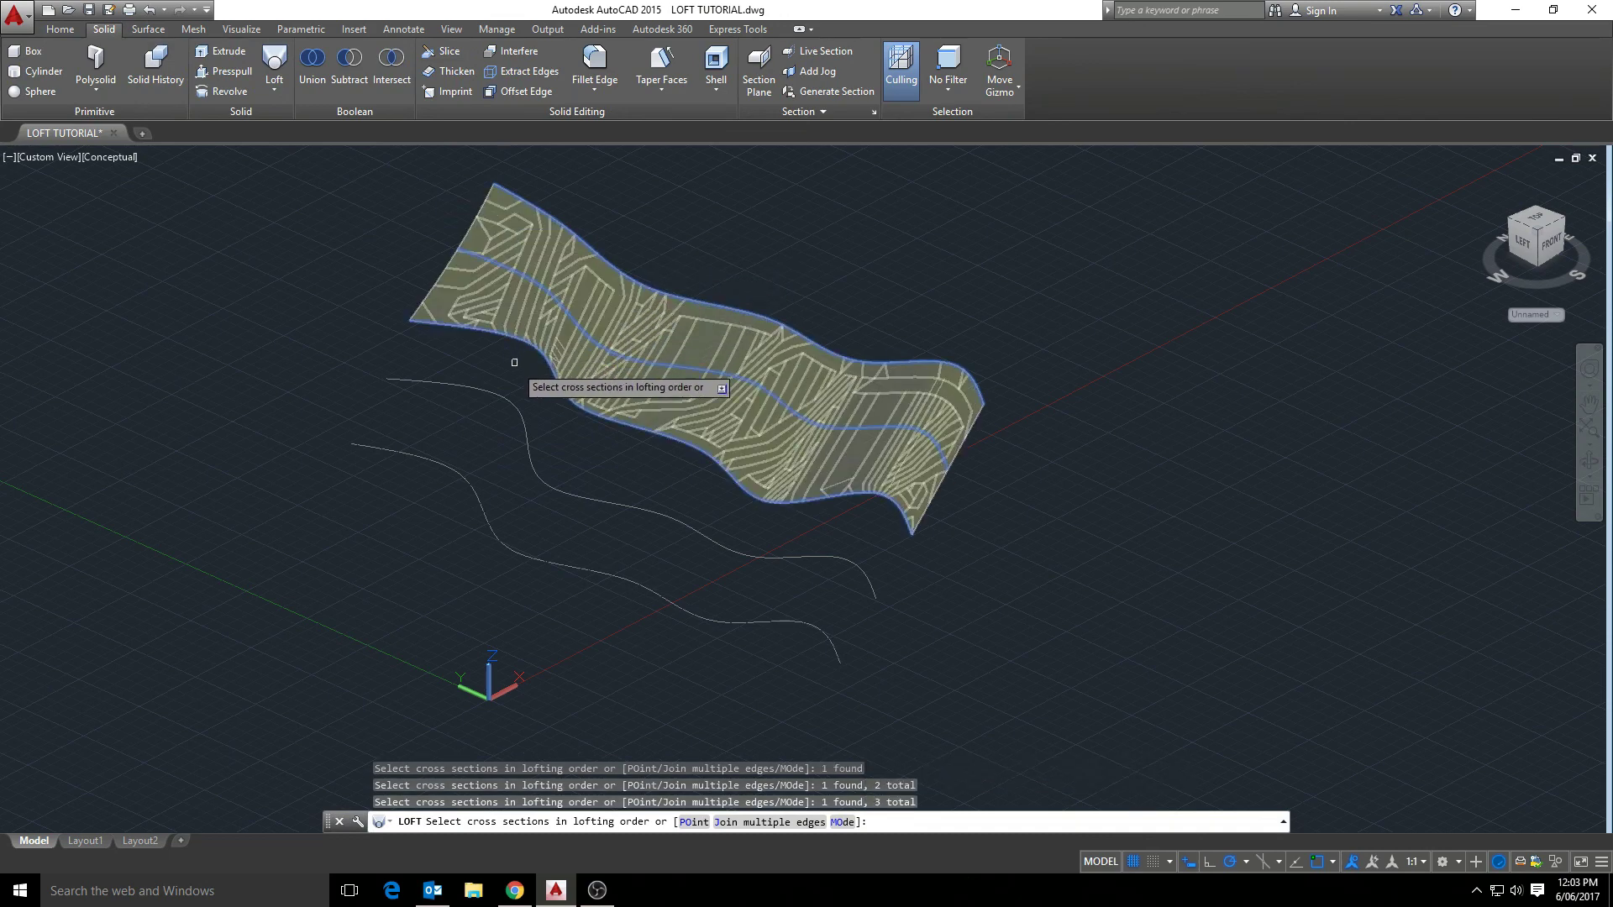
left_click(508, 394)
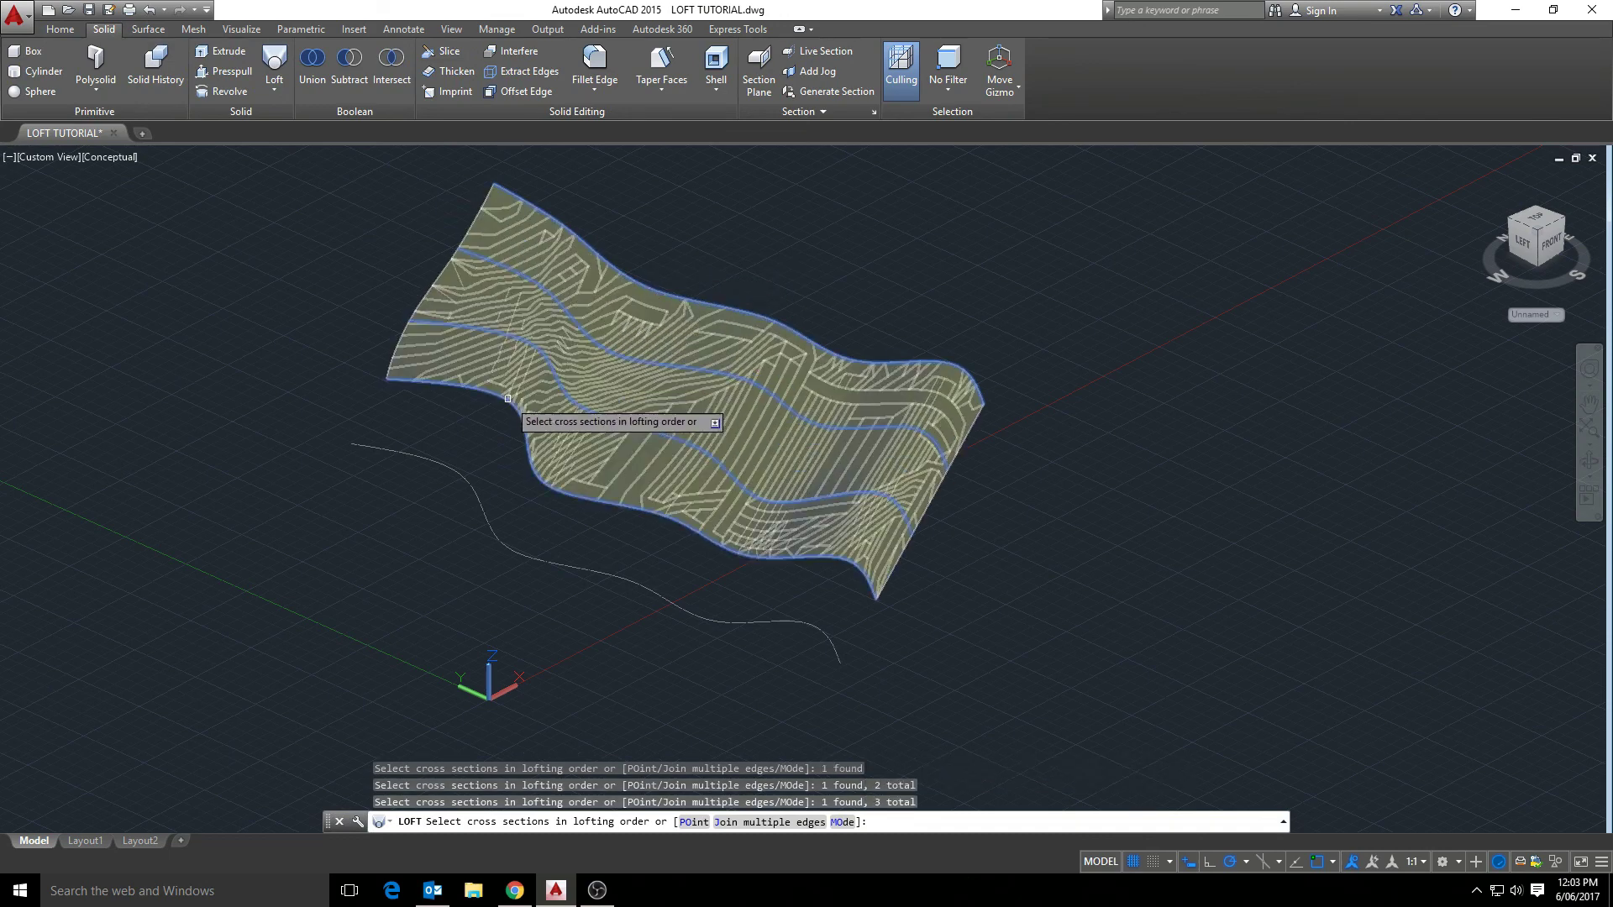
left_click(462, 473)
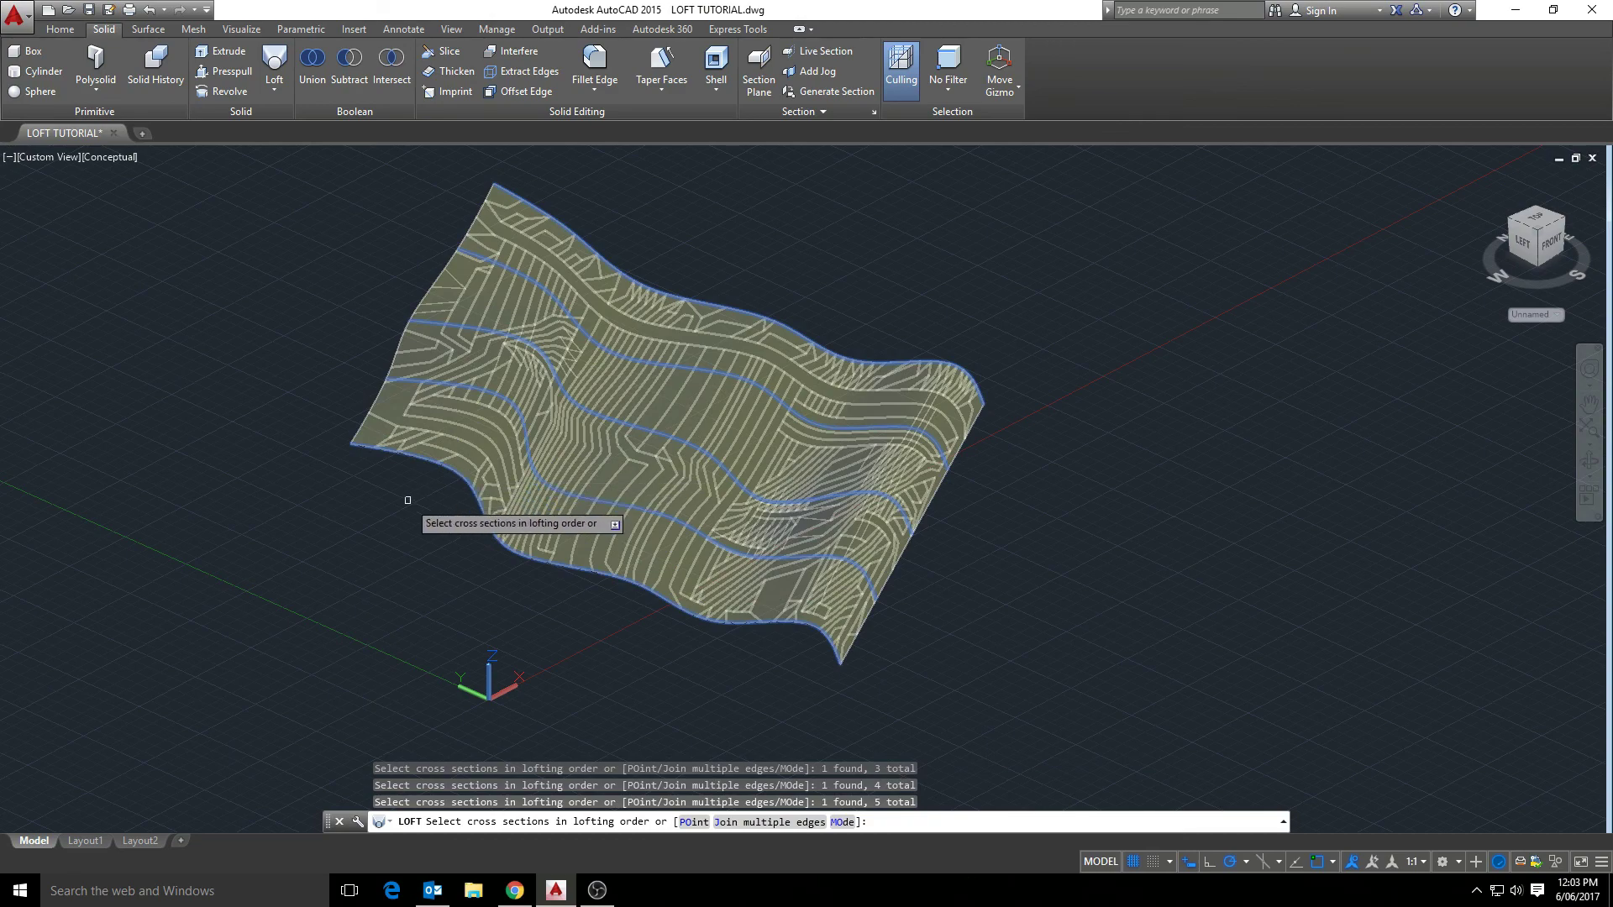
key("Return")
key("Return")
- Orbit around the new loft surface and select it to inspect its shape
scroll(586, 396, "up", 3)
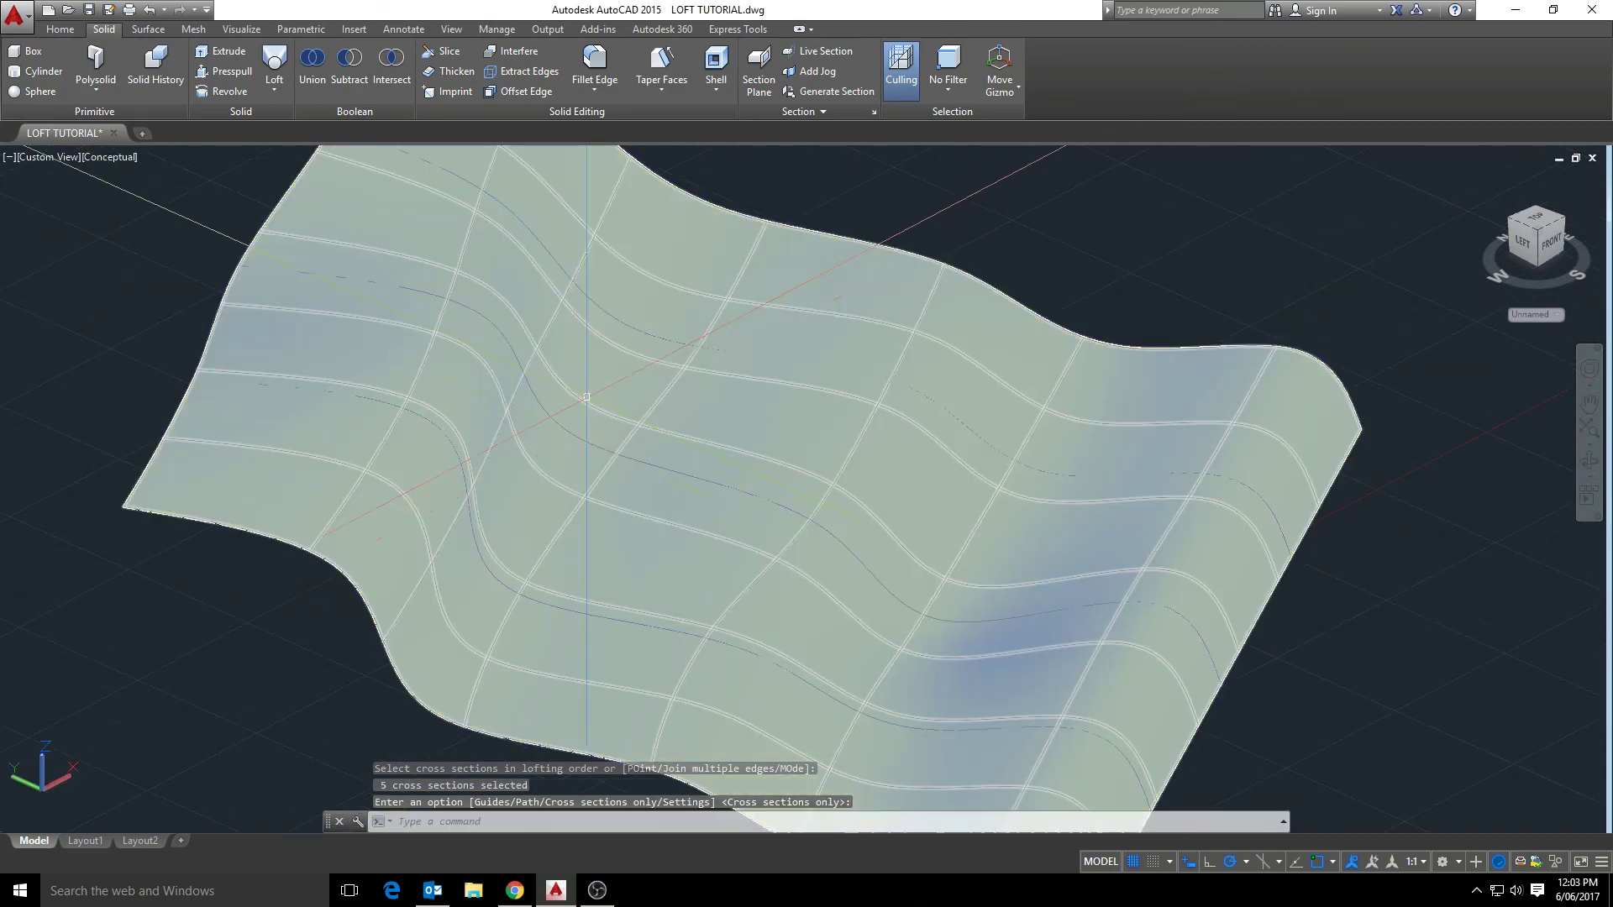
scroll(586, 397, "down", 3)
middle_click_drag(587, 396, 899, 378, "shift")
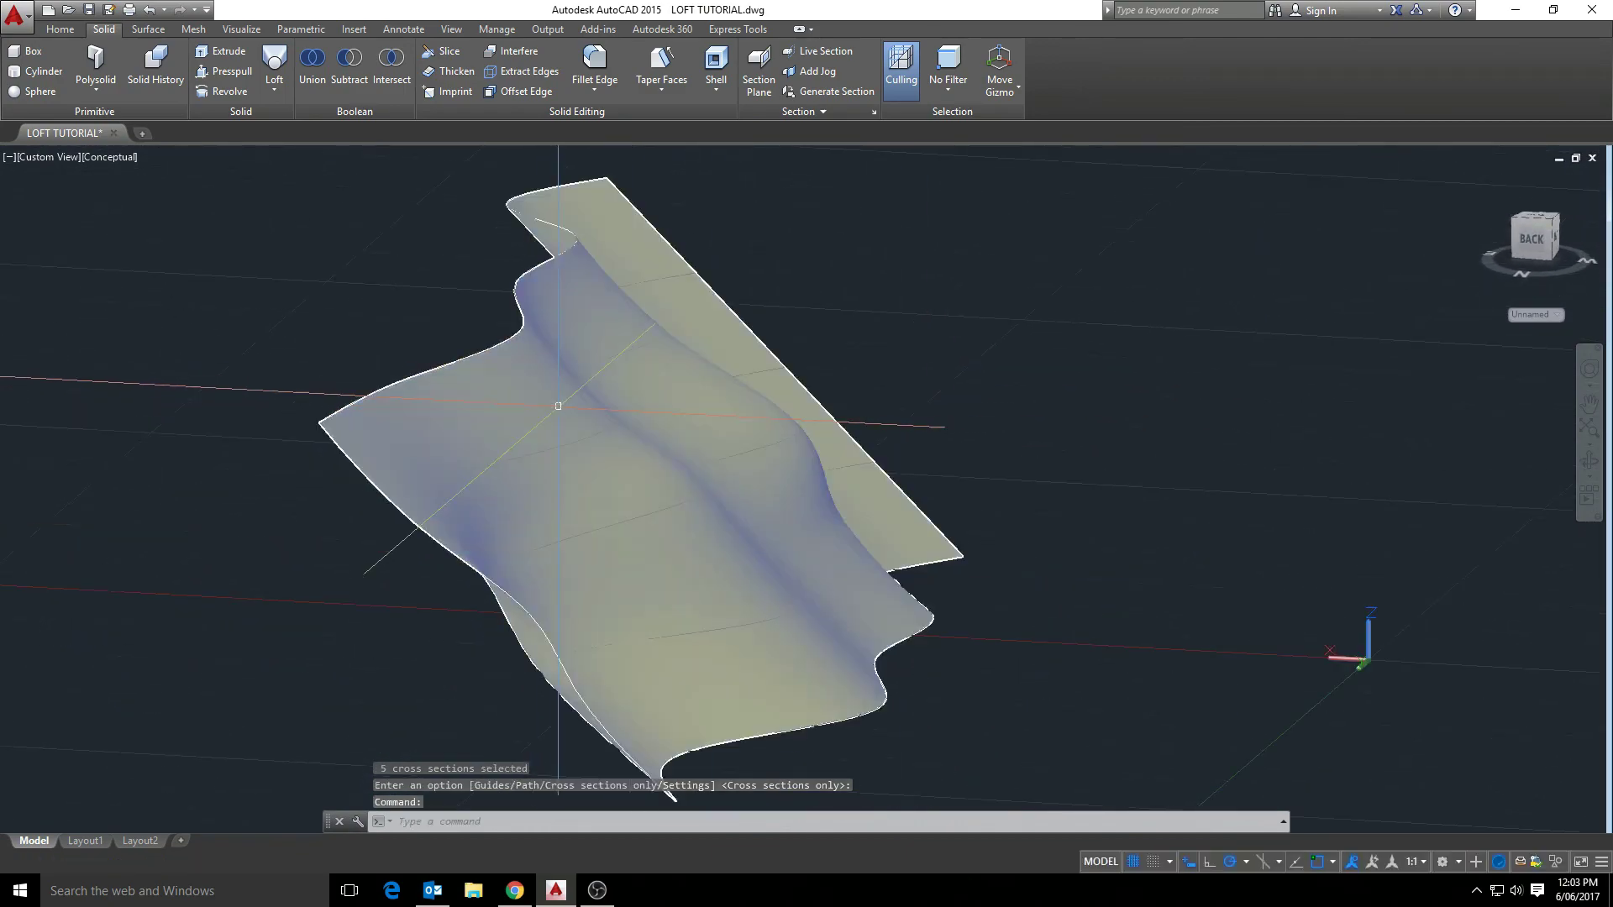
middle_click_drag(558, 406, 471, 252, "shift")
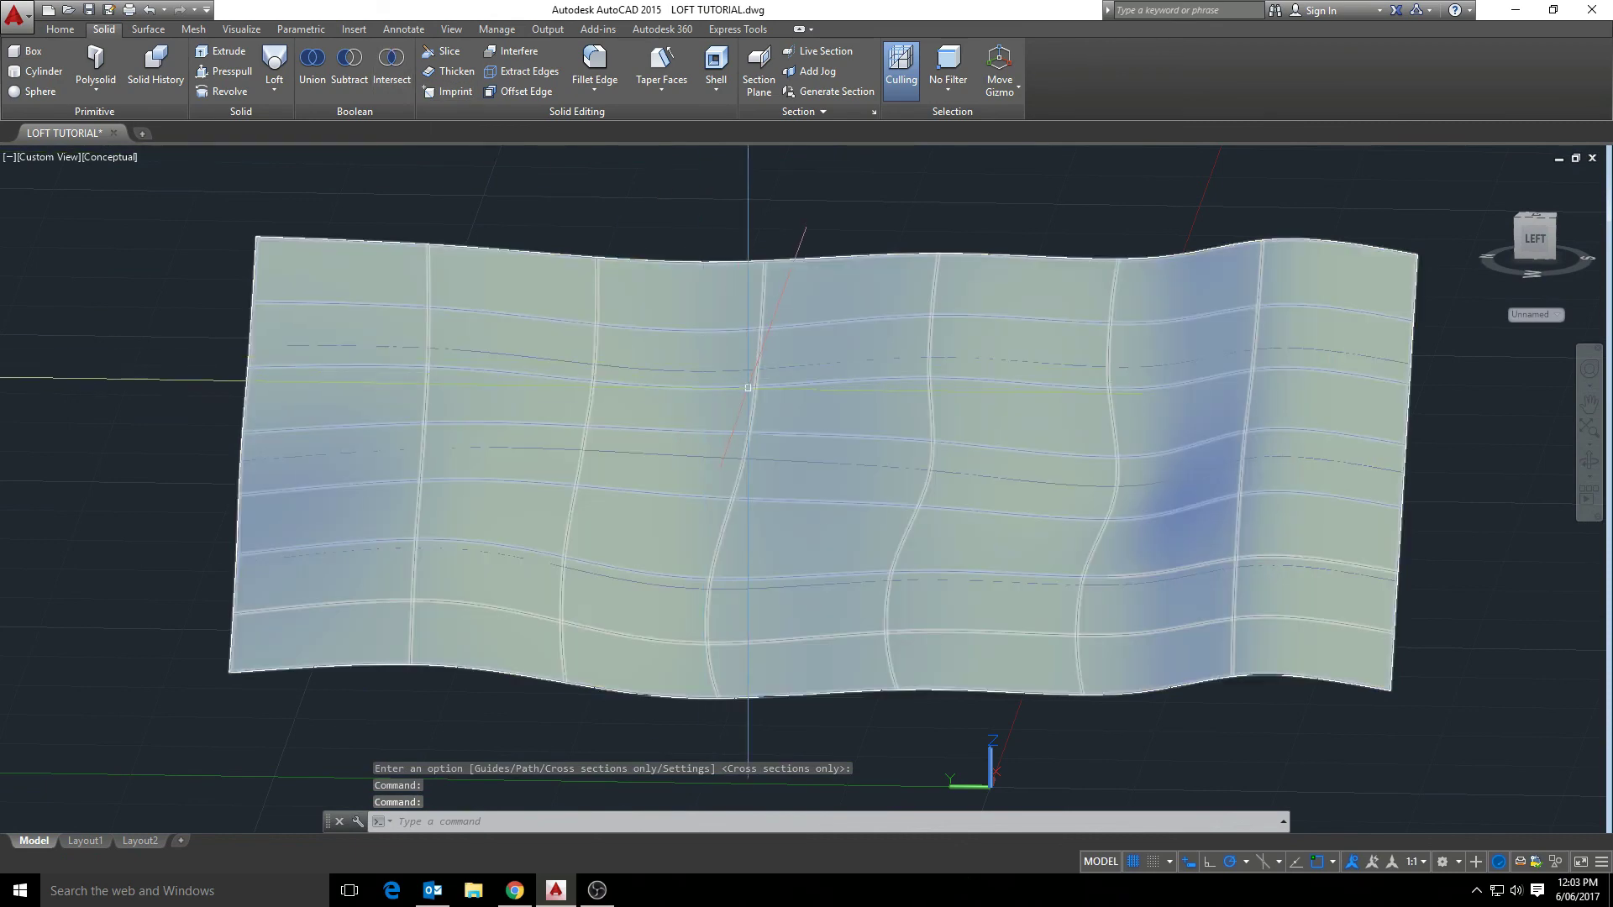
left_click(748, 387)
middle_click_drag(747, 387, 592, 504, "shift")
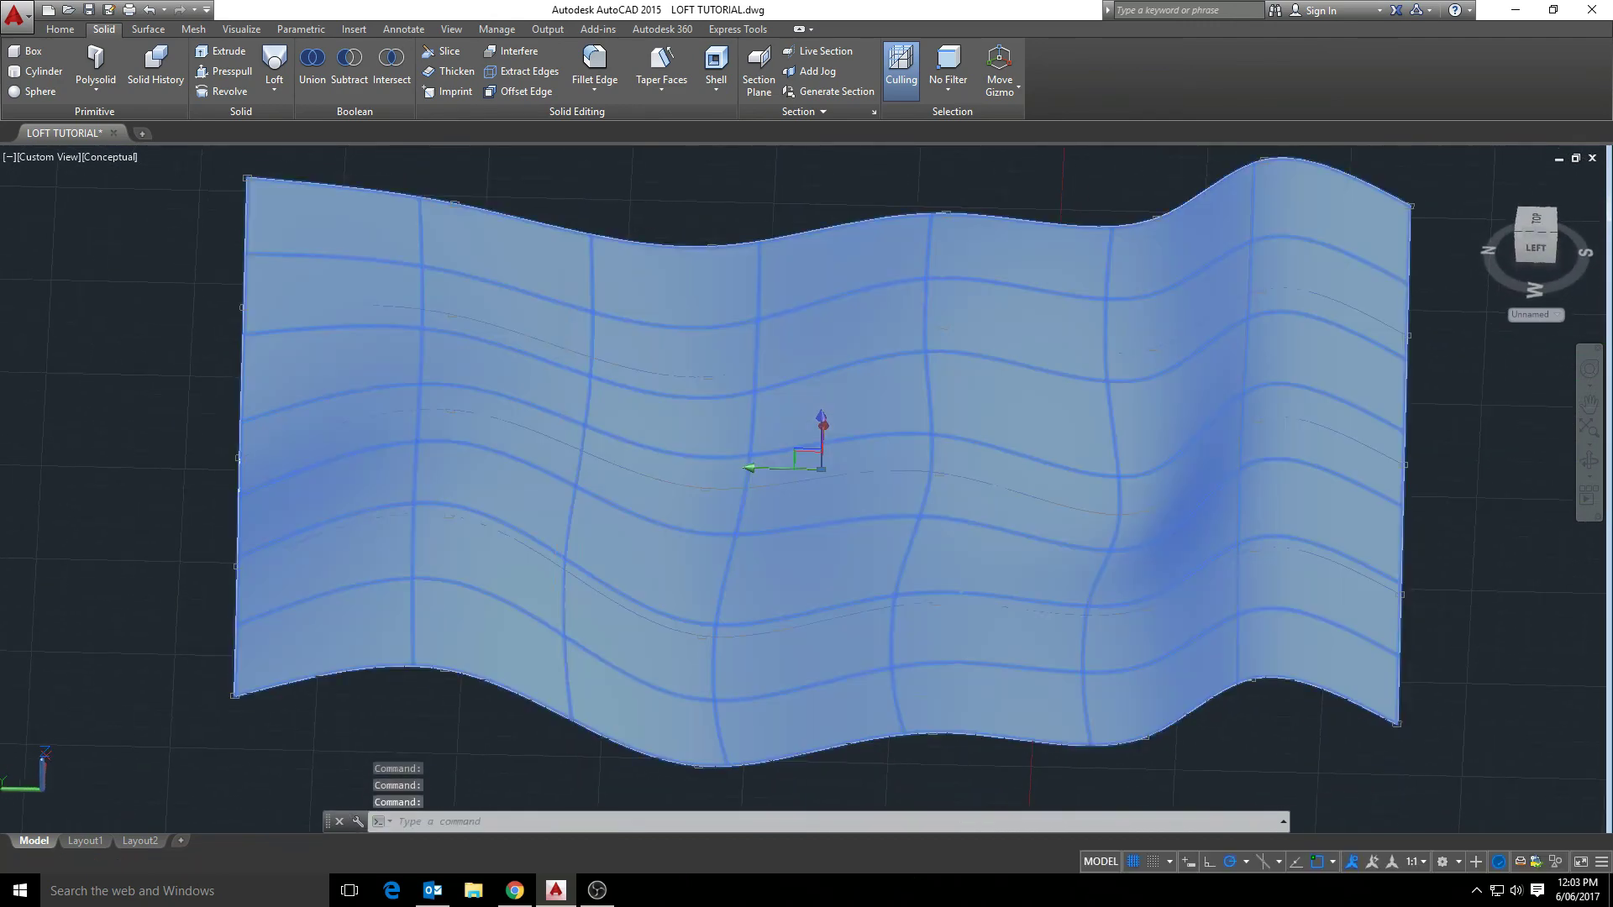
- Switch to 2D Wireframe and window-select the loft surface from an angled view
left_click(61, 29)
left_click(791, 56)
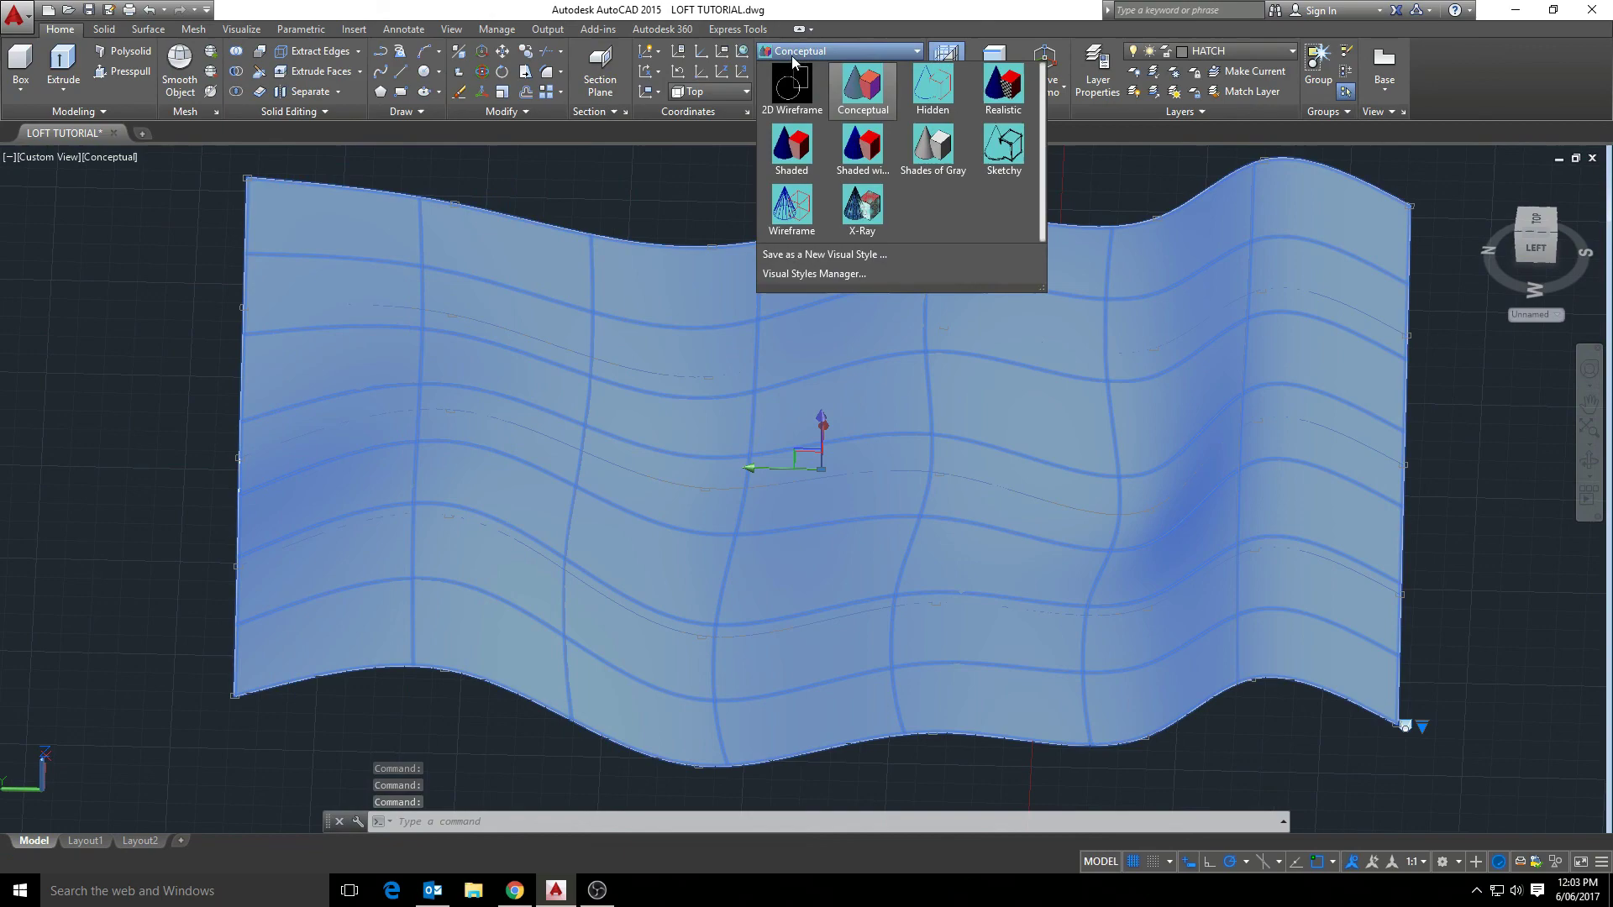
left_click(783, 72)
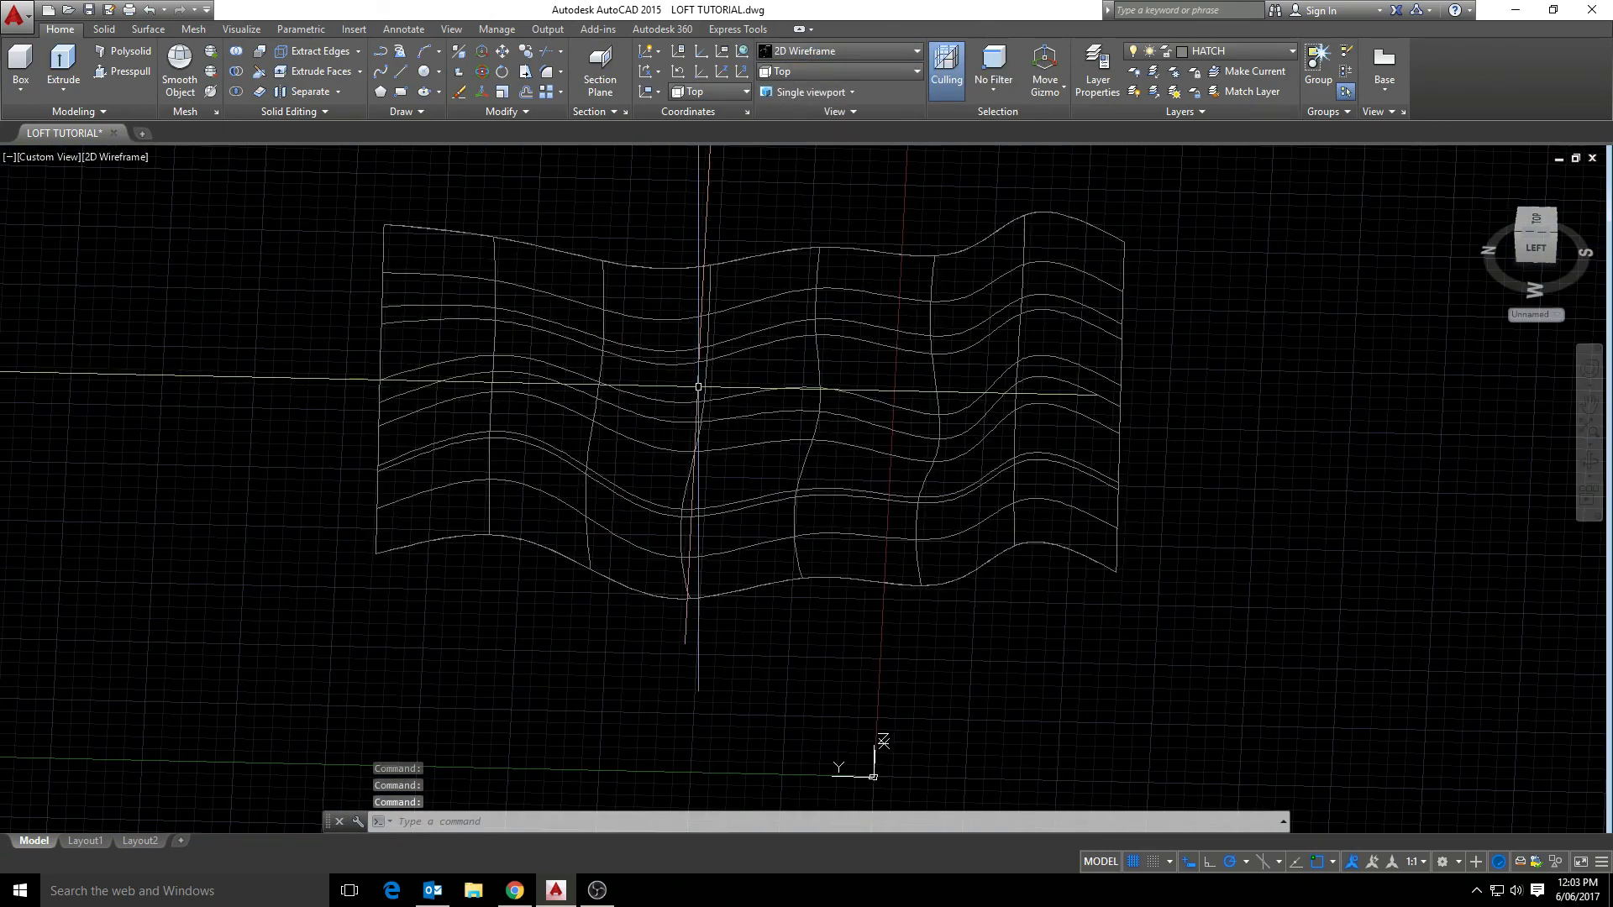
left_click(677, 361)
left_click(1123, 568)
middle_click_drag(1123, 569, 855, 354, "shift")
scroll(694, 360, "up", 6)
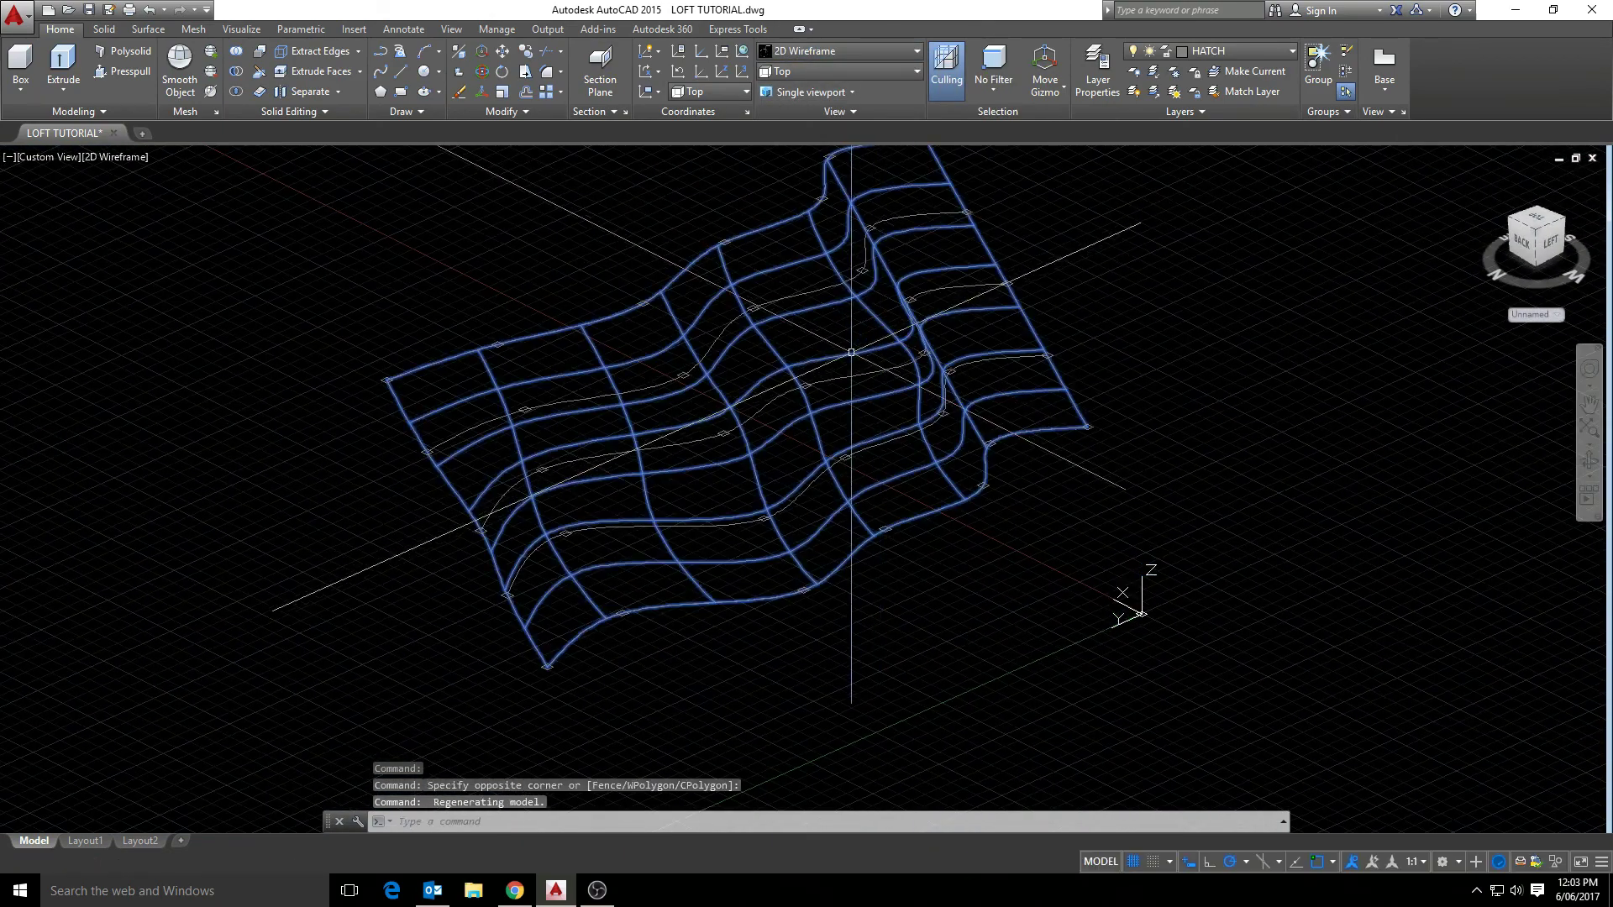
- Drag a spline point of the surface to a new spot, accepting loss of associativity
left_click(630, 431)
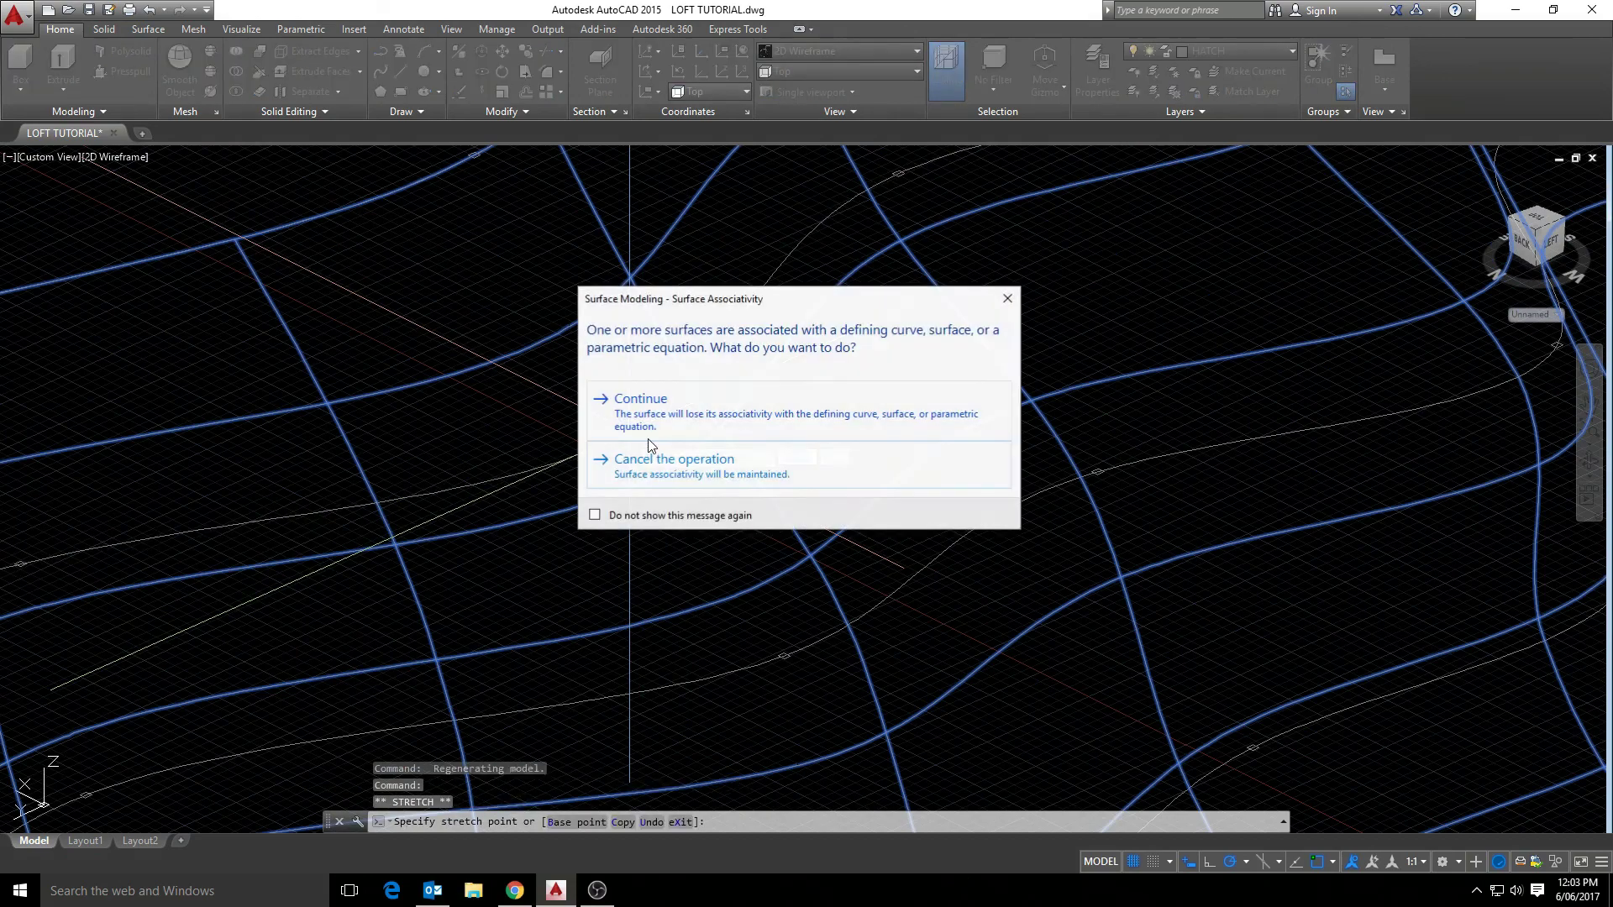
left_click(708, 420)
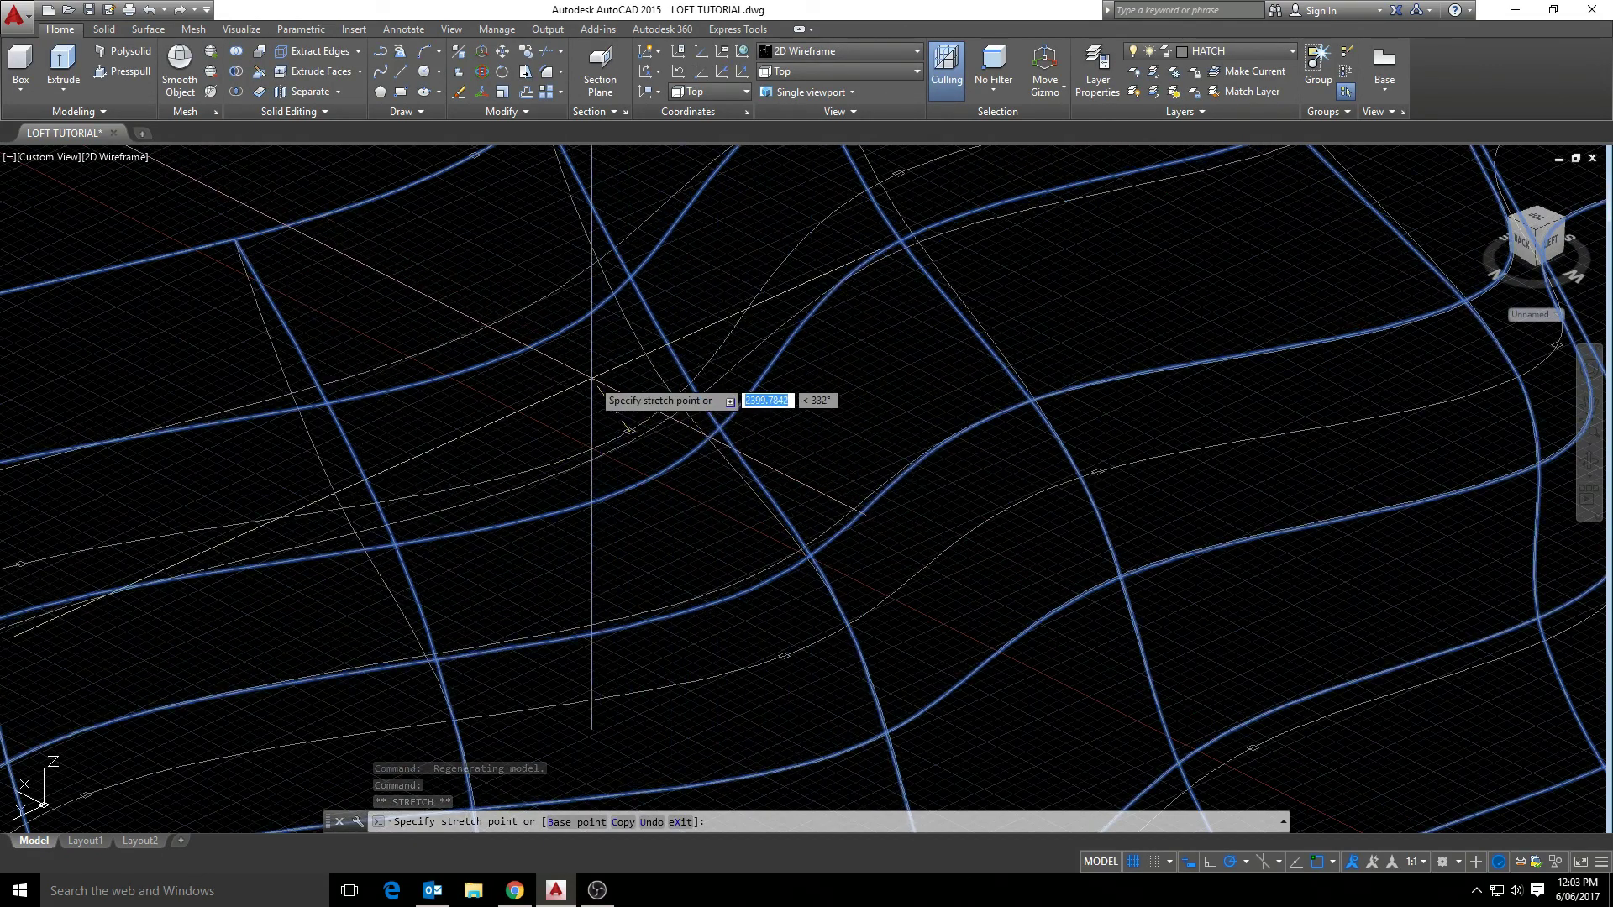
left_click(537, 386)
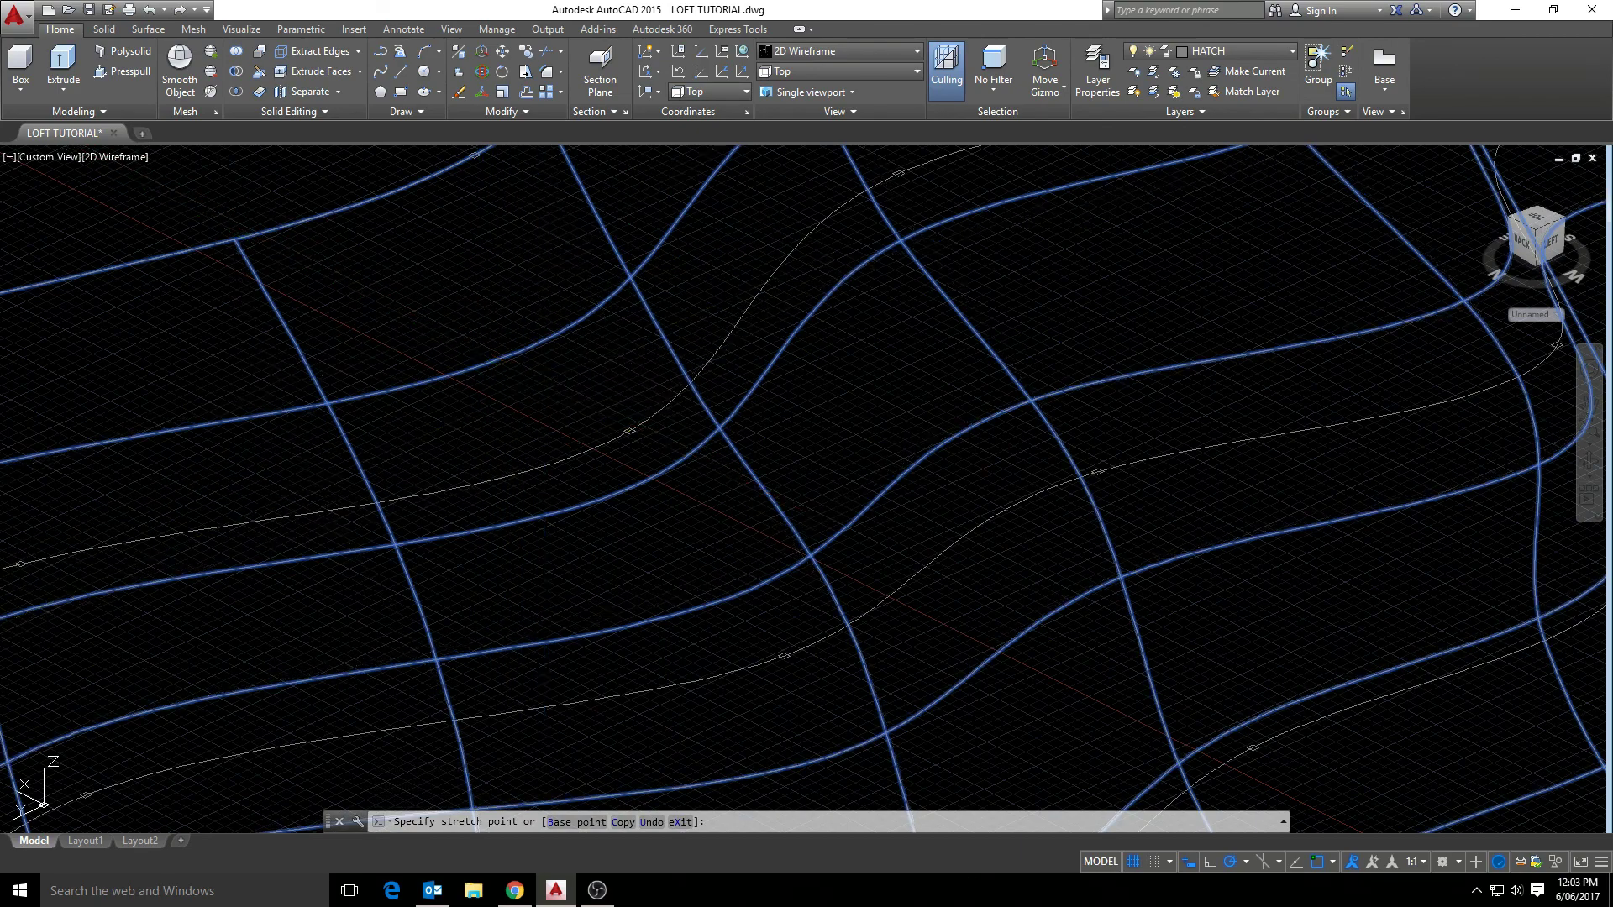
key("Escape")
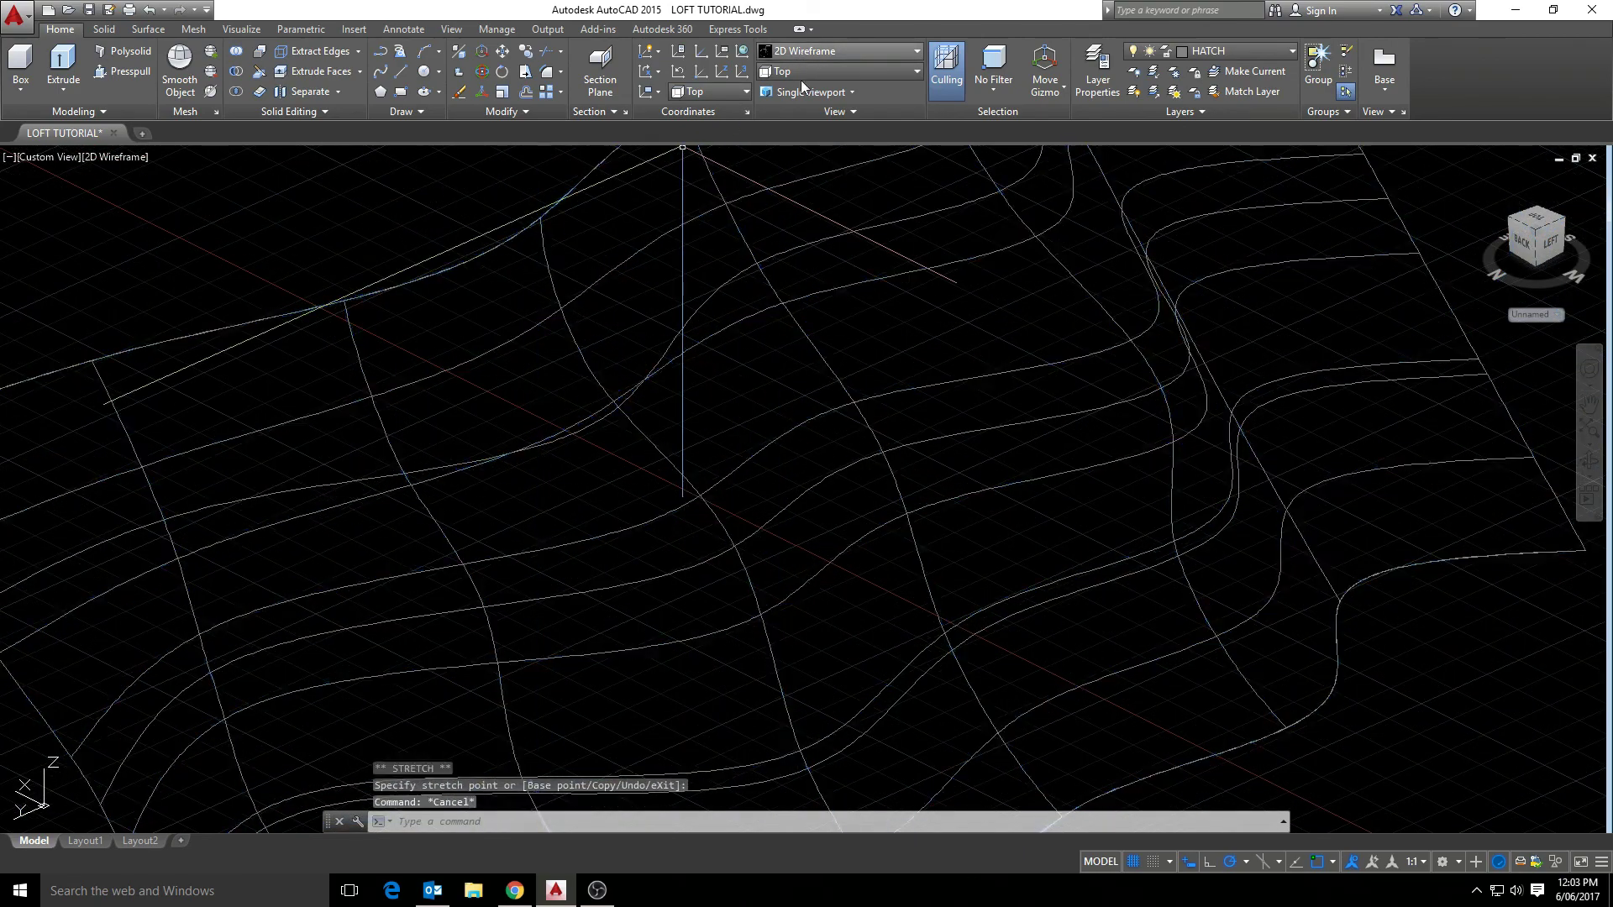
middle_click_drag(789, 403, 550, 426, "shift")
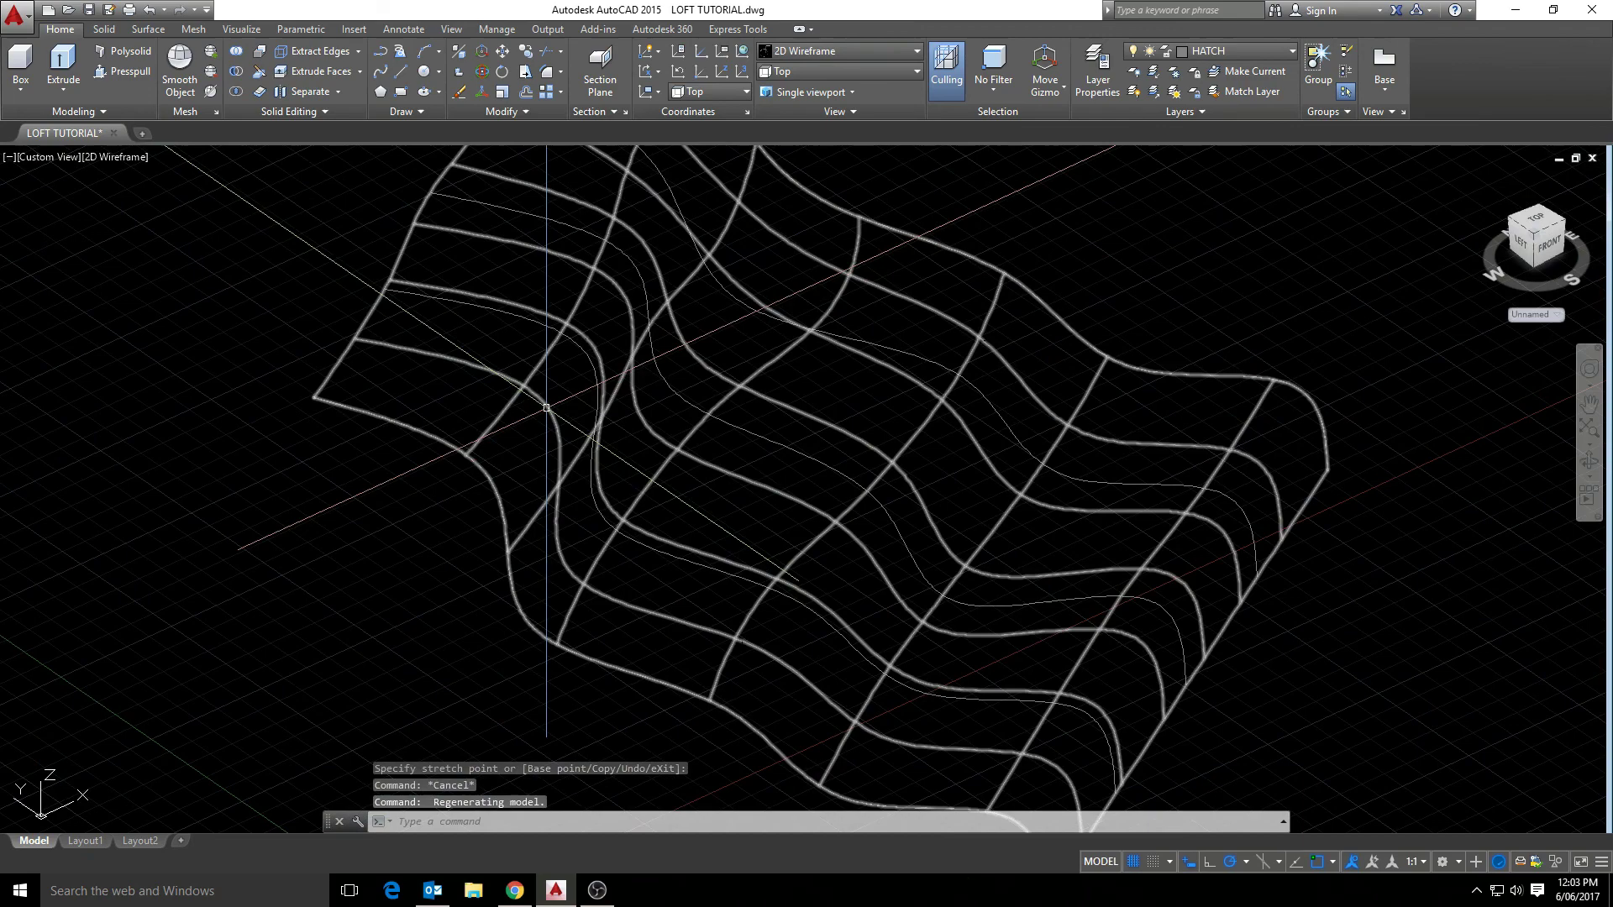
- Reselect the surface and move two corner points to new positions
left_click(547, 381)
scroll(546, 381, "up", 5)
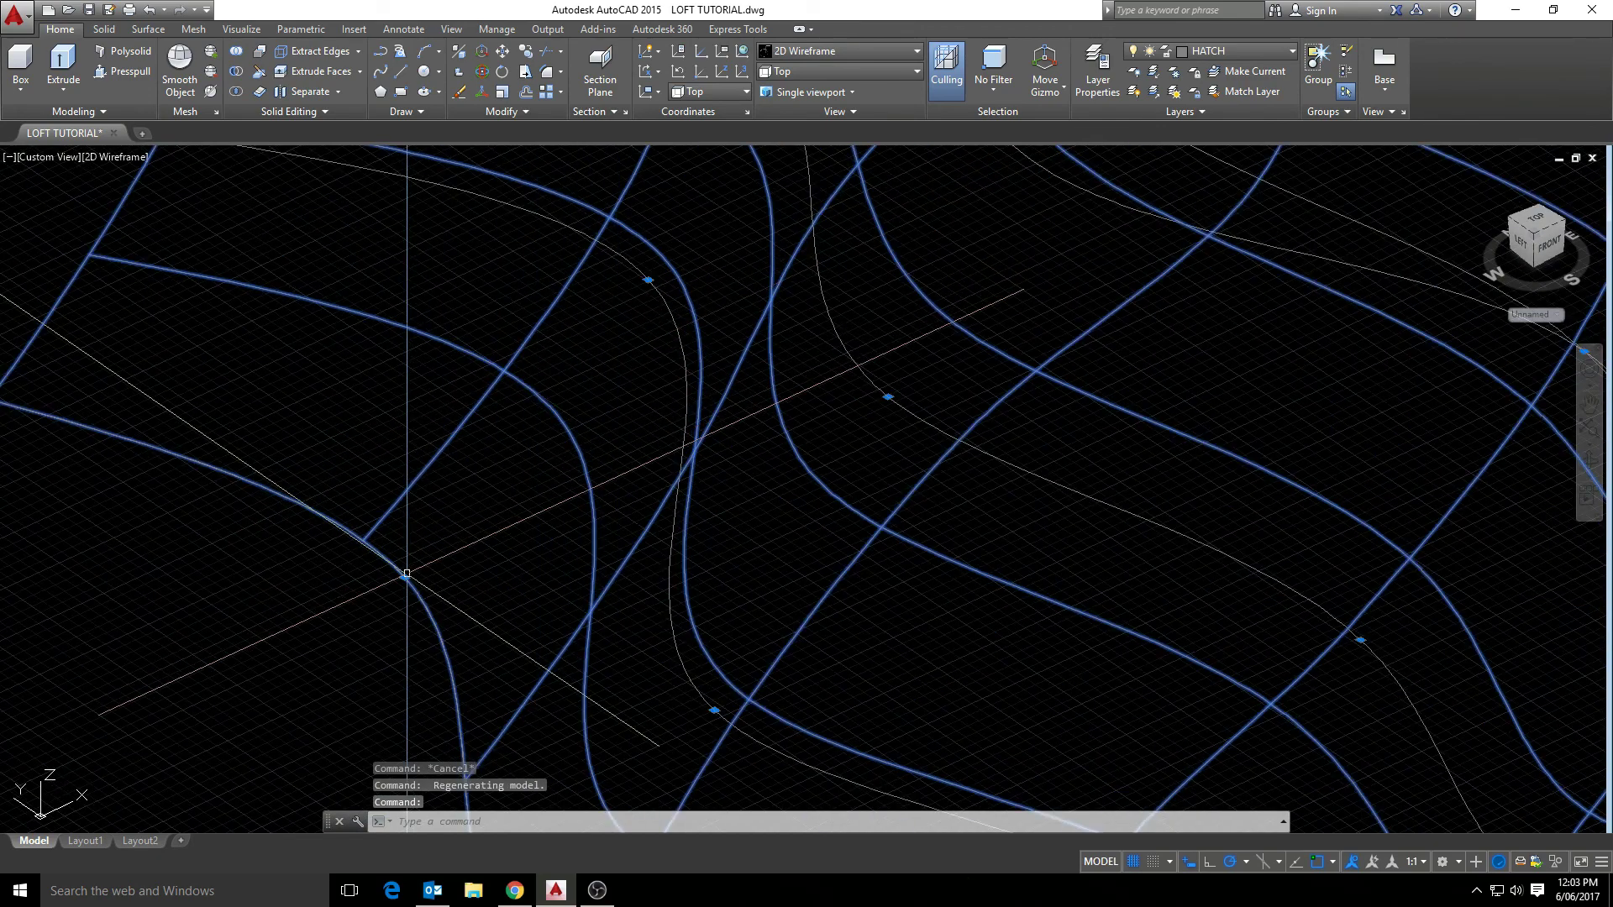
left_click(404, 577)
scroll(404, 577, "down", 3)
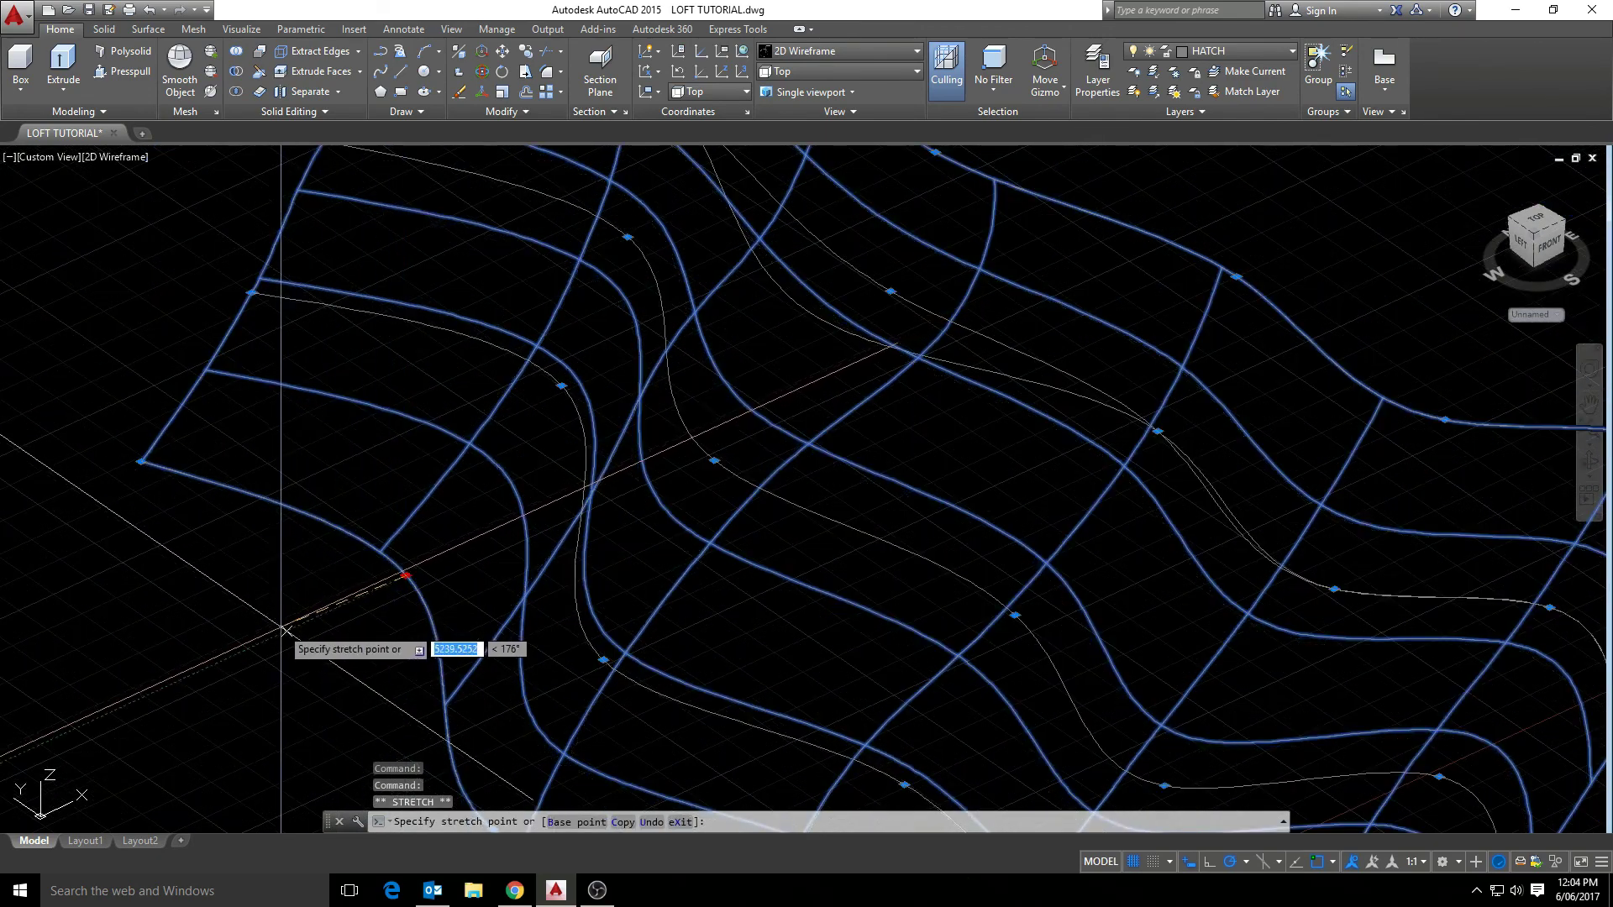
left_click(529, 554)
scroll(697, 429, "down", 4)
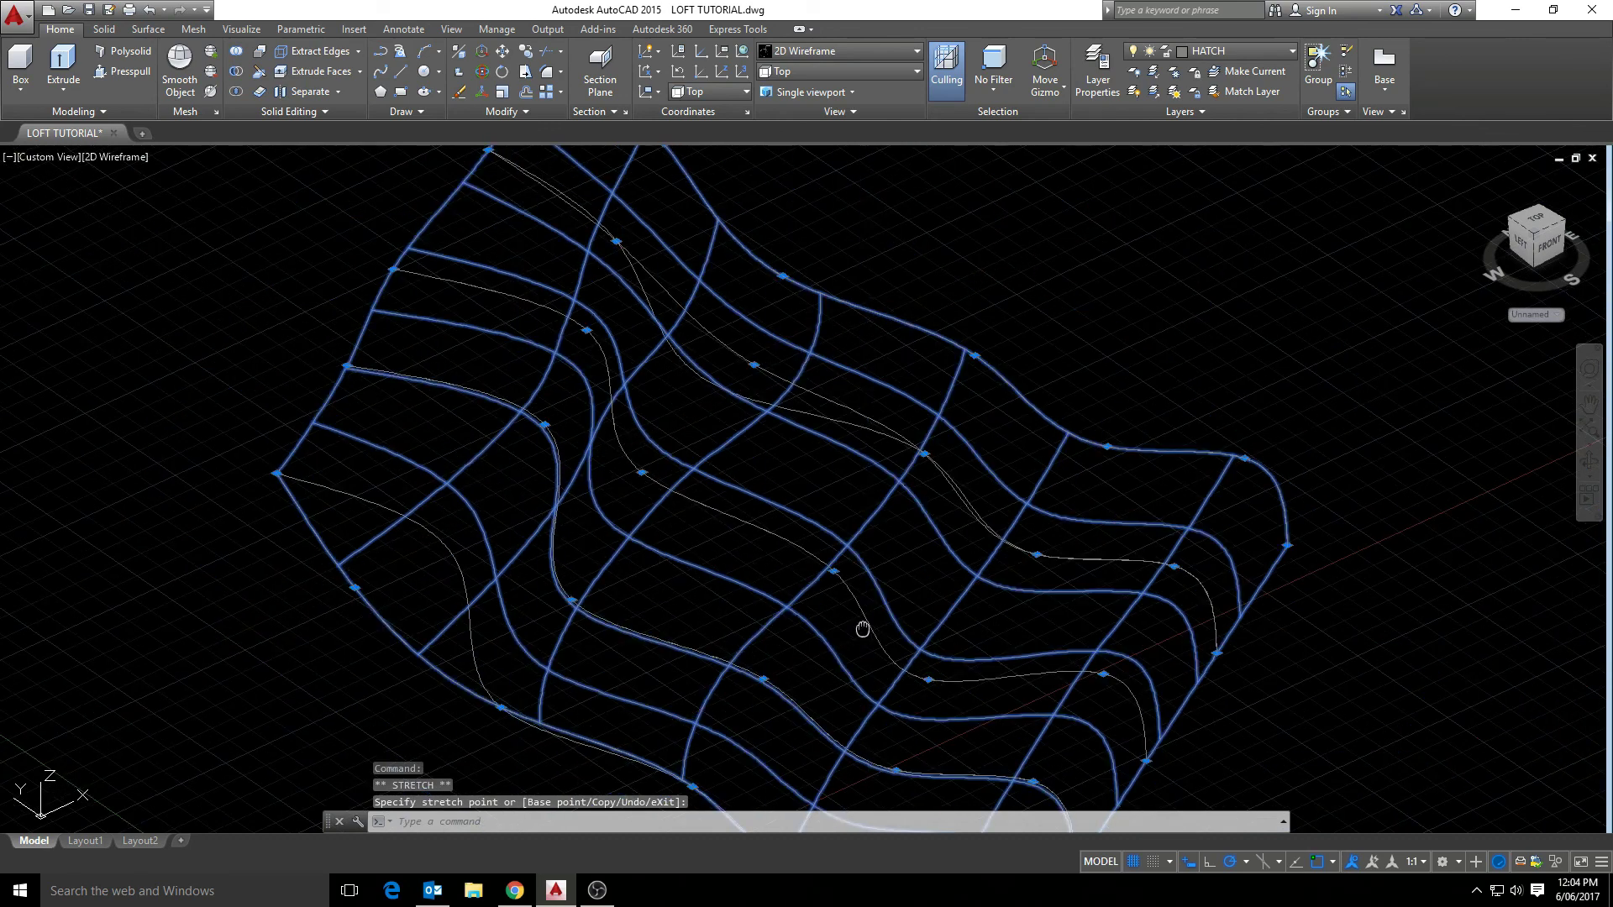
scroll(827, 762, "up", 2)
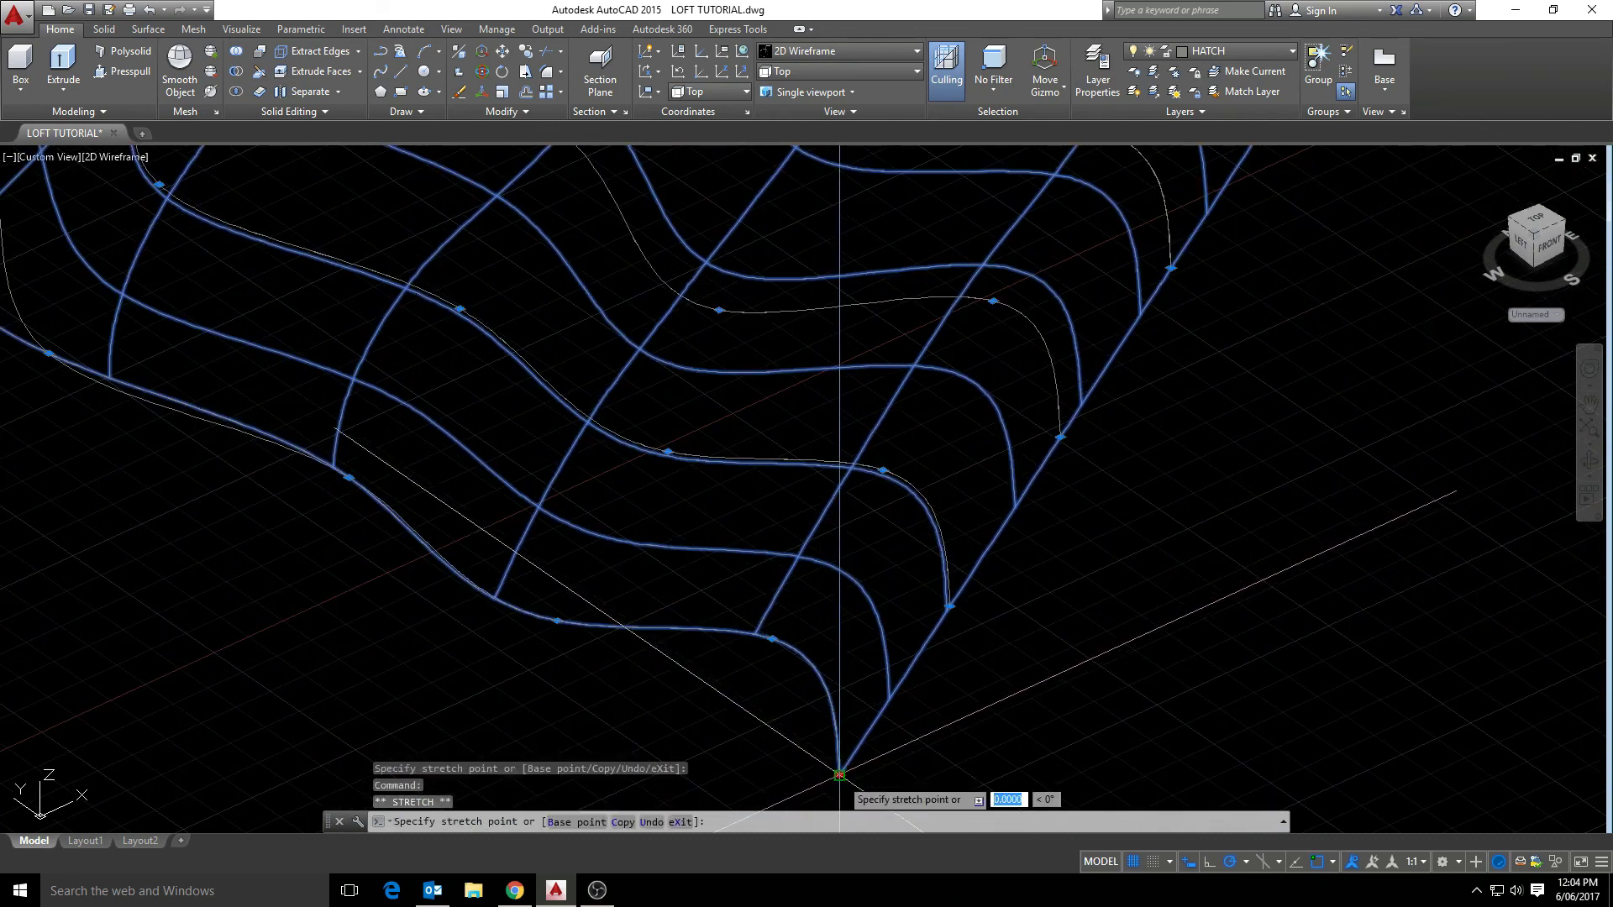
left_click(947, 724)
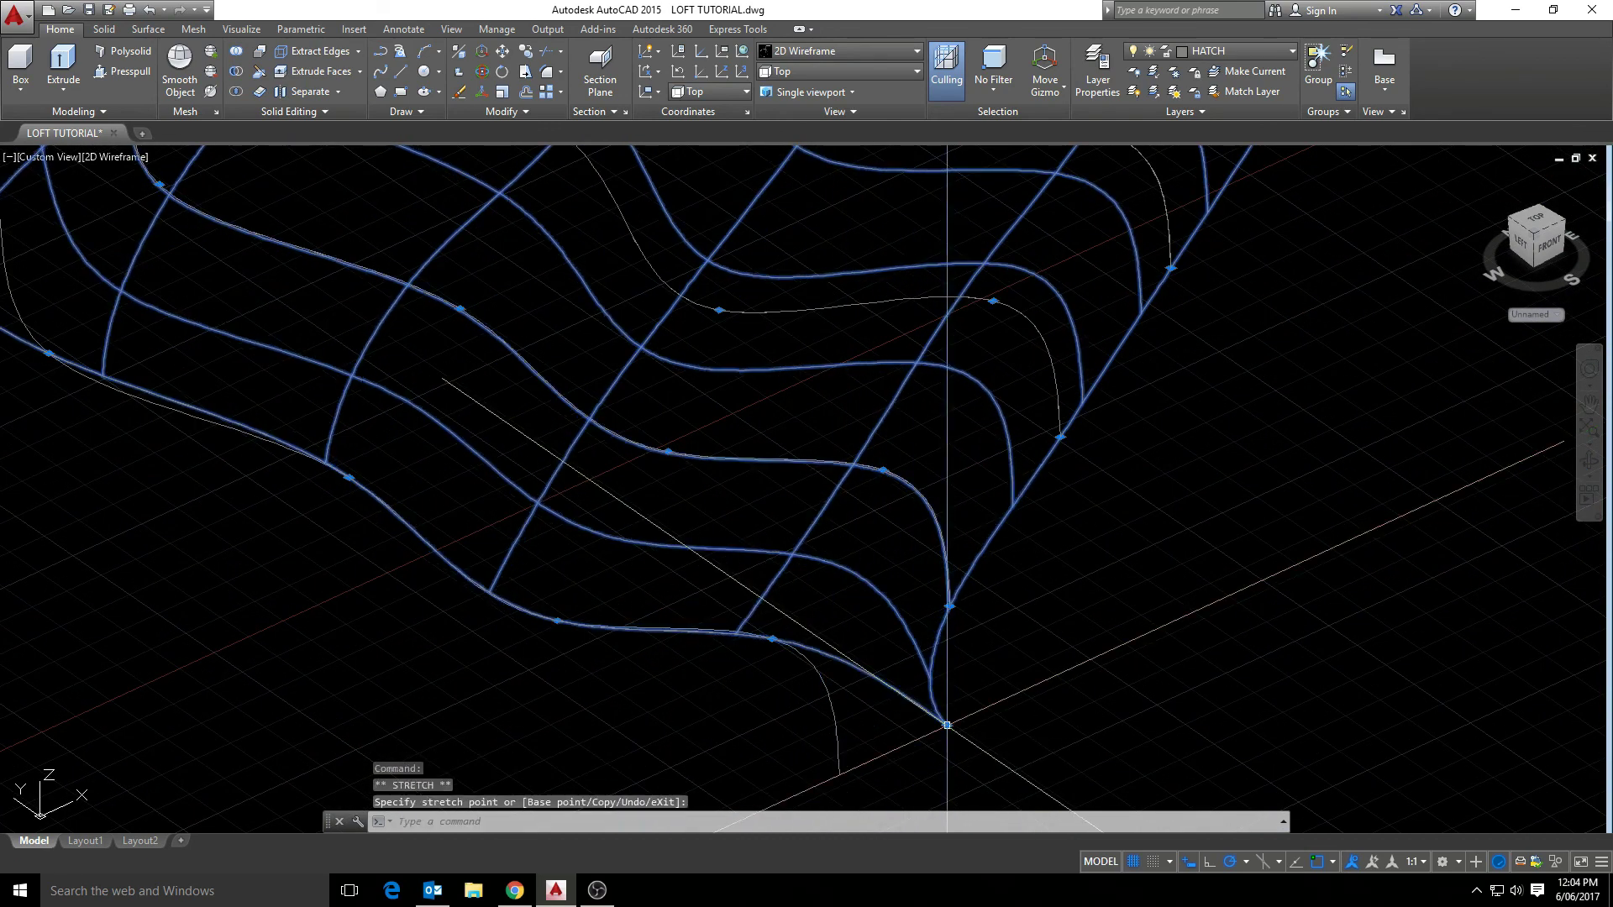
- Pull the right corner outward and move the top edge point, then deselect
middle_click_drag(1115, 552, 938, 669)
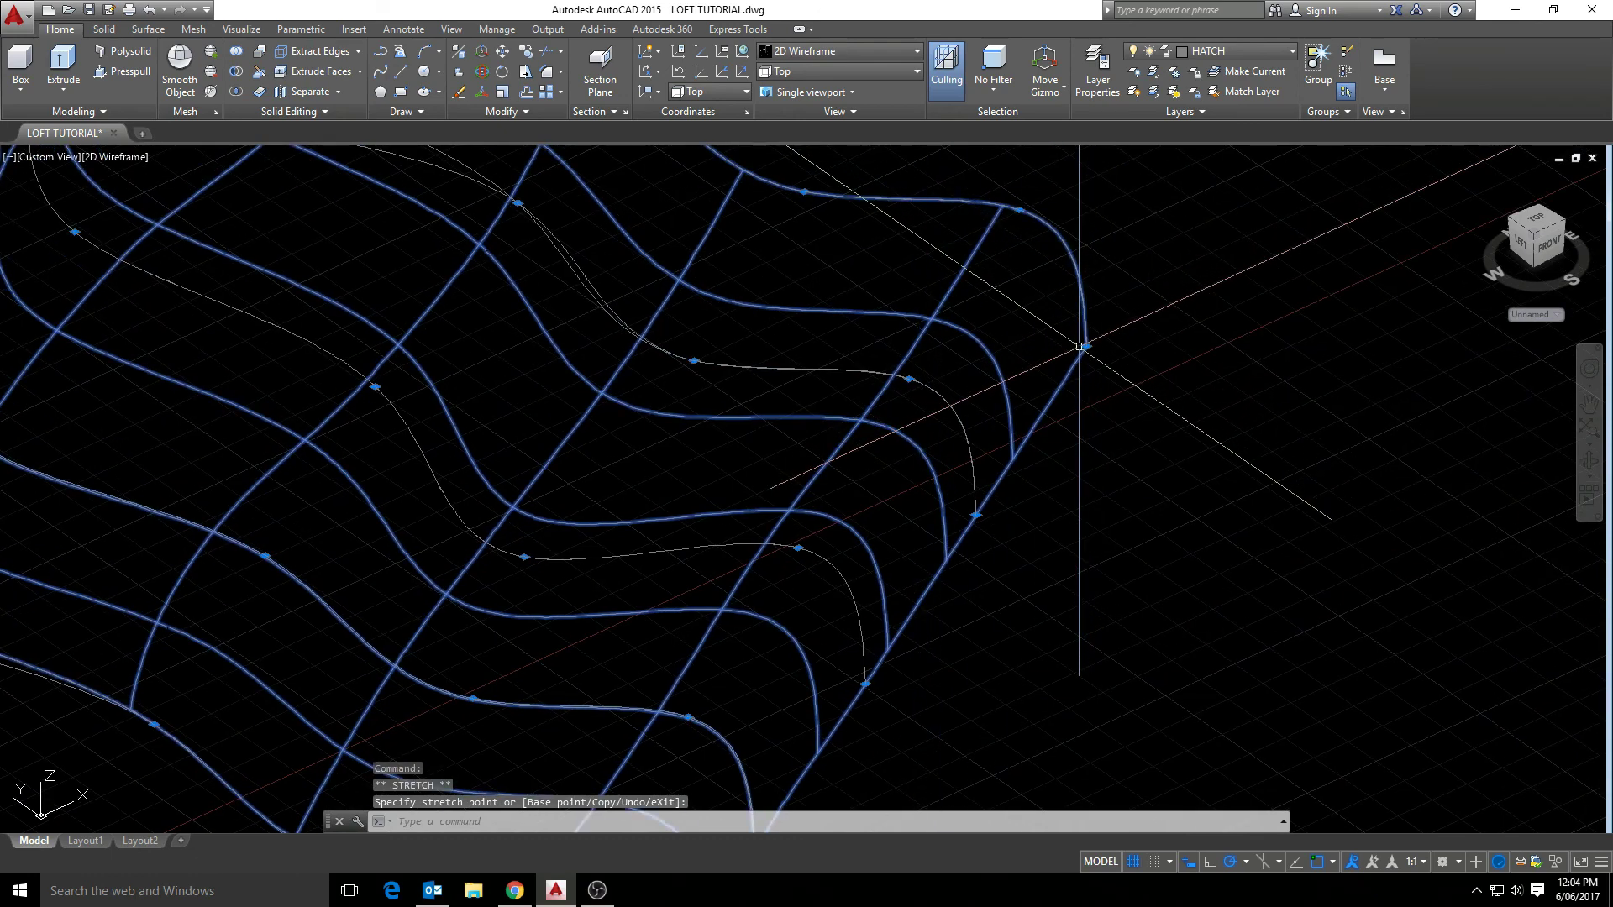
left_click(1086, 345)
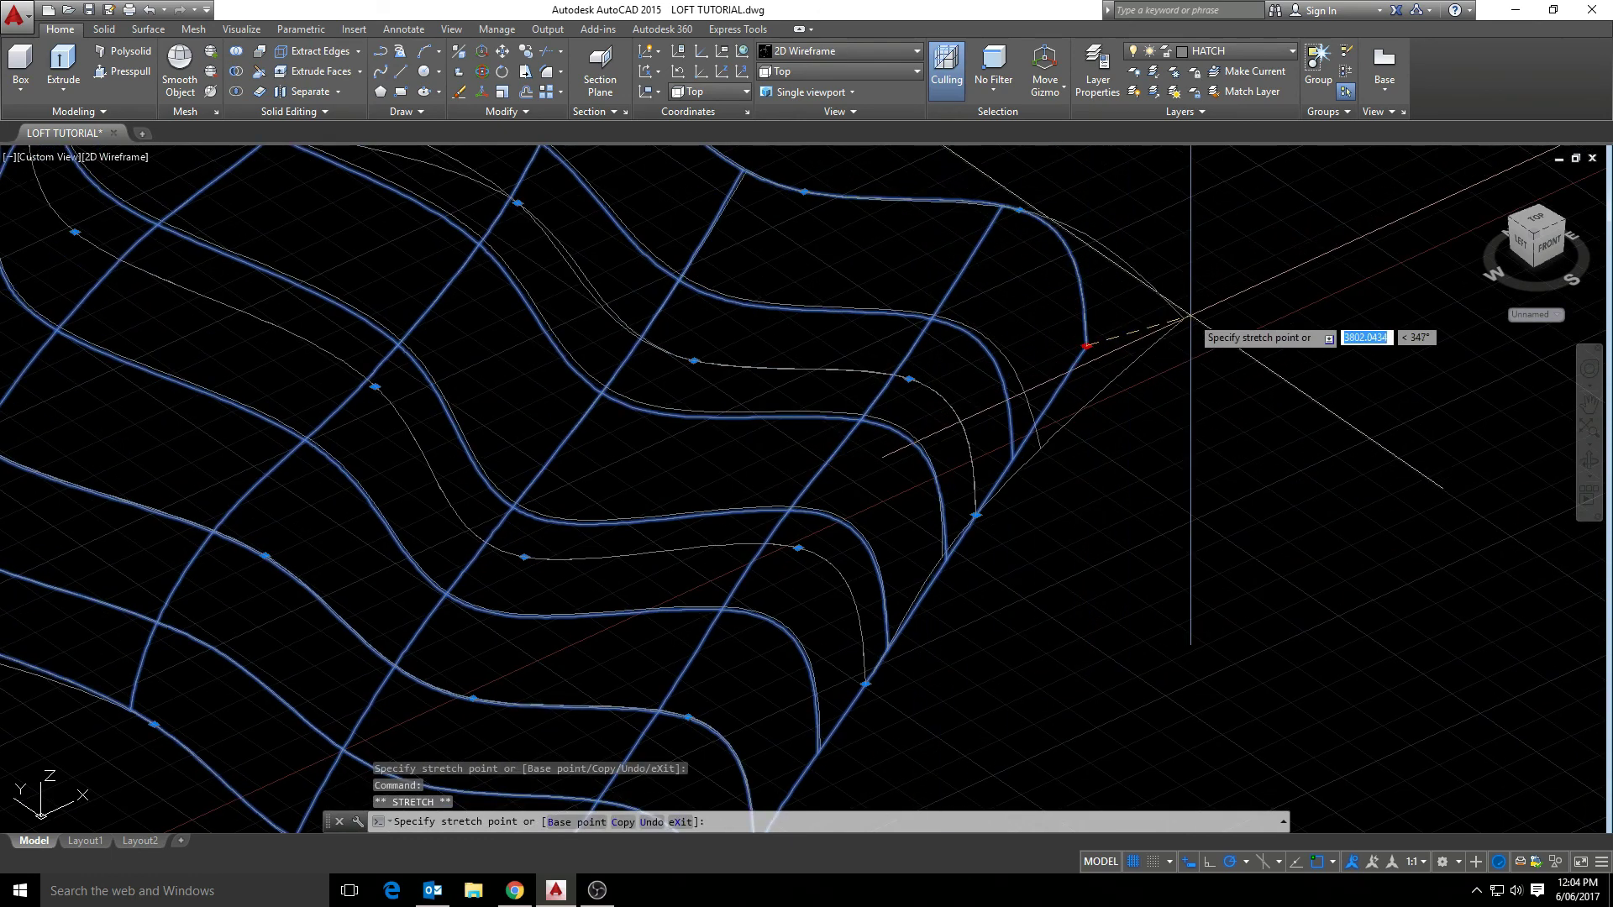
left_click(1220, 282)
scroll(1050, 420, "down", 3)
scroll(758, 424, "up", 3)
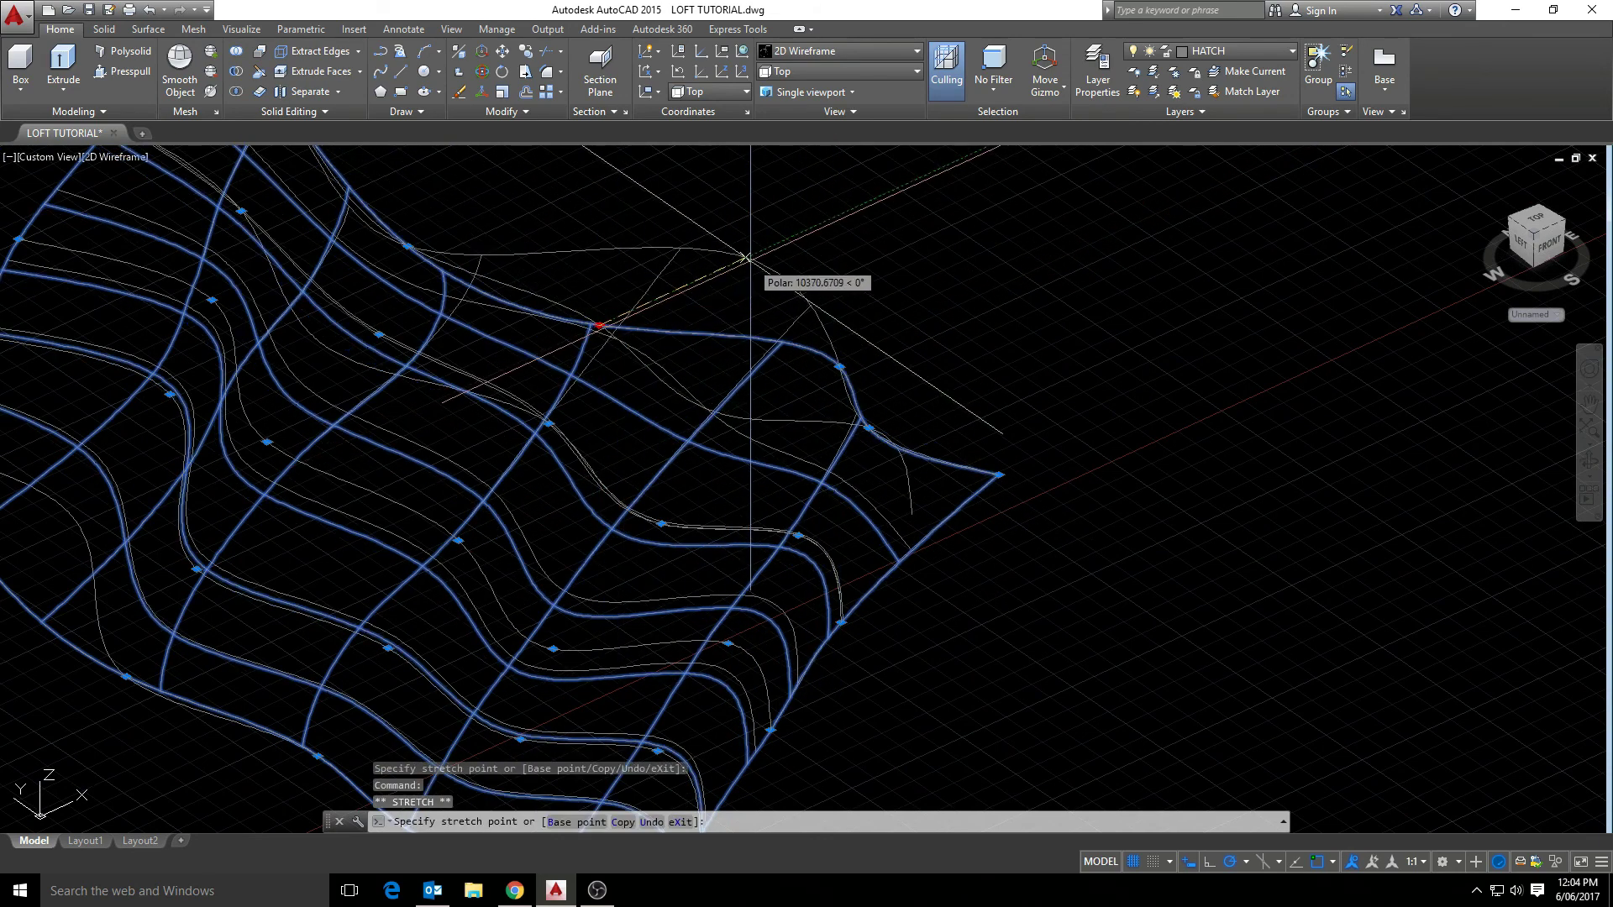
left_click(750, 260)
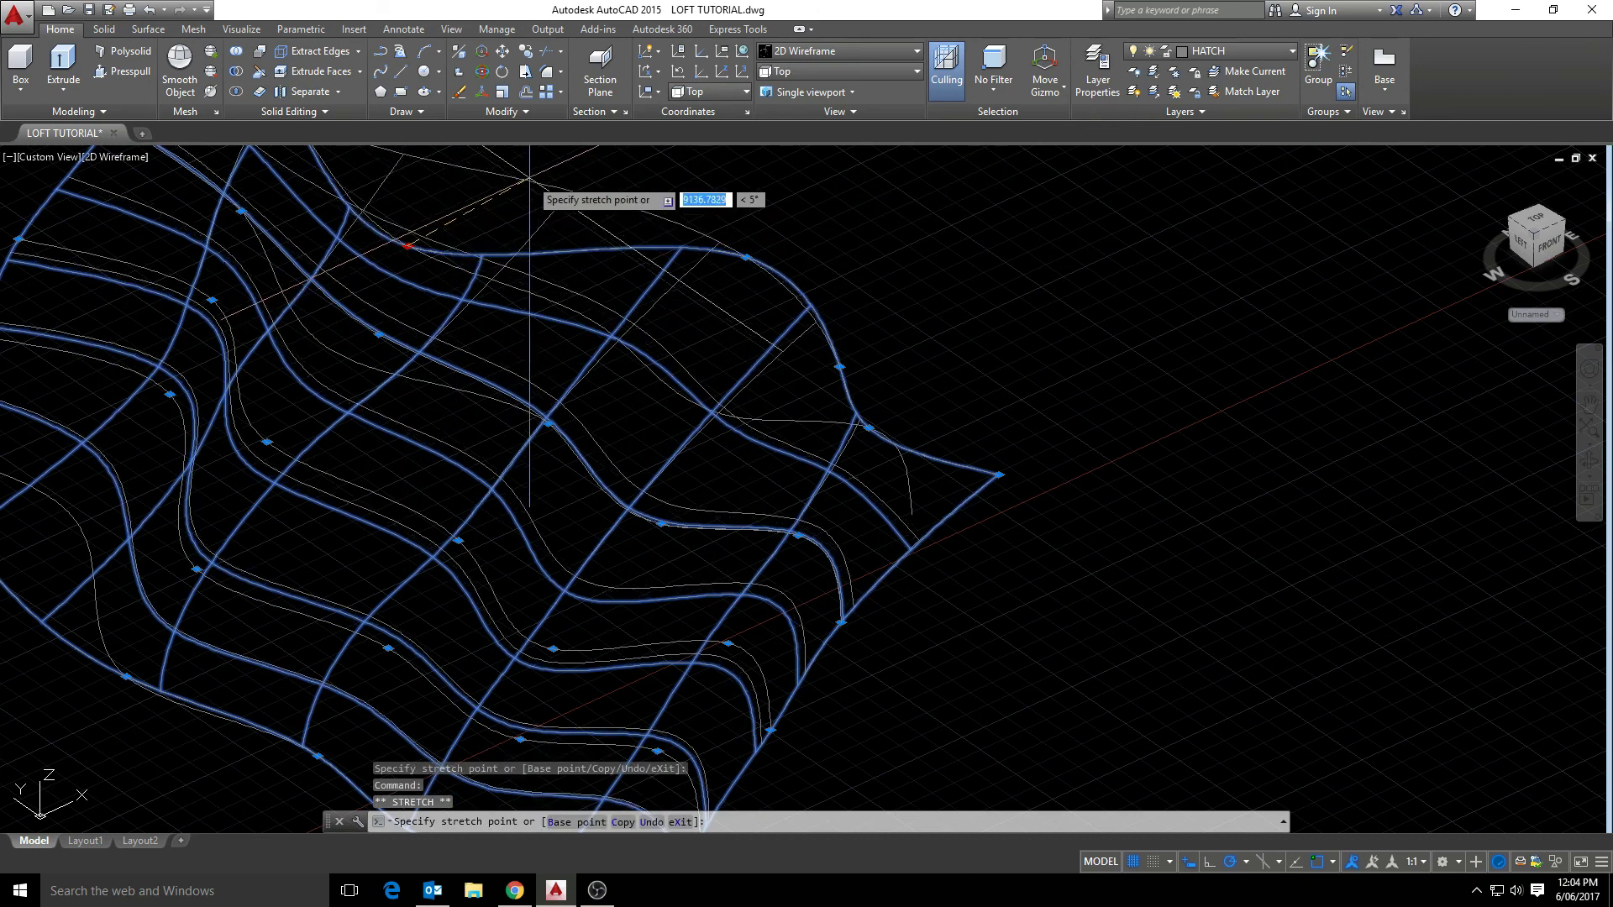
scroll(604, 309, "down", 1)
scroll(717, 316, "up", 1)
key("Escape")
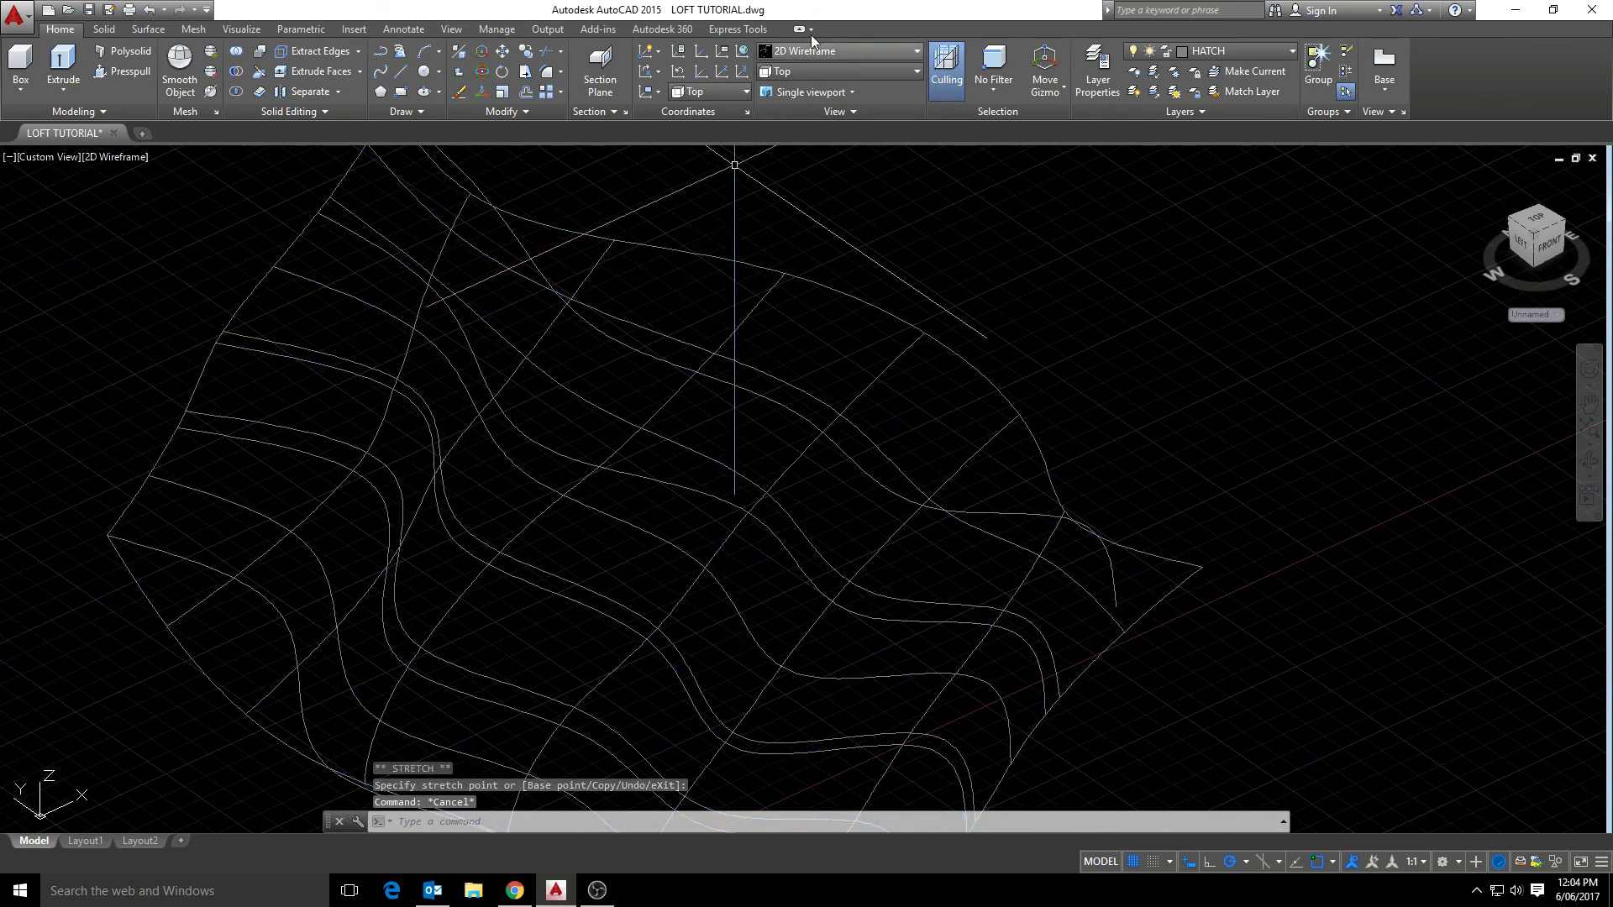
- Shade the surface in Conceptual style and orbit to view it from the side
left_click(813, 54)
left_click(865, 84)
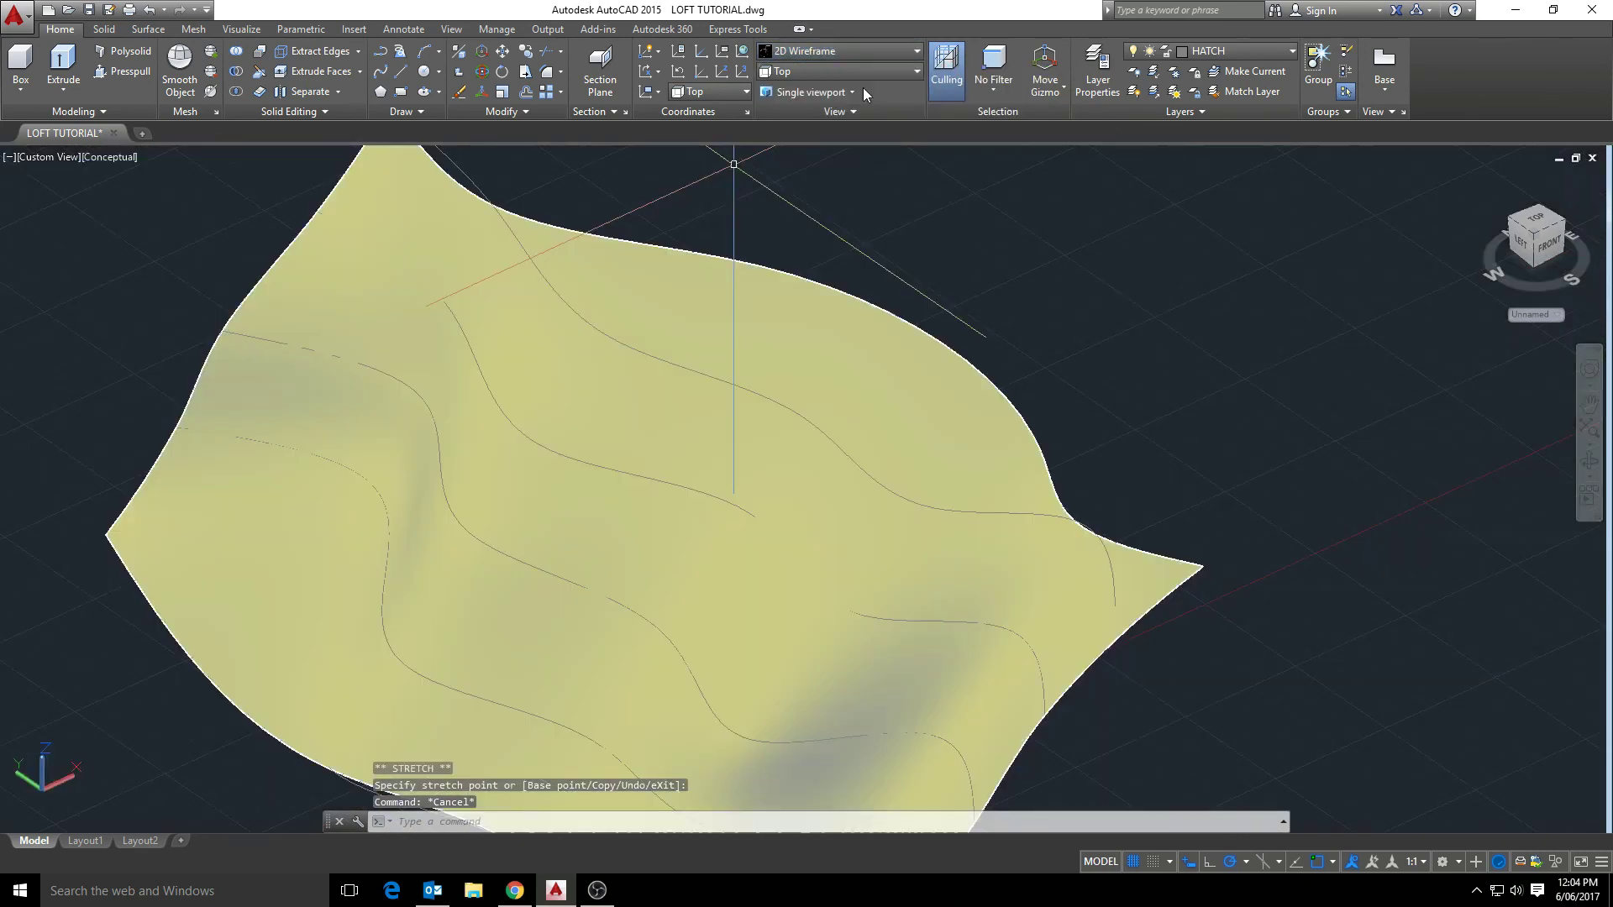
scroll(767, 300, "down", 3)
mouse_move(767, 301)
middle_mouse_down("shift")
mouse_move(936, 367)
mouse_move(1031, 328)
mouse_move(739, 334)
middle_mouse_up("shift")
scroll(638, 353, "up", 3)
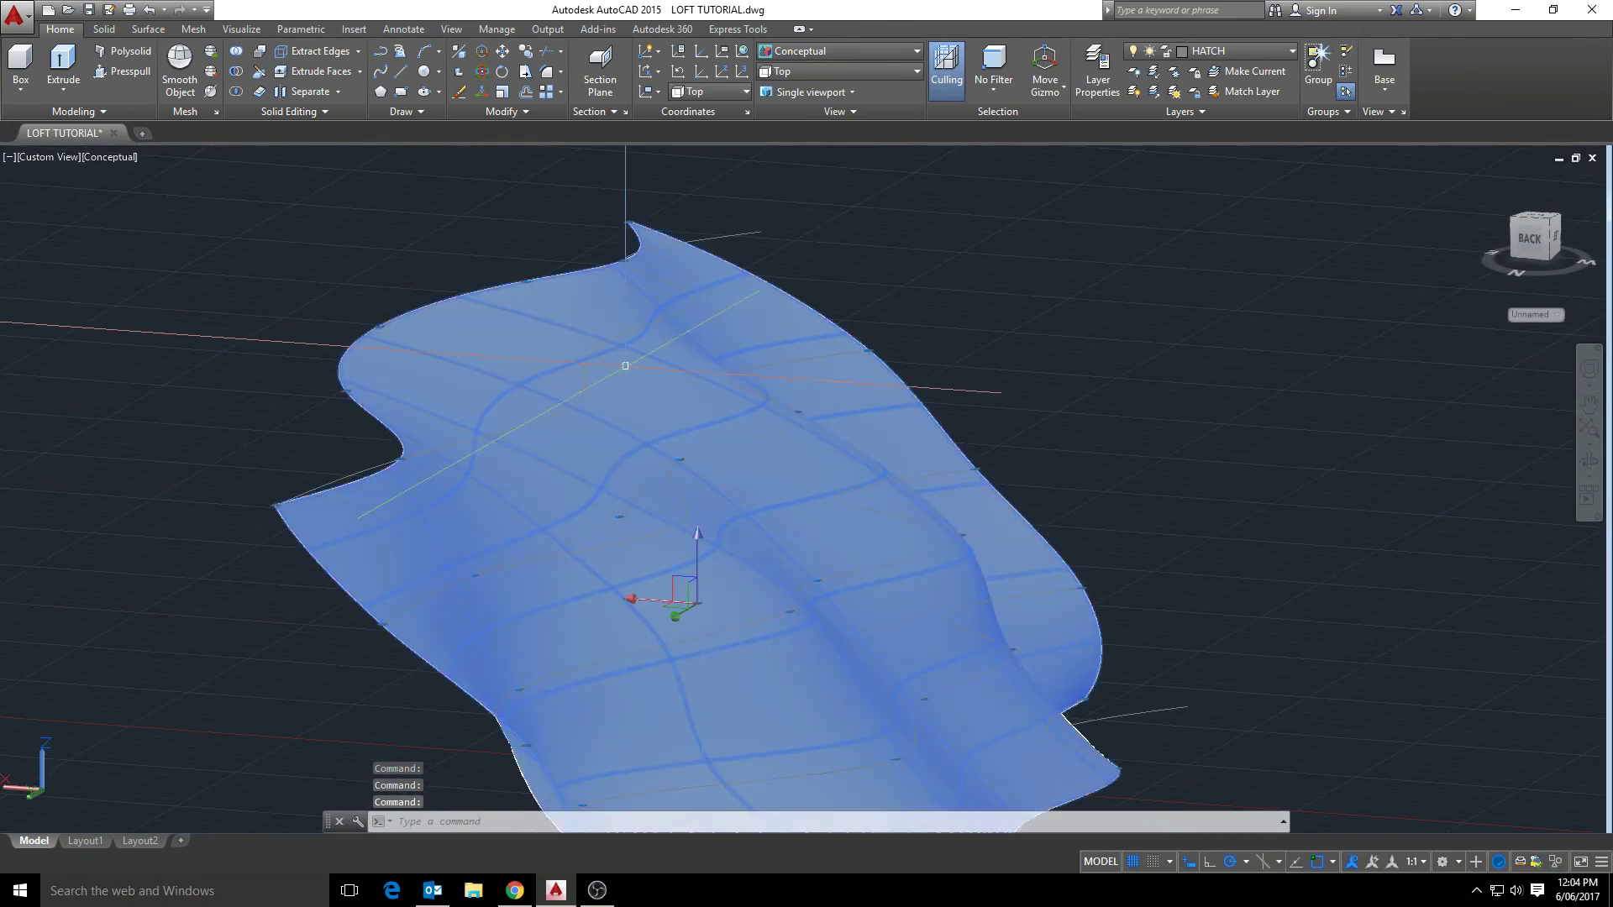
middle_click_drag(702, 429, 471, 522, "shift")
- Apply the Realistic visual style, orbit to a frontal view, and bring up the Solid tools
left_click(487, 471)
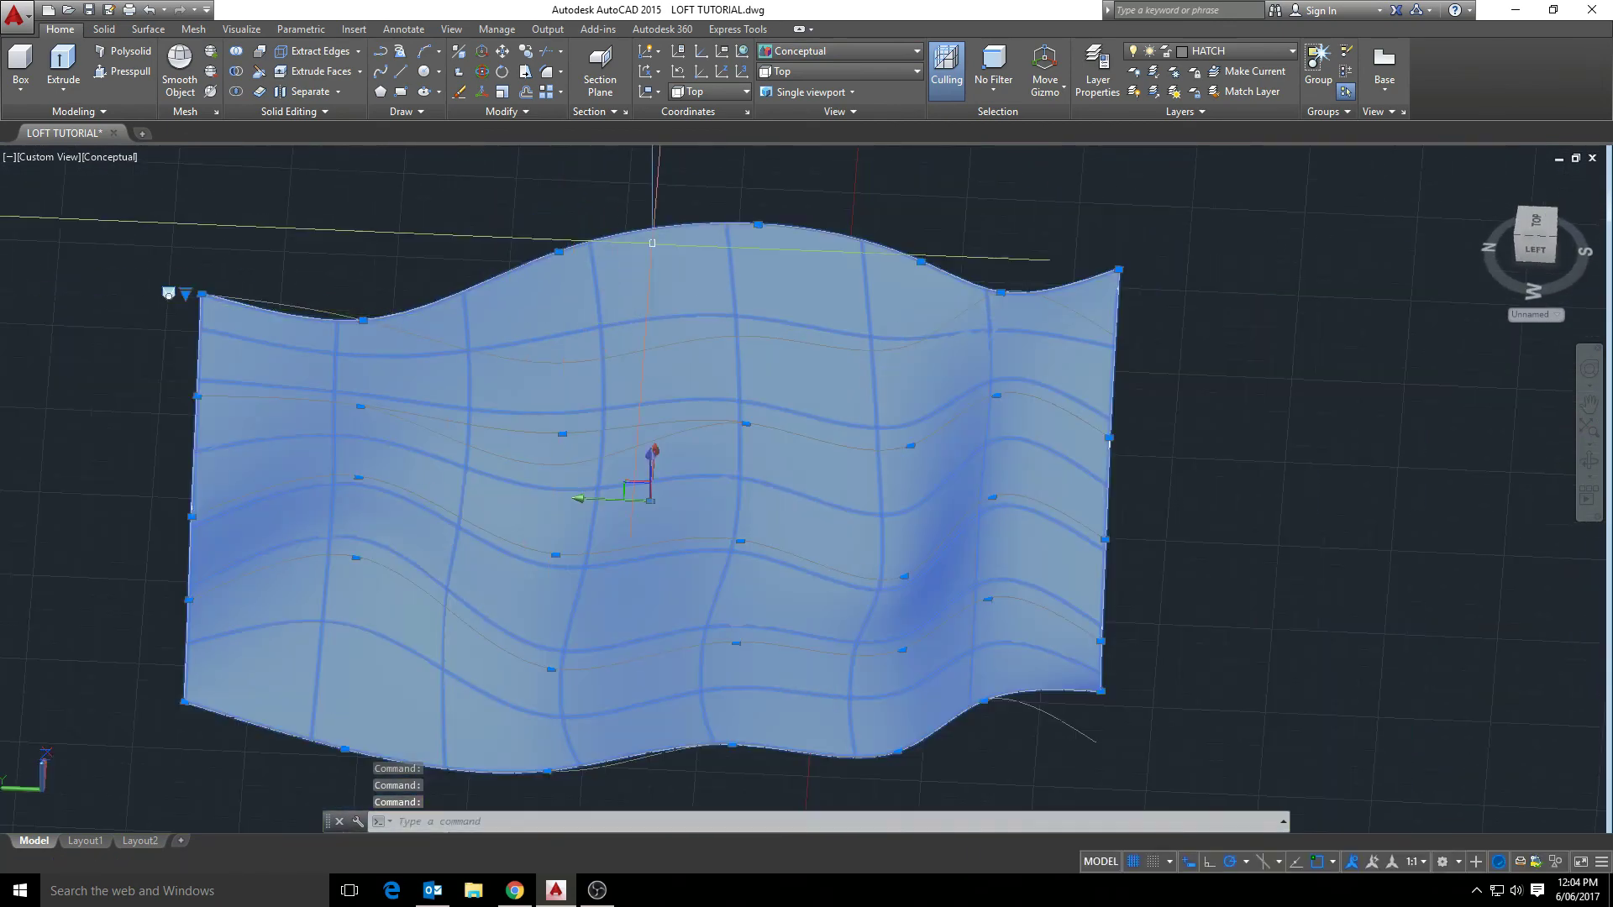
left_click(816, 55)
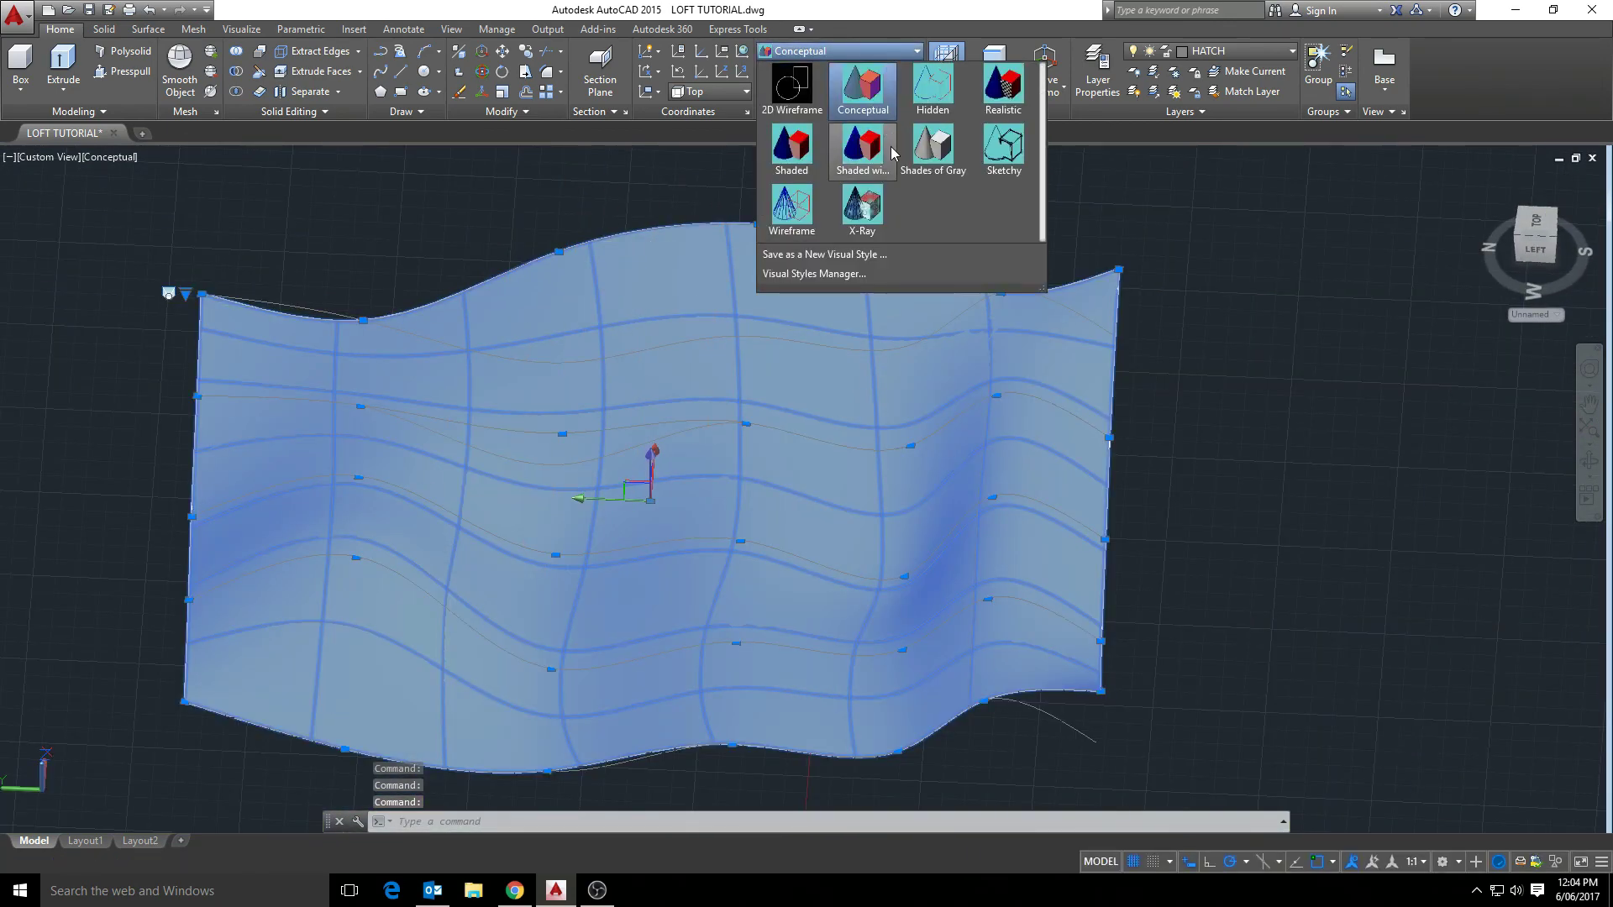
left_click(1003, 89)
scroll(612, 506, "up", 5)
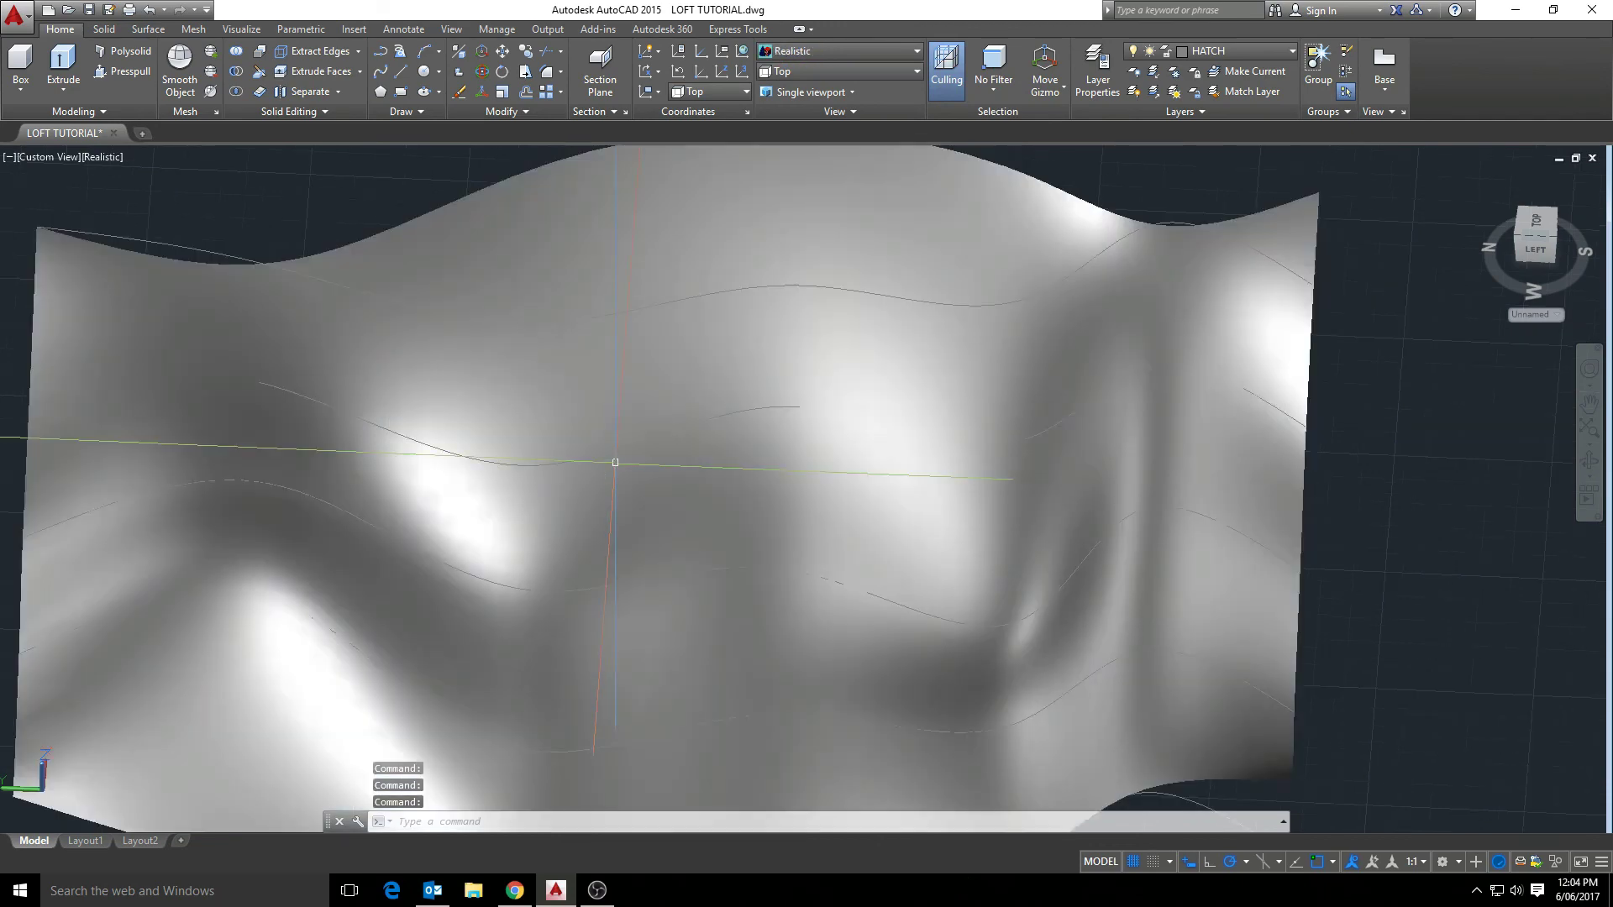
middle_click_drag(619, 482, 418, 344, "shift")
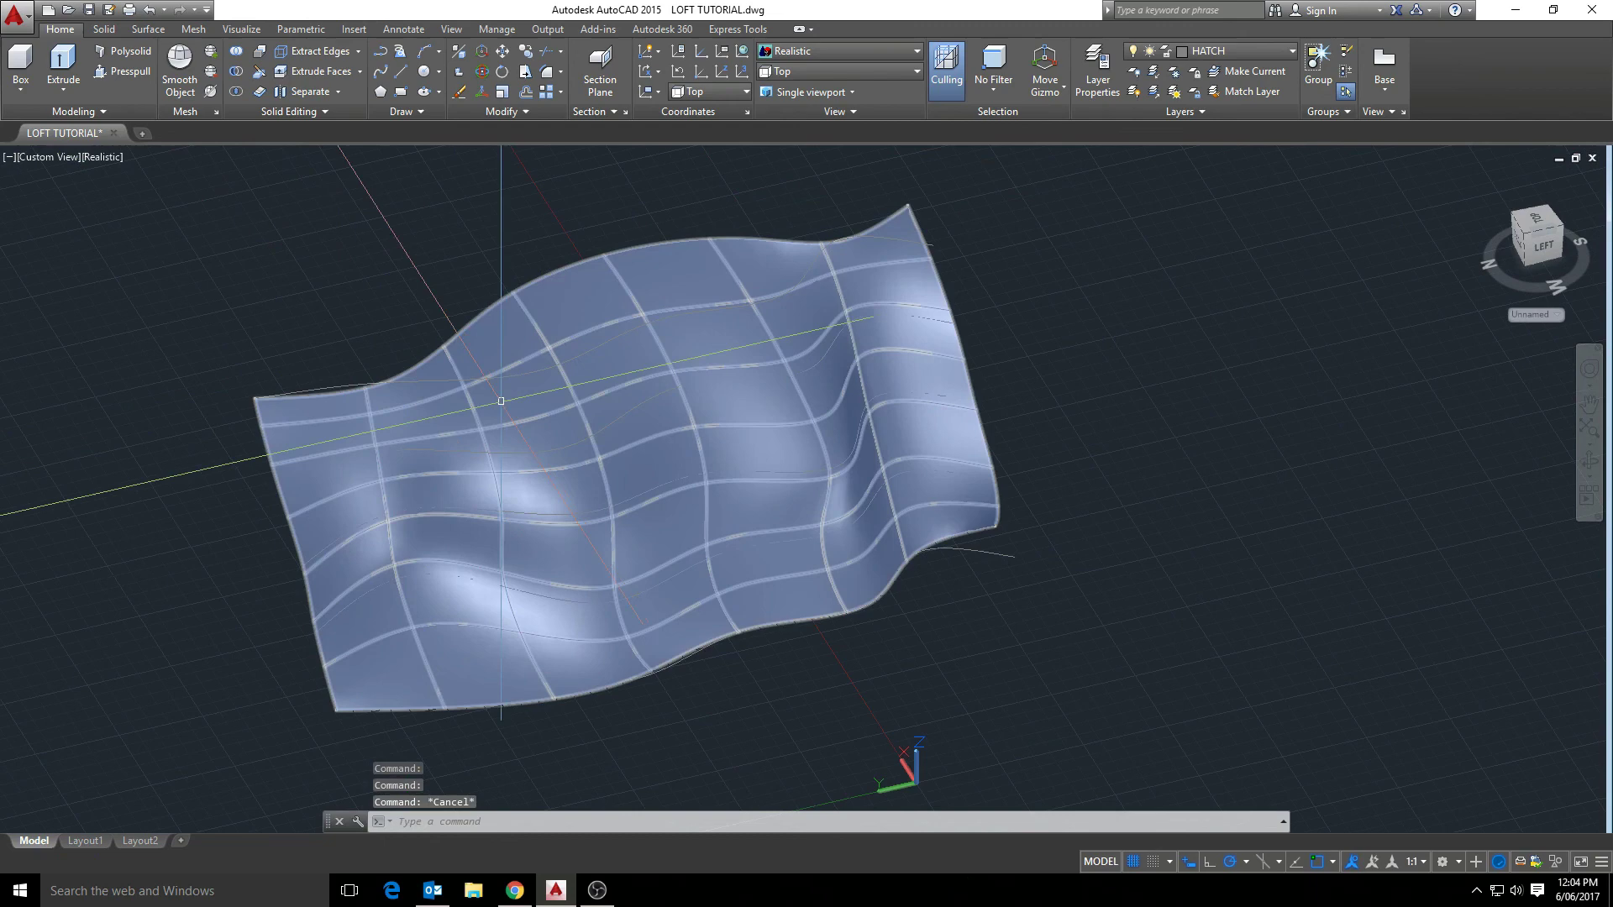
middle_click_drag(198, 642, 425, 496, "shift")
left_click(528, 321)
scroll(685, 395, "up", 2)
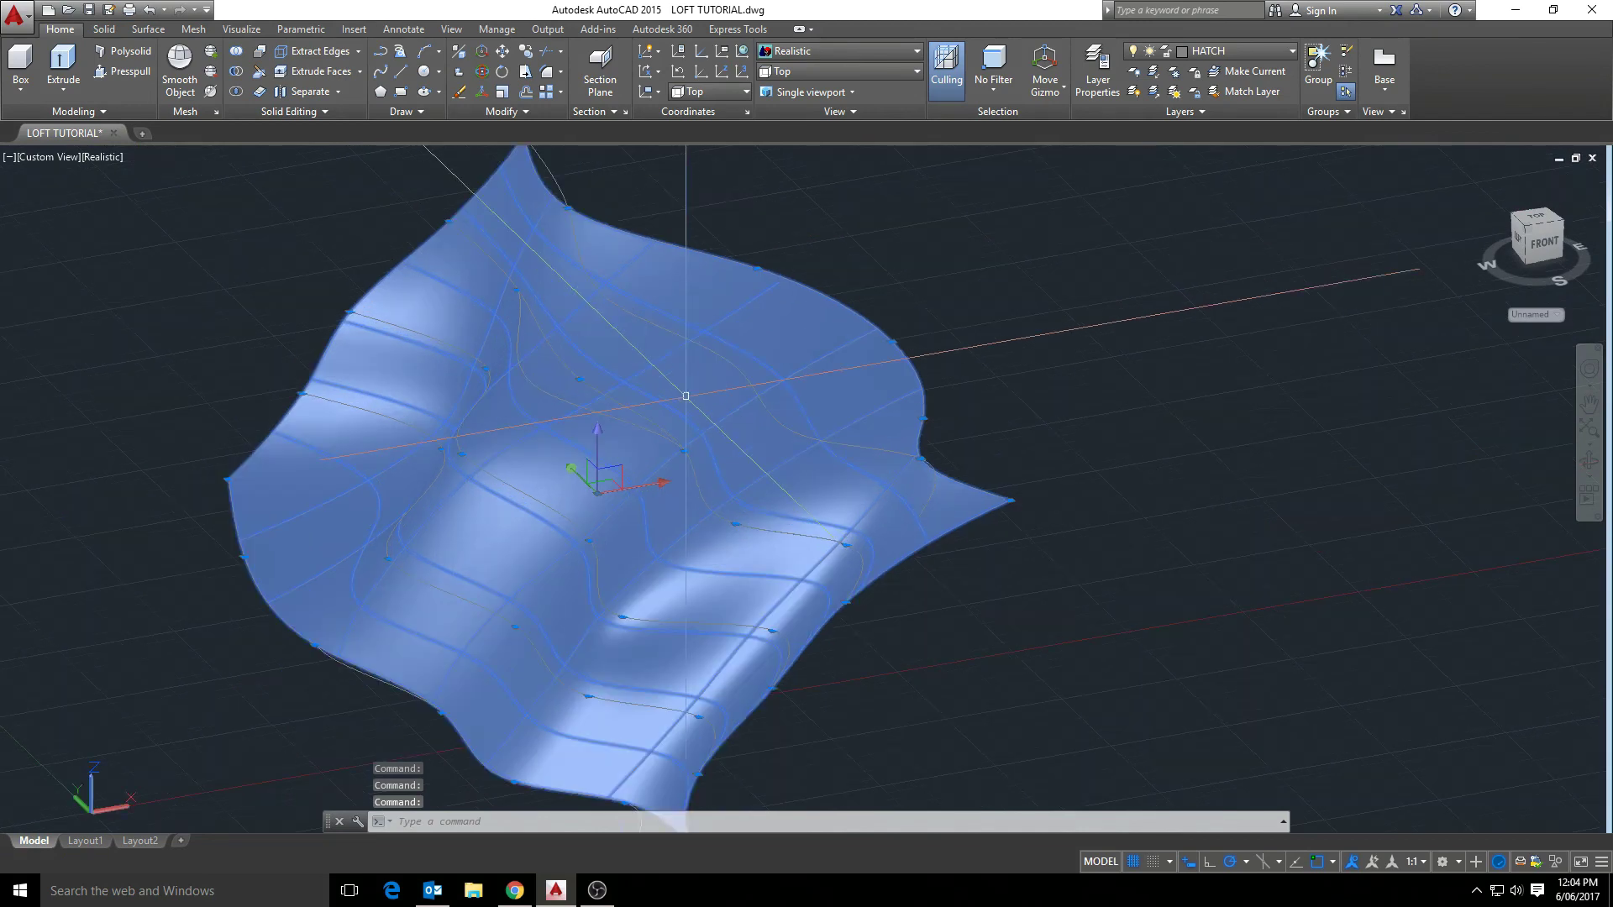
left_click(105, 30)
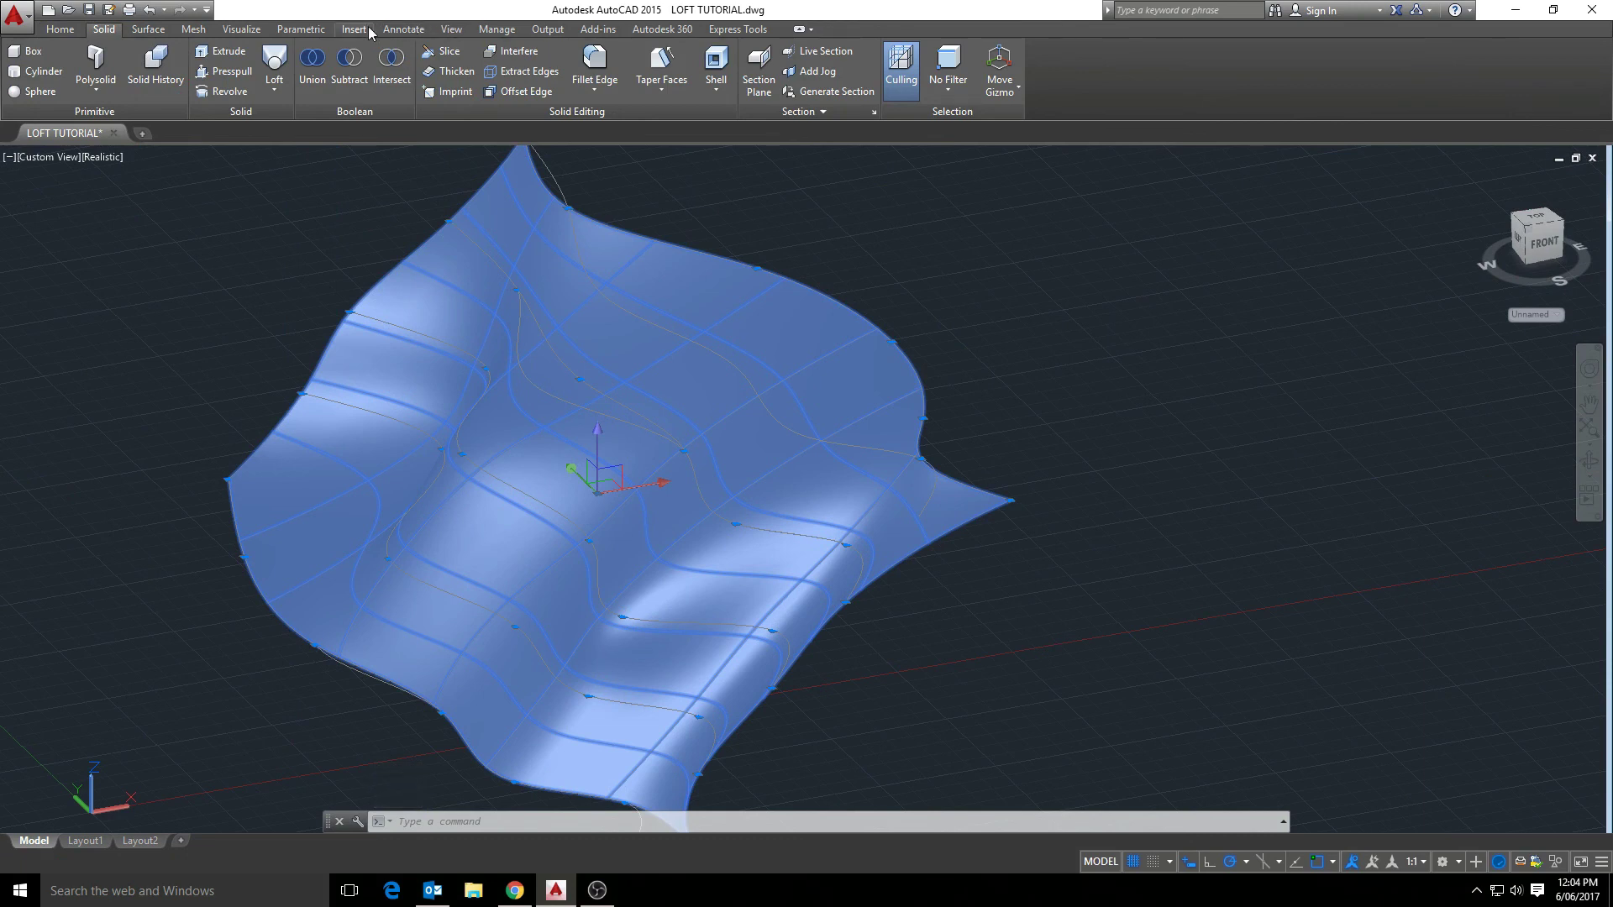
- Thicken the wavy loft surface by 1000 units and inspect the resulting undulating solid slab
left_click(453, 74)
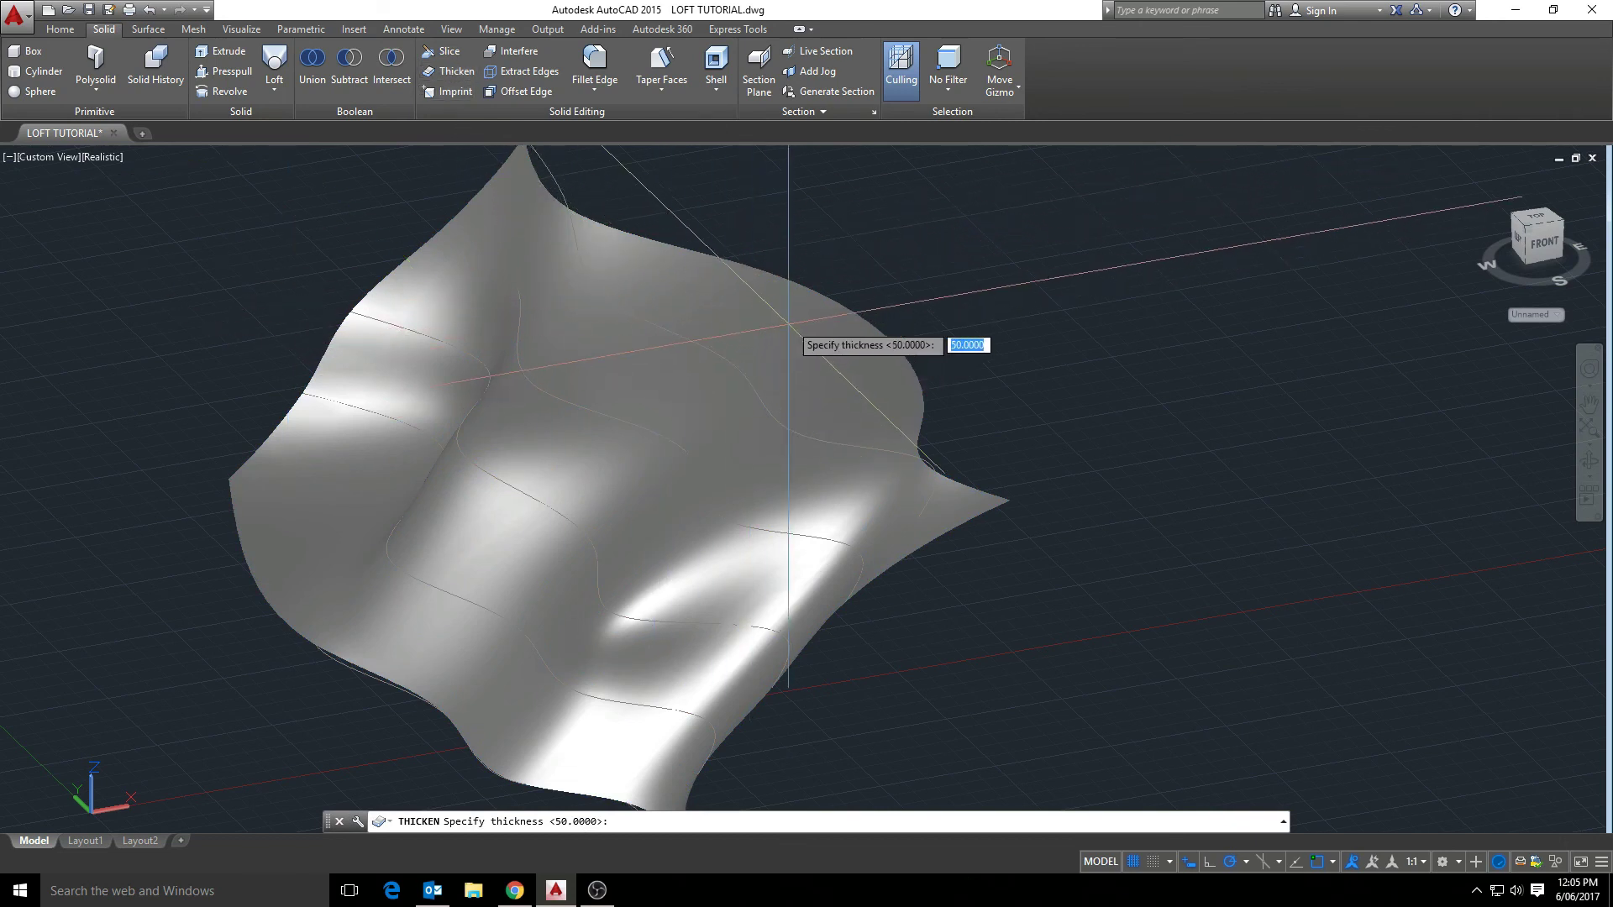
type("1000")
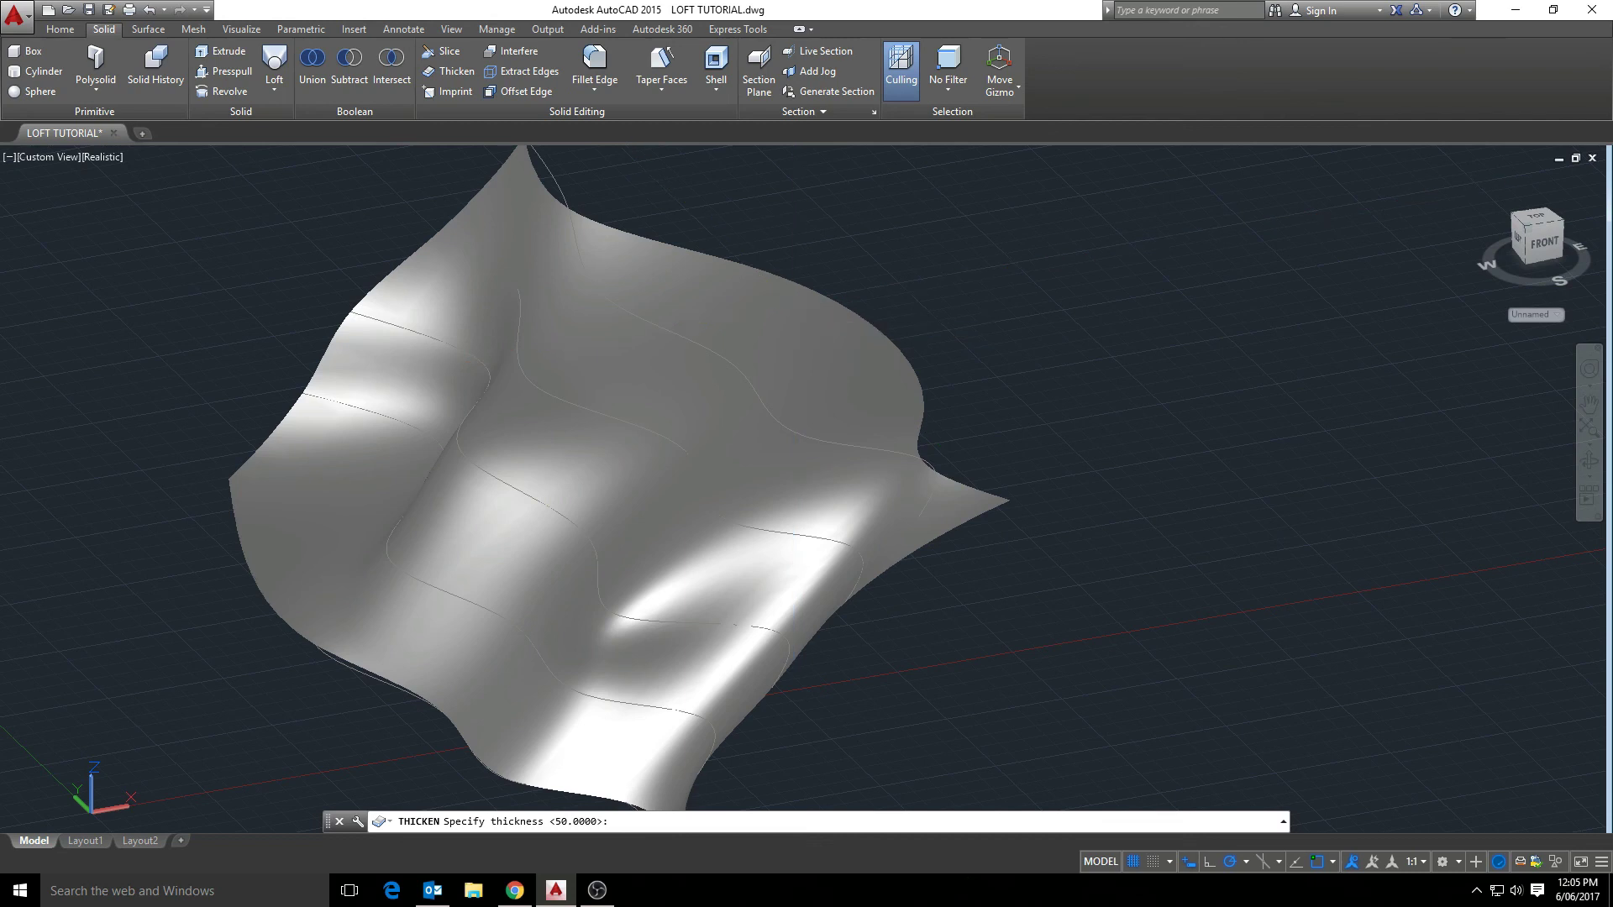
key("Return")
scroll(972, 493, "up", 2)
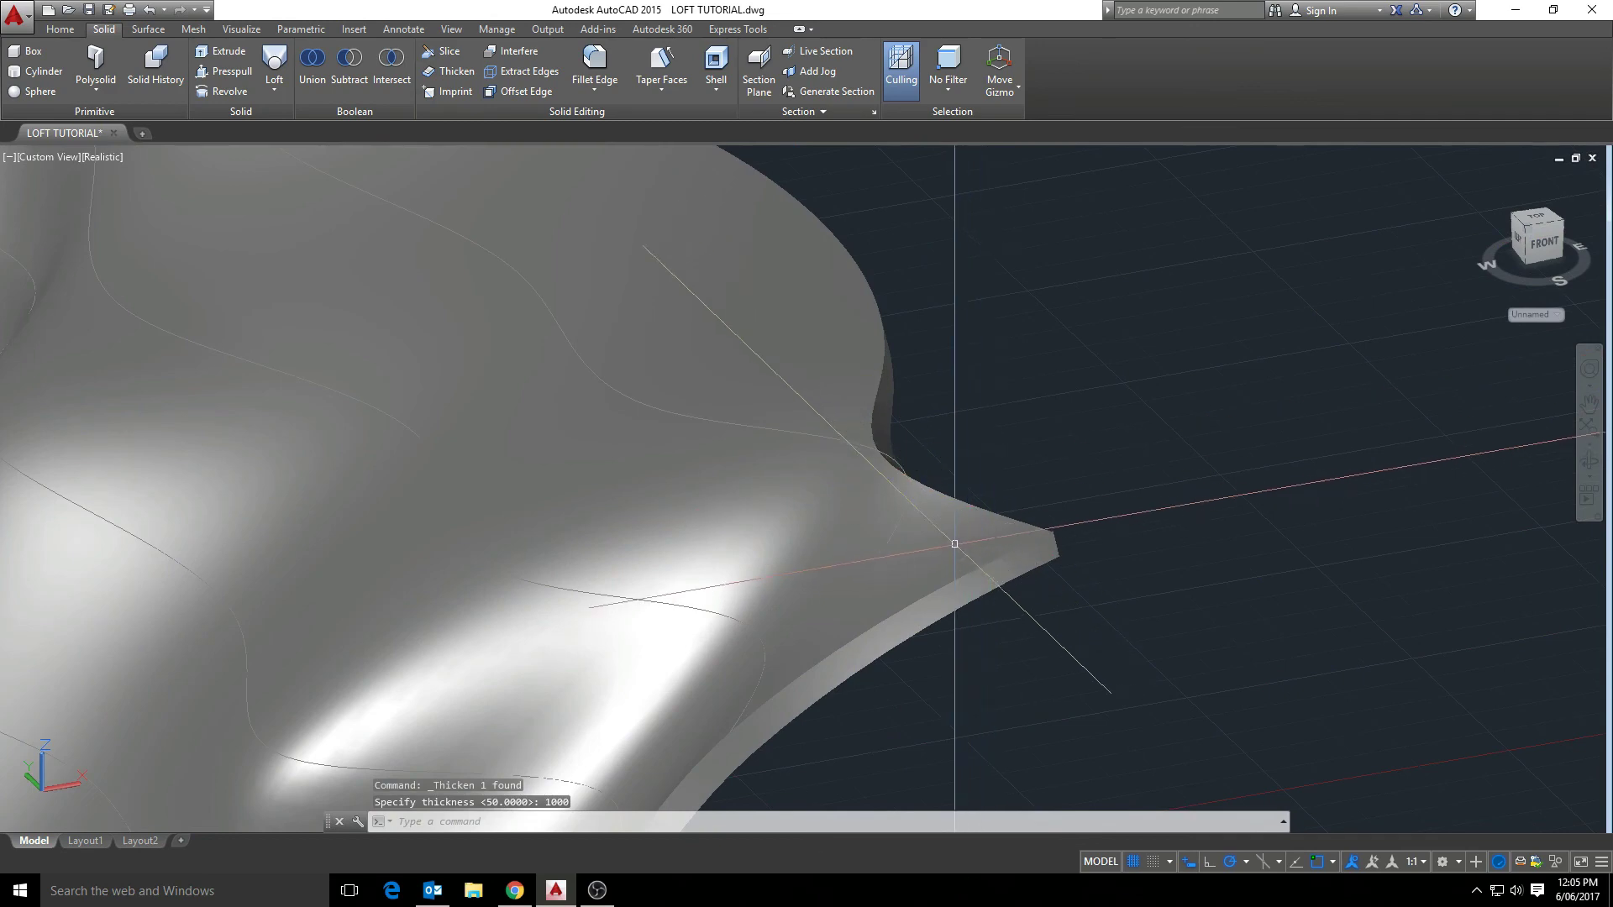
middle_click_drag(954, 540, 839, 493, "shift")
left_click(974, 505)
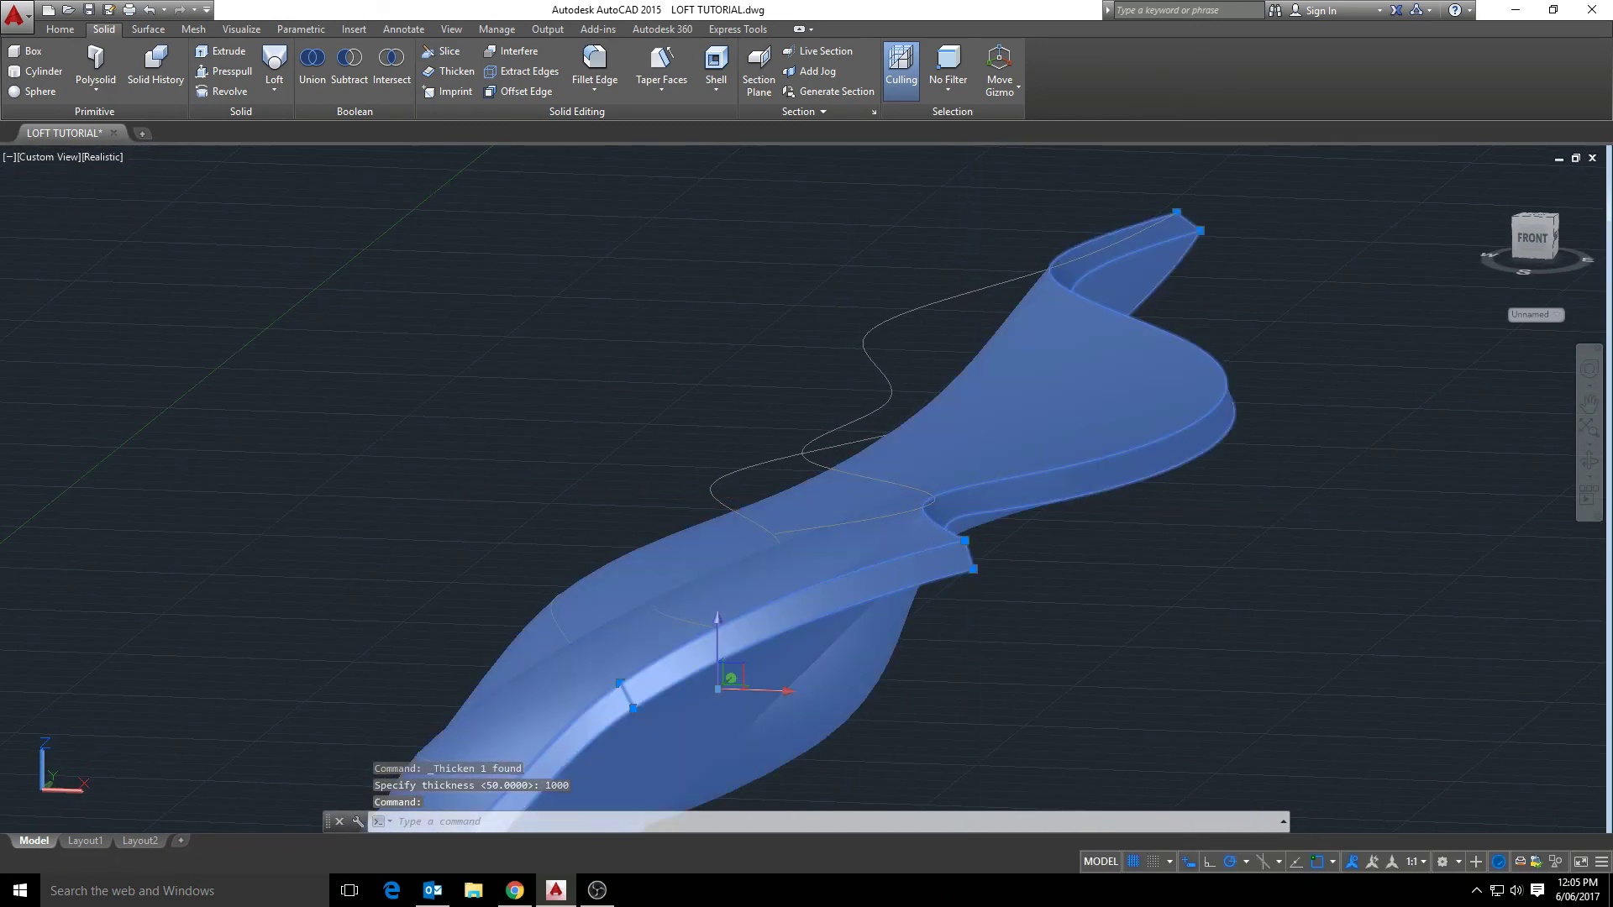
middle_click_drag(907, 540, 954, 277)
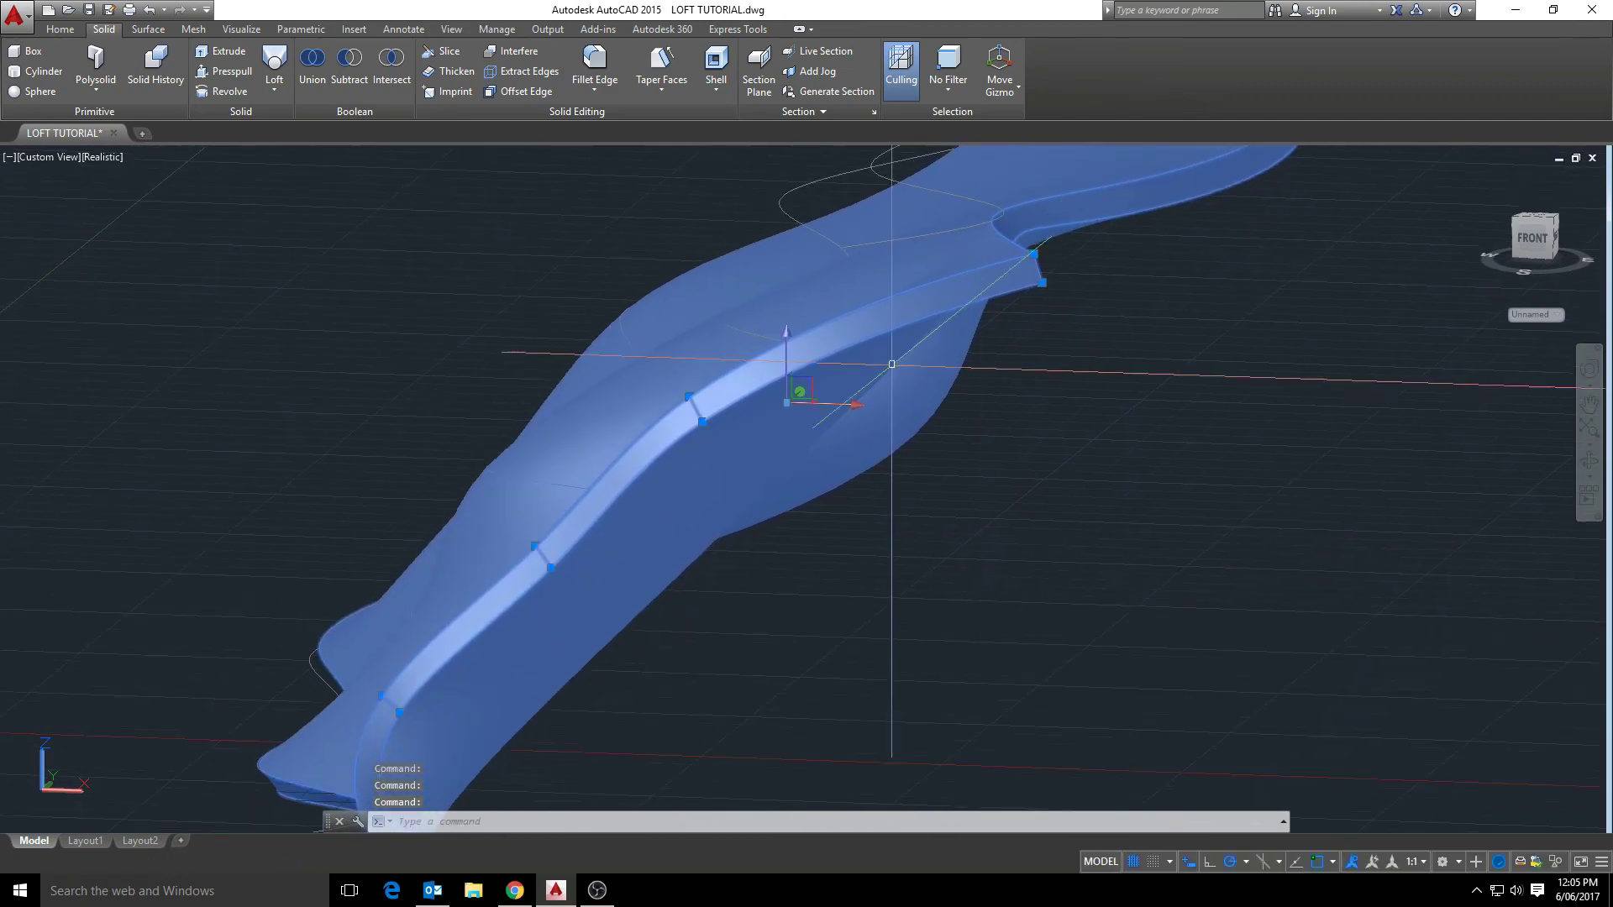
middle_click_drag(744, 389, 100, 437, "shift")
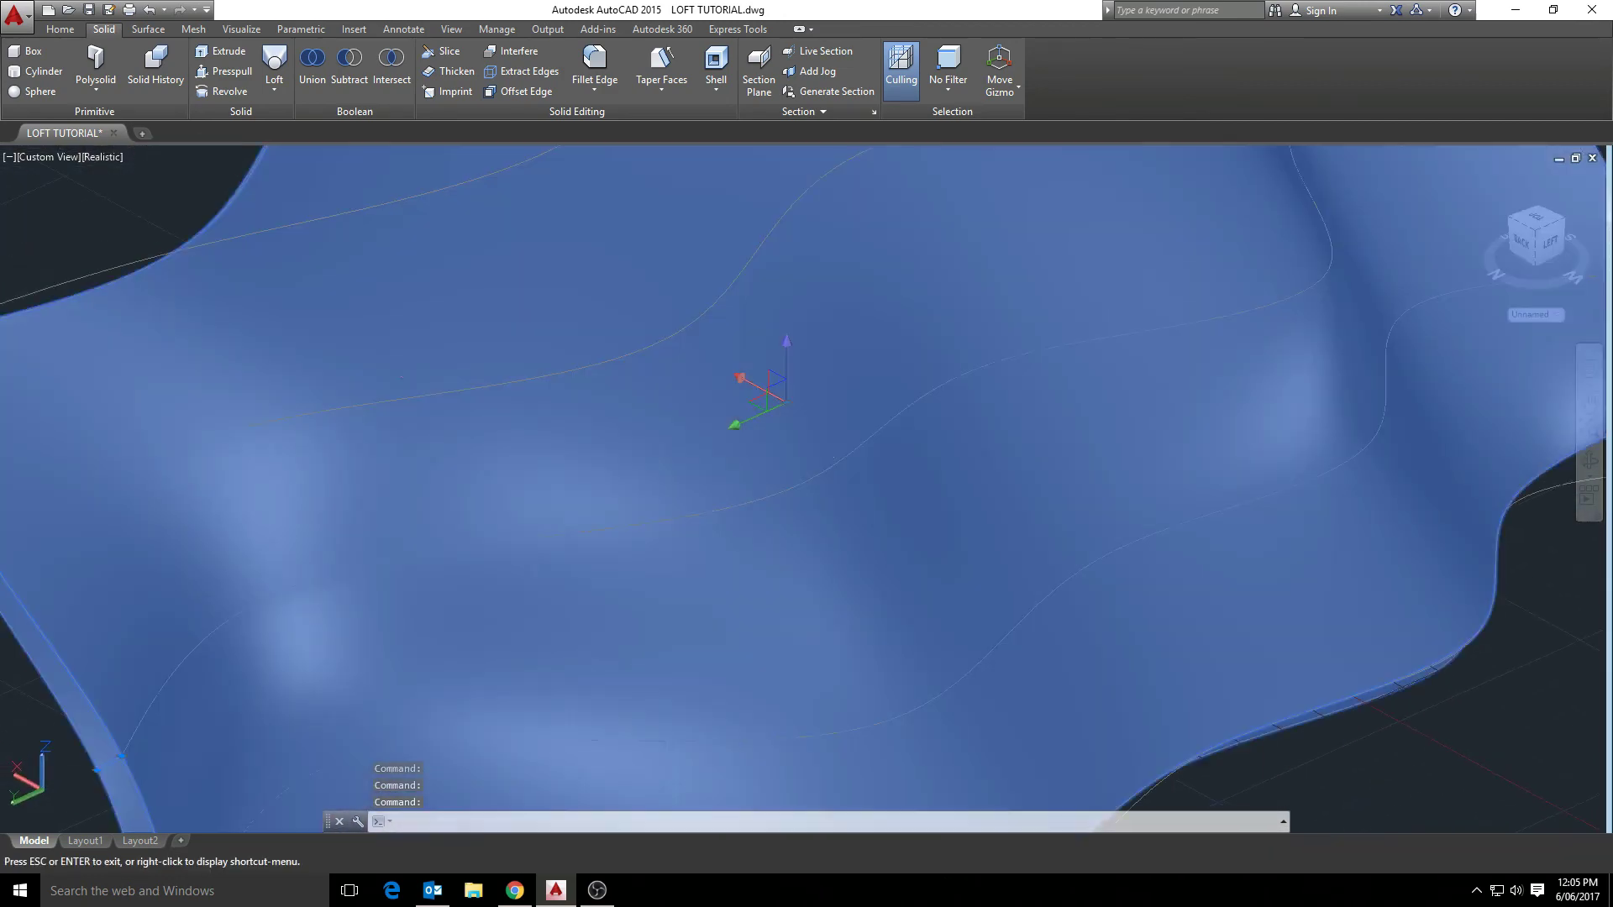
key("Escape")
scroll(780, 464, "down", 3)
mouse_move(852, 437)
middle_mouse_down("shift")
mouse_move(587, 468)
mouse_move(648, 381)
mouse_move(855, 395)
mouse_move(882, 435)
mouse_move(840, 458)
middle_mouse_up("shift")
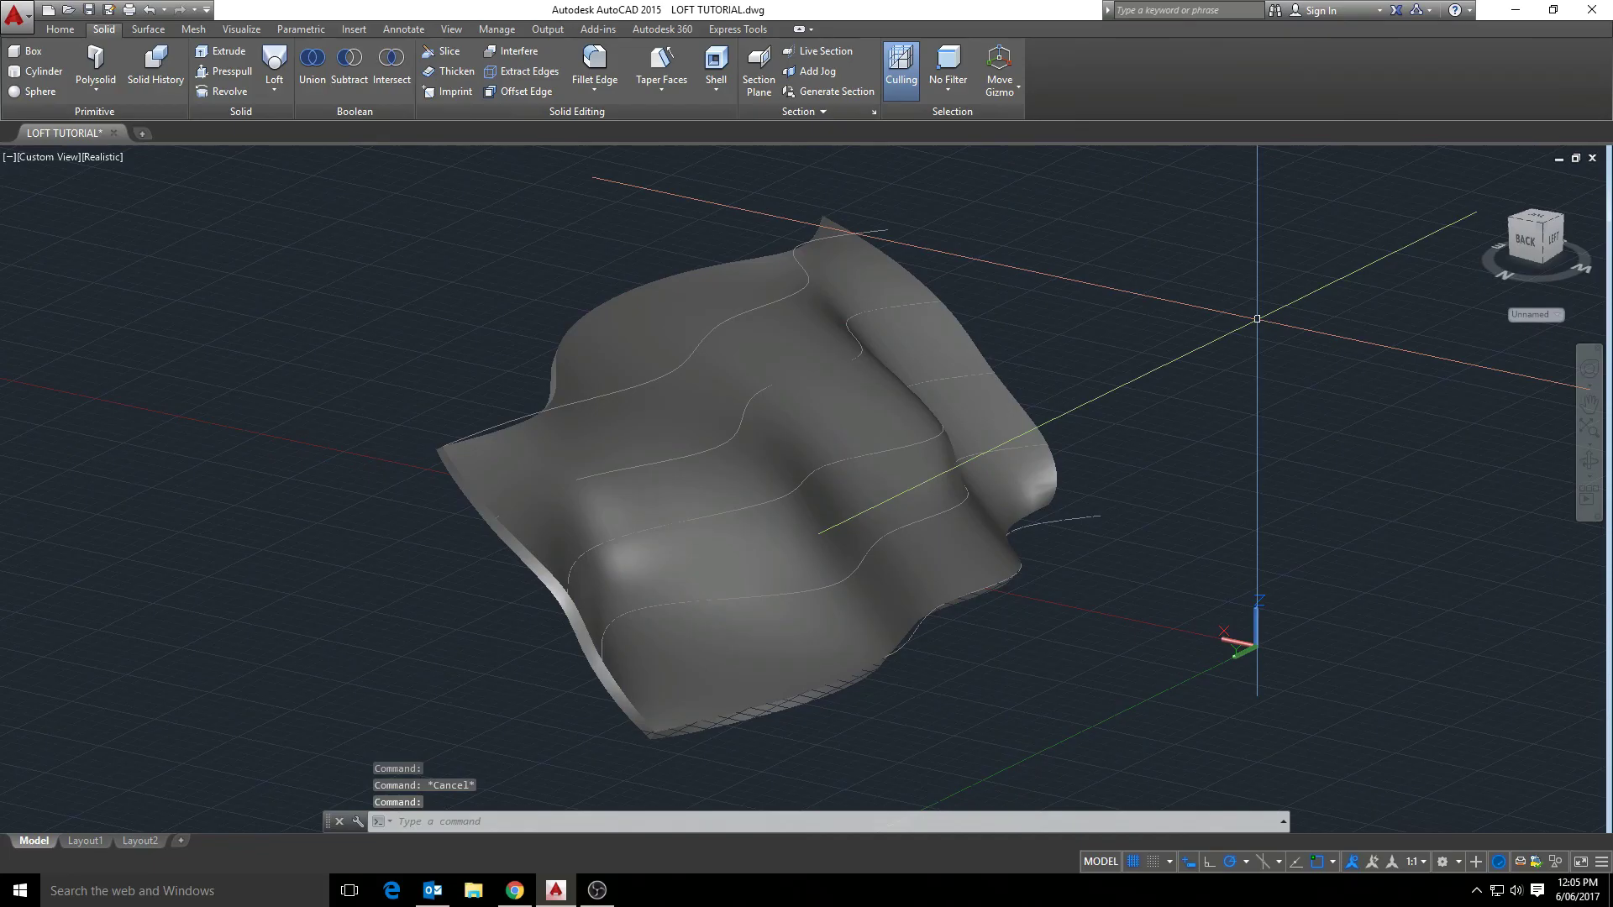